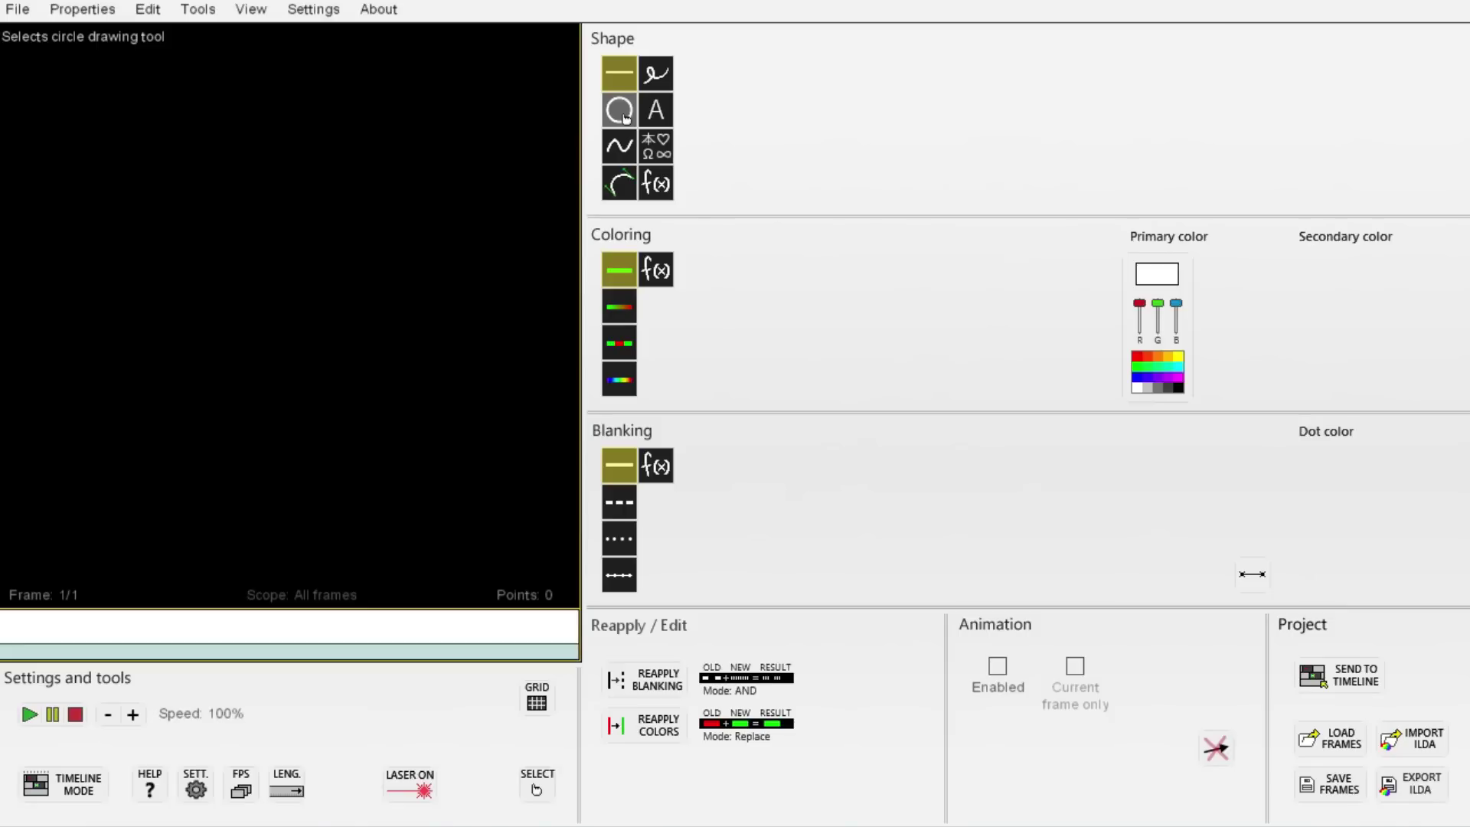
Draw a circle near the canvas centre and switch the drawing colour to red.
left_click(627, 117)
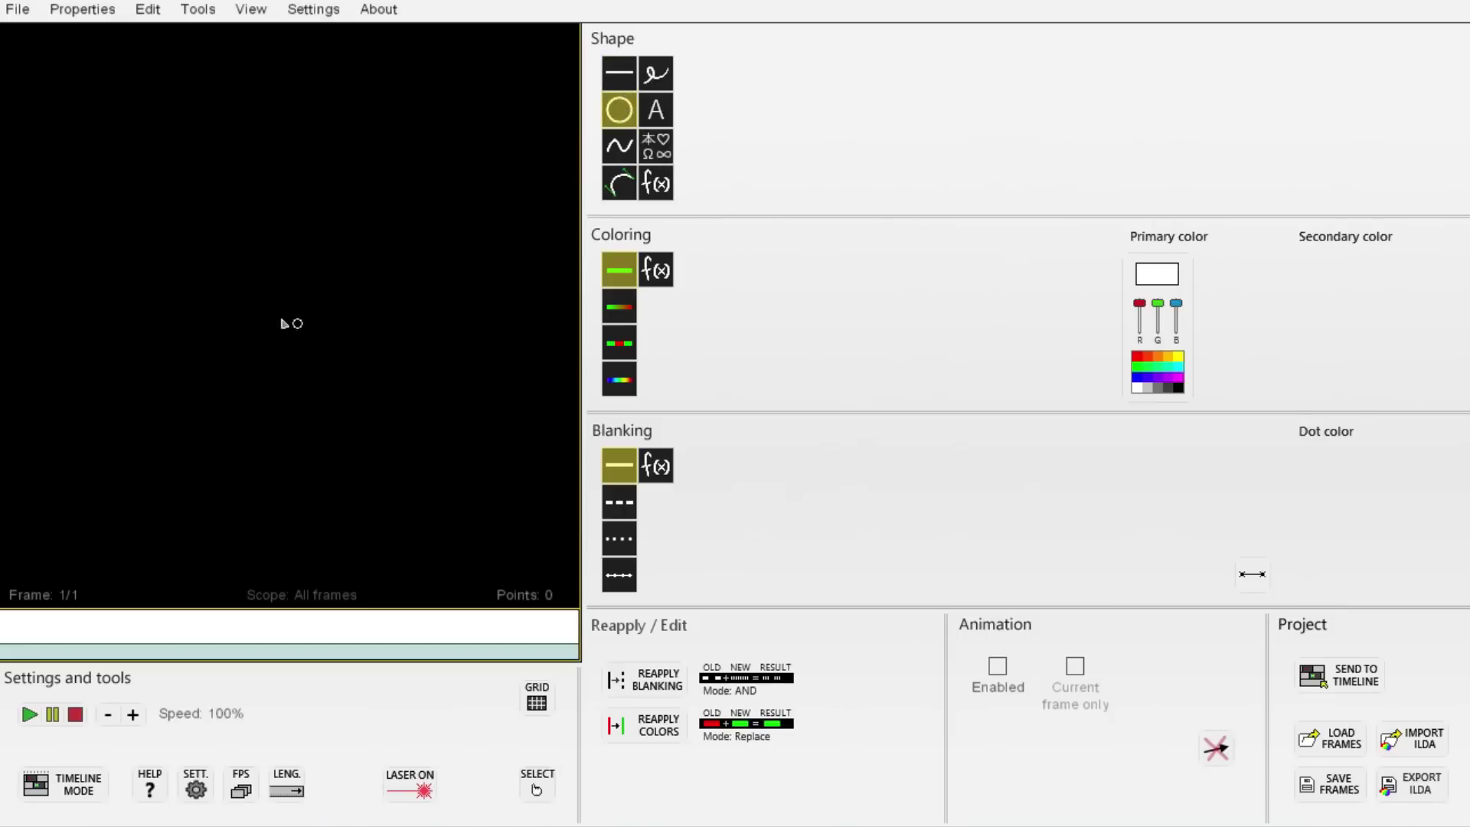
left_click_drag(285, 315, 340, 386)
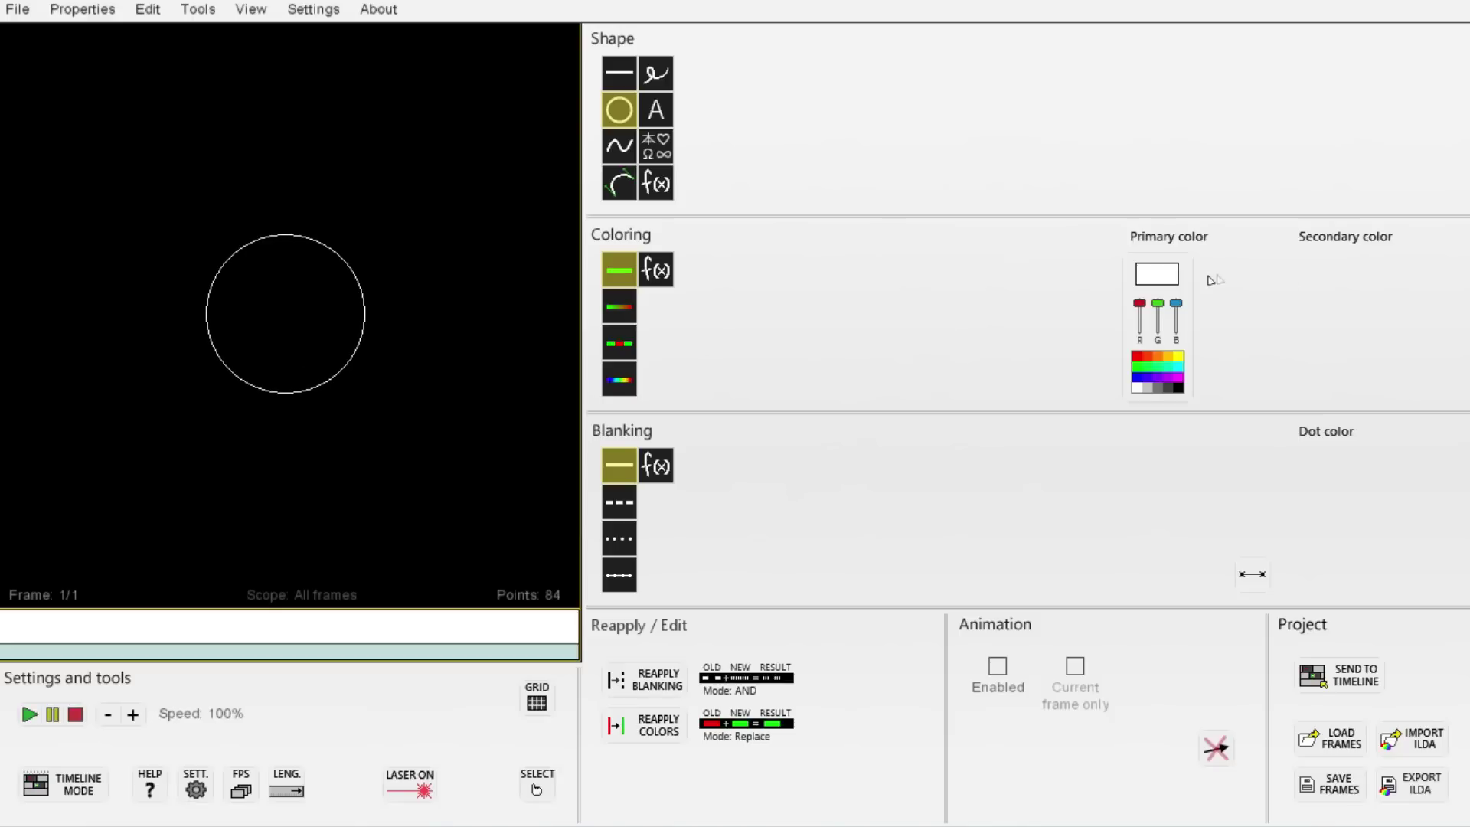
left_click_drag(1158, 303, 1177, 357)
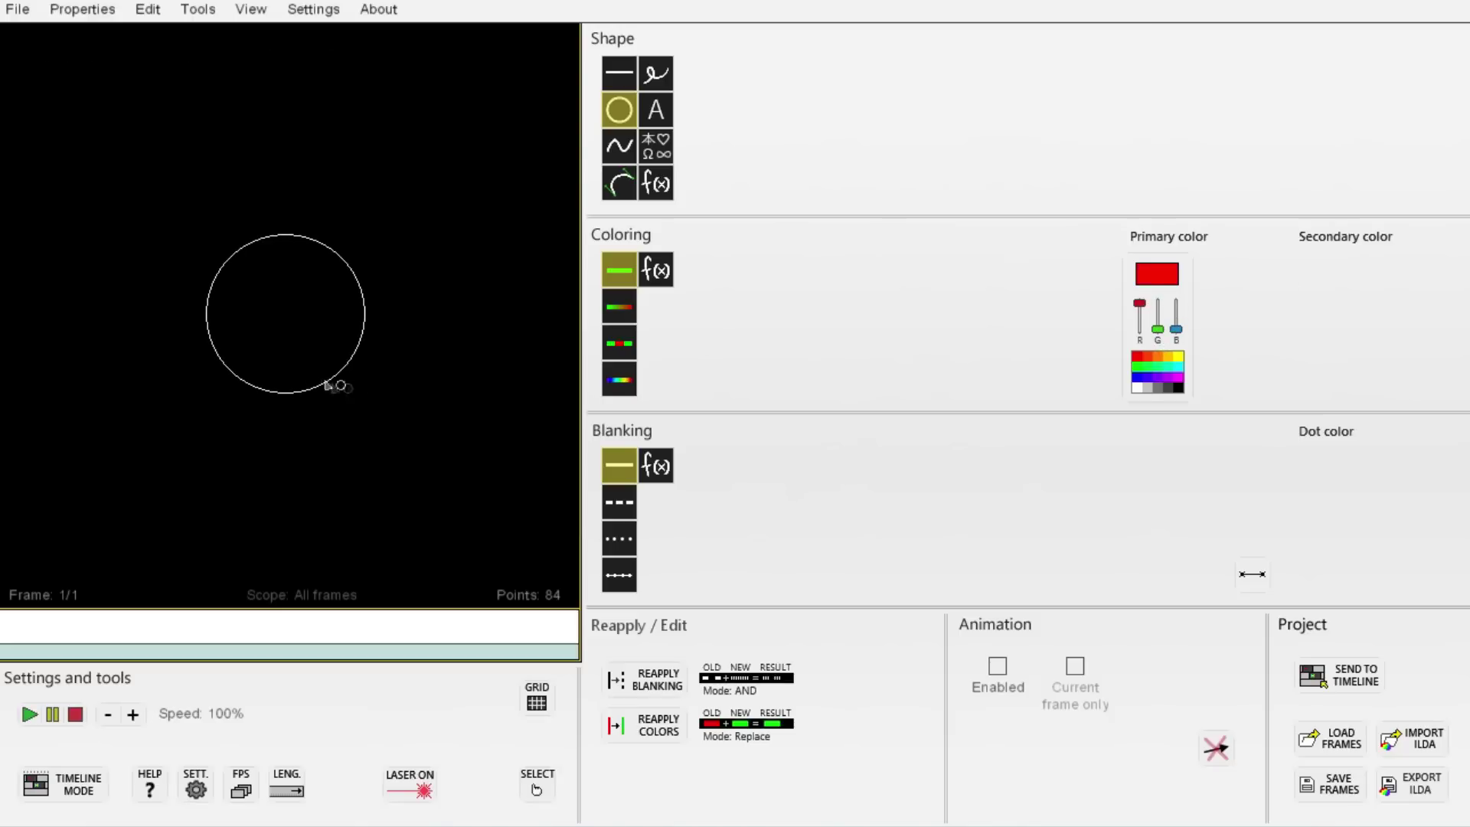
left_click(323, 350)
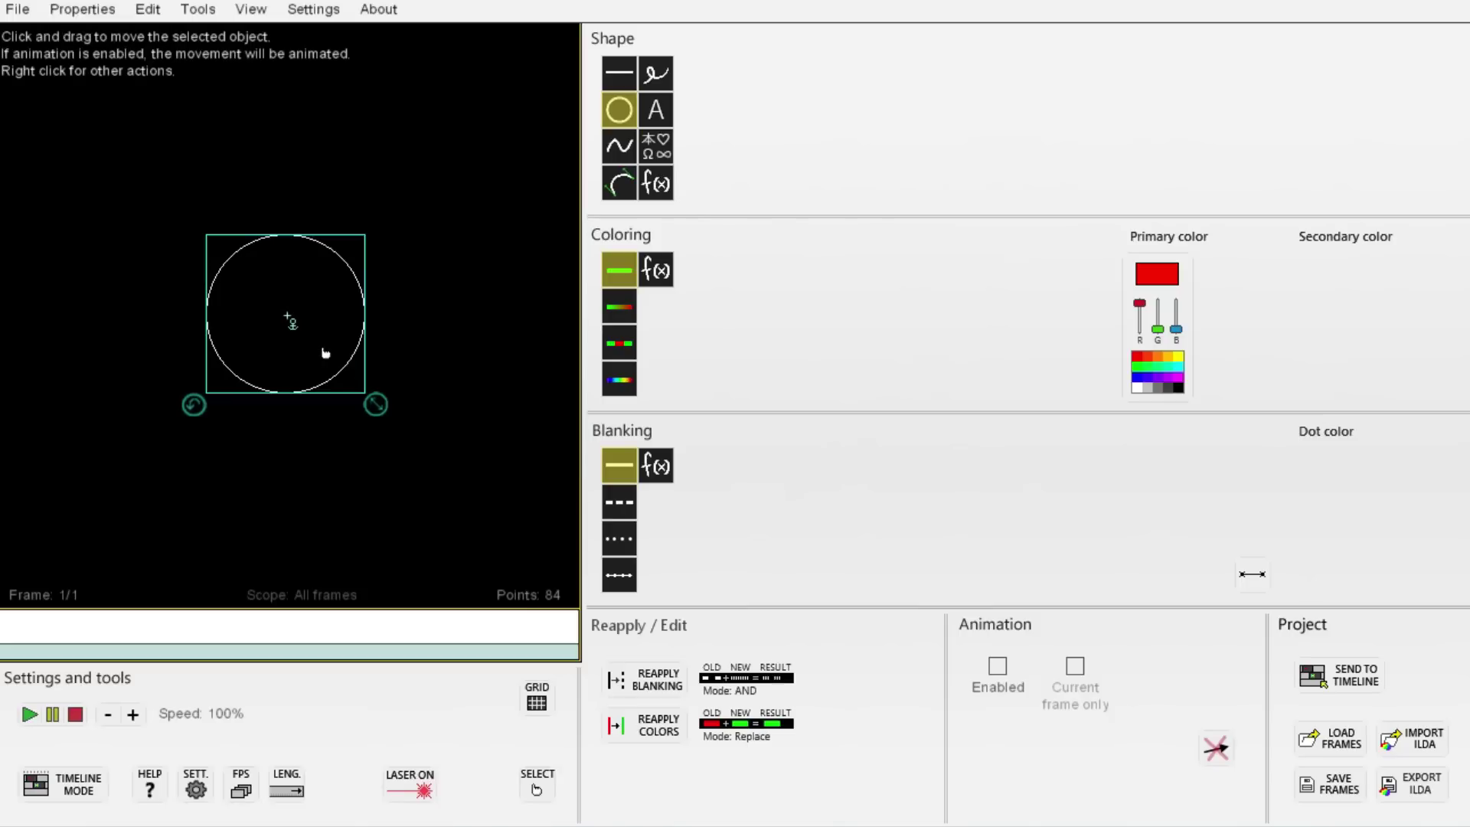
Recolour the circle red with Reapply Properties, then try LASER ON and dismiss the no-DAC warning.
right_click(313, 332)
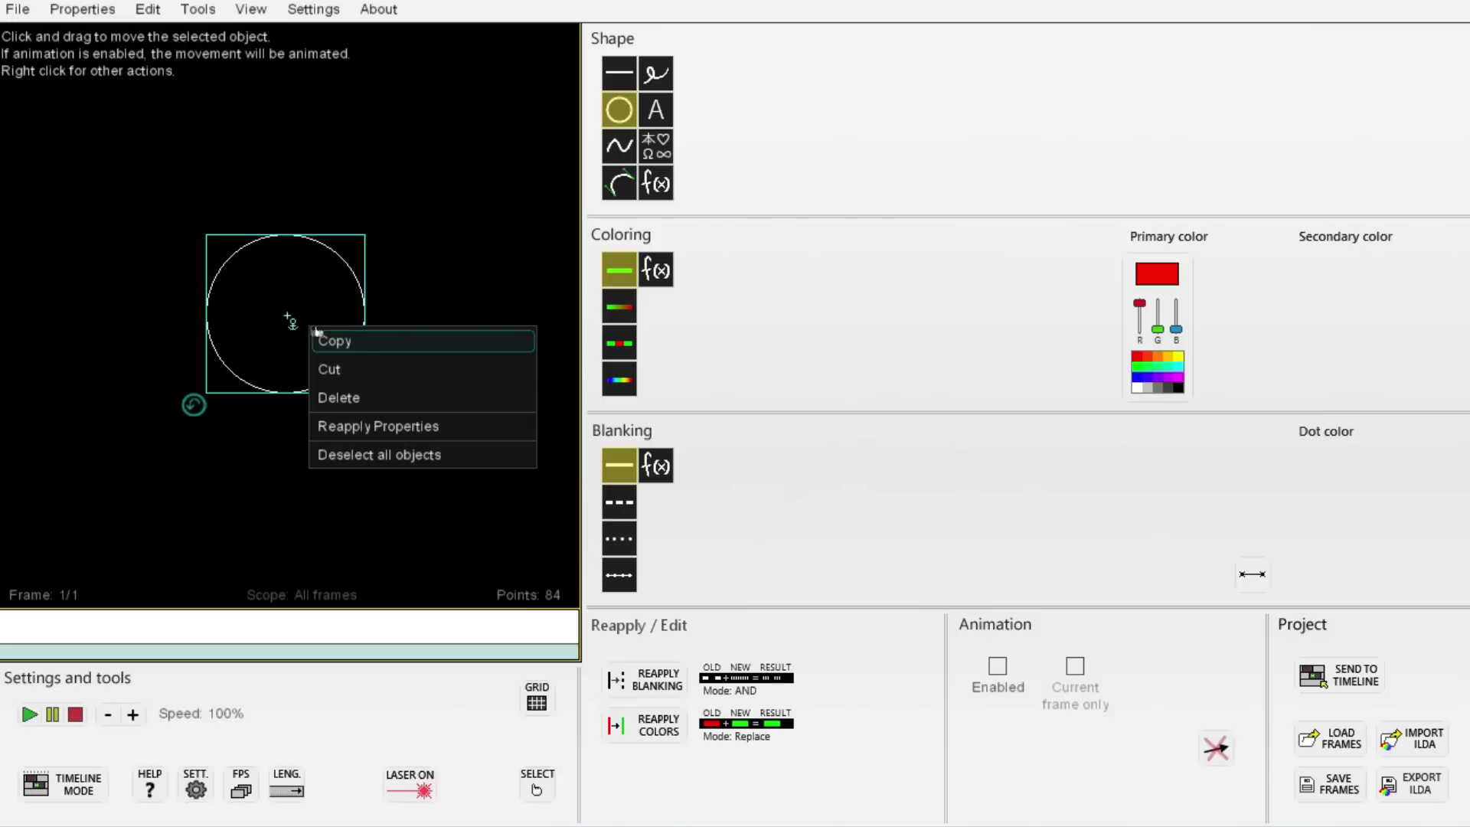
left_click(407, 427)
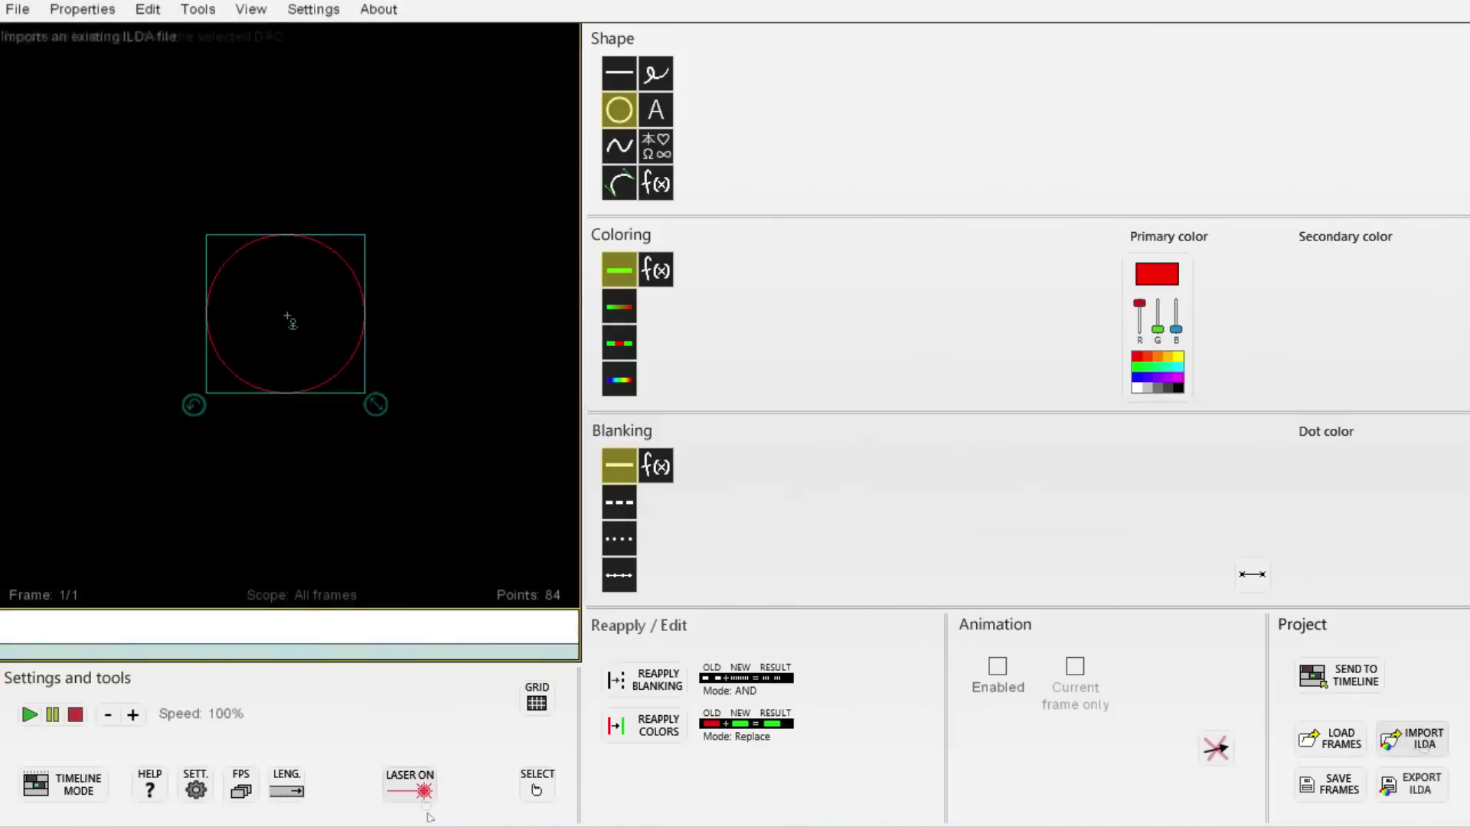
left_click(370, 528)
left_click(409, 787)
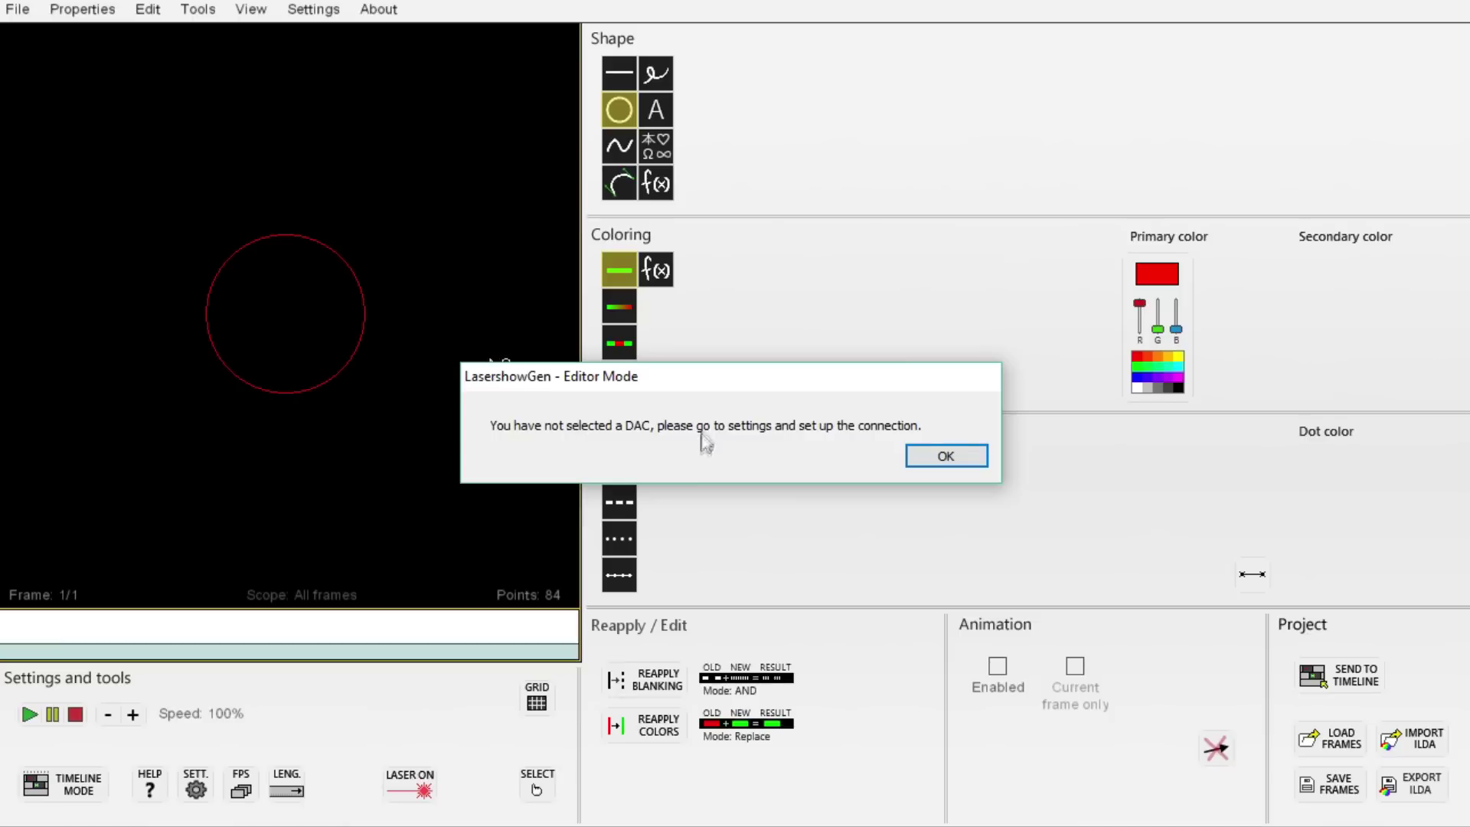
left_click(953, 459)
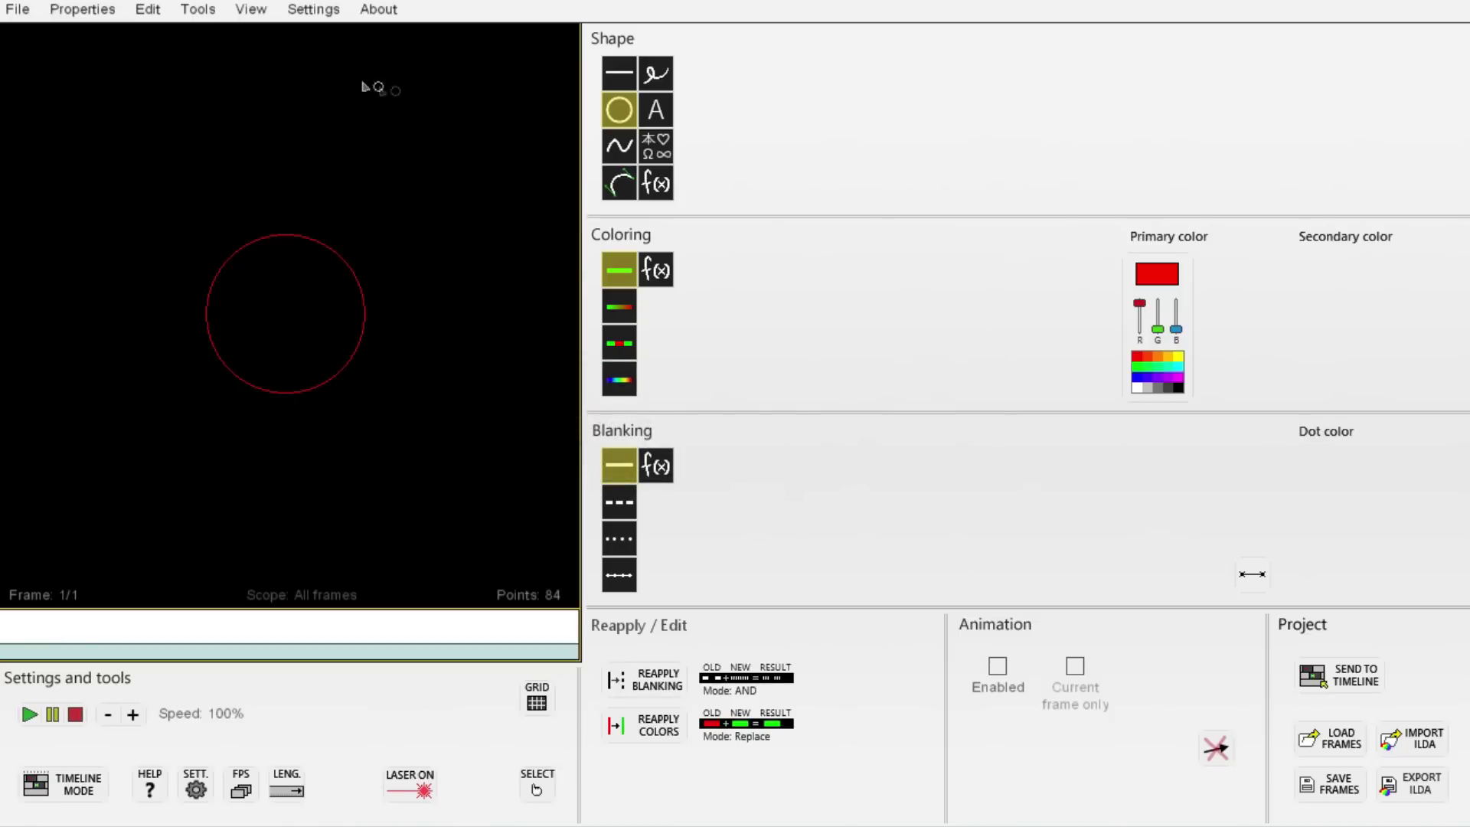
Set the output DAC to LaserDock in Settings.
left_click(313, 10)
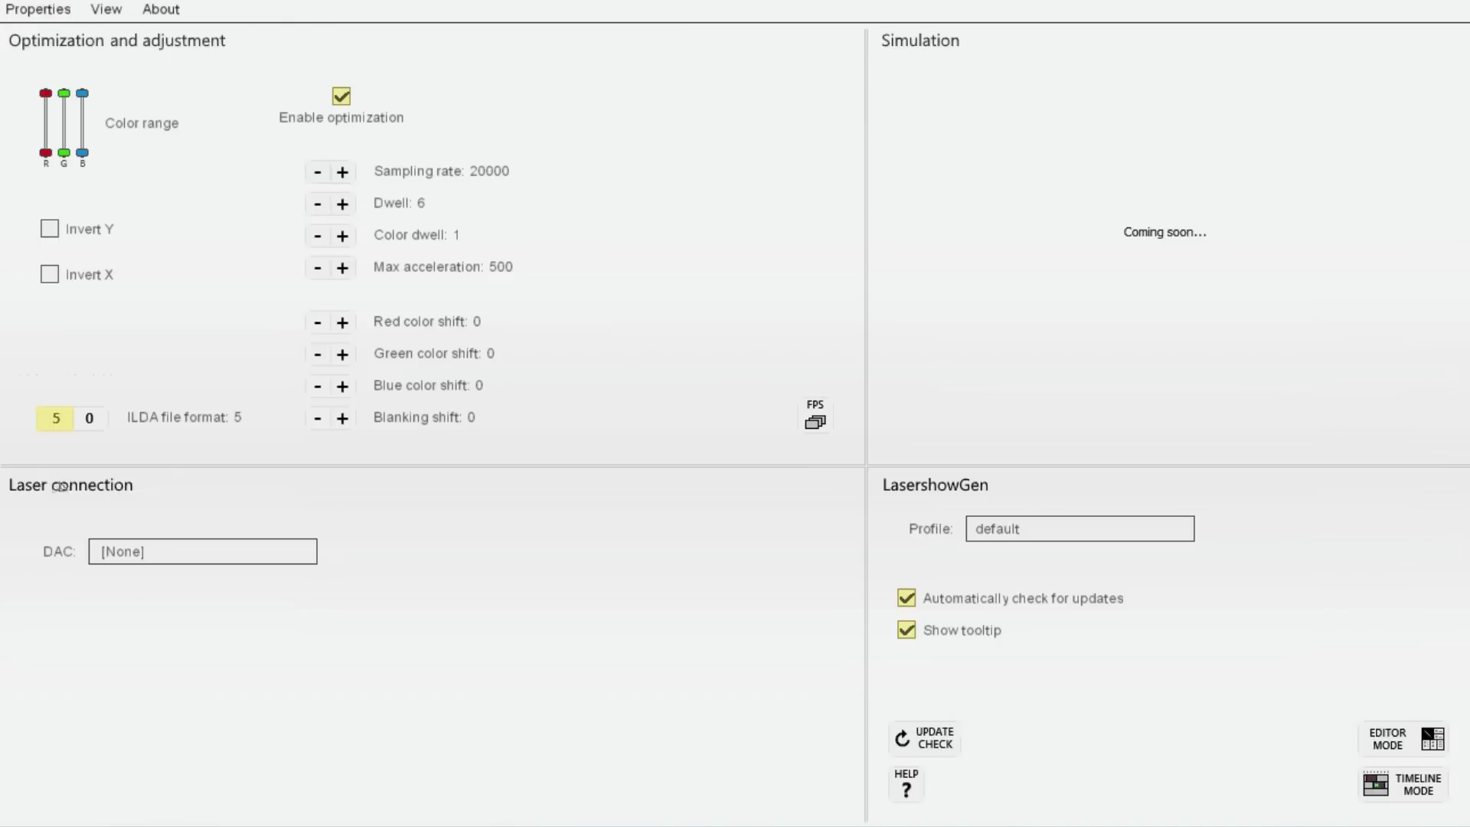
left_click(158, 554)
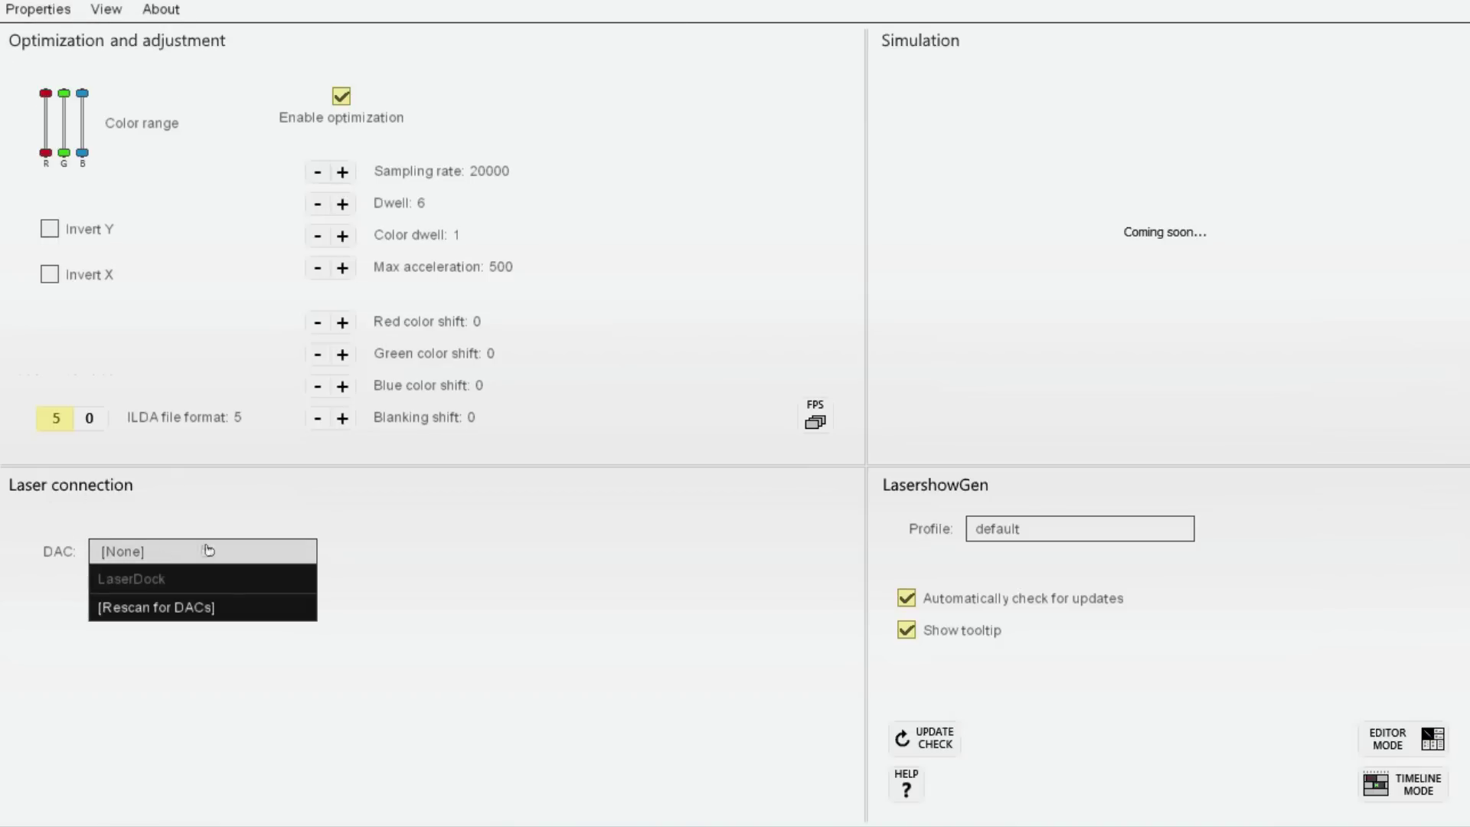
left_click(151, 580)
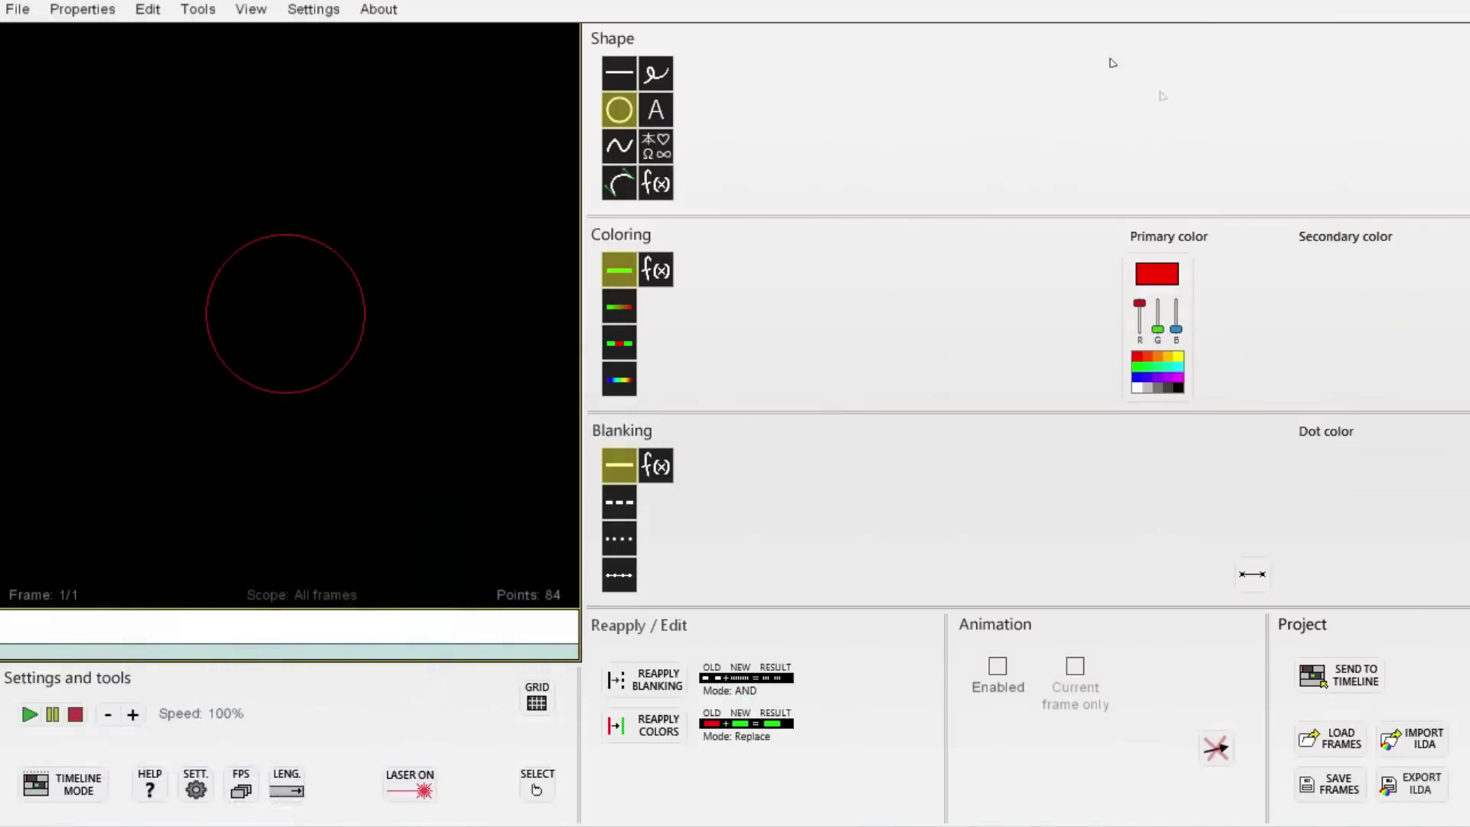
Delete the red circle so the frame has 0 points.
left_click(314, 369)
key("Delete")
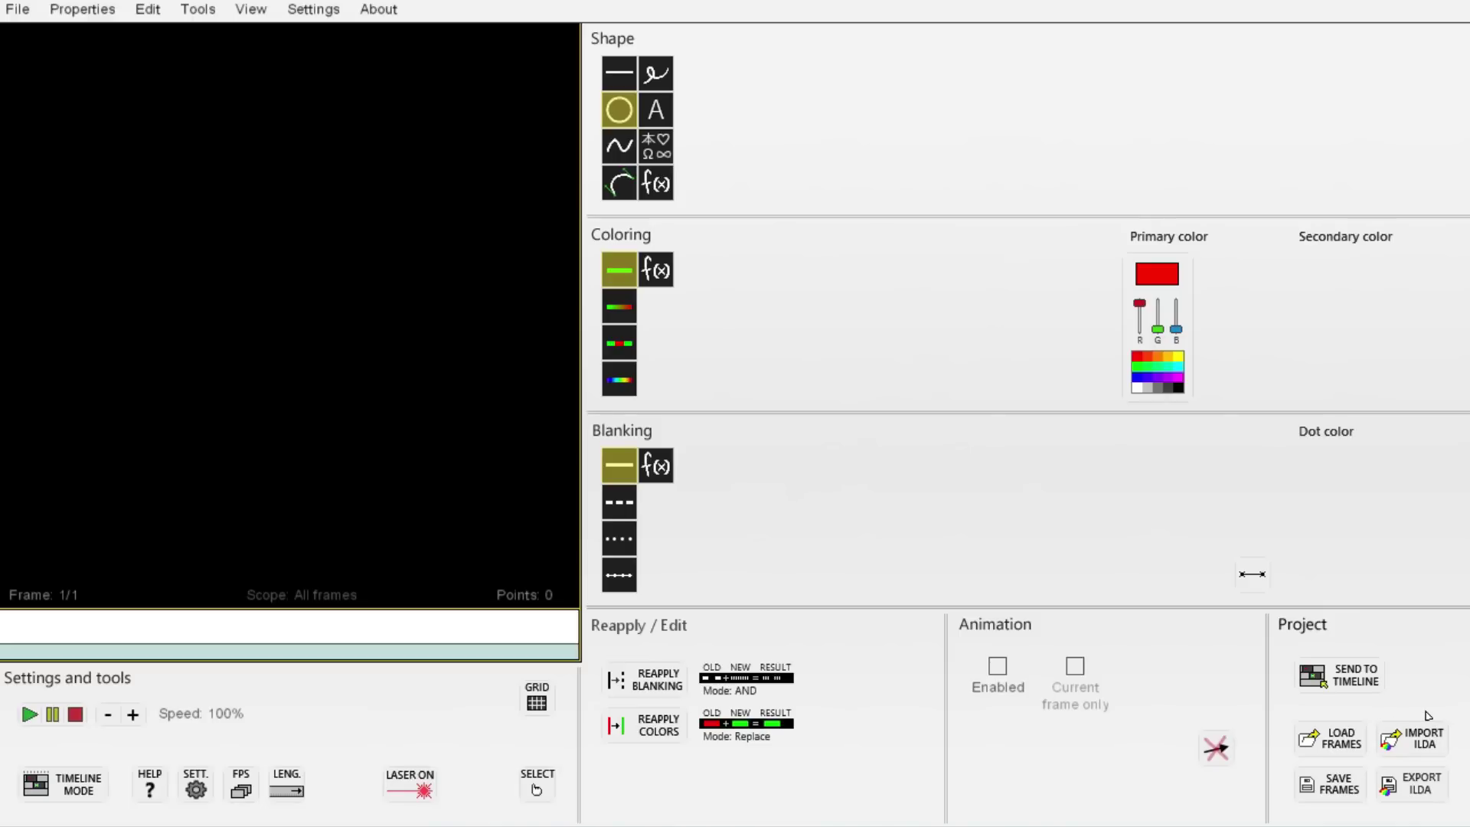
left_click(79, 784)
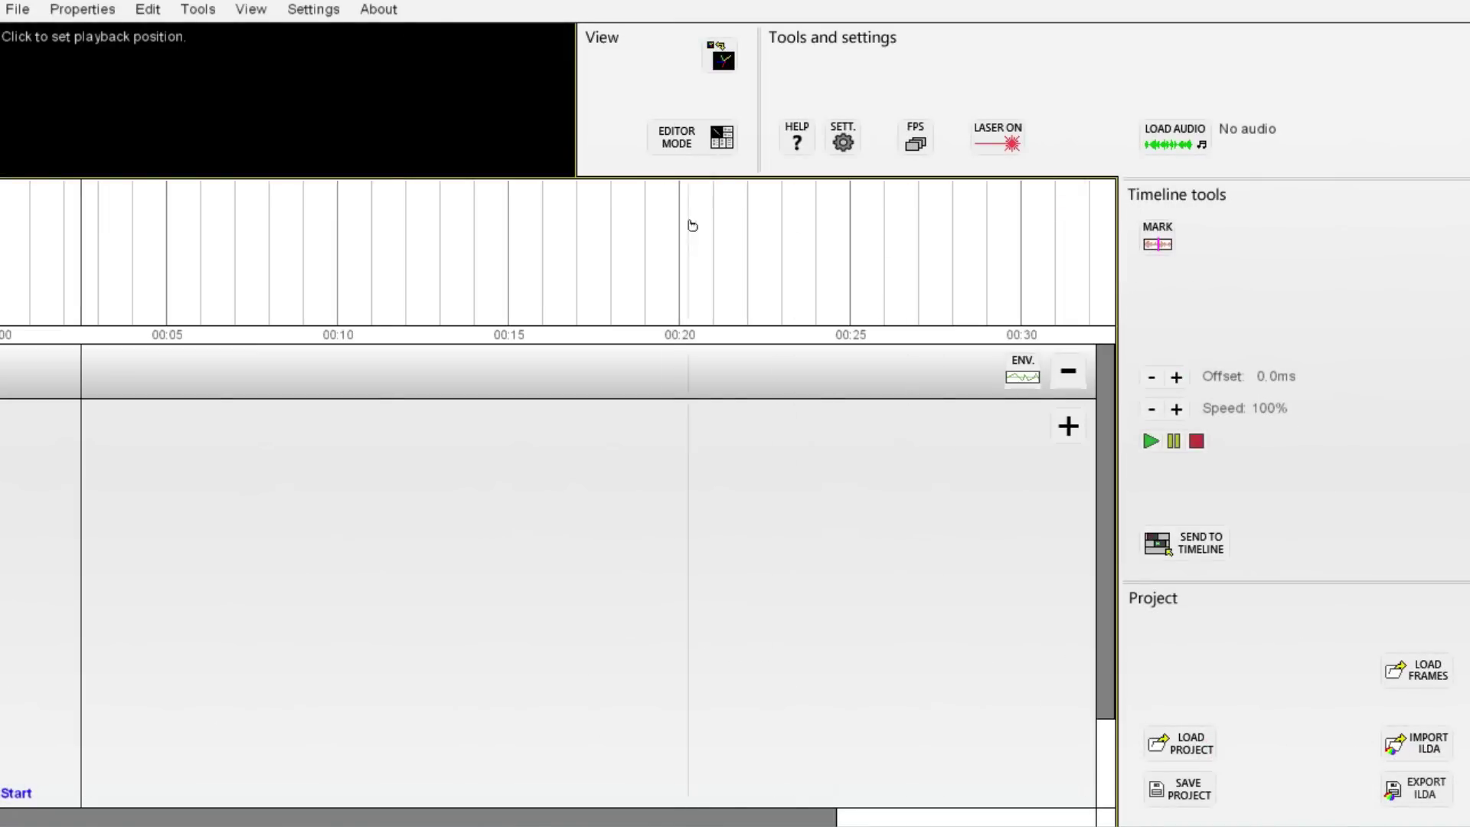
Load the dangerous-dog-no-vocal_G1WHay song onto the timeline and play it.
left_click(1182, 144)
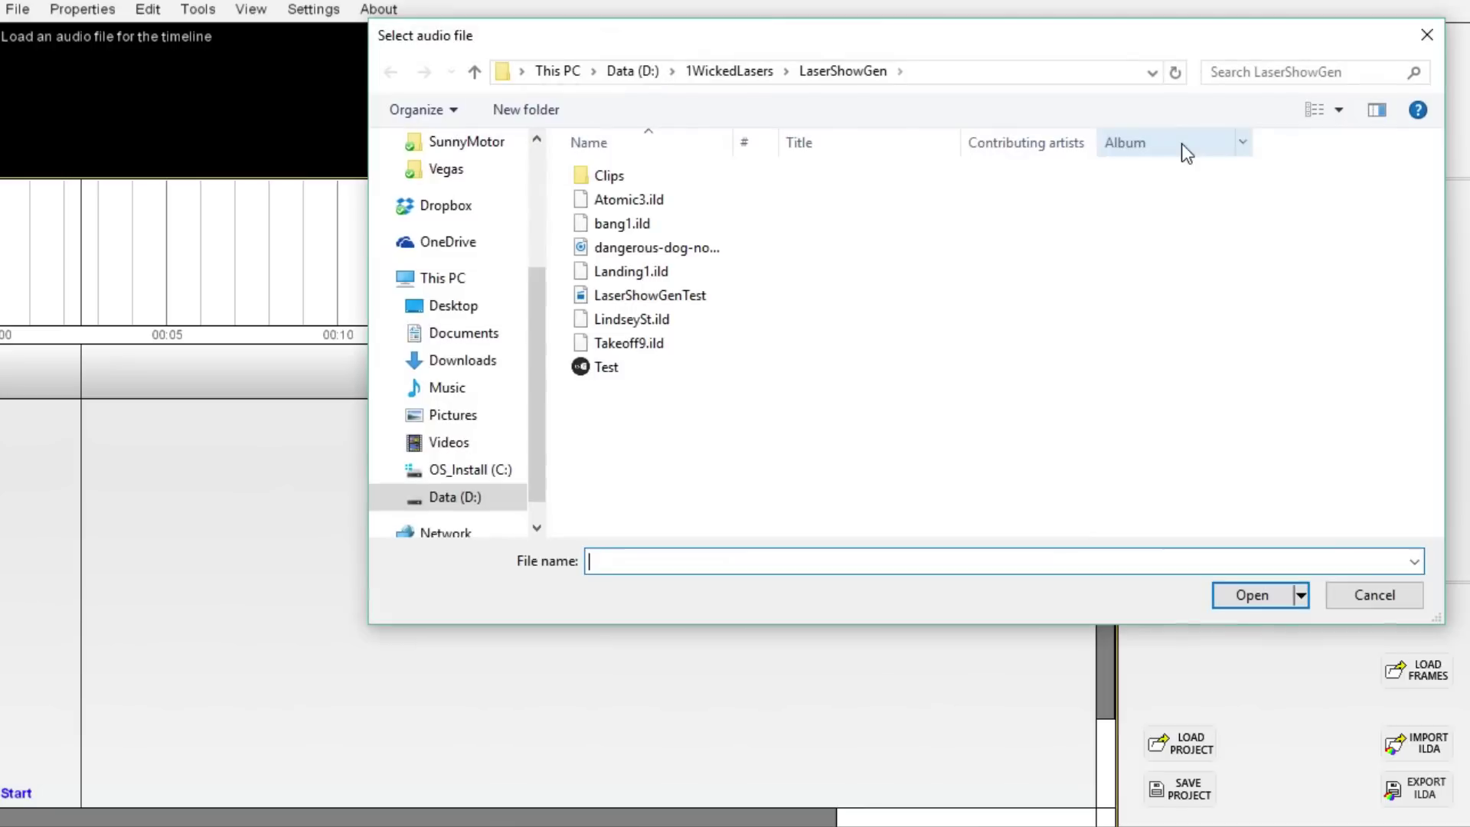
left_click(651, 257)
left_click(651, 258)
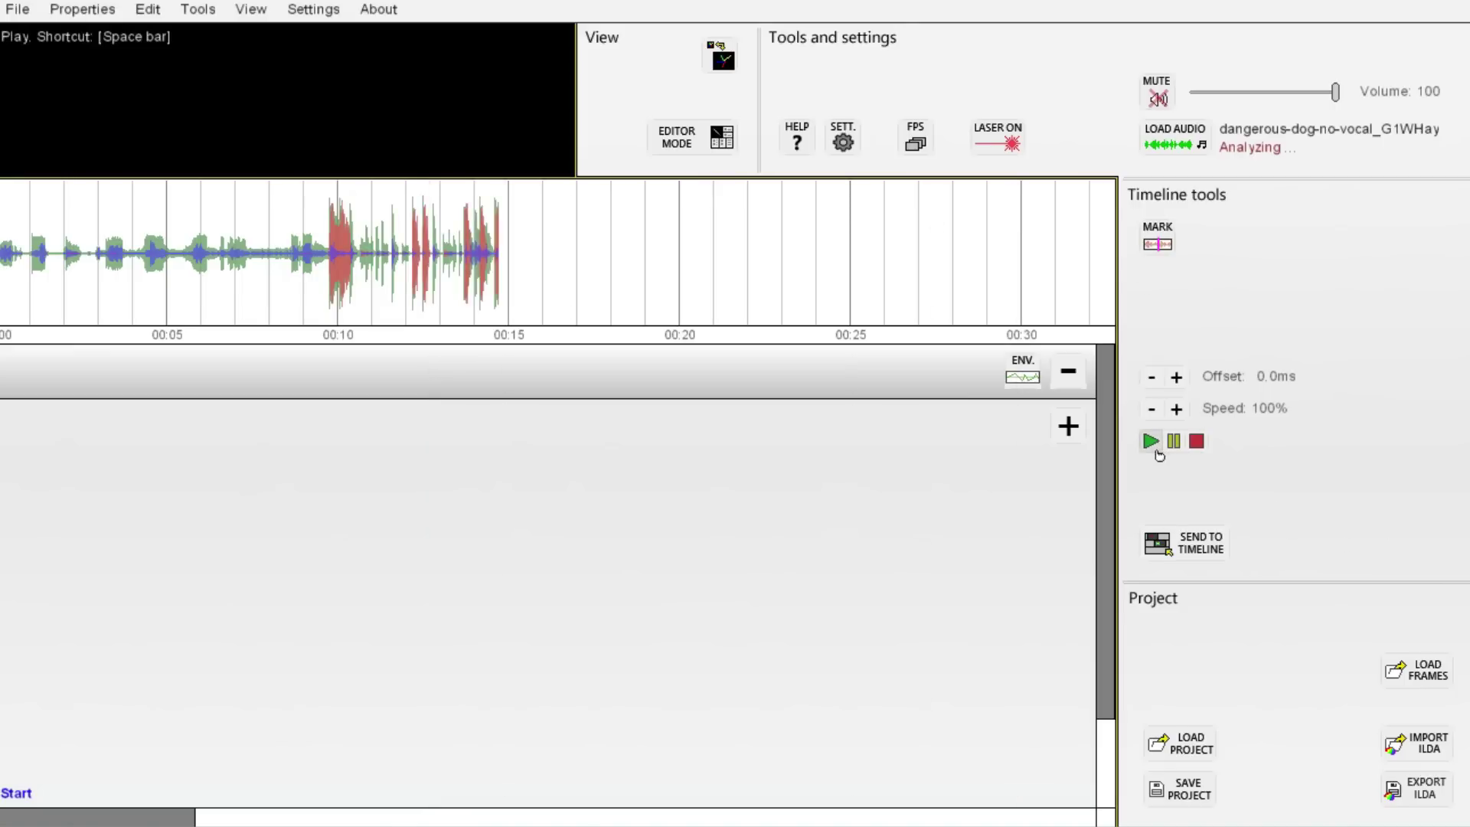
left_click(1160, 452)
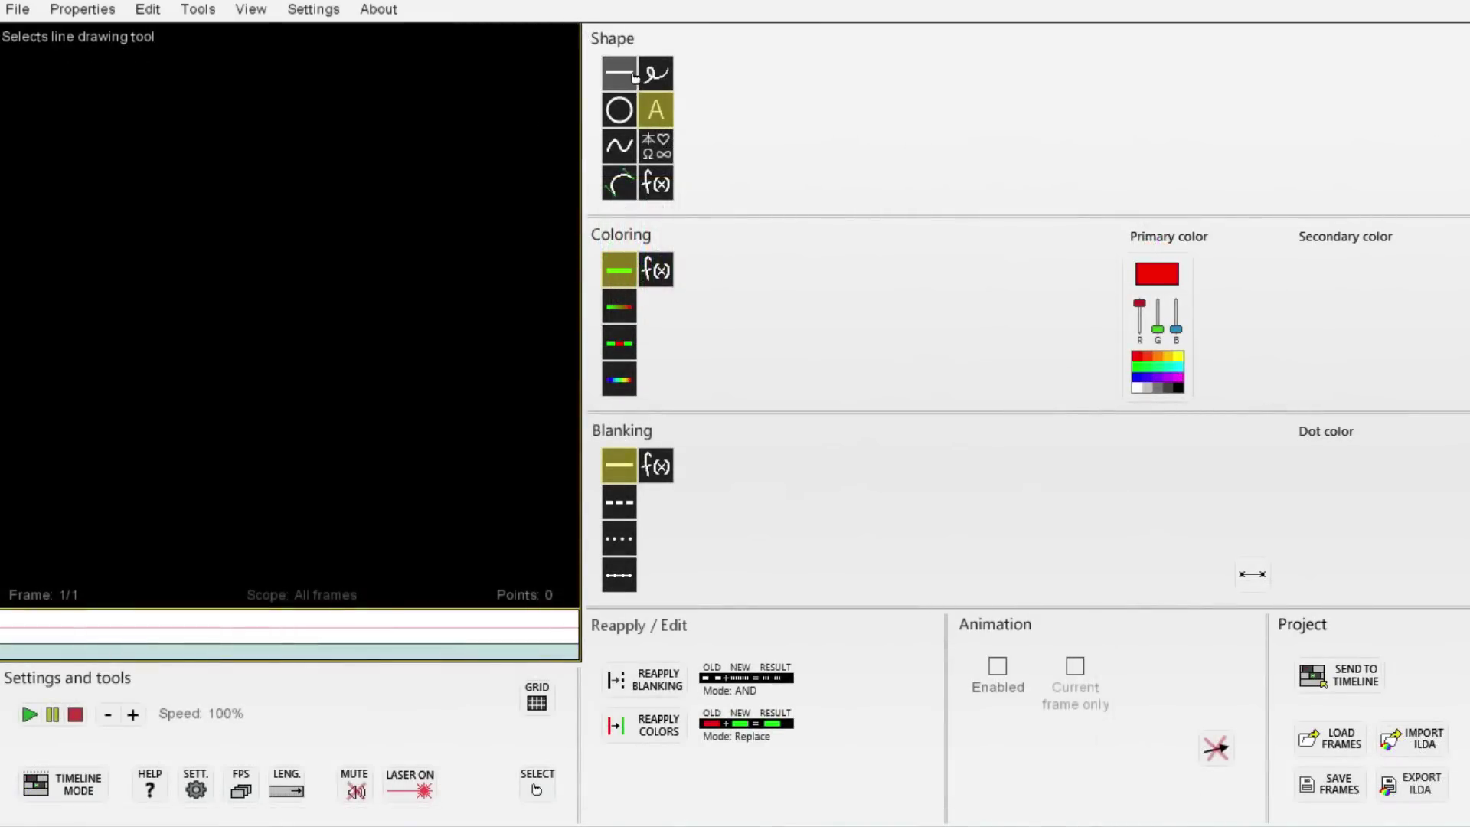
Pick the digit 5 from the symbol palette, make it green, and place it mid-canvas.
left_click(620, 113)
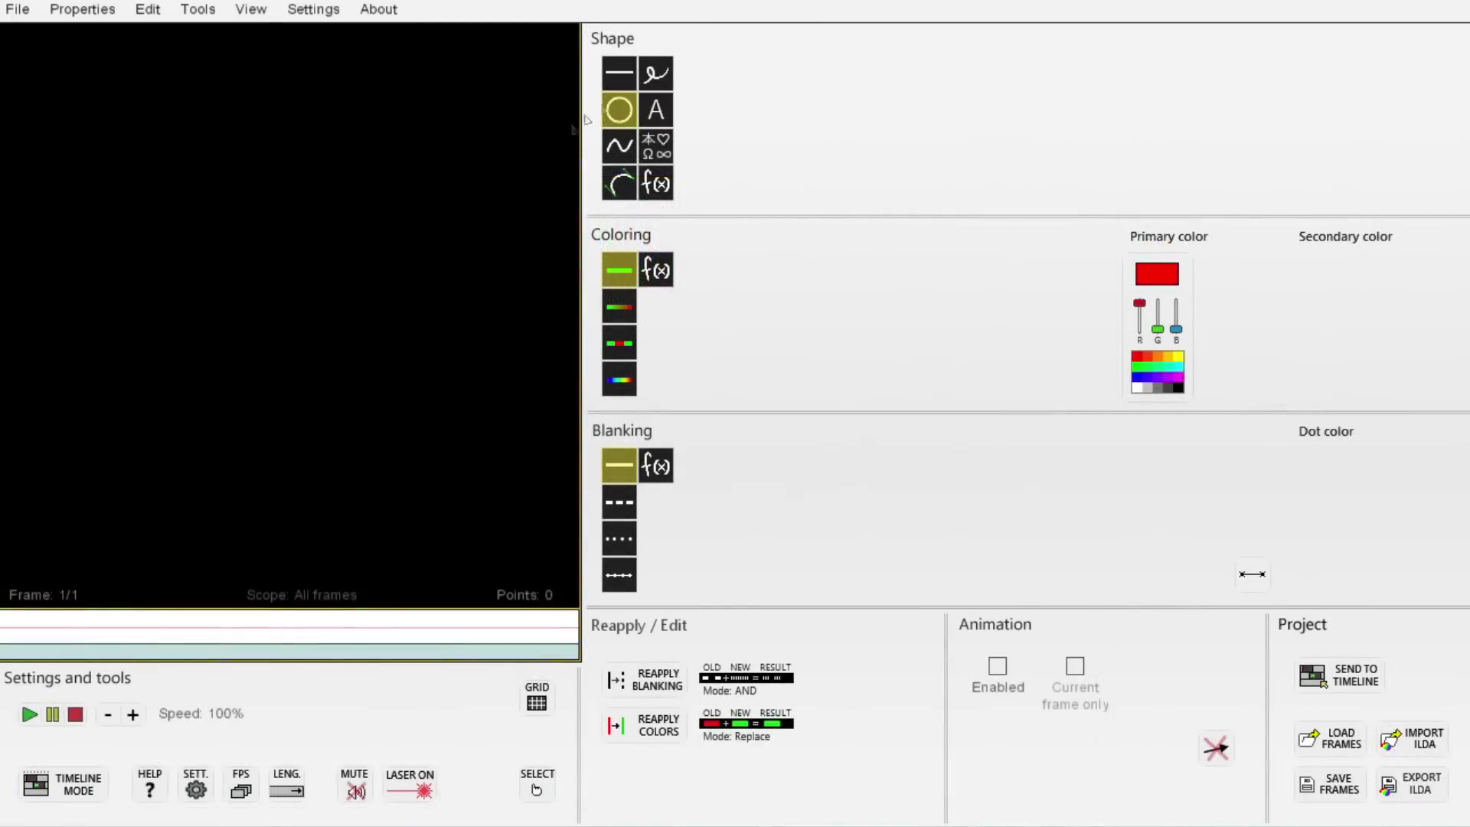
left_click(656, 111)
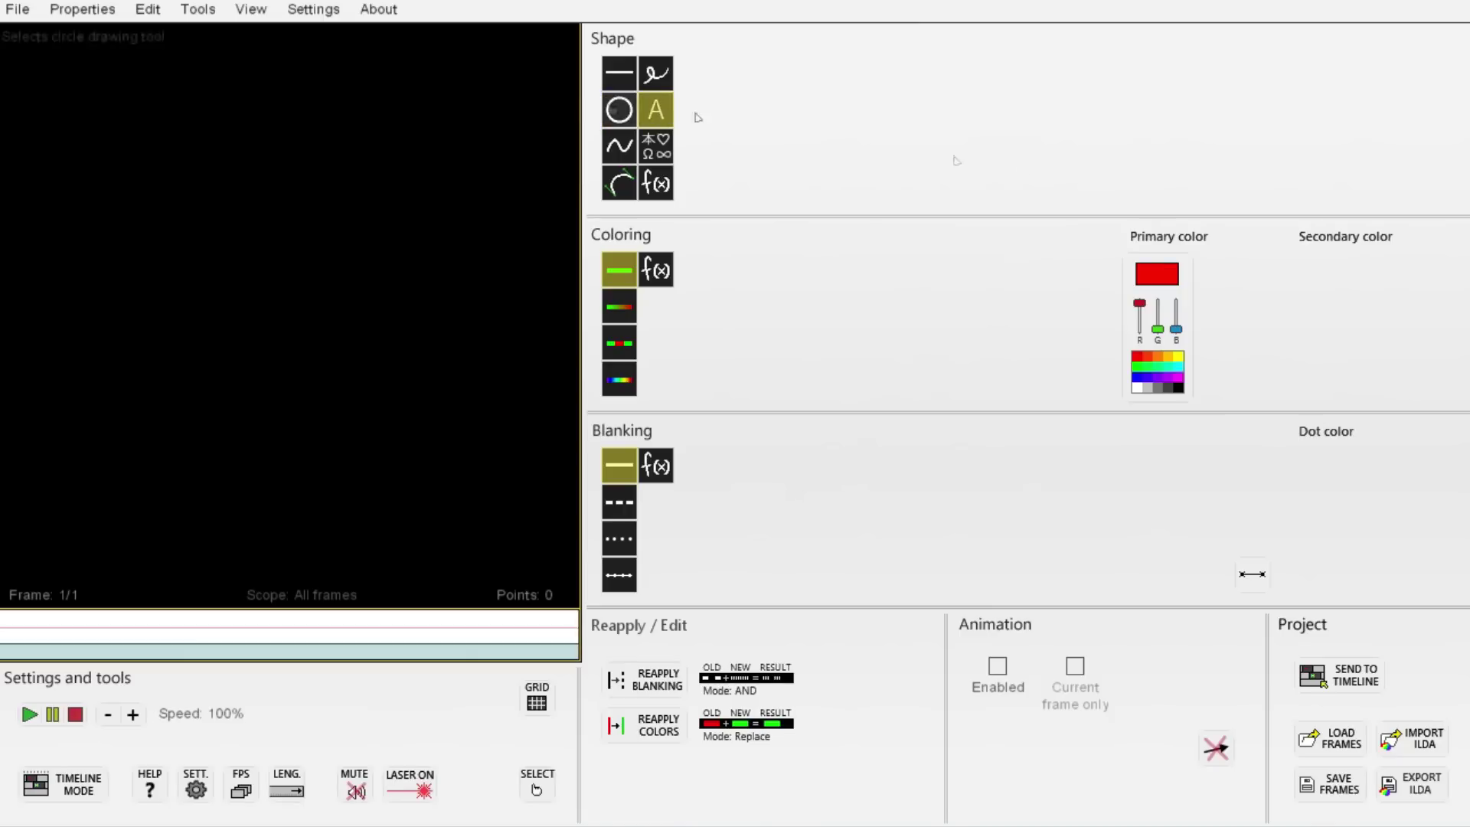
left_click(656, 145)
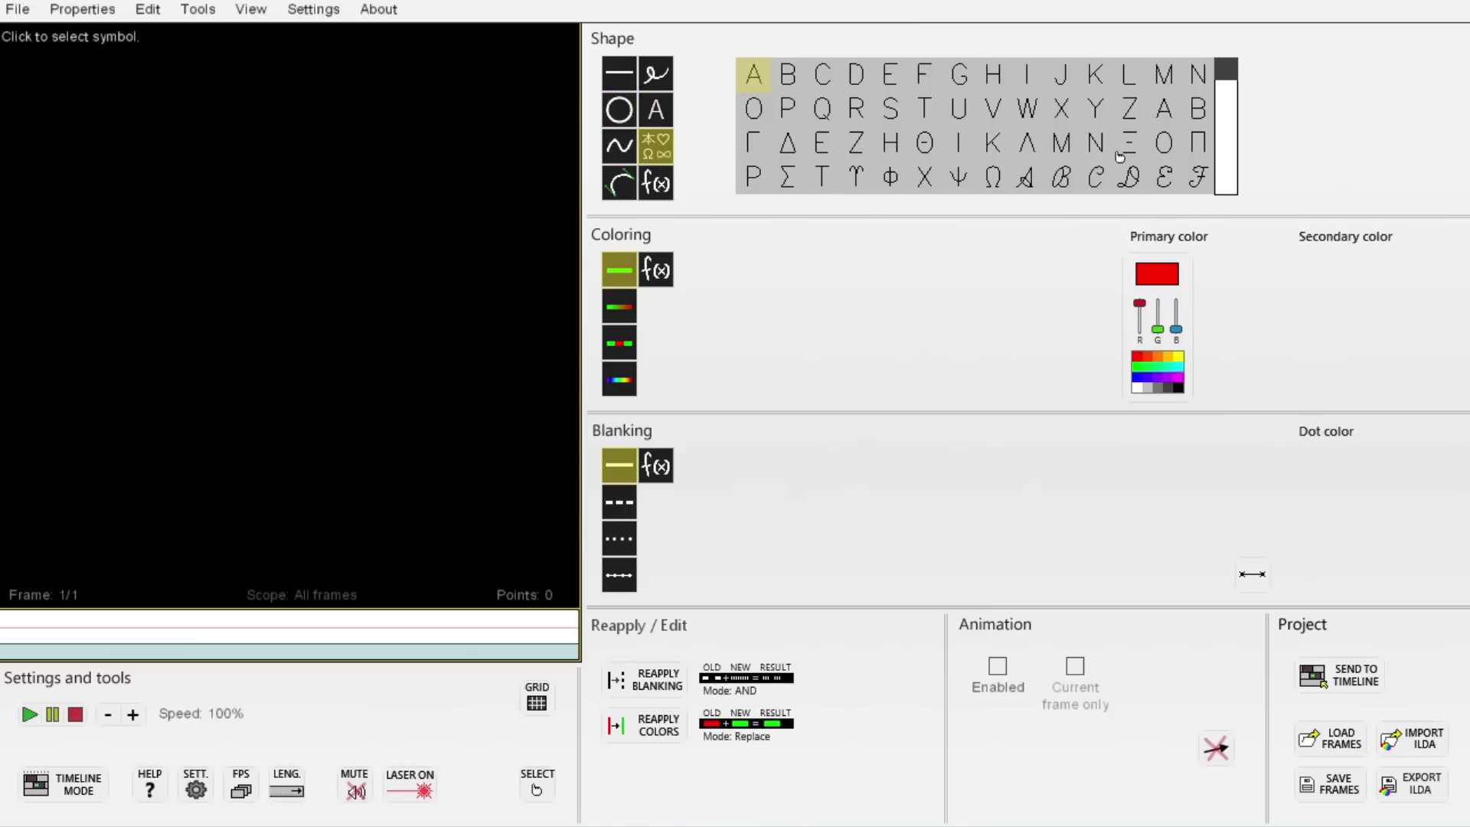
scroll(1119, 156, "down", 5)
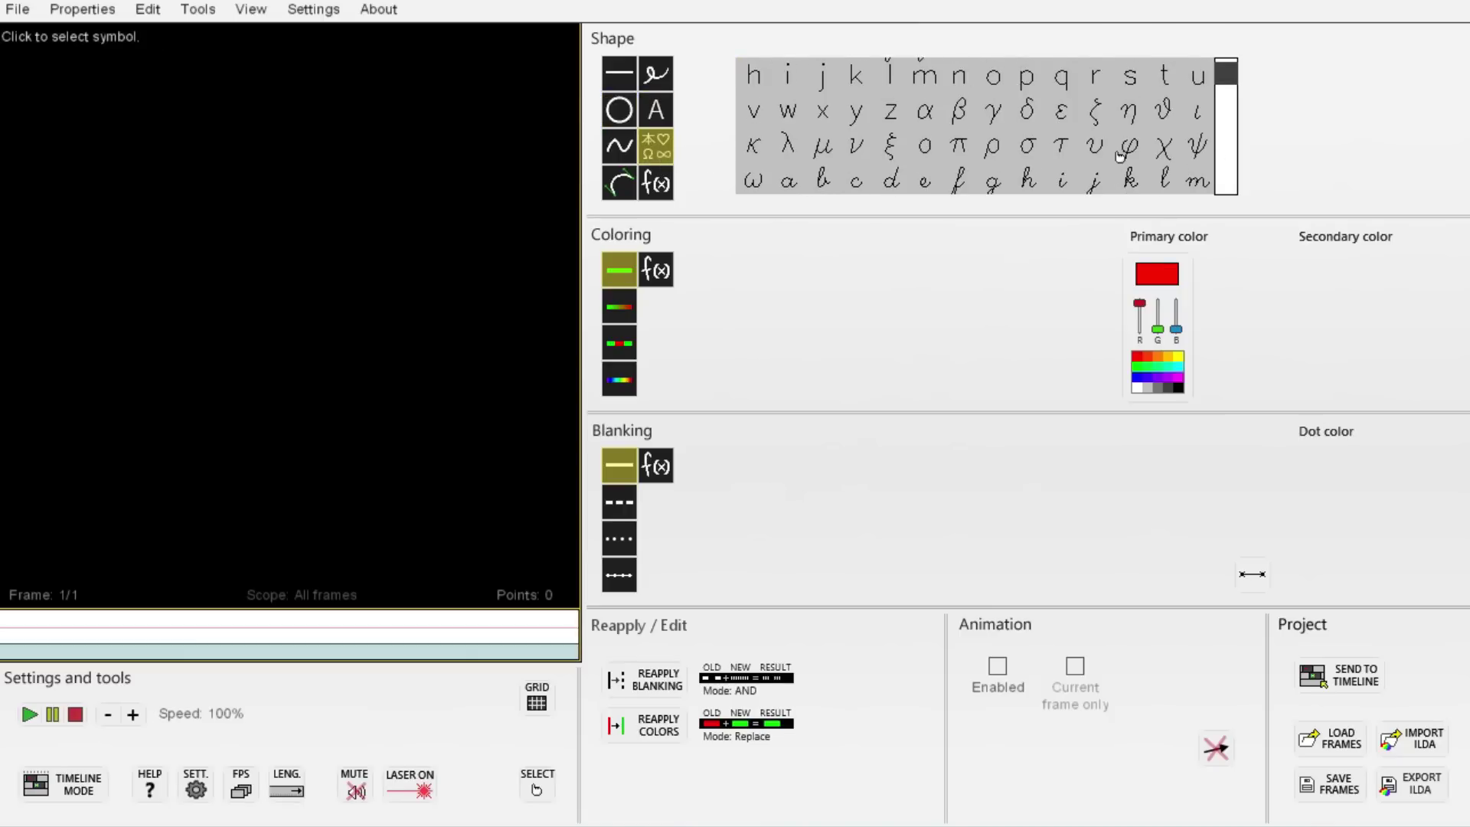
scroll(1120, 156, "down", 2)
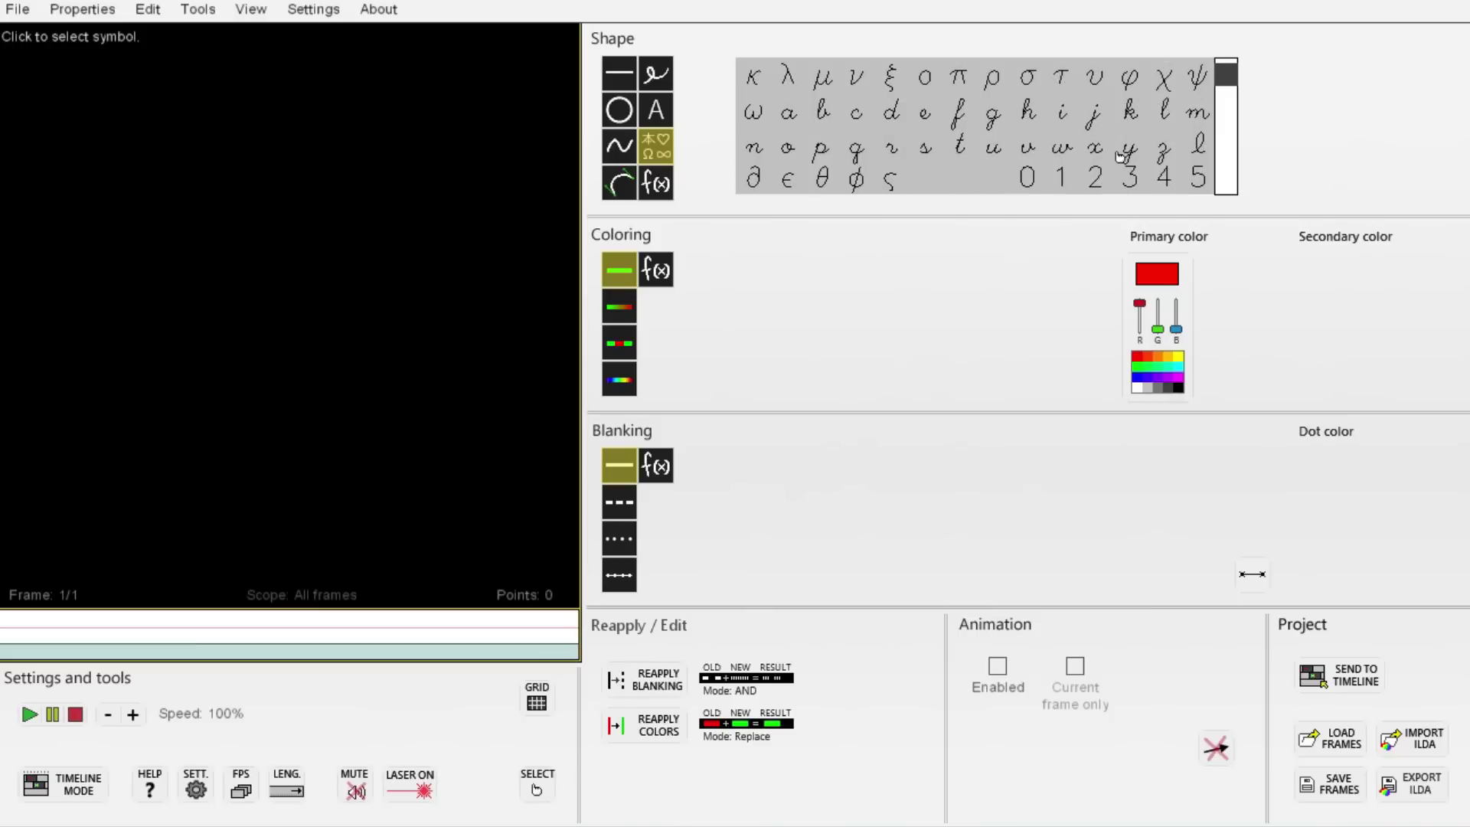
left_click(1198, 180)
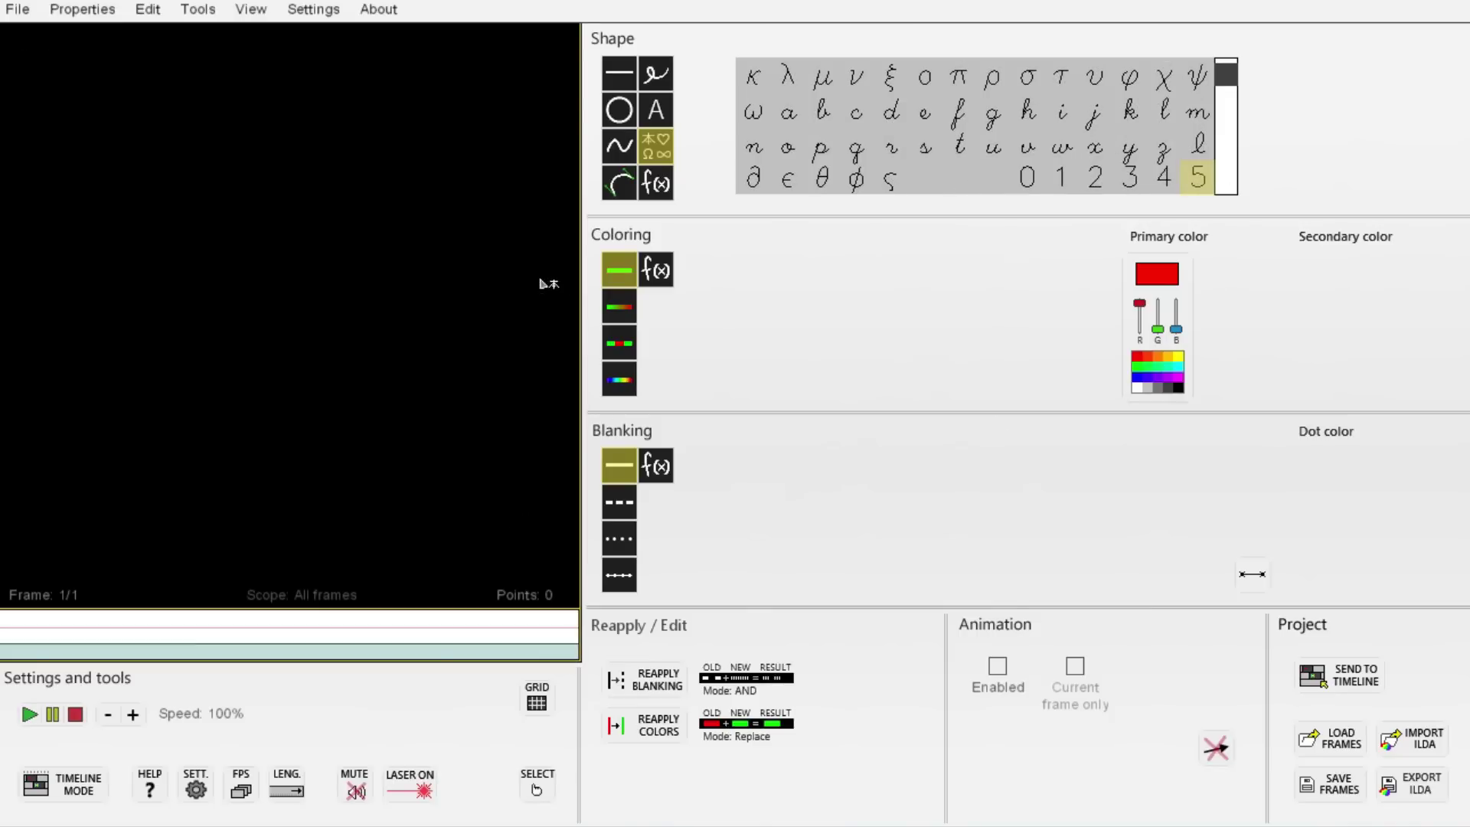
mouse_move(1147, 311)
left_mouse_down()
mouse_move(1147, 346)
mouse_move(1158, 304)
left_mouse_up()
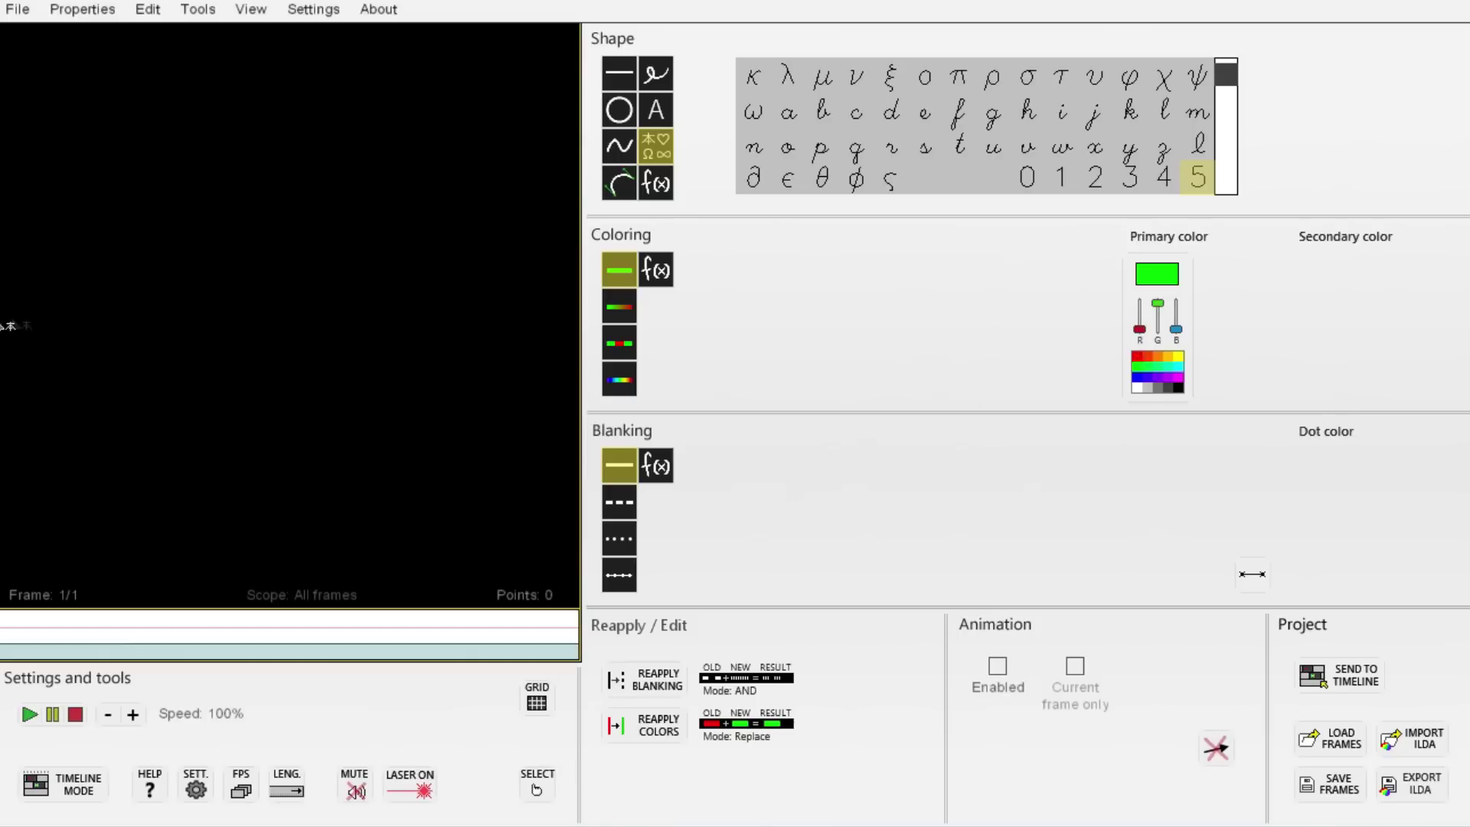
left_click(297, 306)
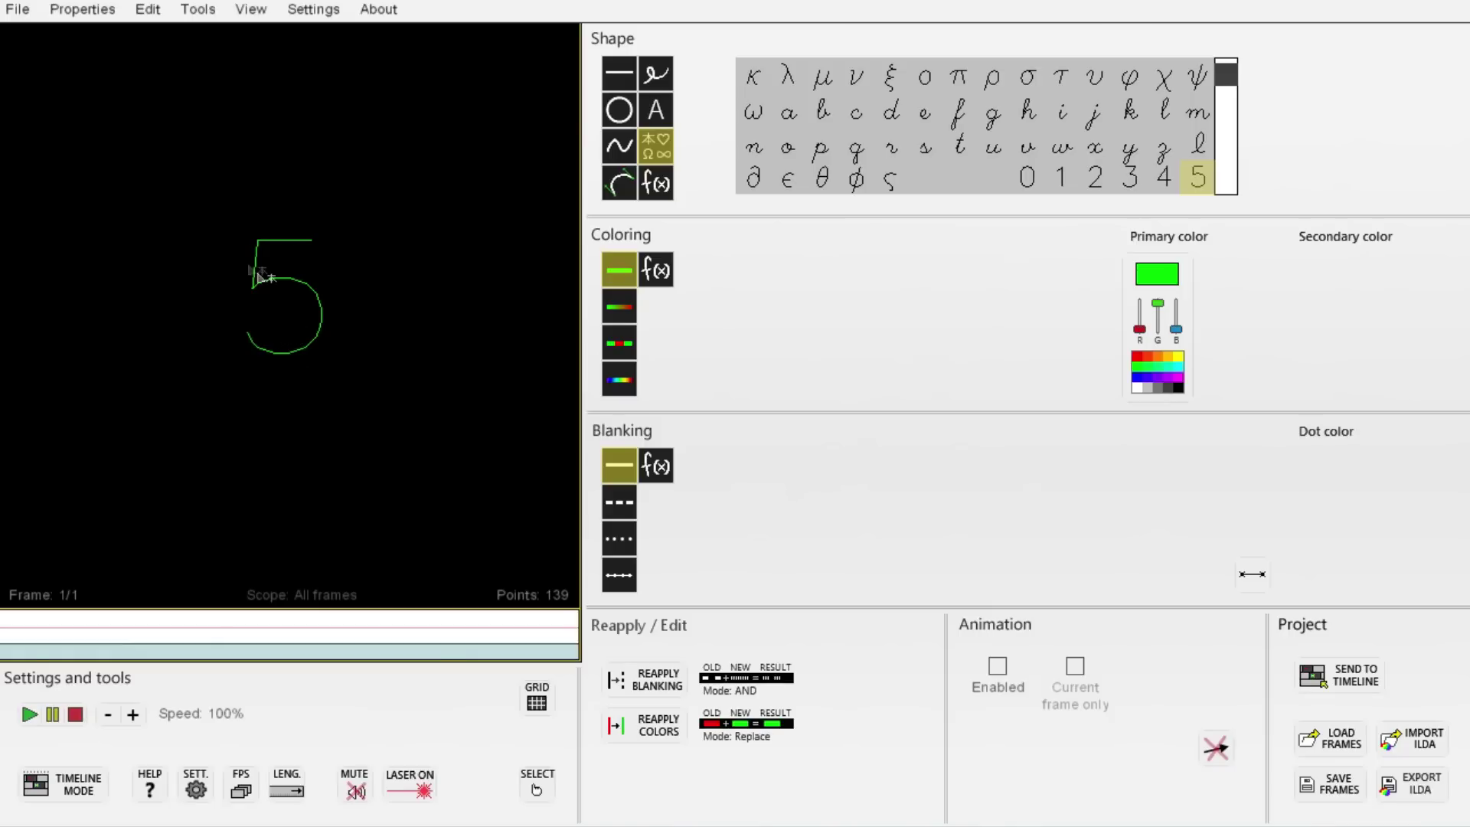
Animate the 5 rotating about 88 degrees around a slightly raised anchor.
left_click(299, 297)
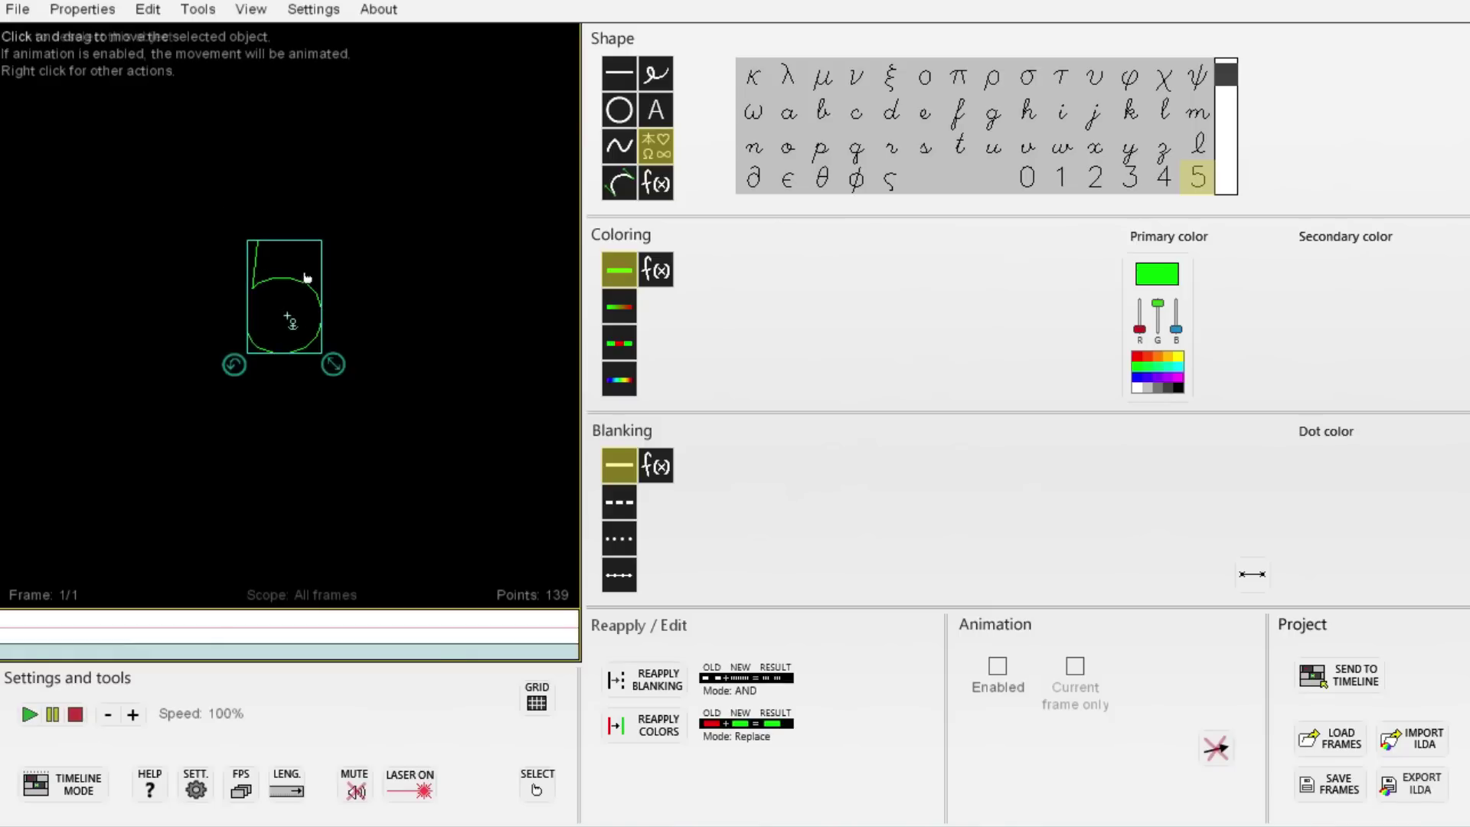
left_click_drag(290, 320, 288, 308)
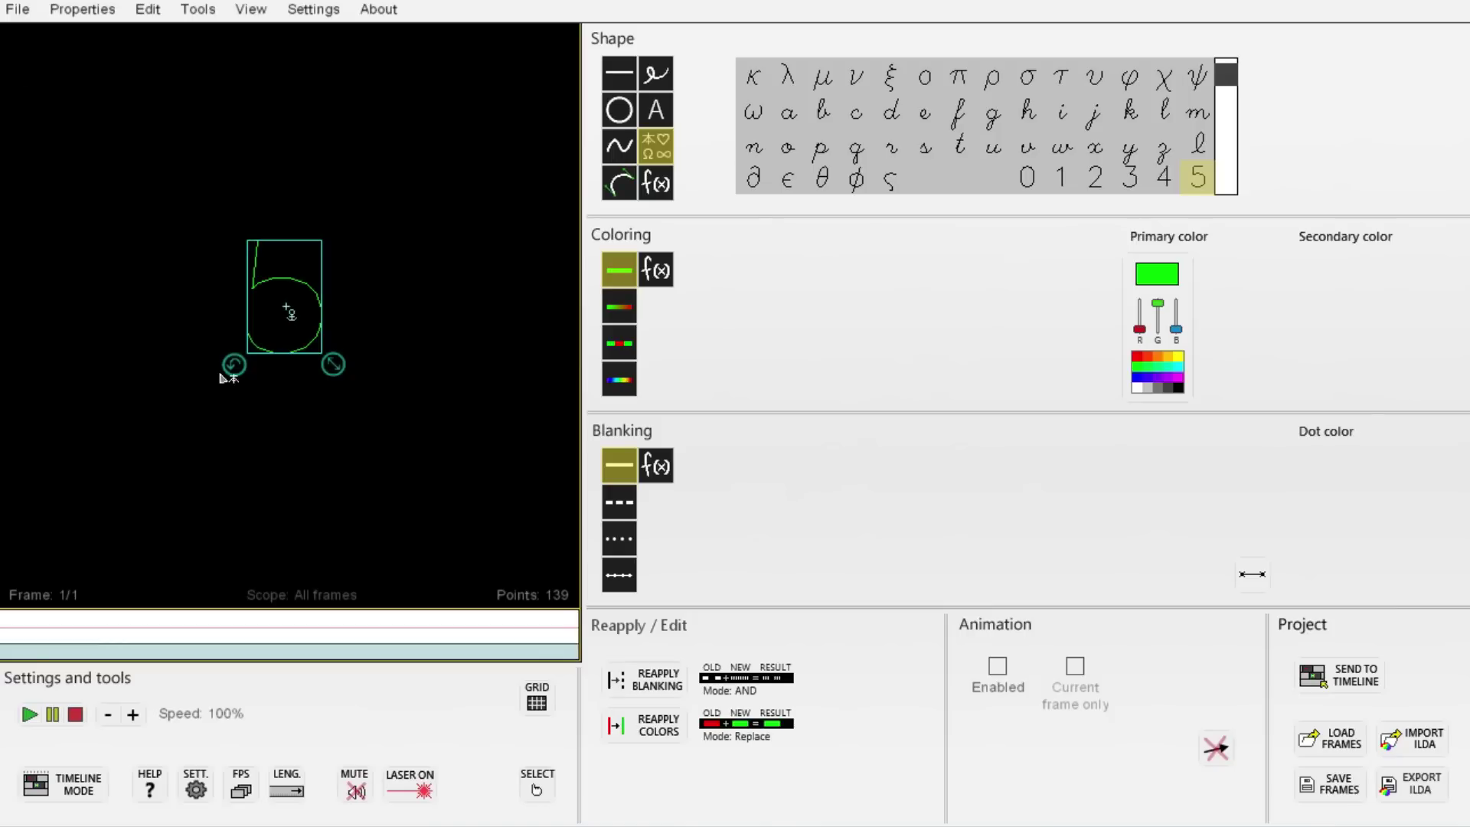
left_click_drag(232, 366, 335, 354)
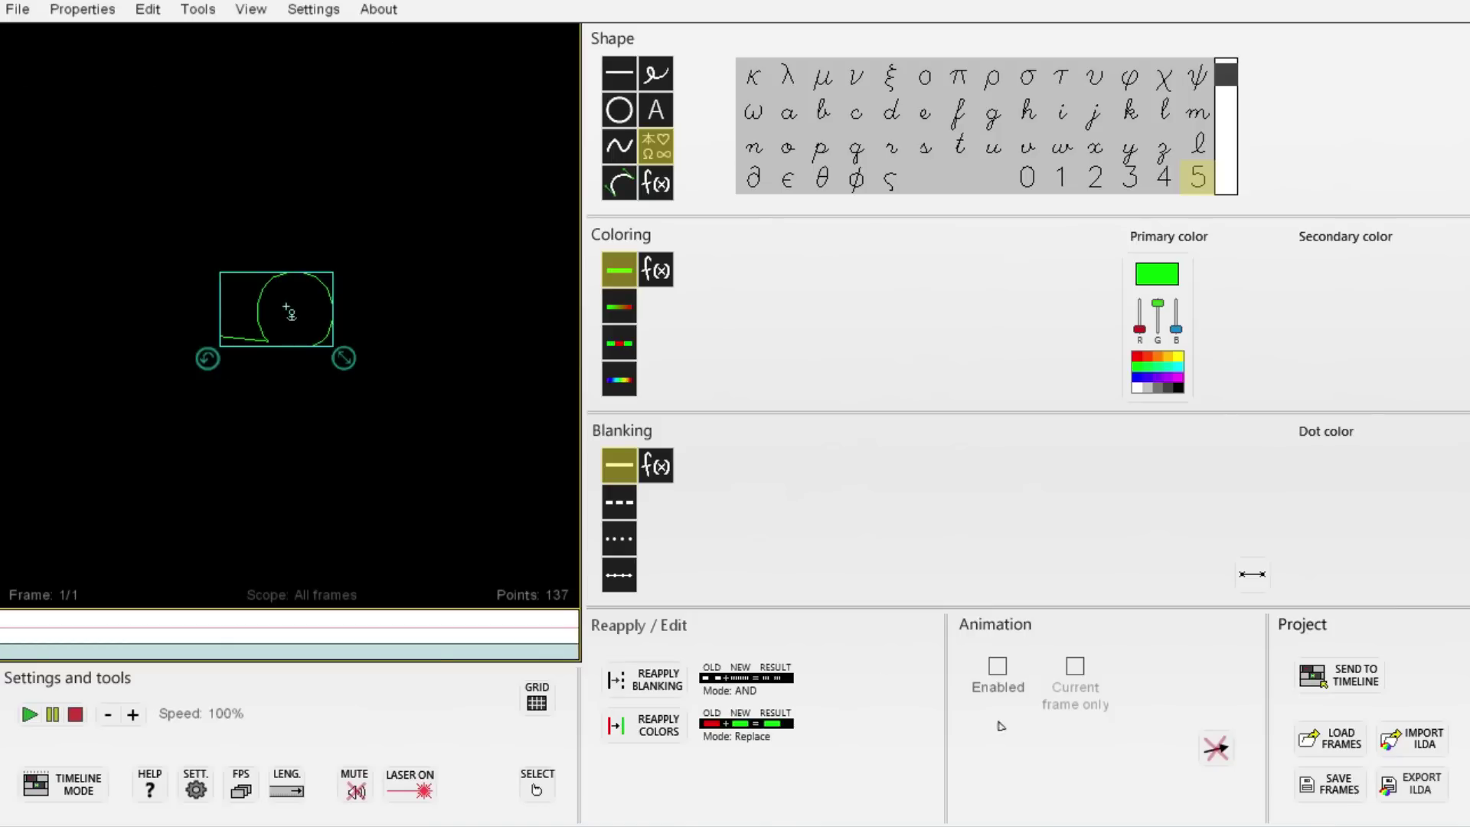
left_click(997, 665)
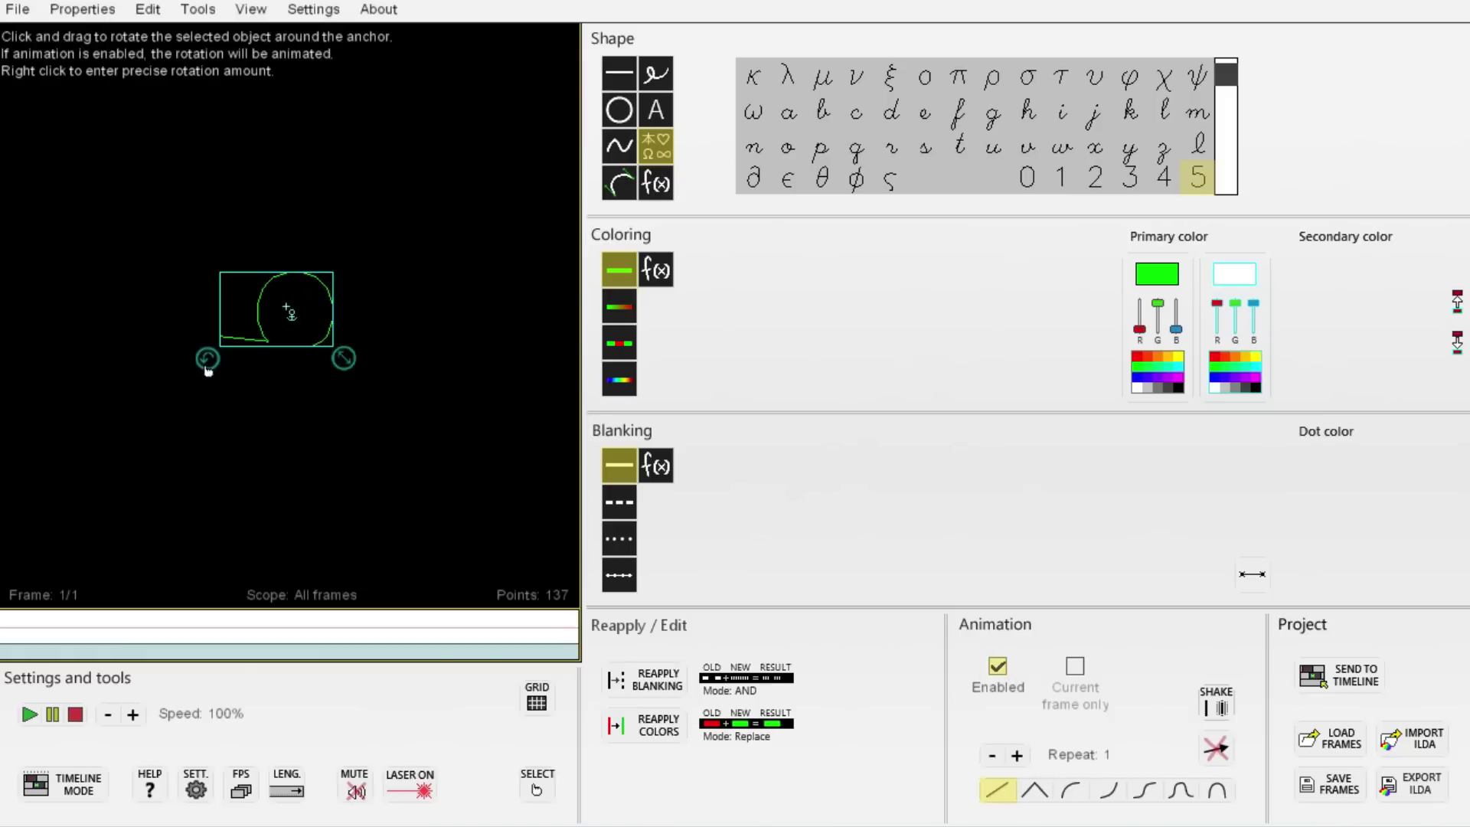
left_click_drag(207, 360, 247, 251)
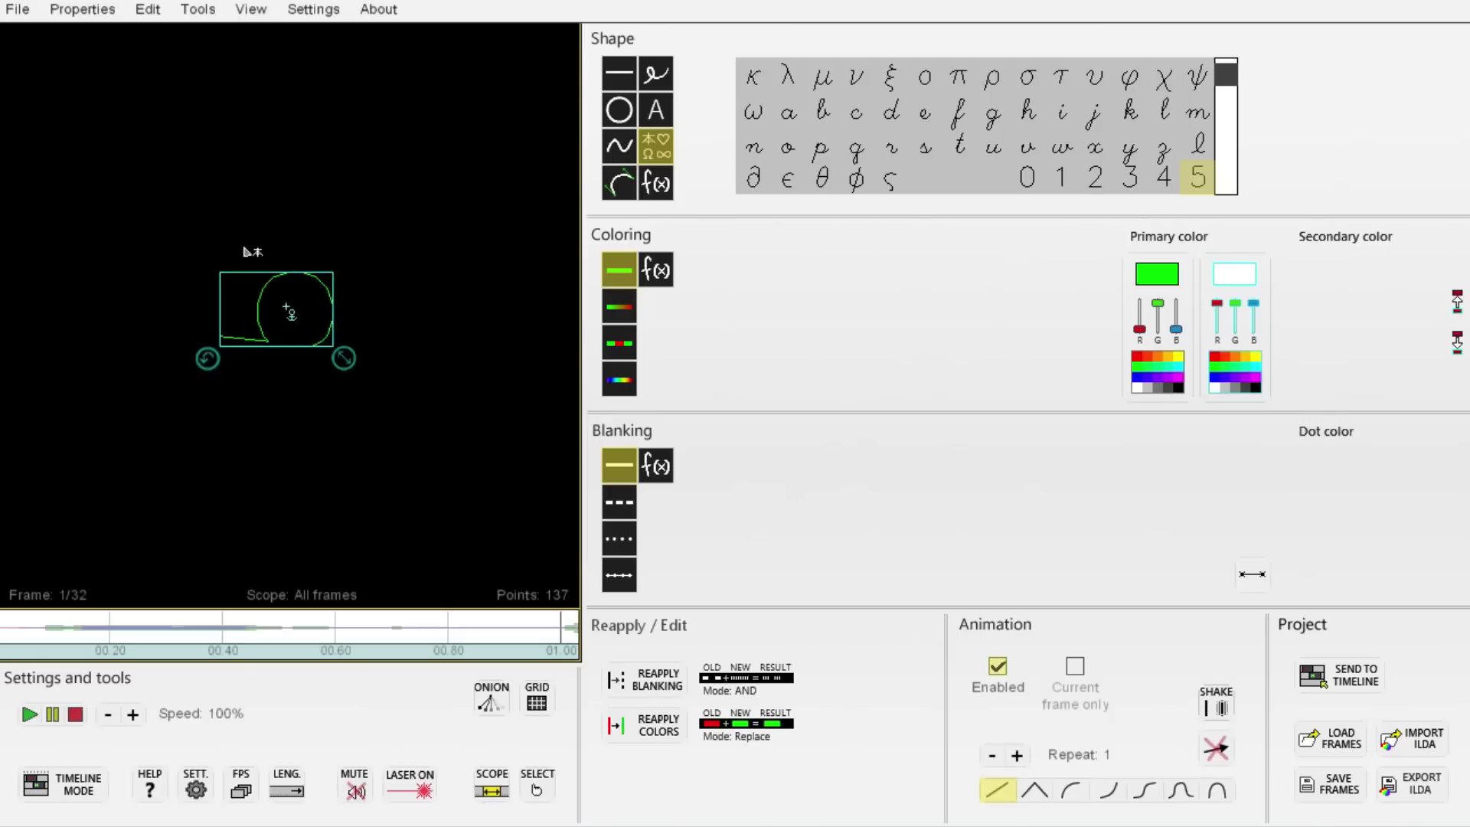
Preview the 5 animation, disable animation, and lengthen it to 40 frames.
left_click(29, 714)
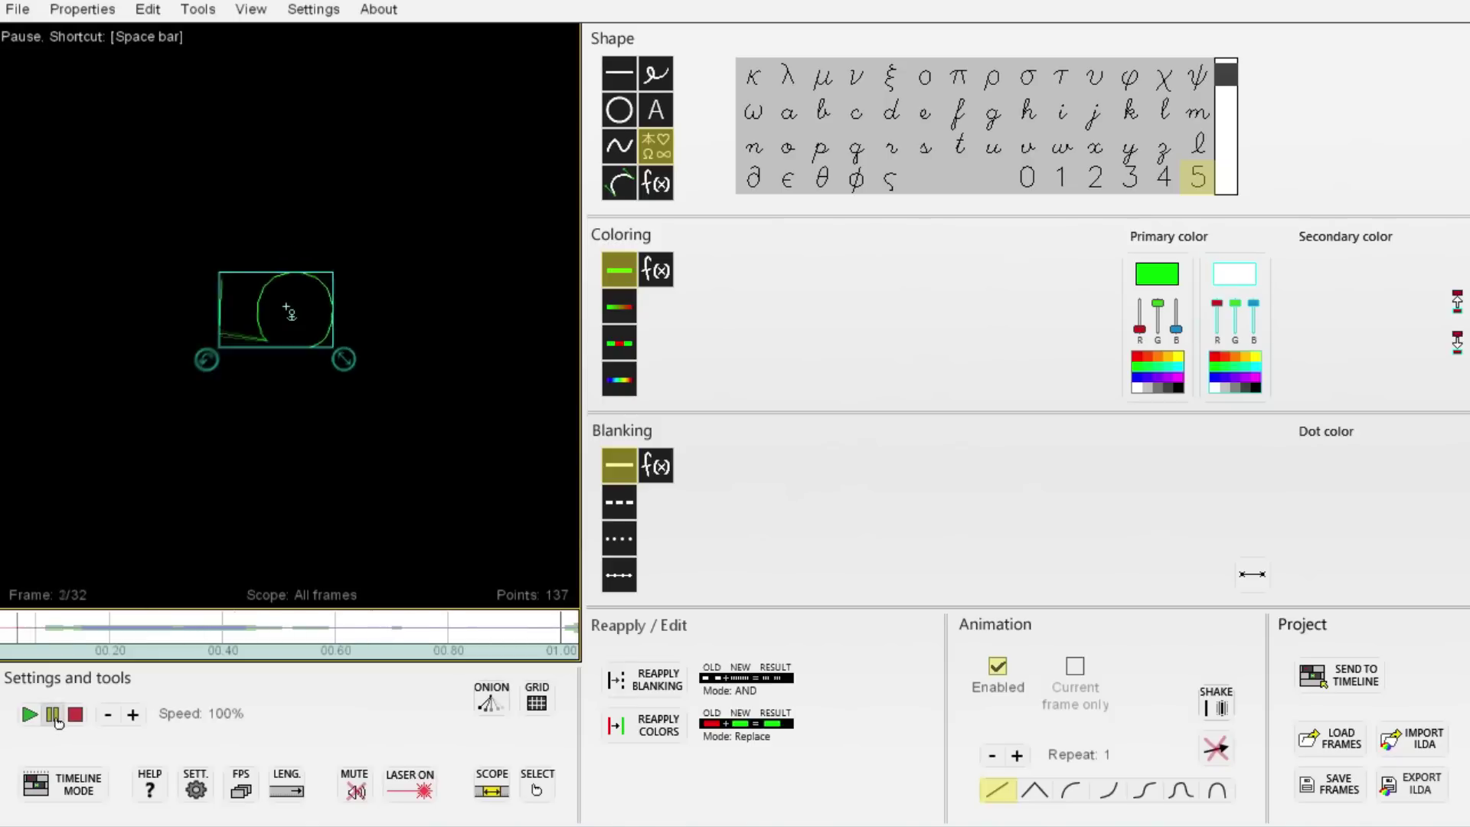
left_click(53, 715)
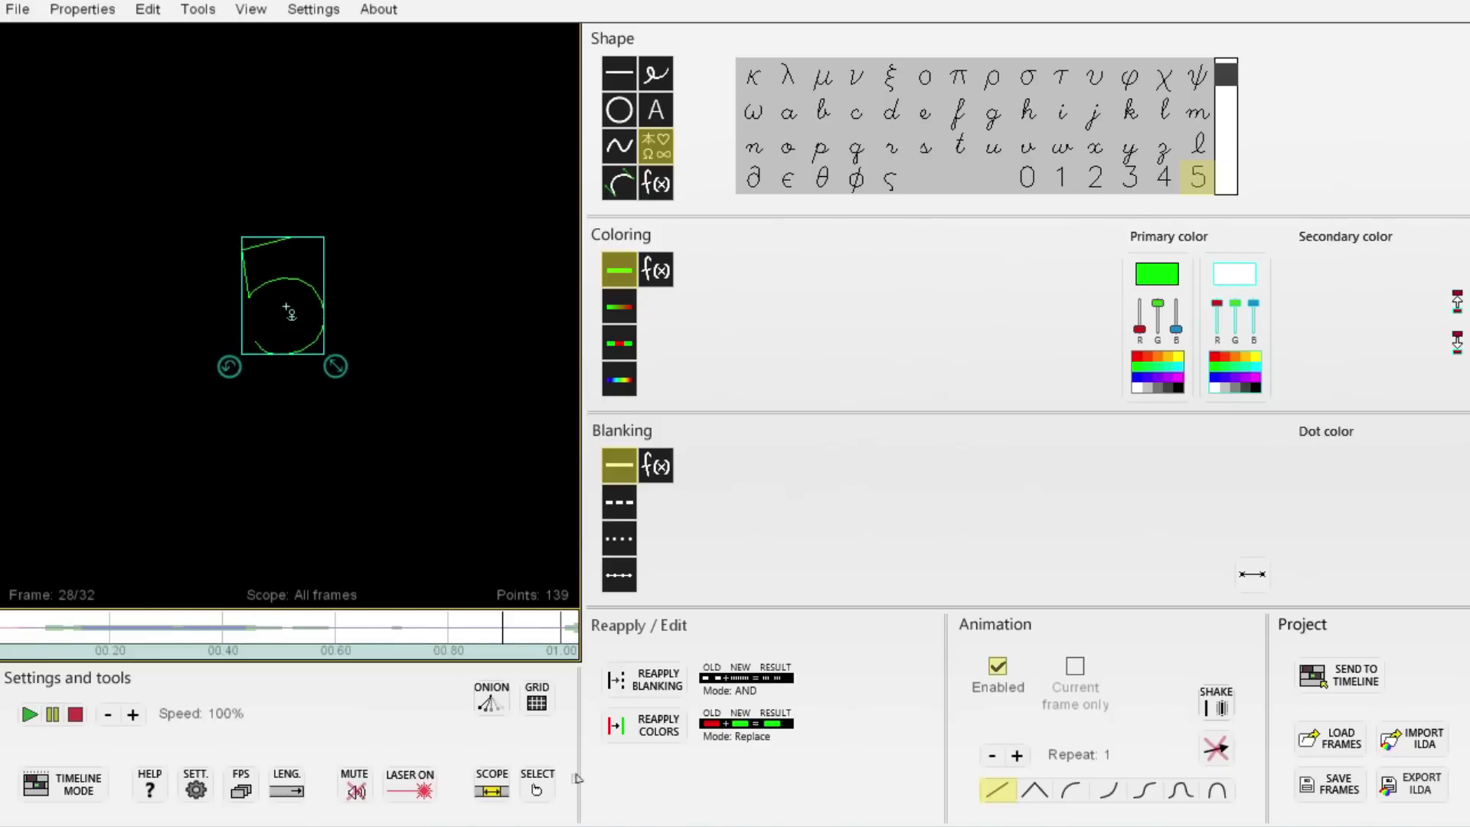
left_click(1010, 675)
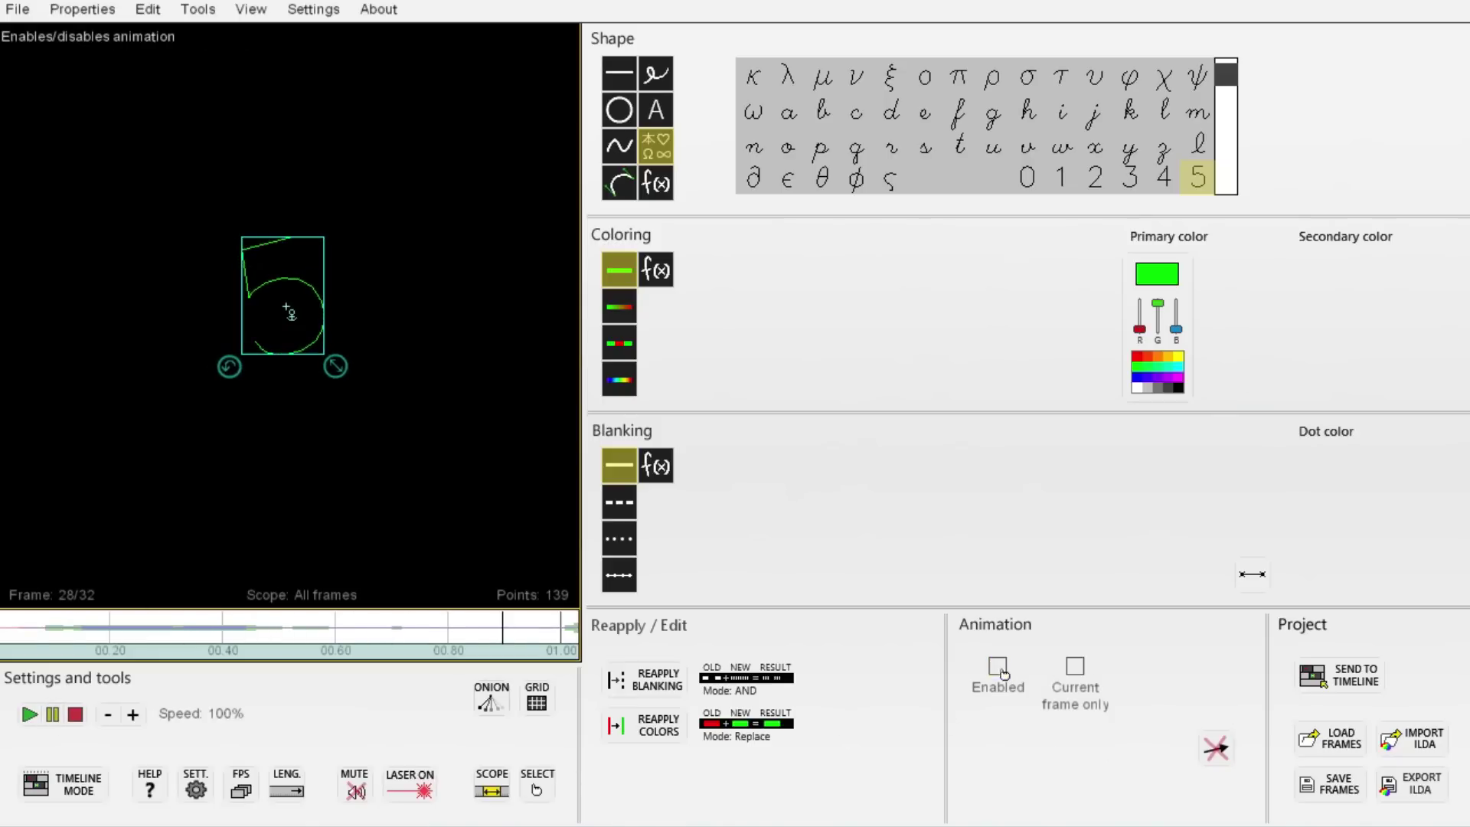
left_click(296, 793)
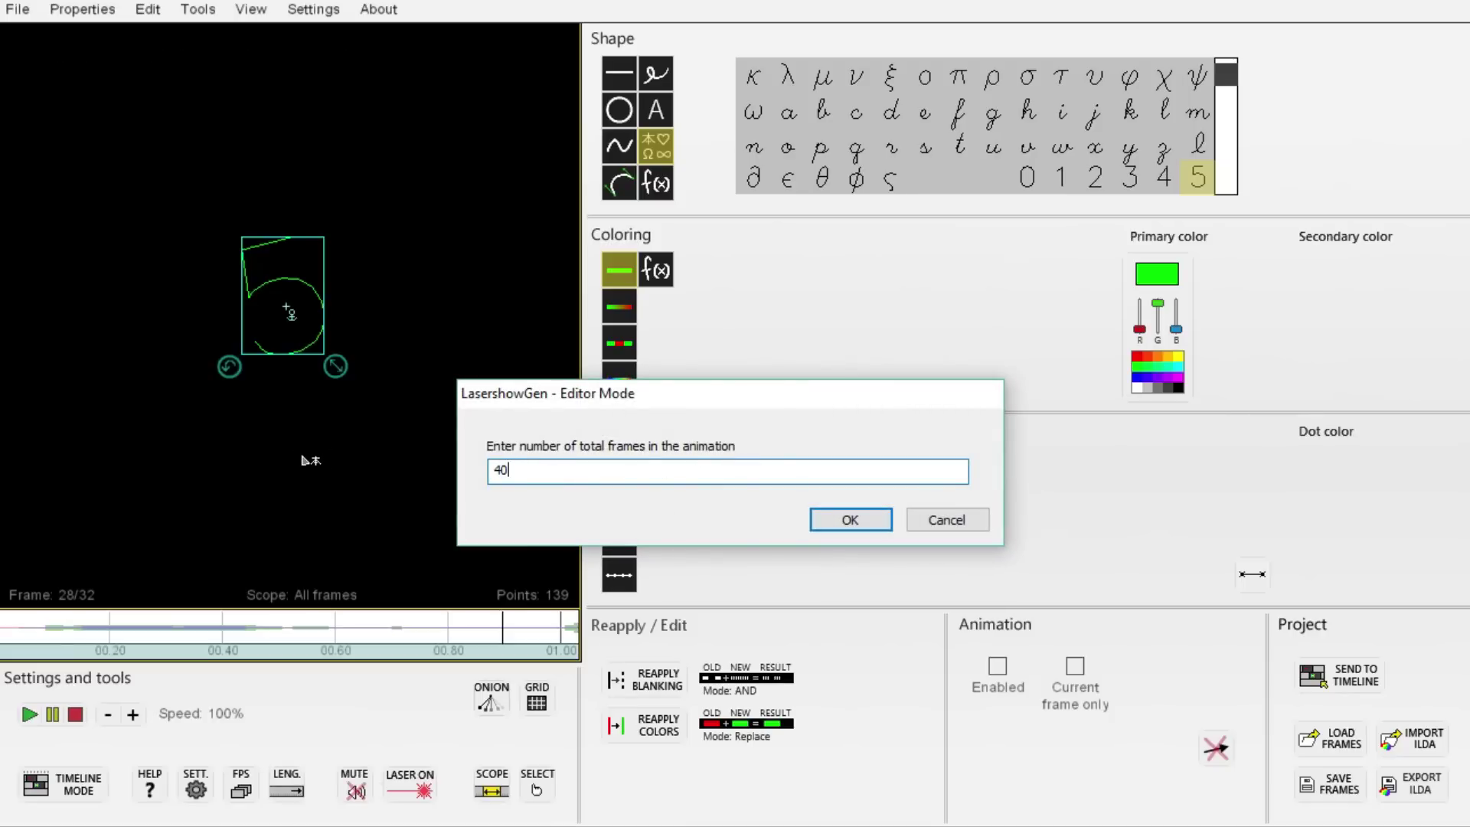
left_click(850, 520)
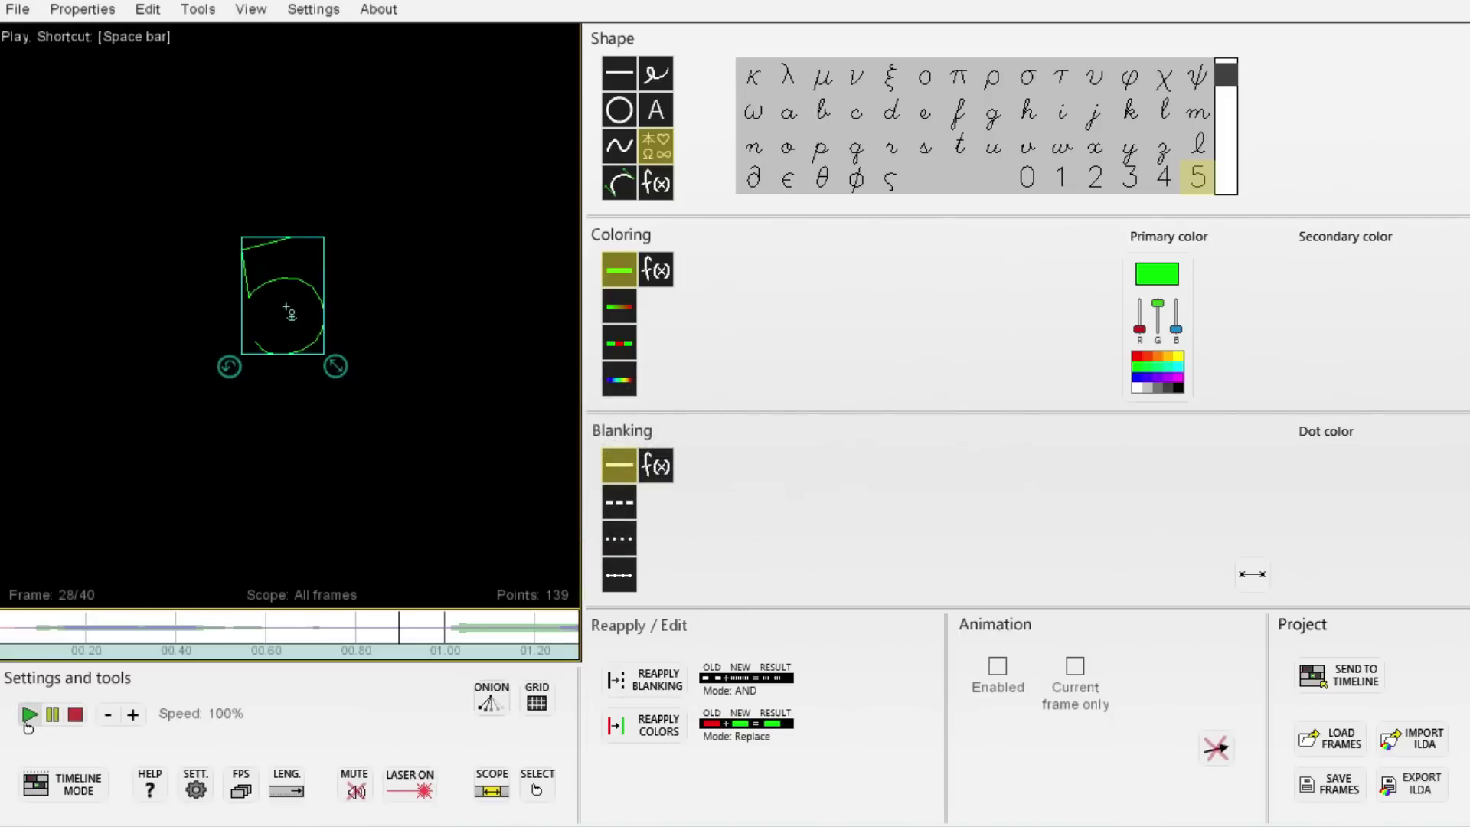
Send the 40-frame 5 animation to the music timeline and turn on laser output.
left_click(30, 717)
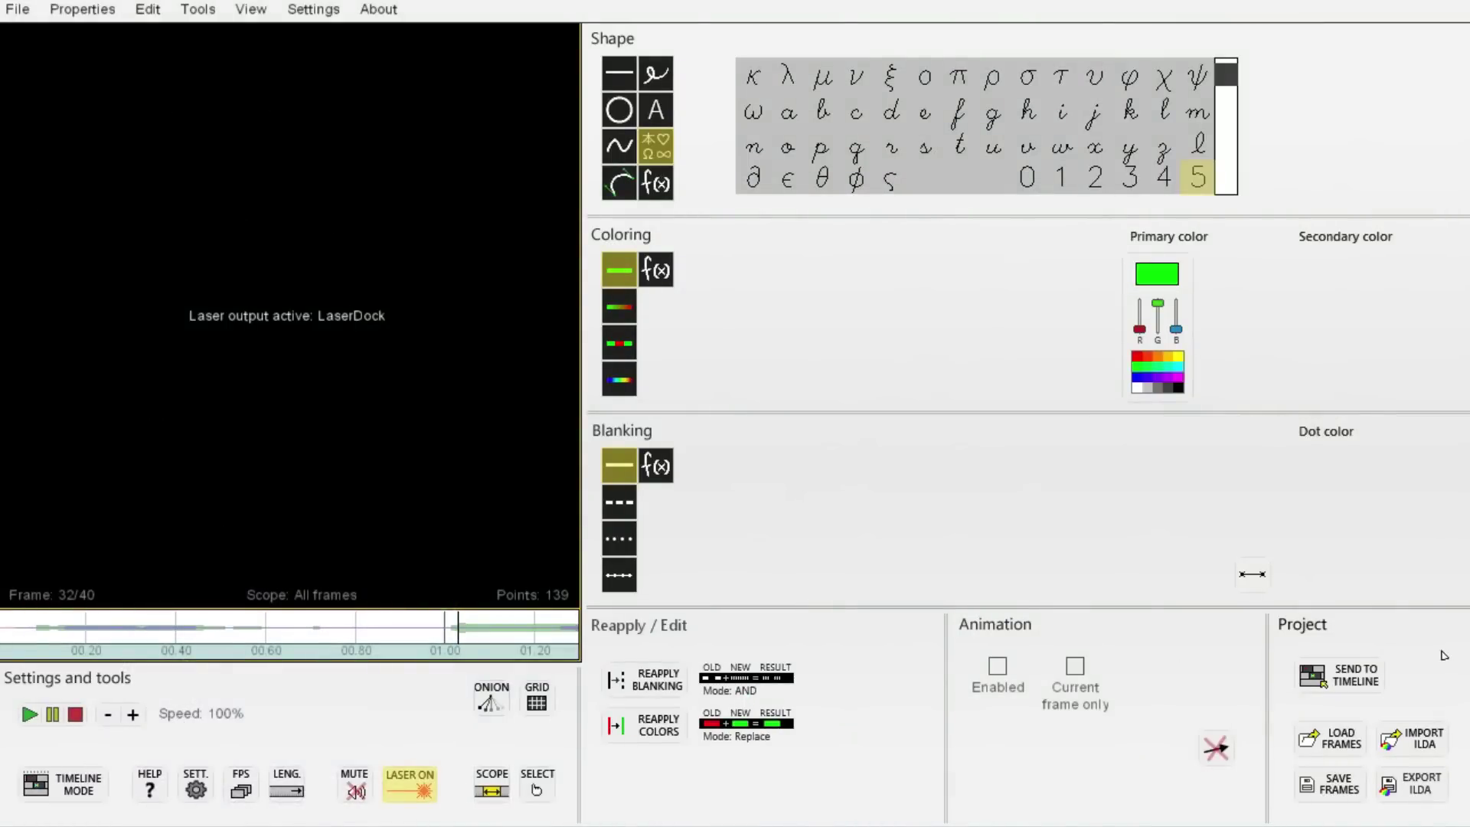
left_click(1330, 675)
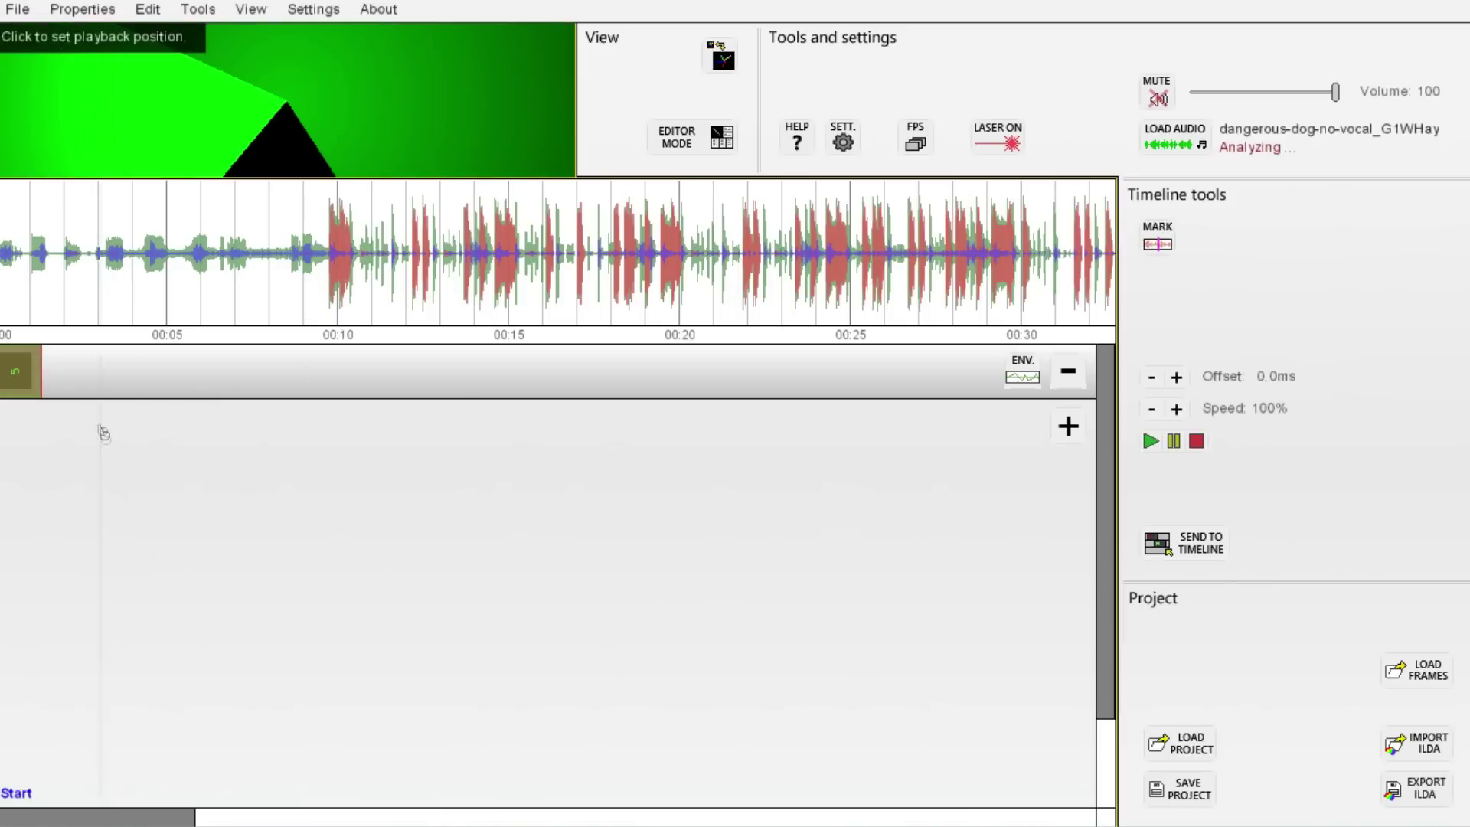
left_click(998, 138)
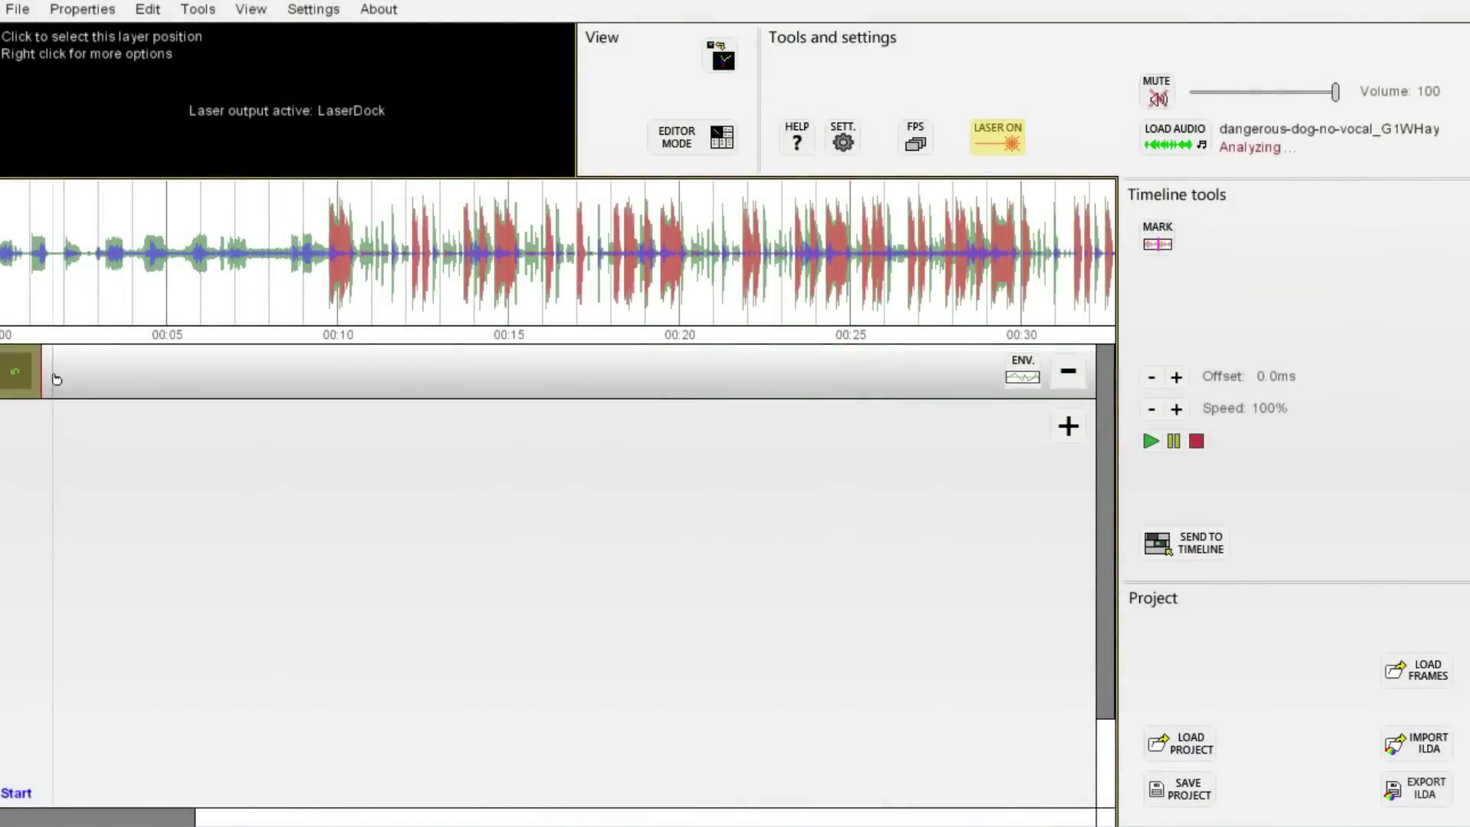
left_click(50, 377)
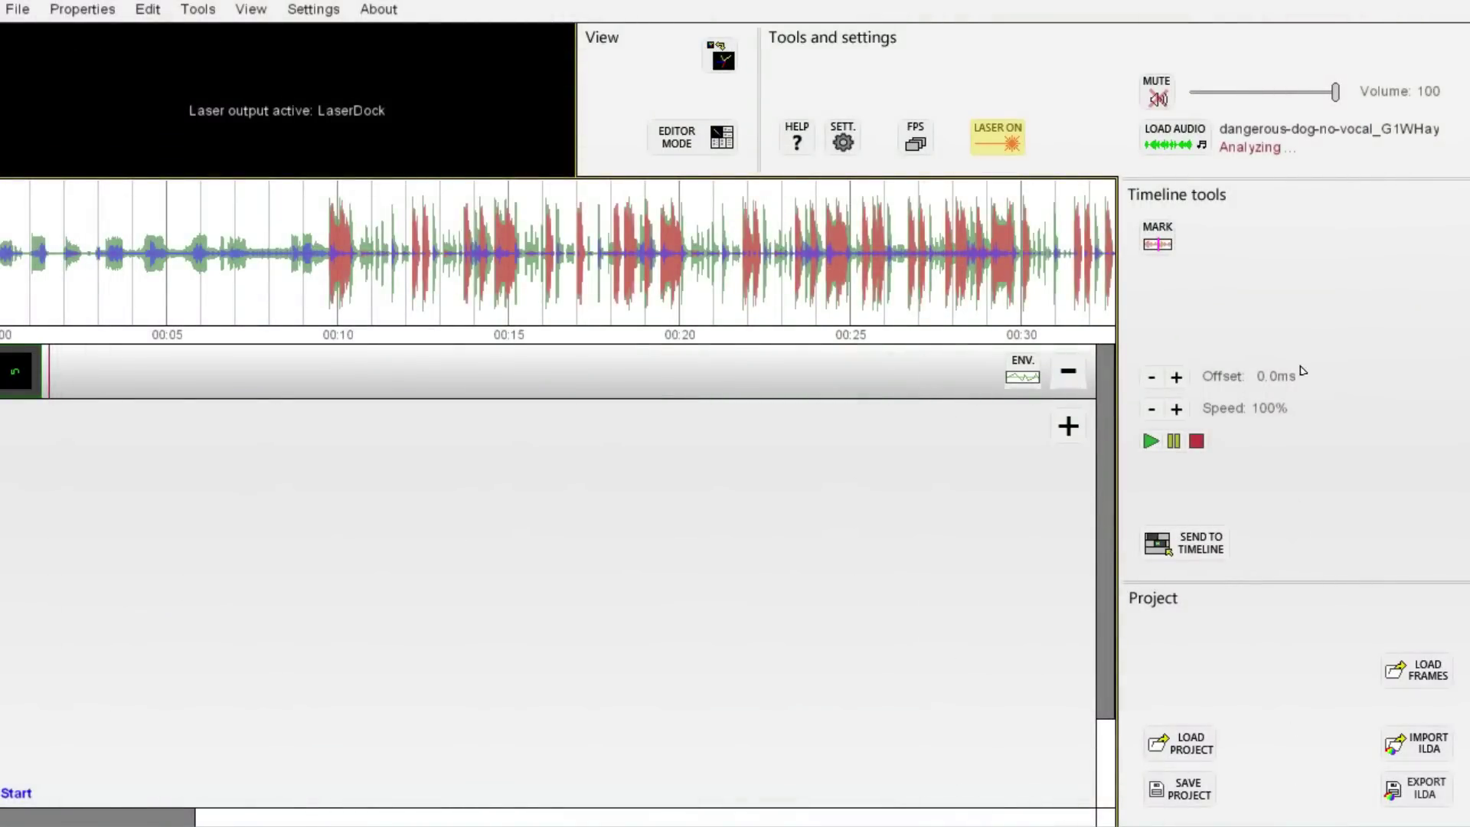
left_click(668, 140)
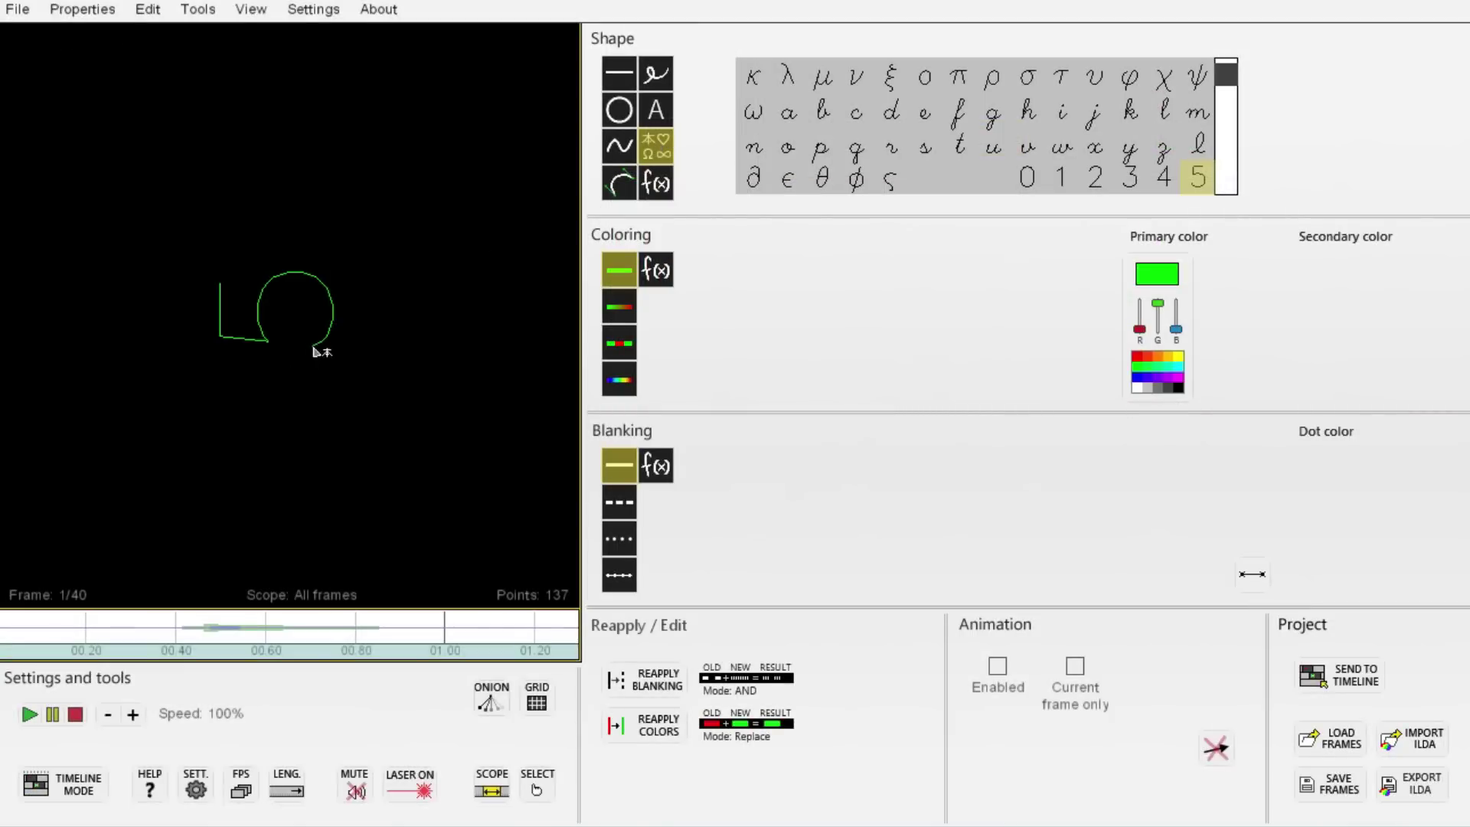
Start a new drawing with a red 4 shrunk to a small starting size.
key("ctrl+n")
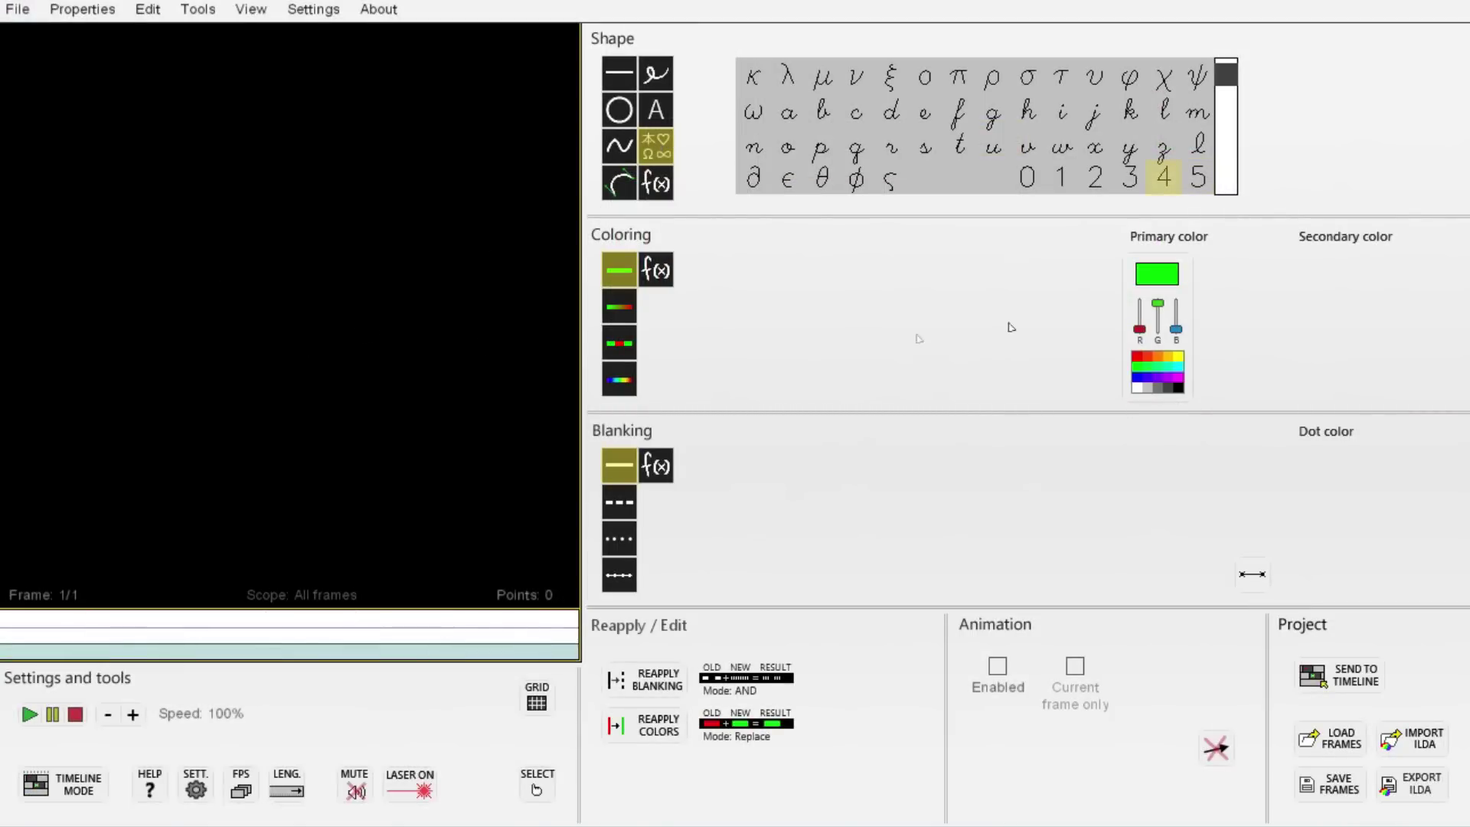
left_click_drag(1143, 337, 1149, 301)
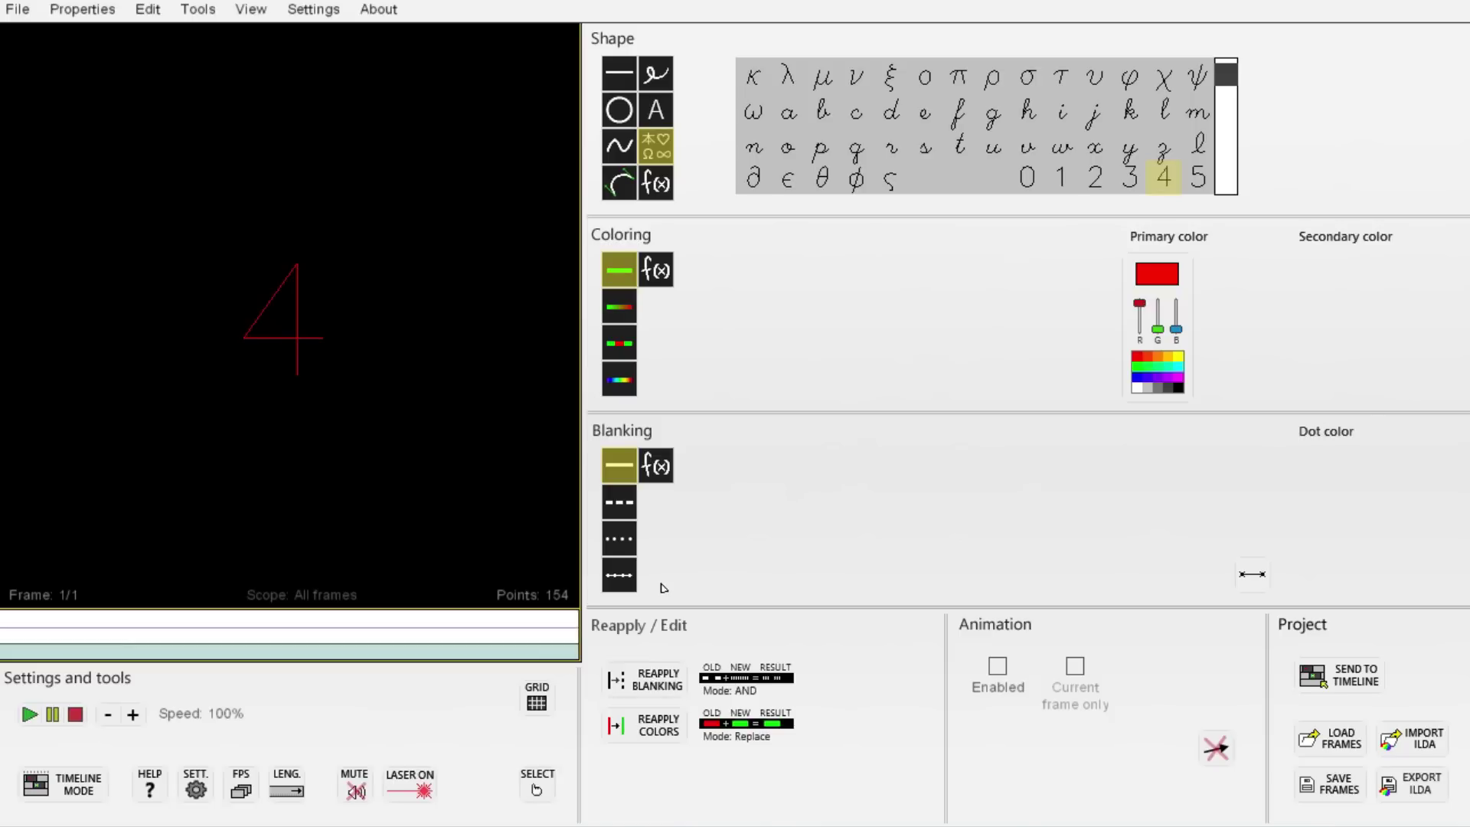
left_click(301, 380)
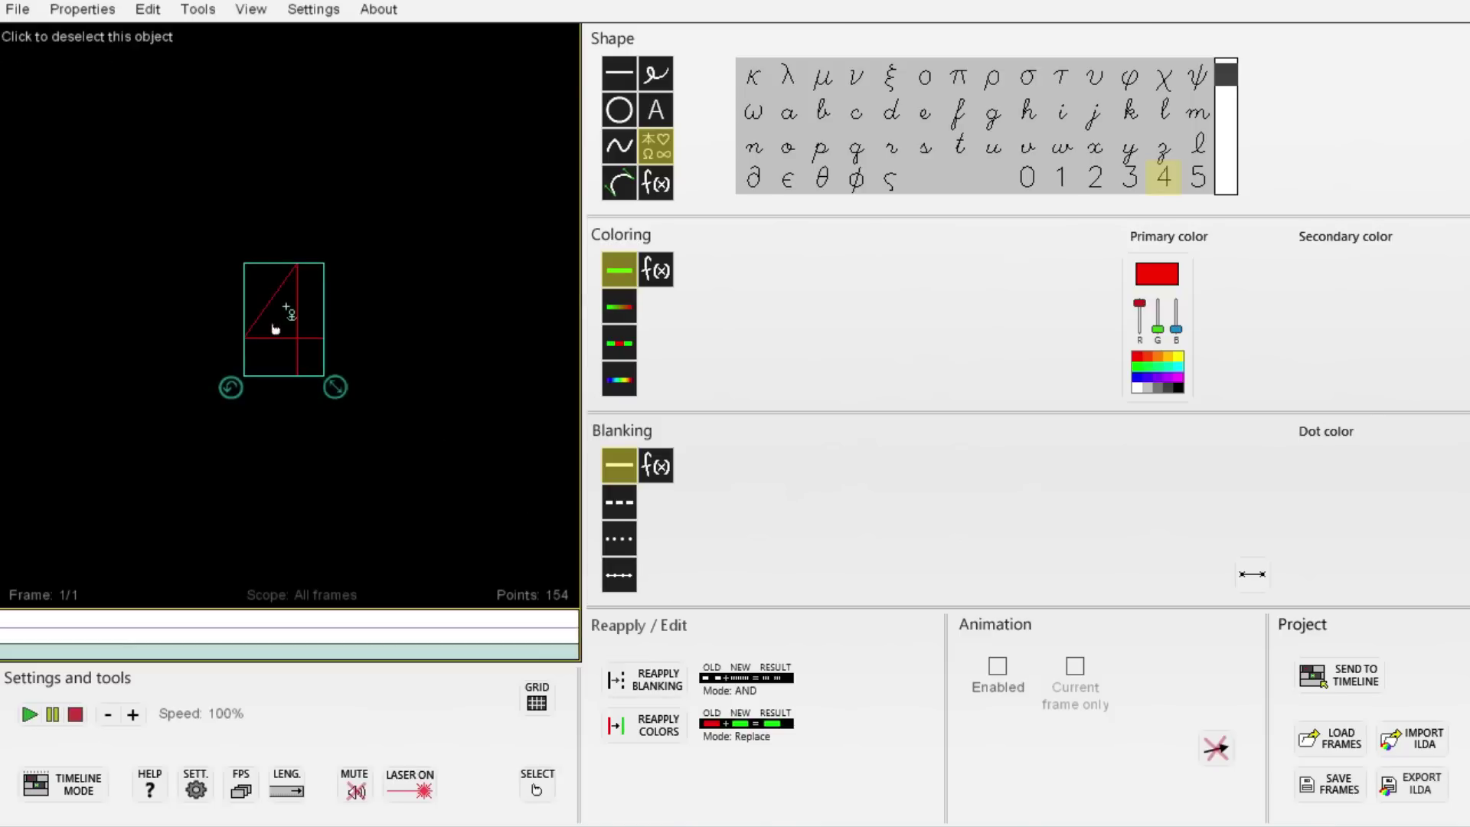
mouse_move(337, 392)
left_mouse_down()
mouse_move(311, 337)
mouse_move(360, 395)
left_mouse_up()
Animate the 4 growing to full size, preview it, and set 40 total frames.
key("a")
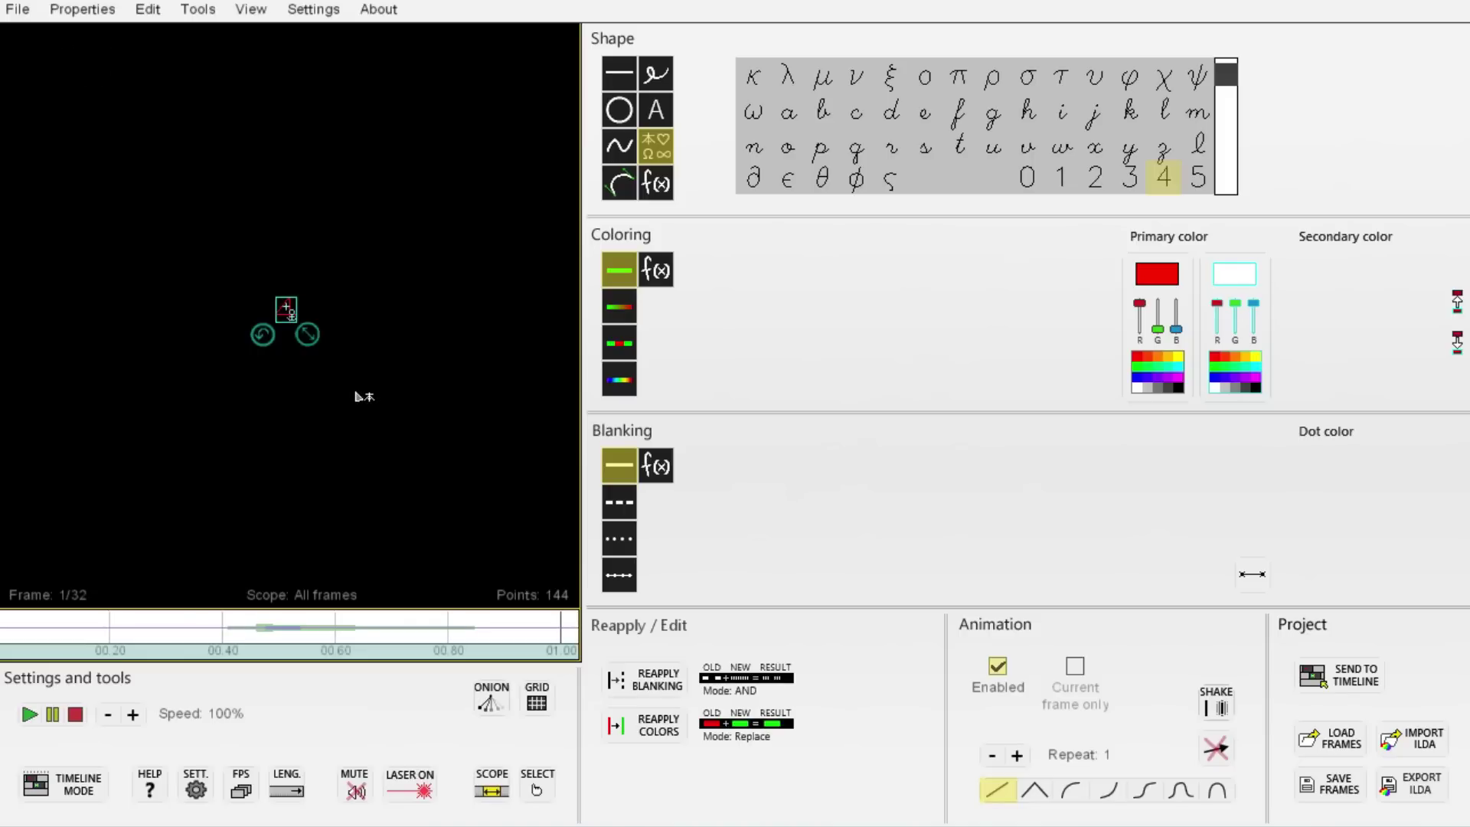
left_click(29, 714)
left_click(76, 714)
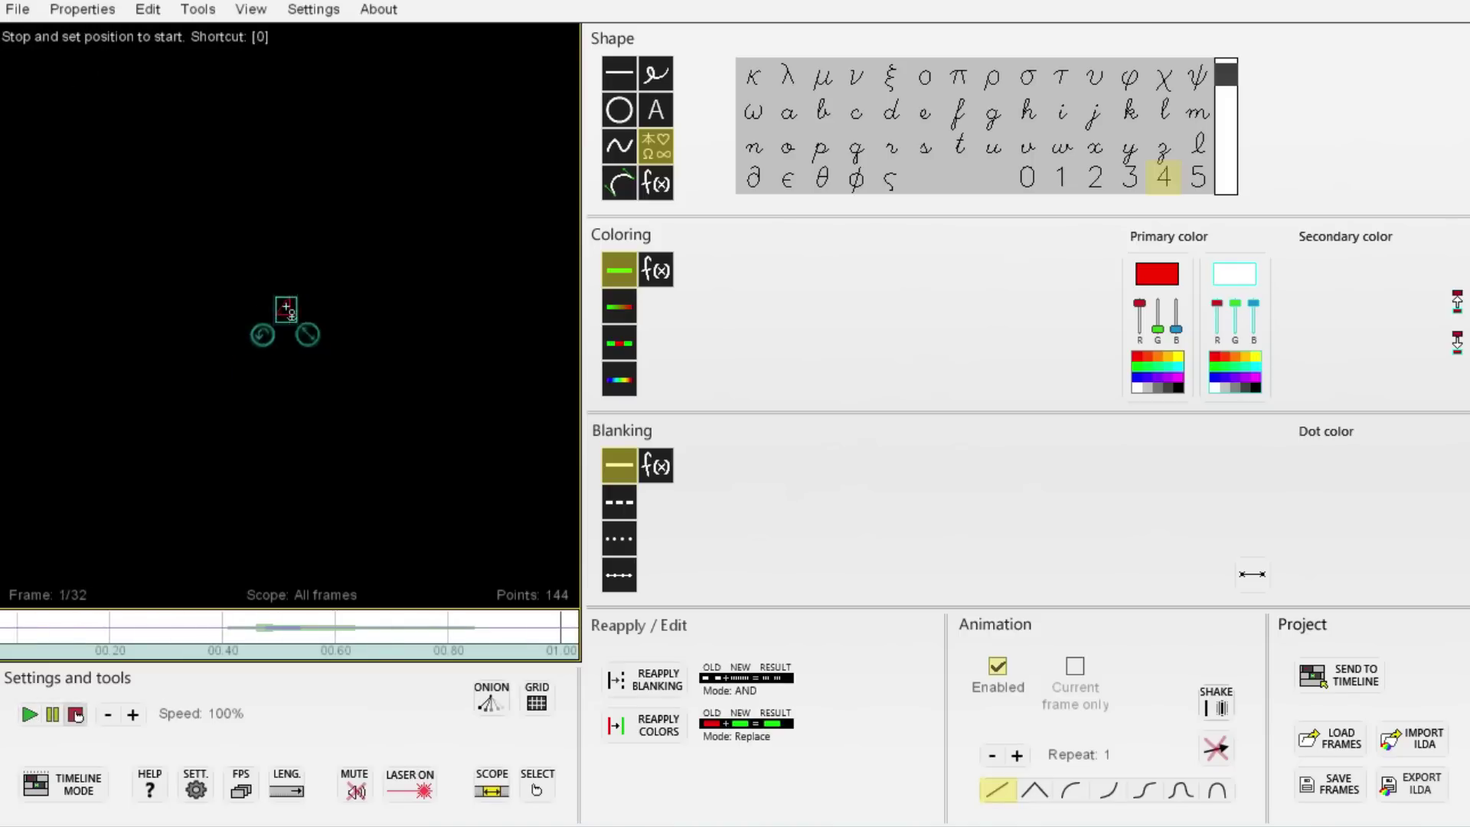
left_click(285, 792)
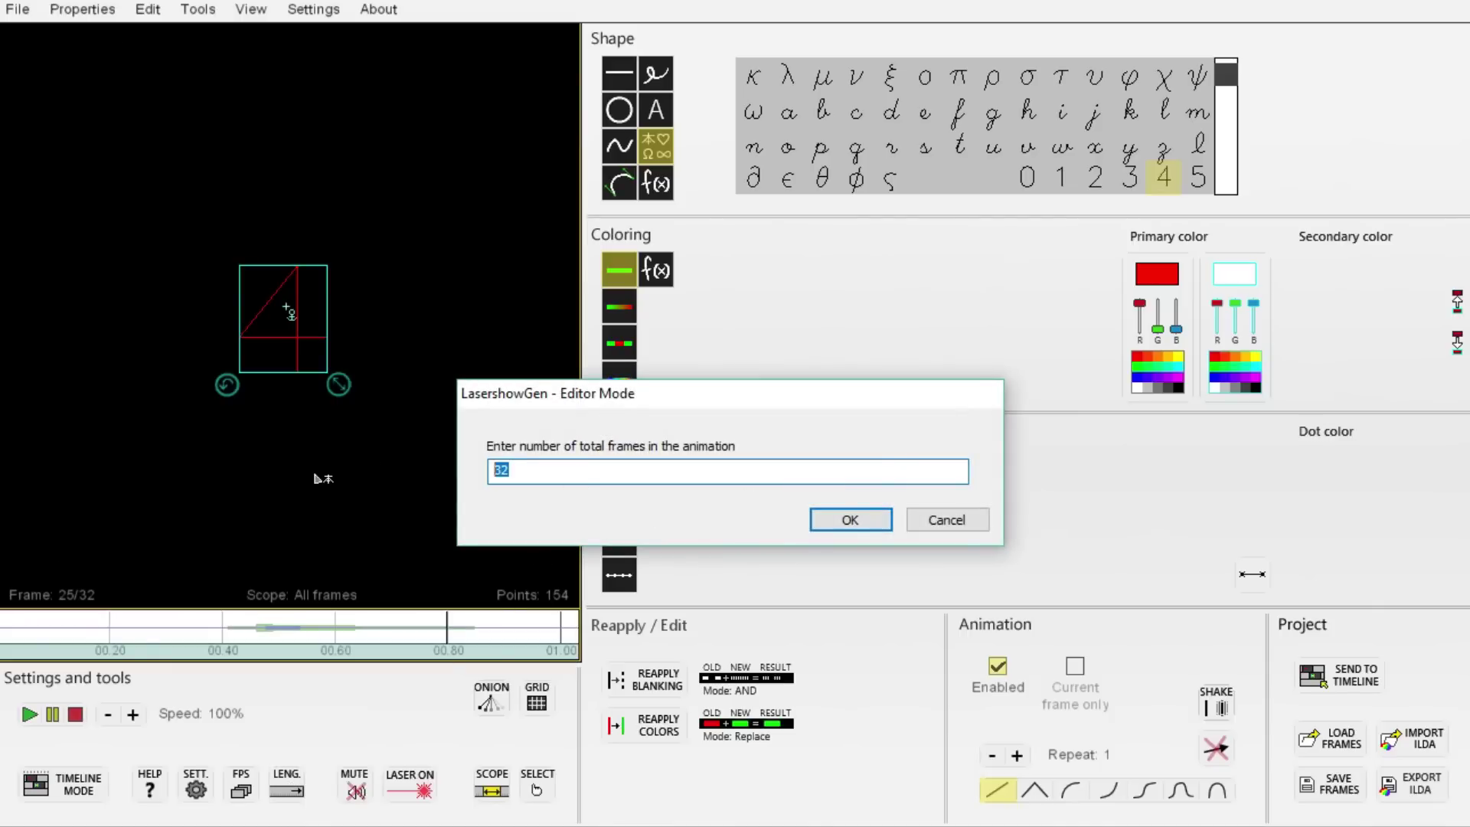
left_click(865, 525)
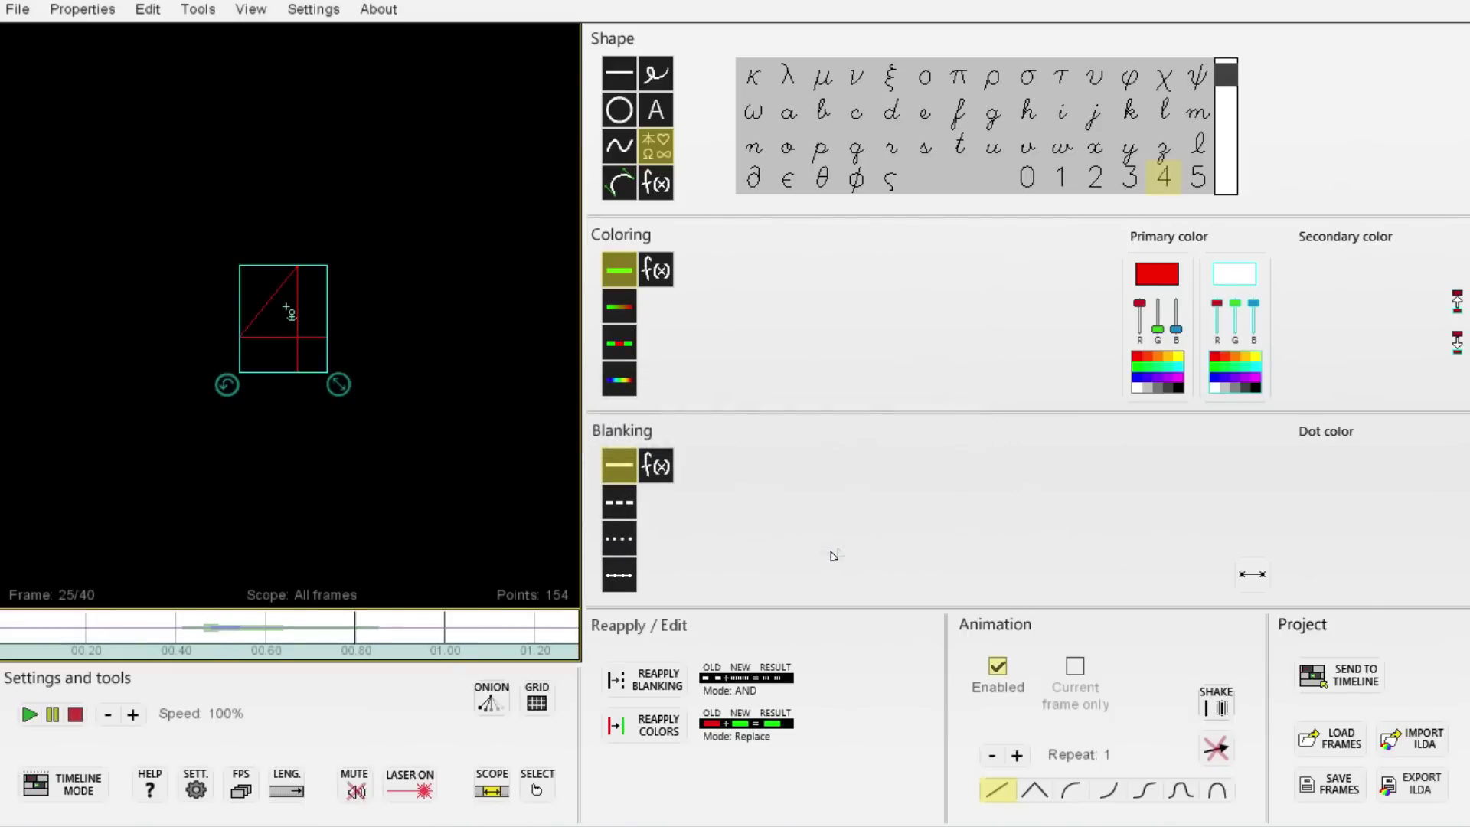
left_click(997, 667)
Add the red 4 clip after the 5 on the timeline and preview the sequence.
left_click(1340, 676)
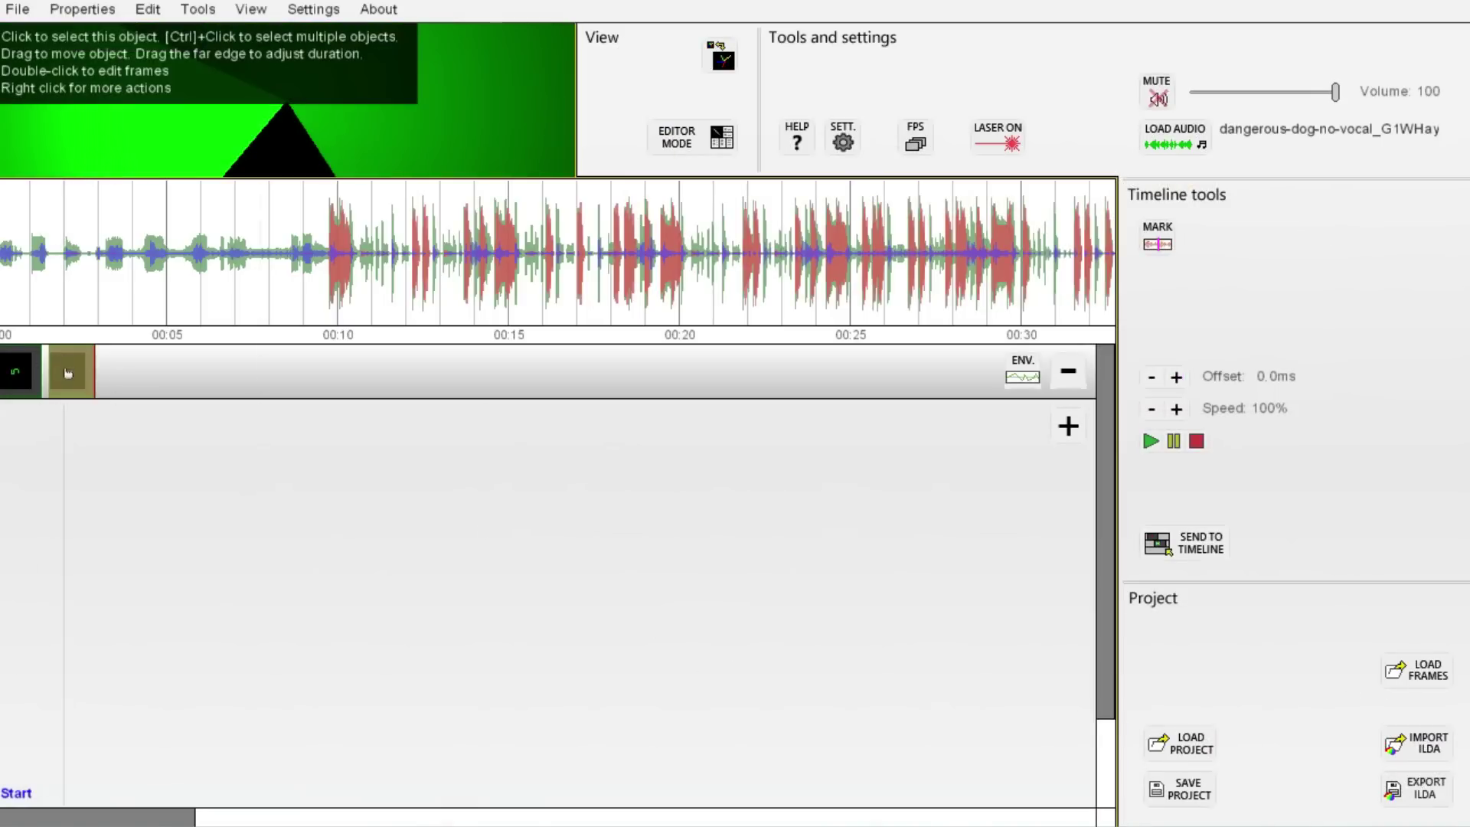
left_click(48, 444)
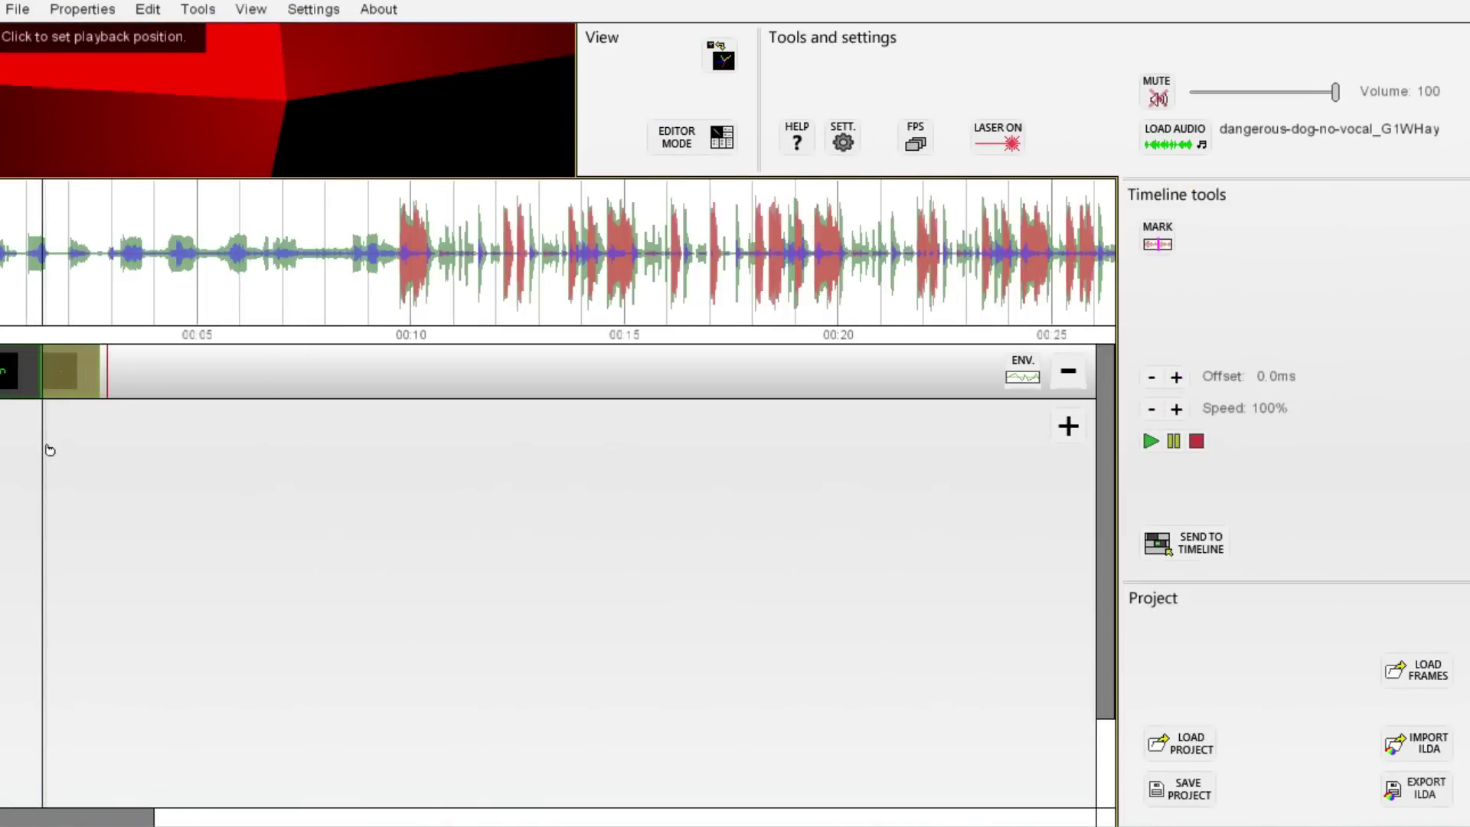
scroll(47, 450, "up", 1)
scroll(47, 450, "down", 3)
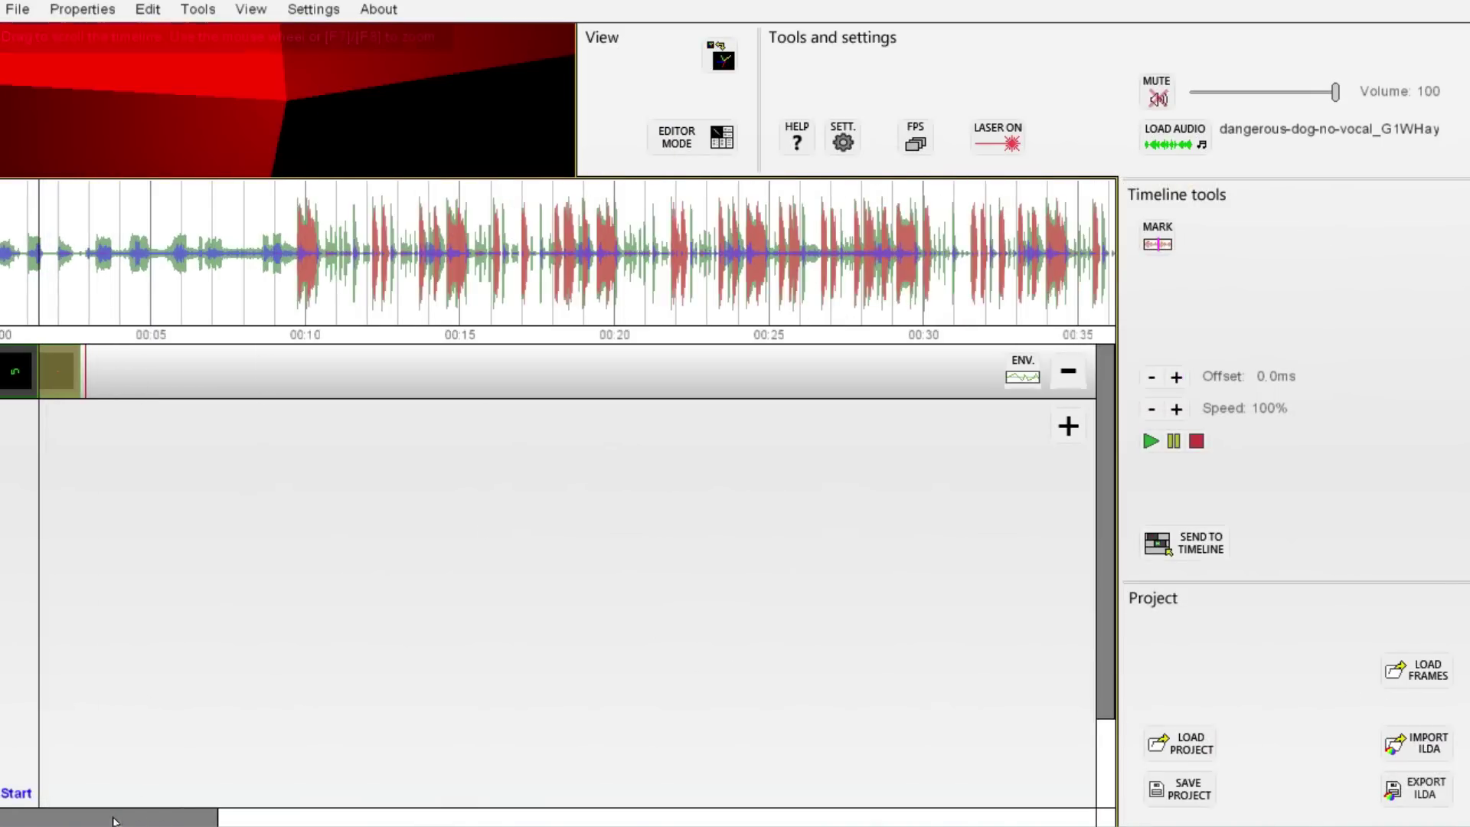
left_click(37, 408)
left_click(29, 272)
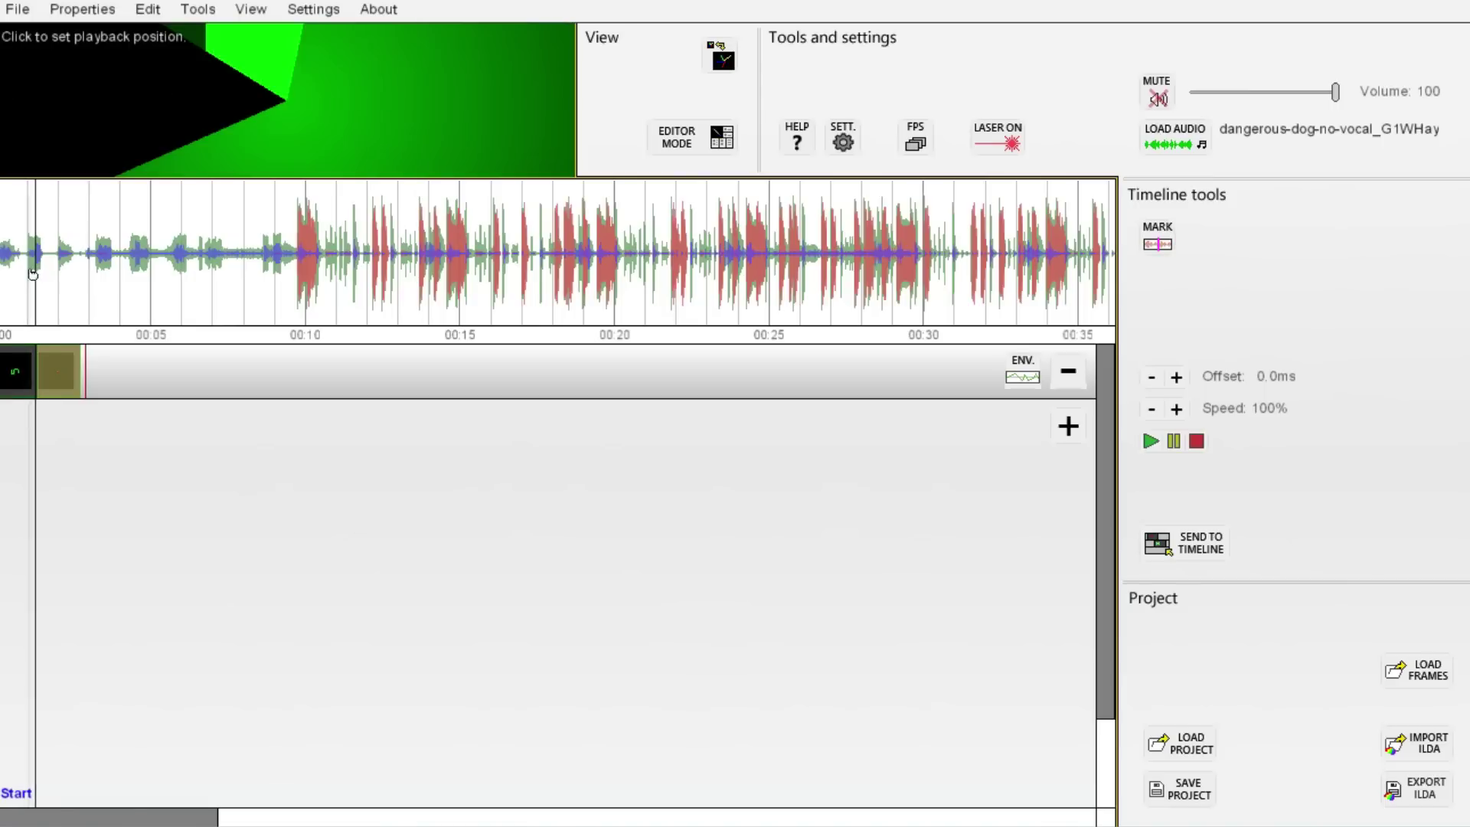
left_click(41, 378)
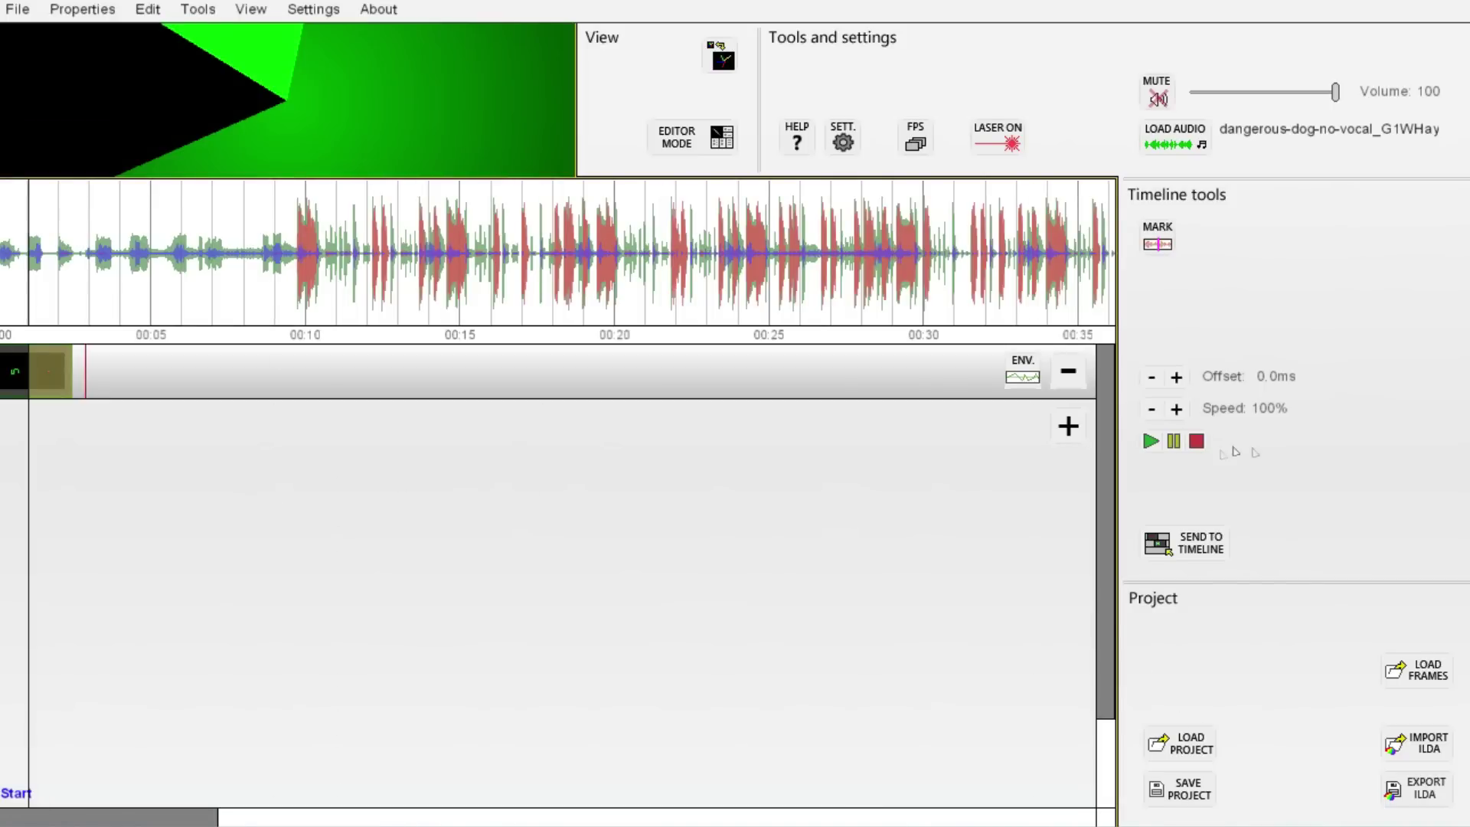
left_click(1196, 442)
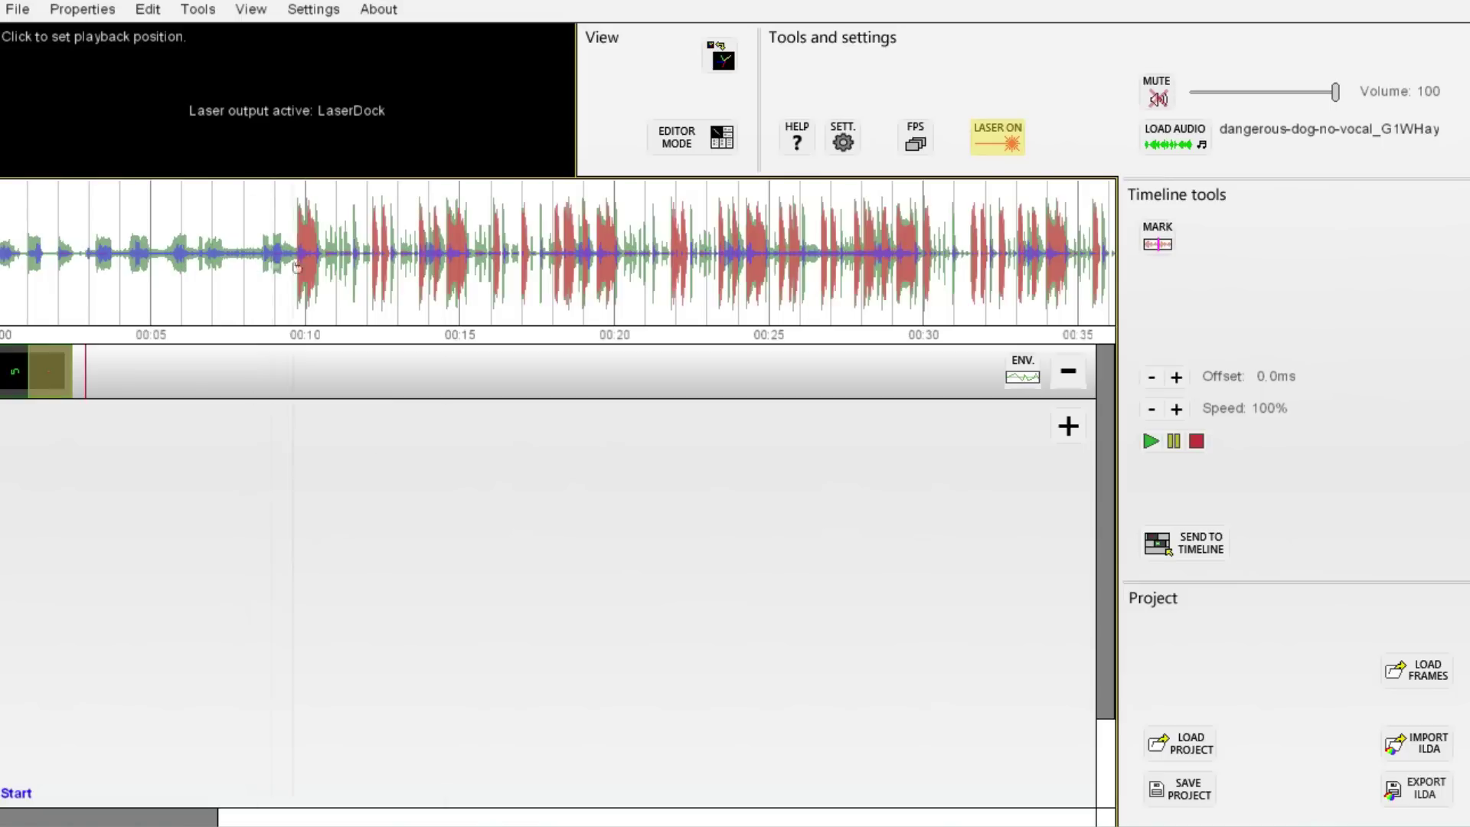
left_click(79, 372)
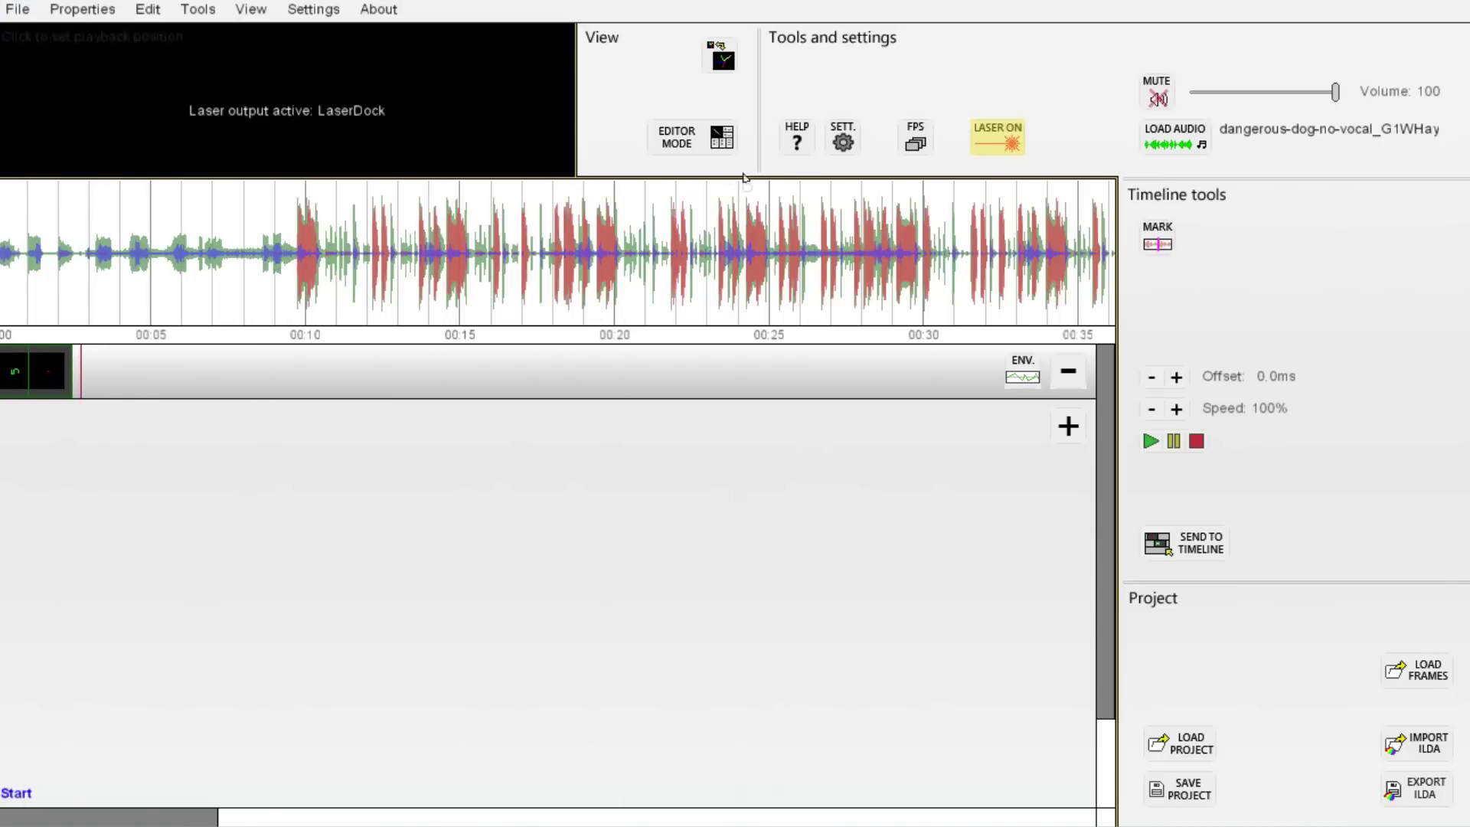
Clear the whole project for a new drawing.
left_click(689, 137)
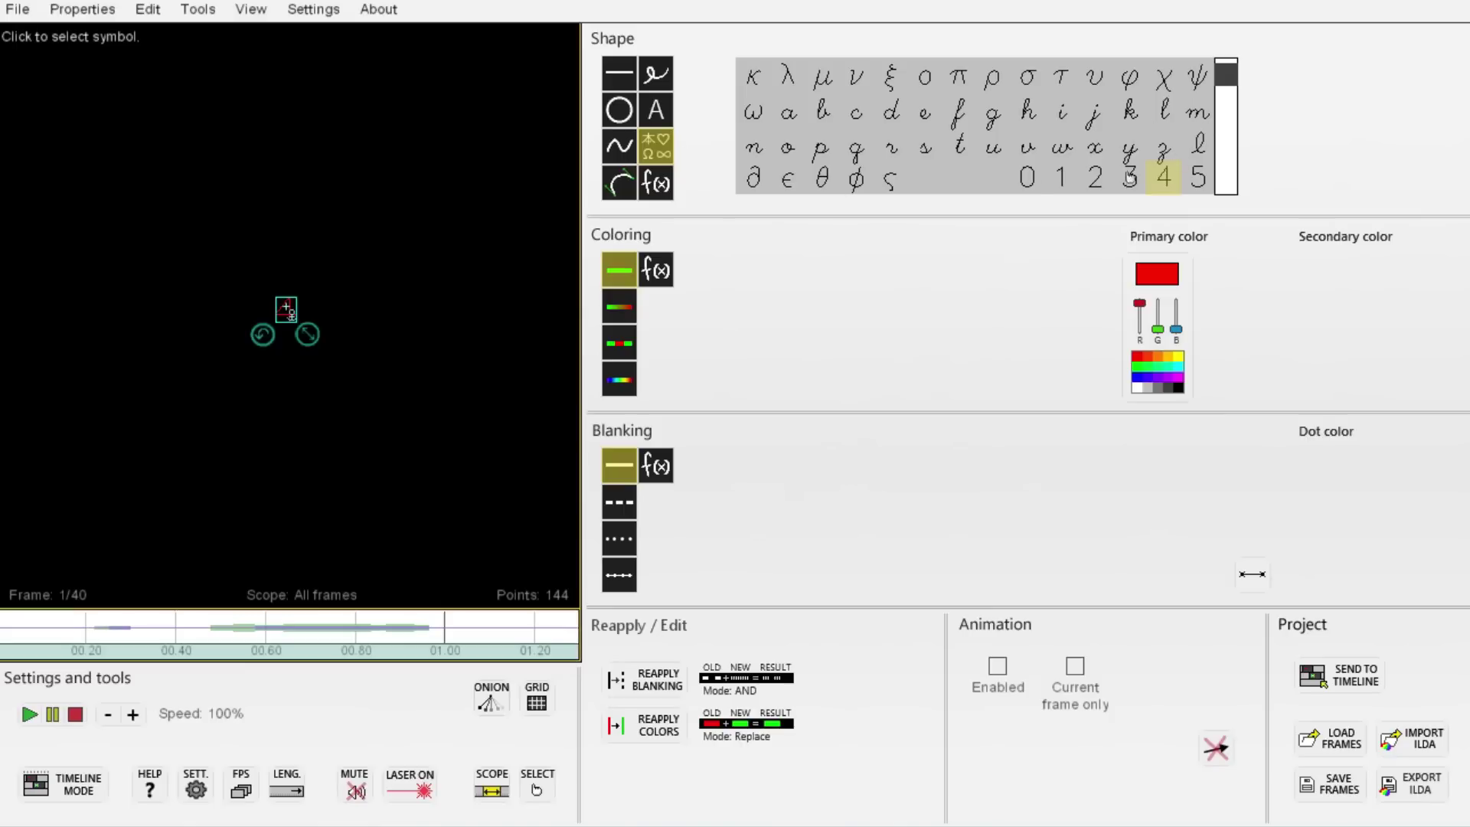
left_click(17, 9)
left_click(31, 39)
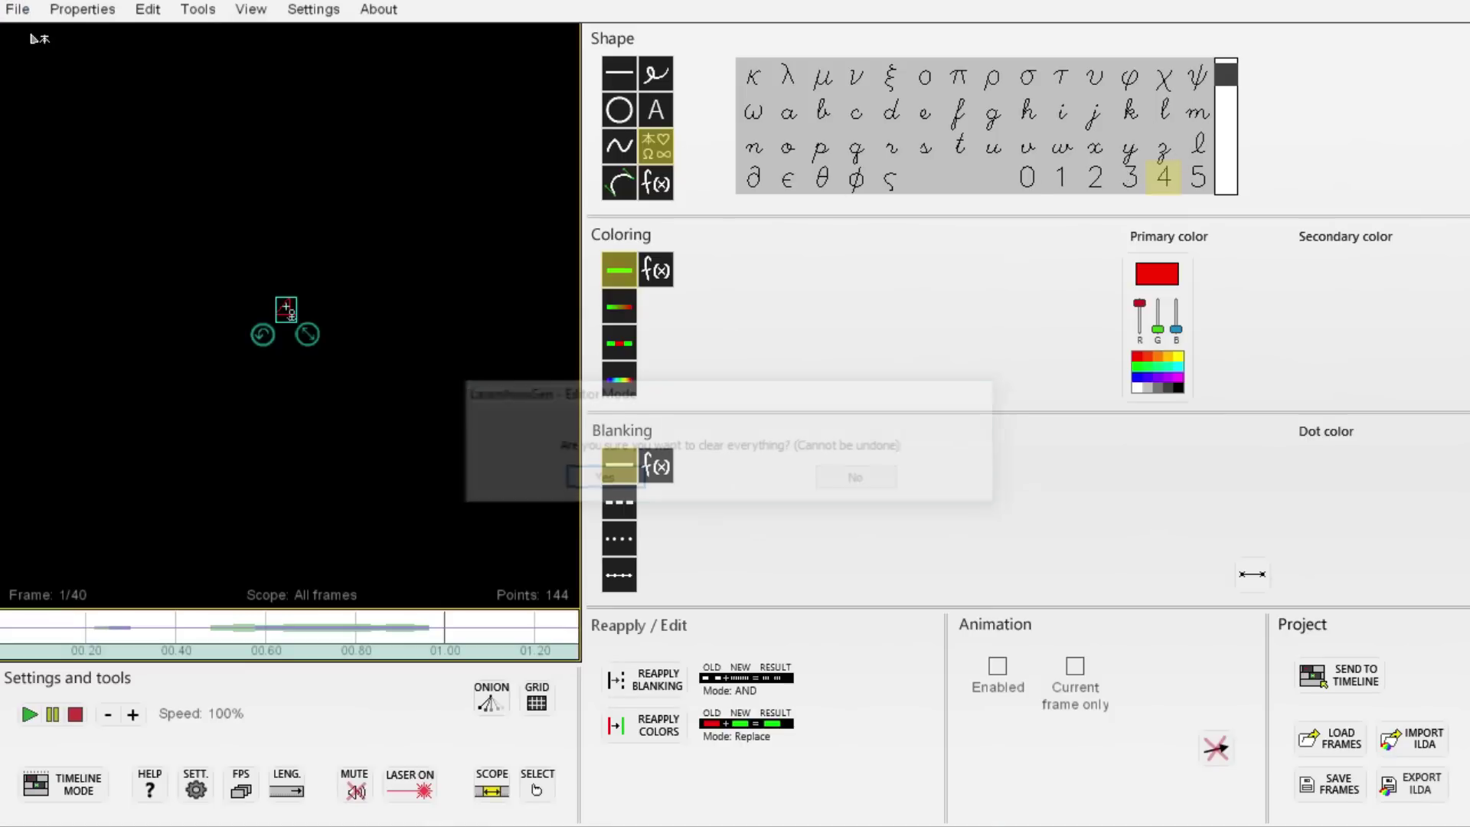
left_click(601, 479)
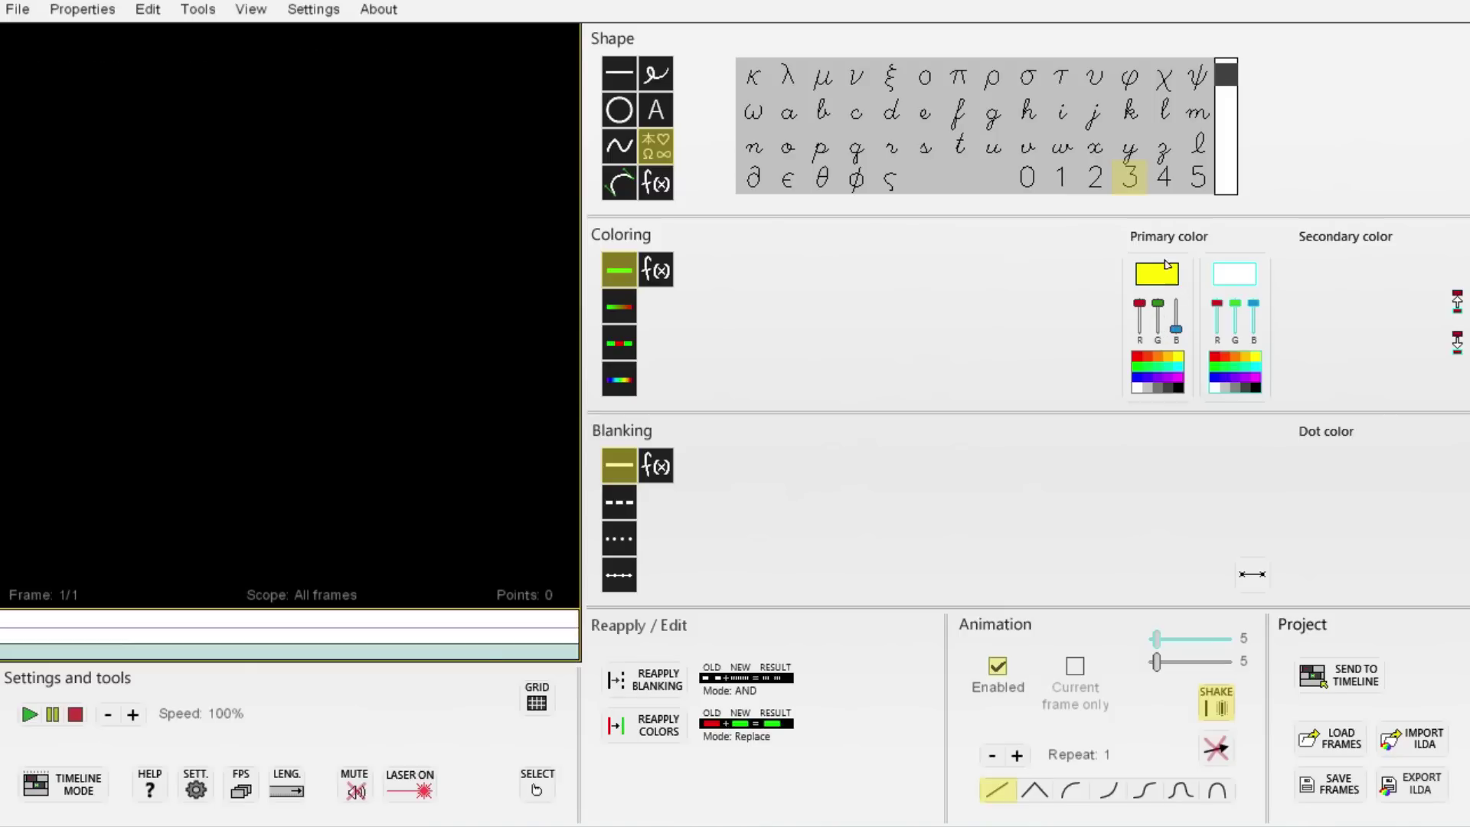
Place a yellow 3 shrunk to about 0.42 scale, preview it, and set 40 total frames.
left_click(276, 320)
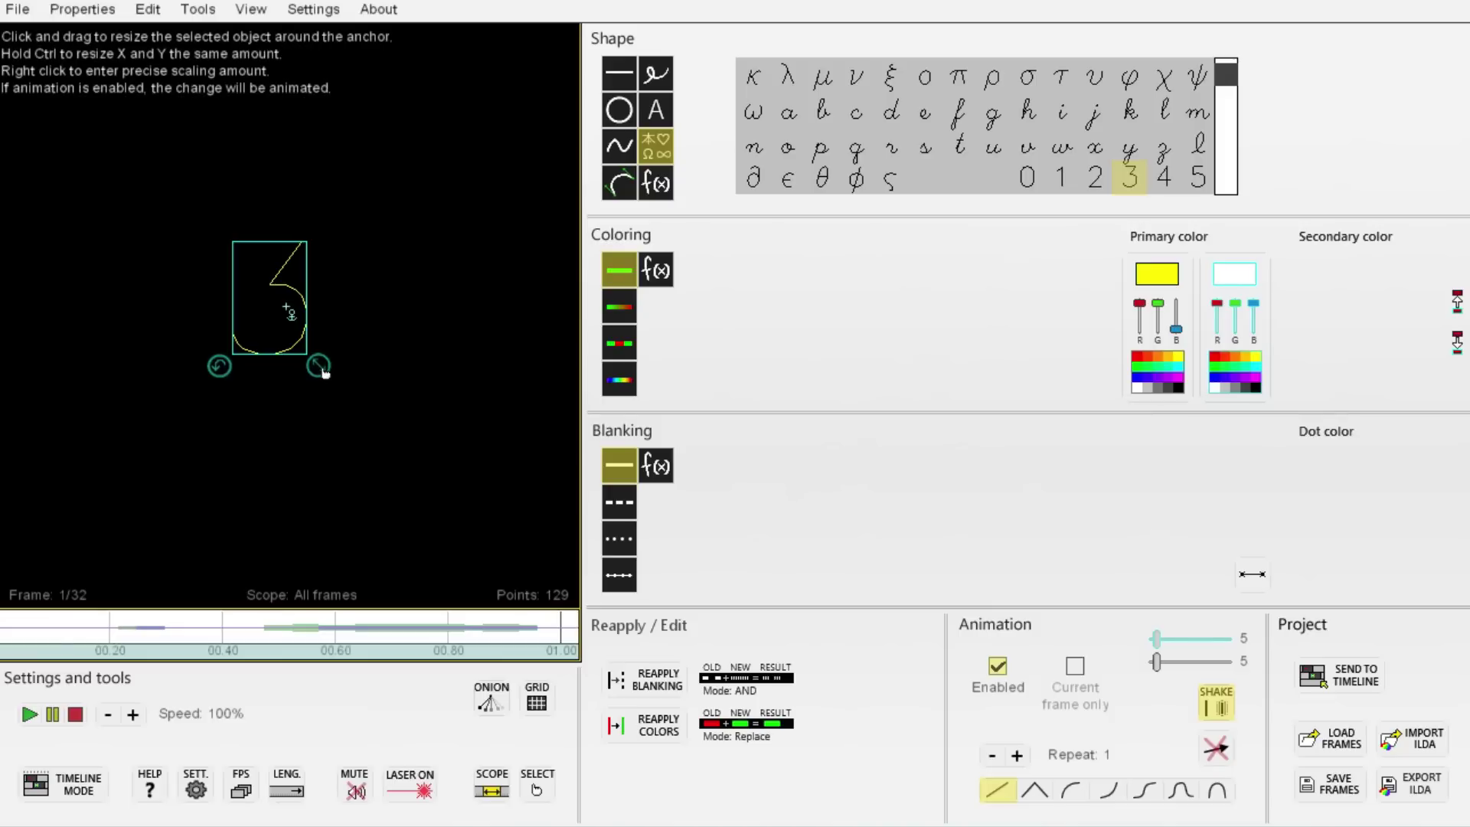
left_click_drag(323, 372, 298, 336)
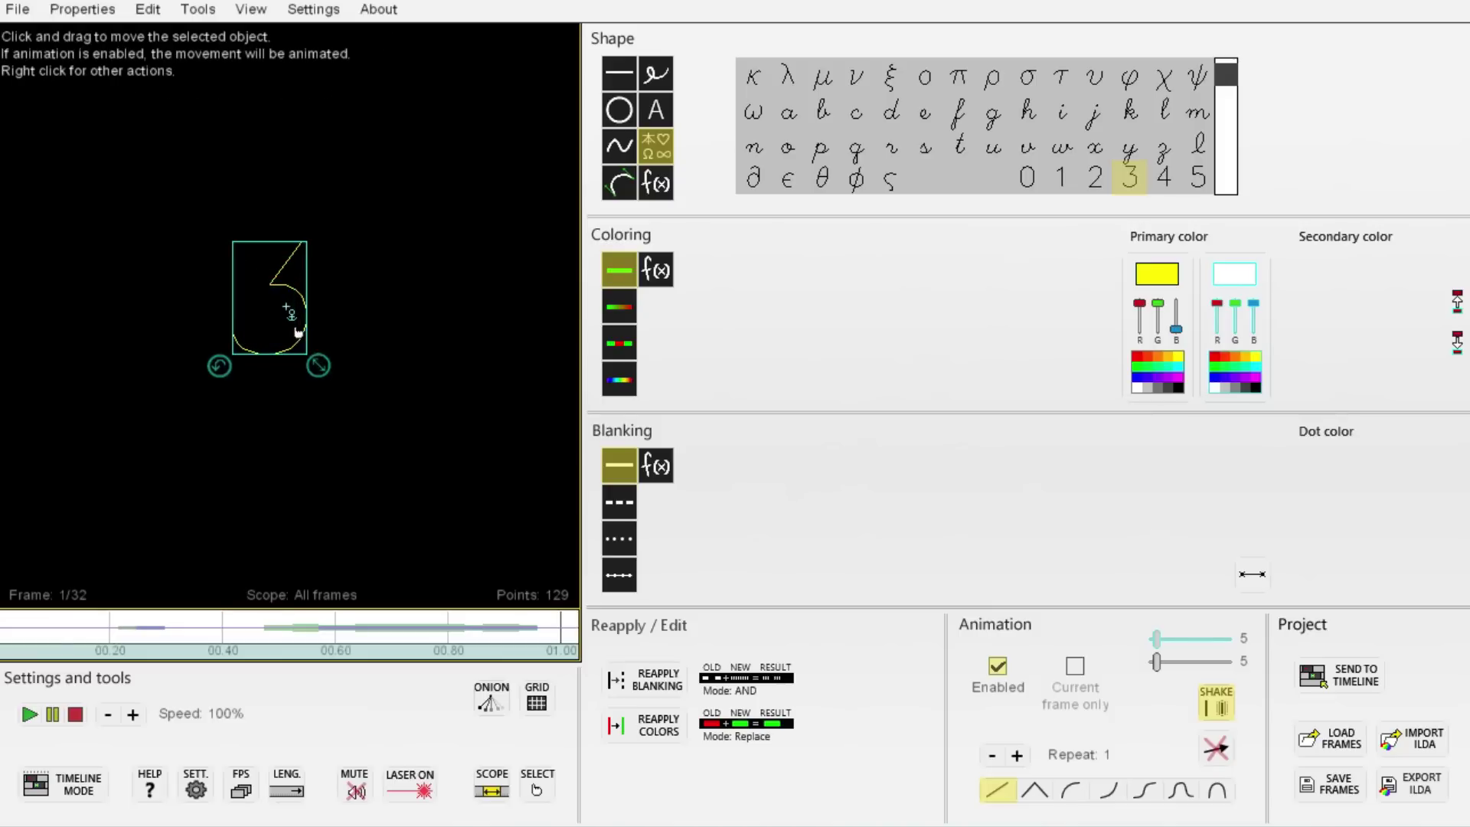
left_click(29, 715)
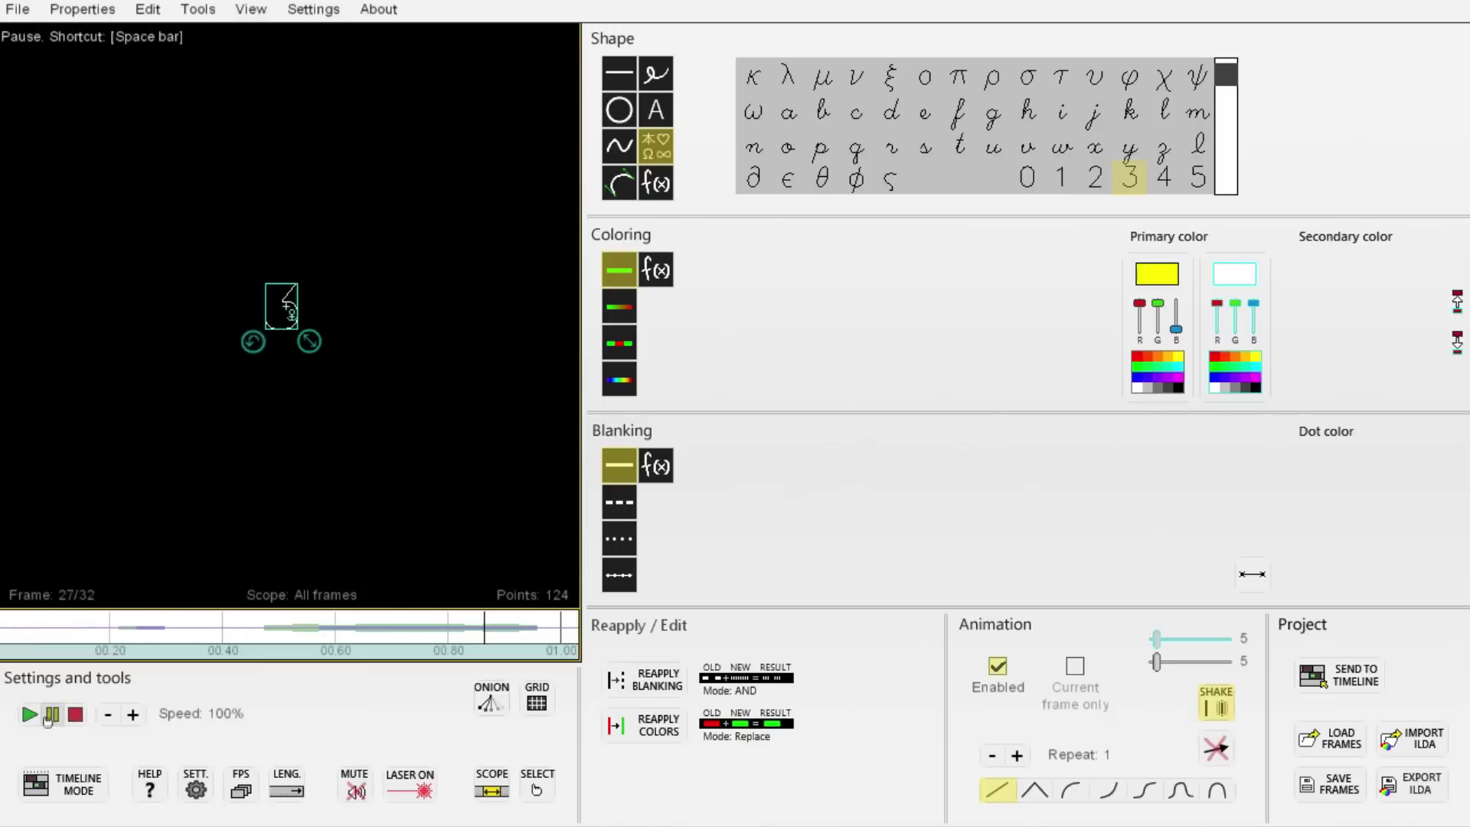
left_click(287, 788)
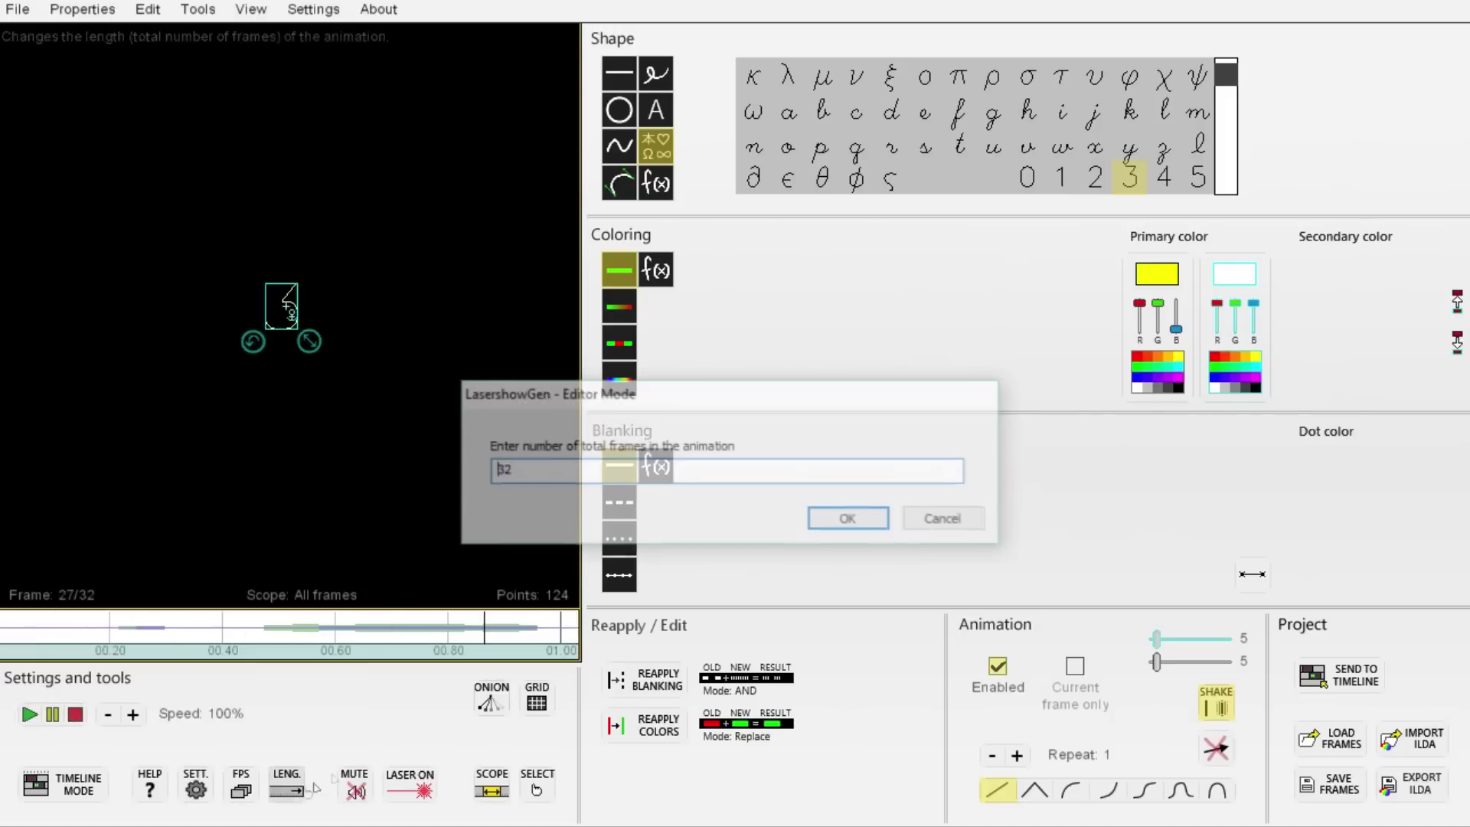
type("40")
left_click(868, 524)
Replace the old second timeline clip with the 40-frame 3 animation.
left_click(1340, 675)
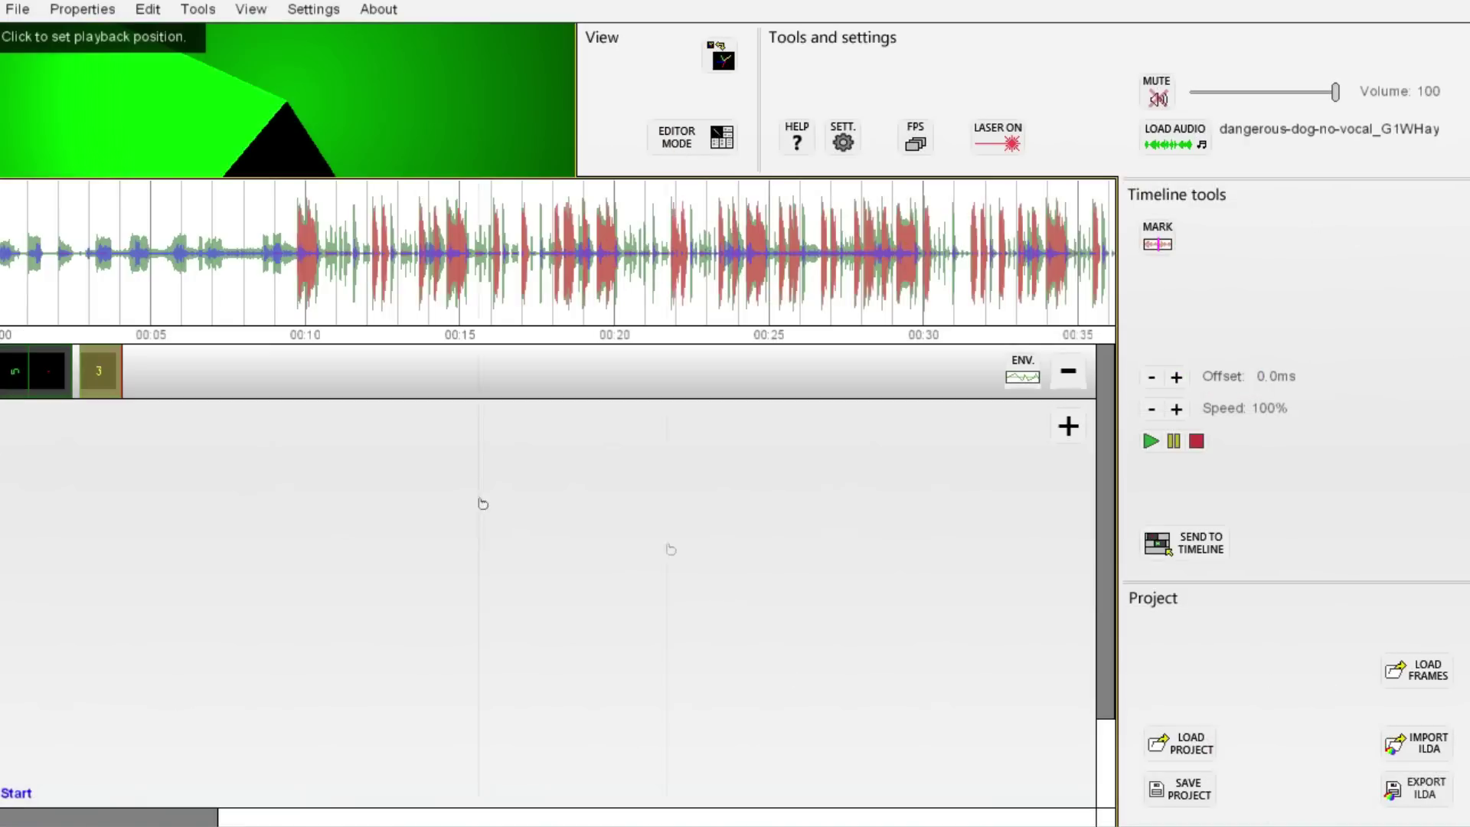
left_click(60, 370)
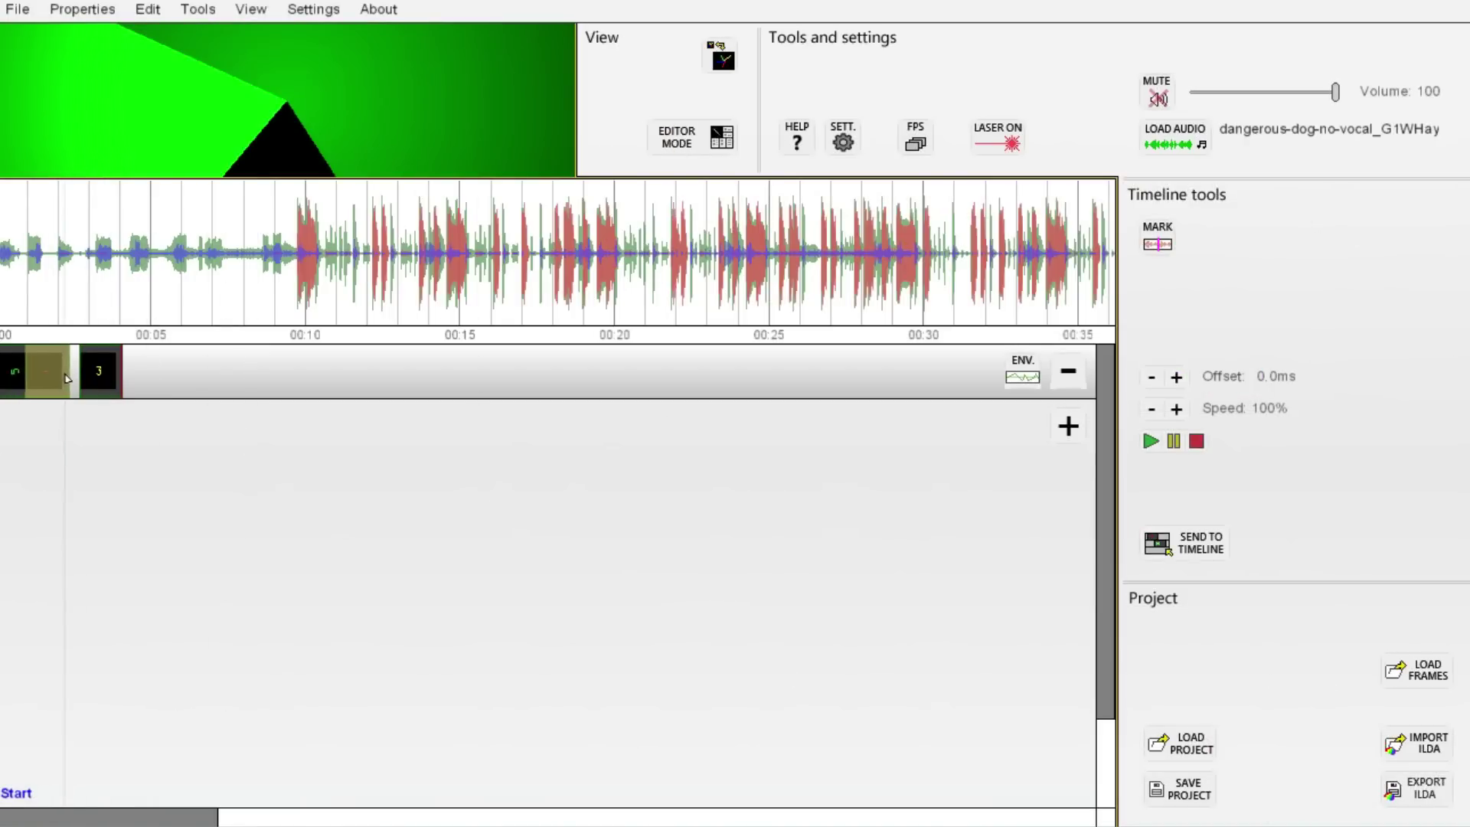
key("Delete")
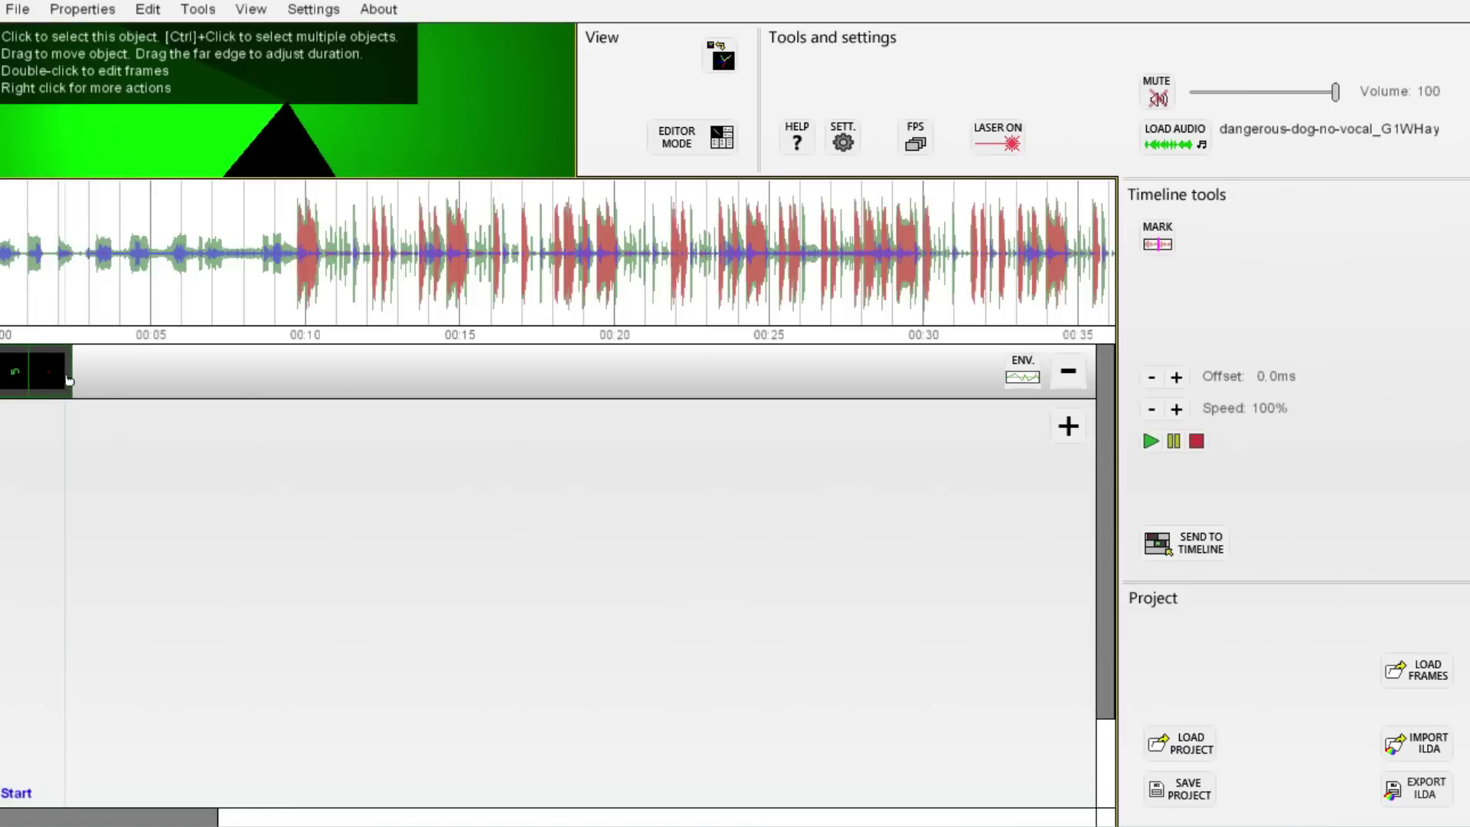
left_click(710, 141)
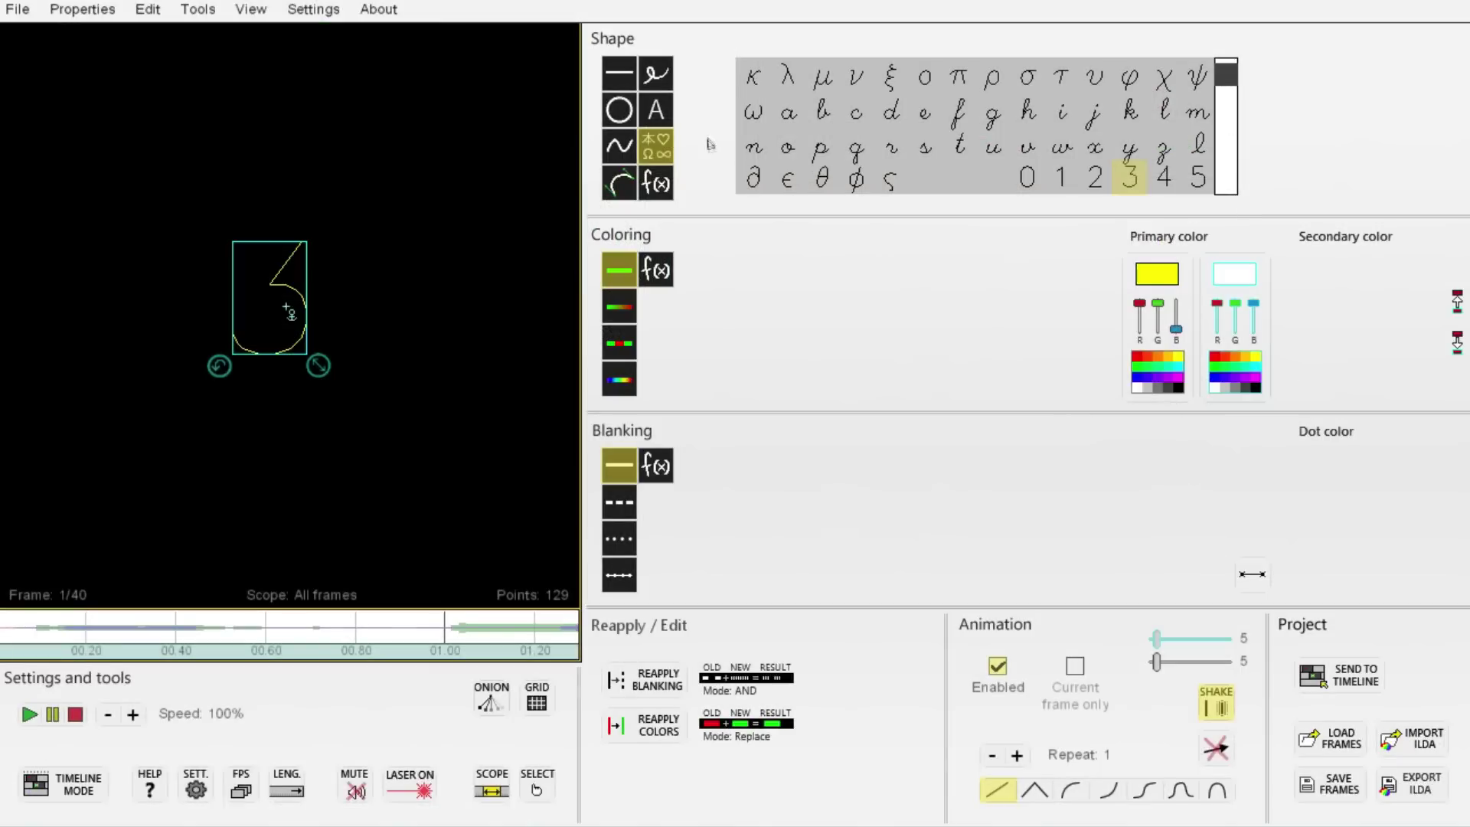
left_click(1339, 675)
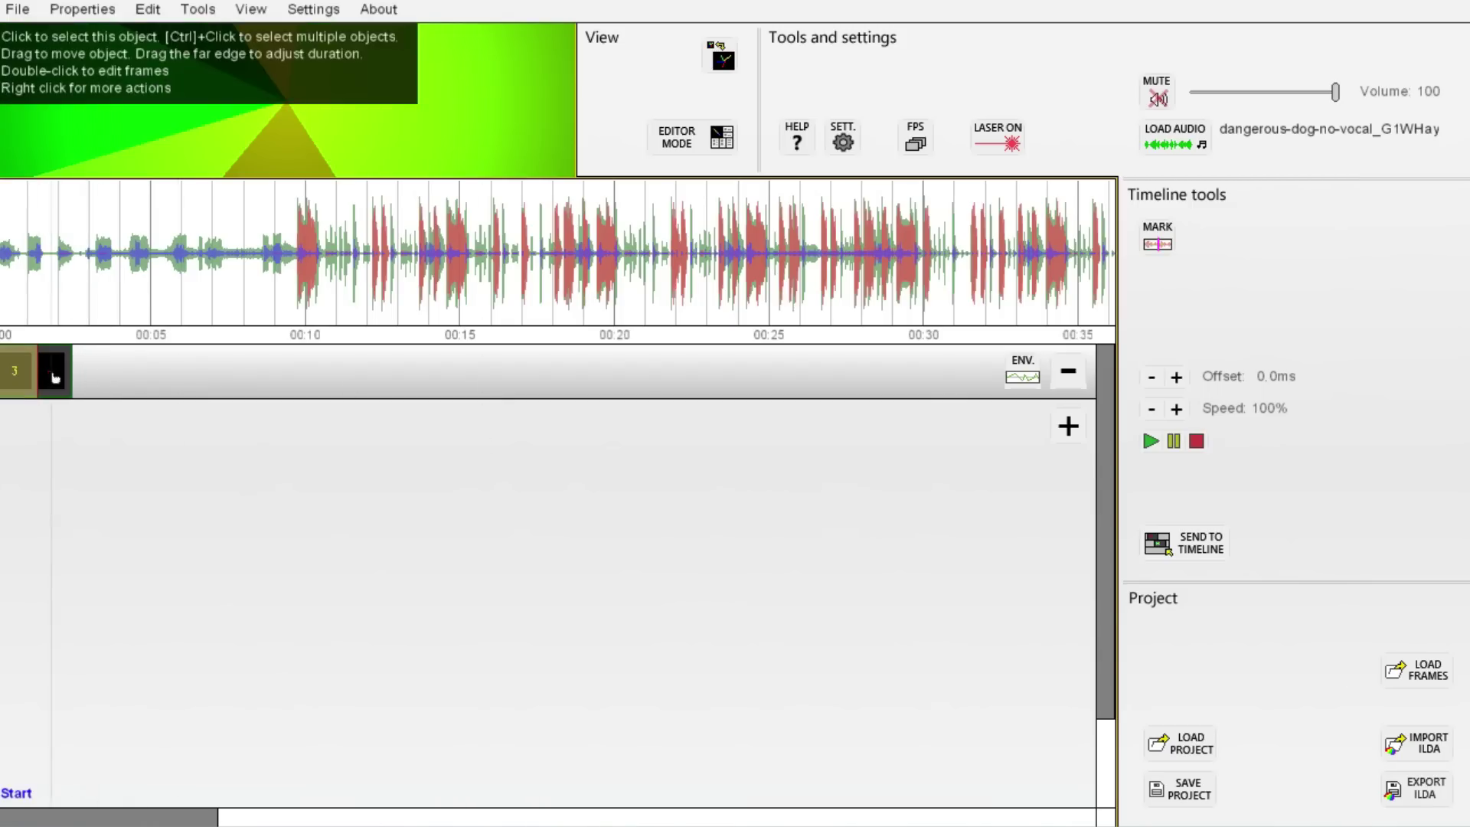
Reorder the clips: opening clip first, then the black clip, then the 3 clip.
left_click_drag(54, 375, 132, 375)
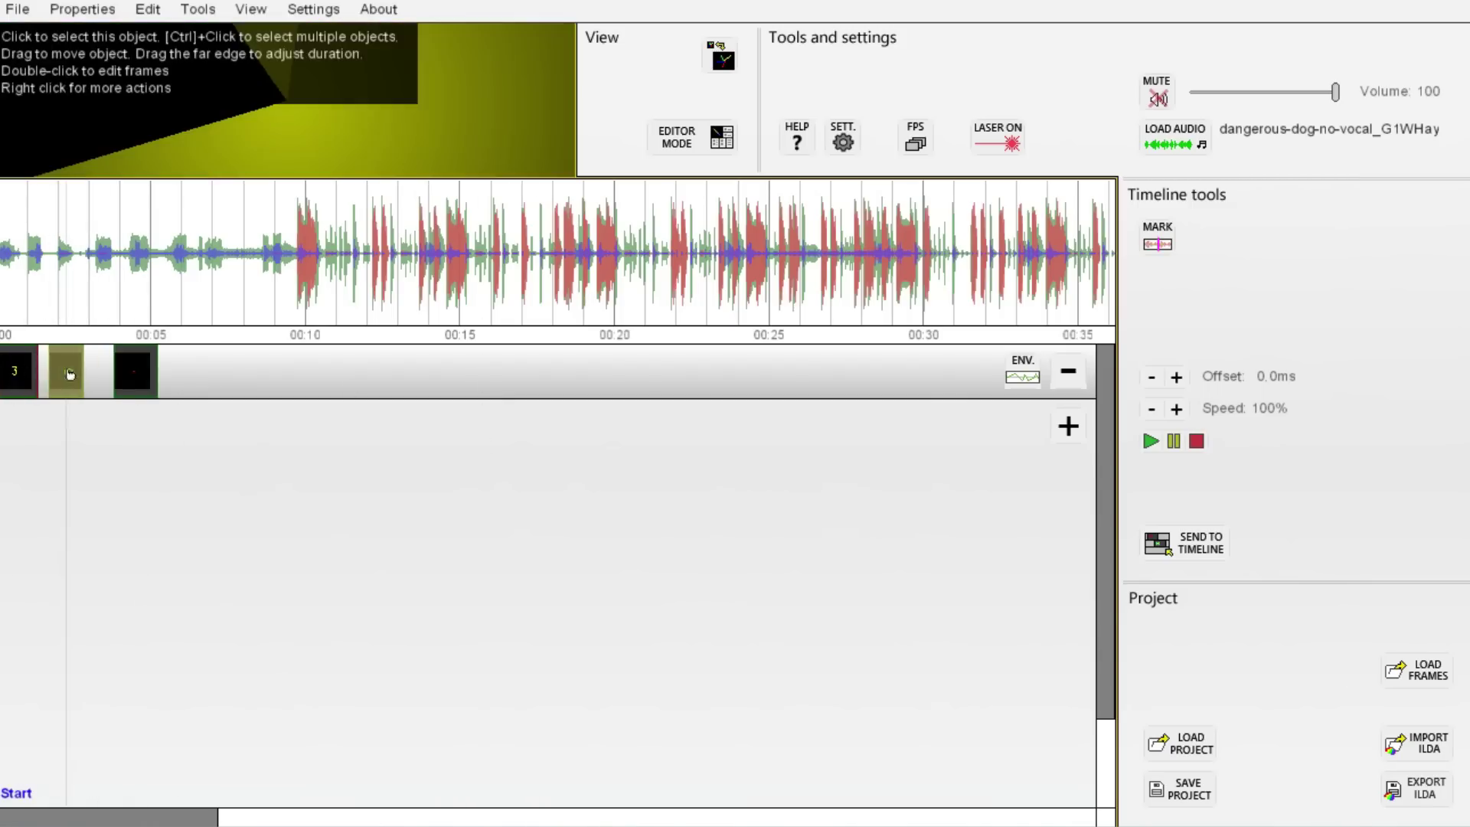
left_click_drag(12, 374, 249, 381)
left_click_drag(66, 375, 15, 376)
left_click_drag(134, 380, 42, 383)
left_click_drag(255, 378, 77, 377)
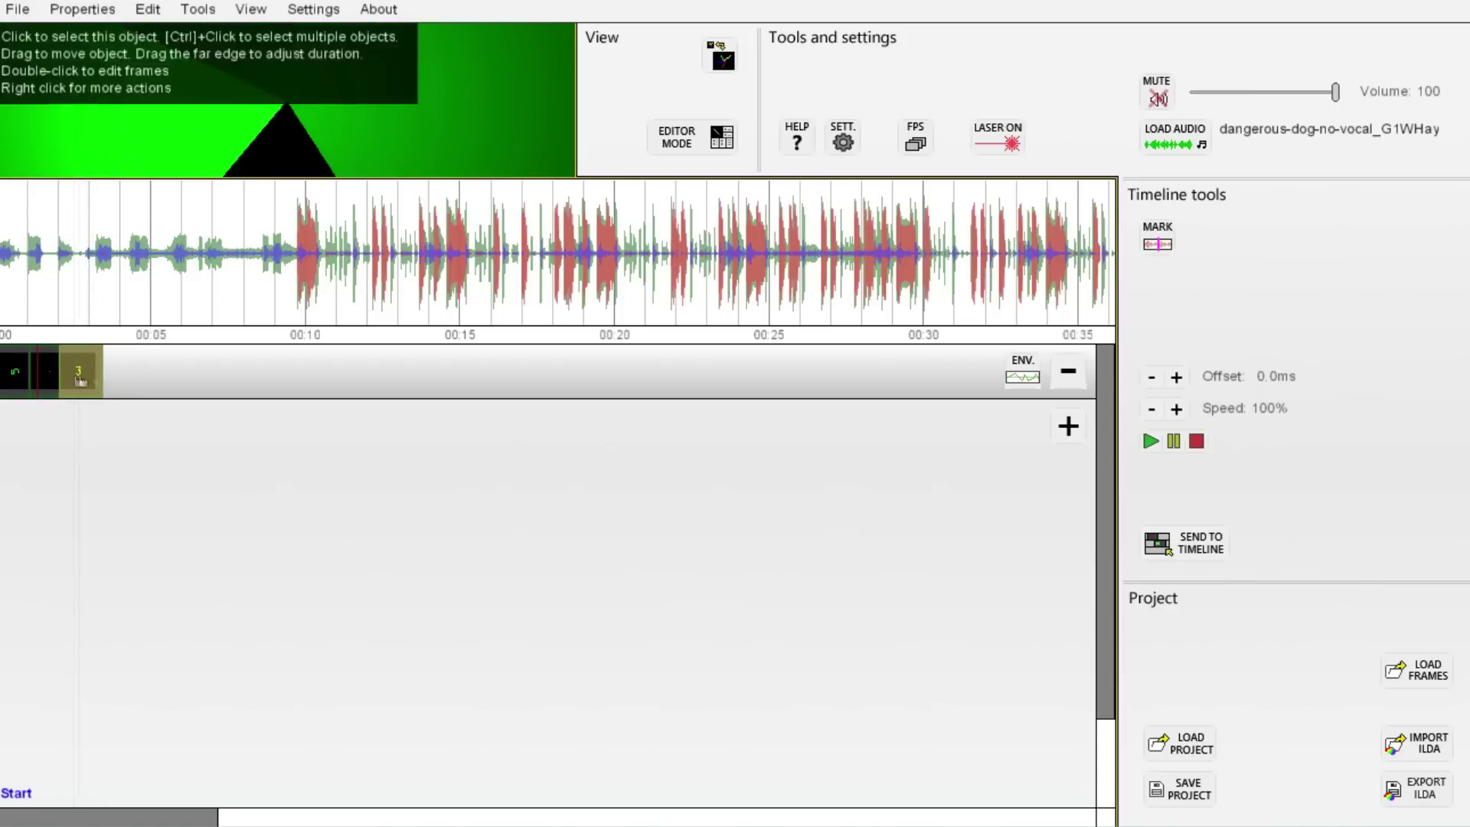
Toggle laser output on and back off, then return to the frame editor.
left_click(997, 137)
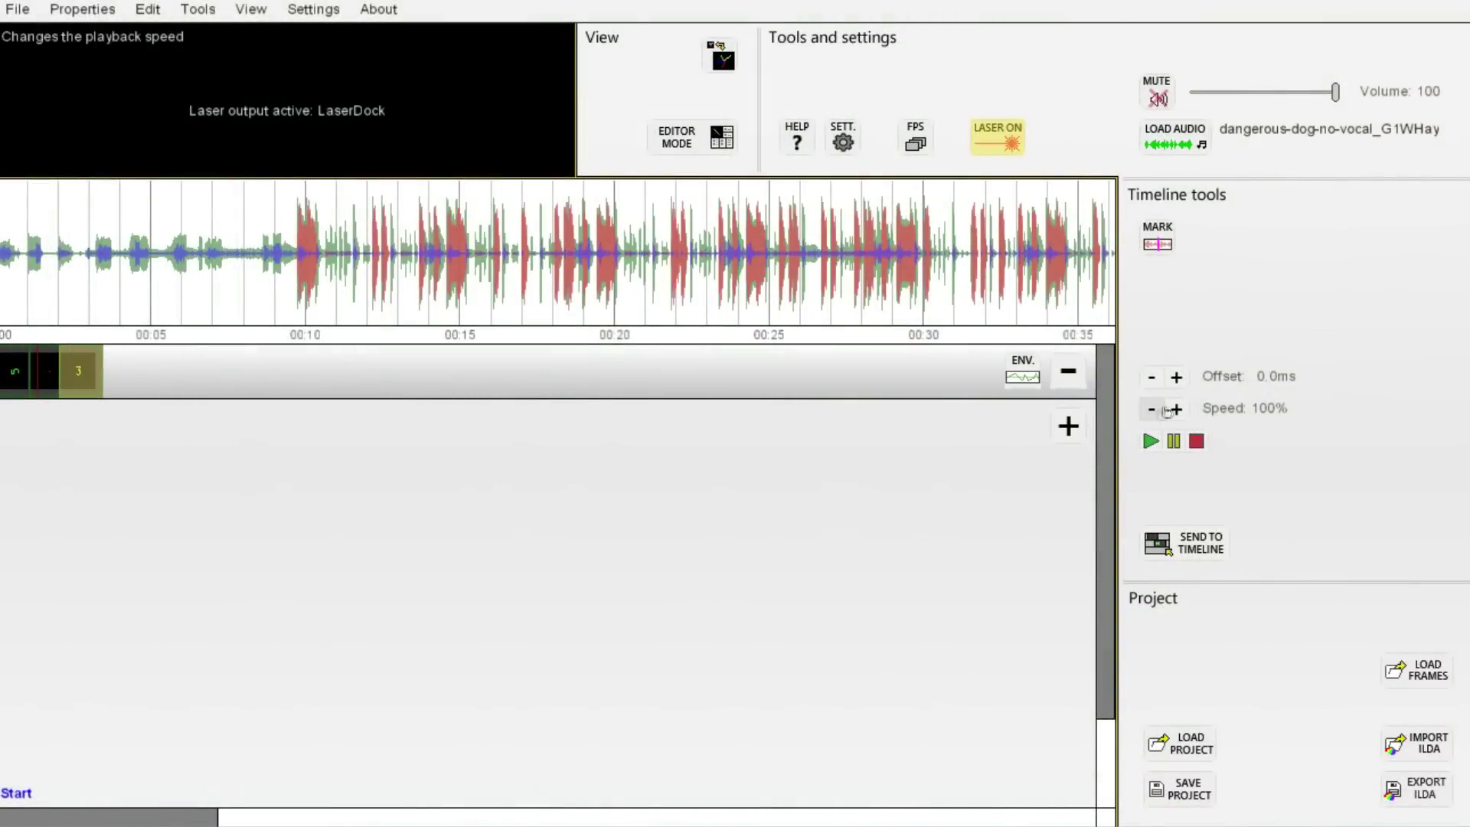
left_click(998, 138)
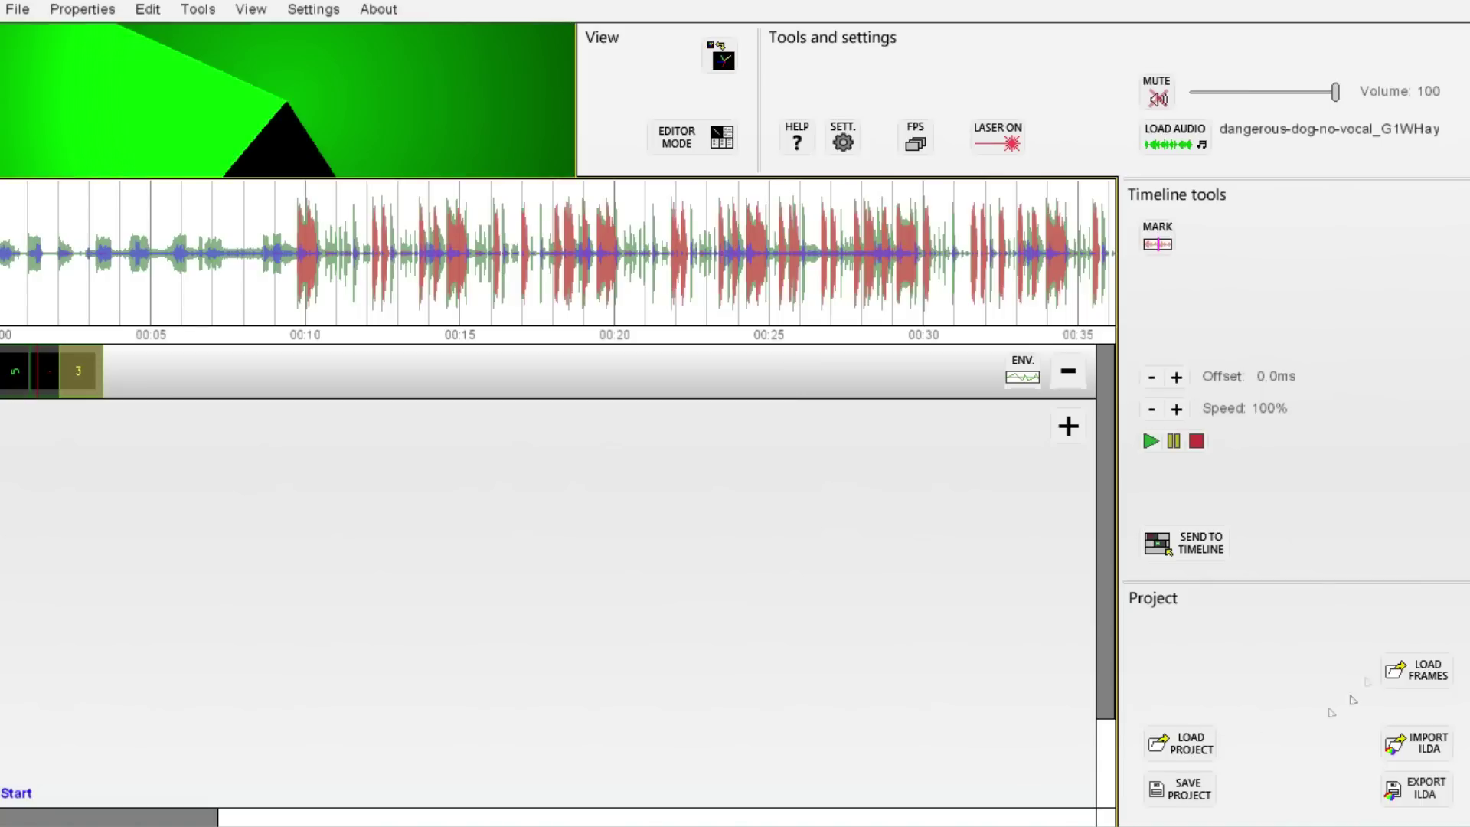
left_click(678, 138)
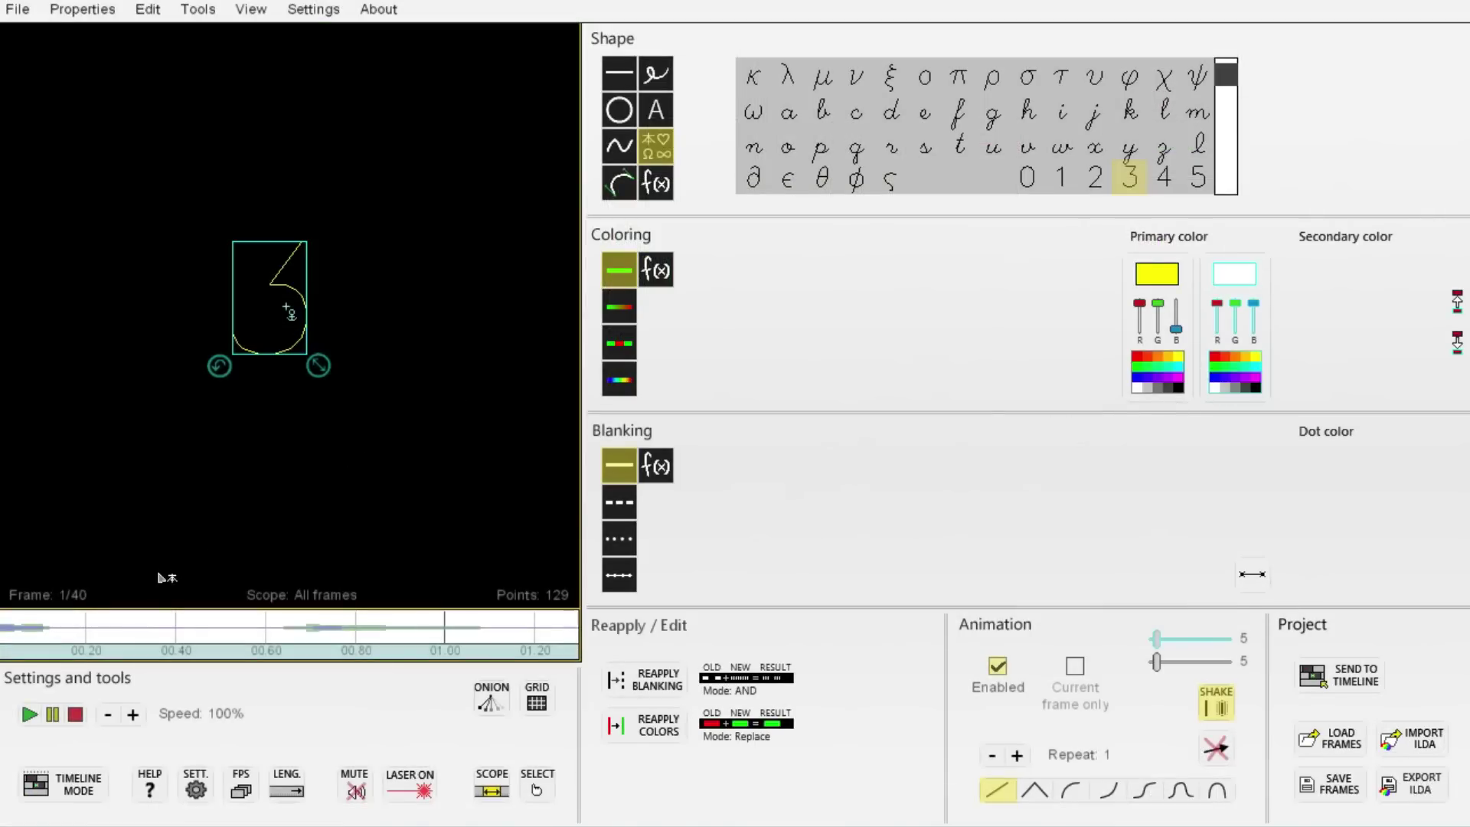
Clear the whole project to begin a fresh animation.
left_click(67, 784)
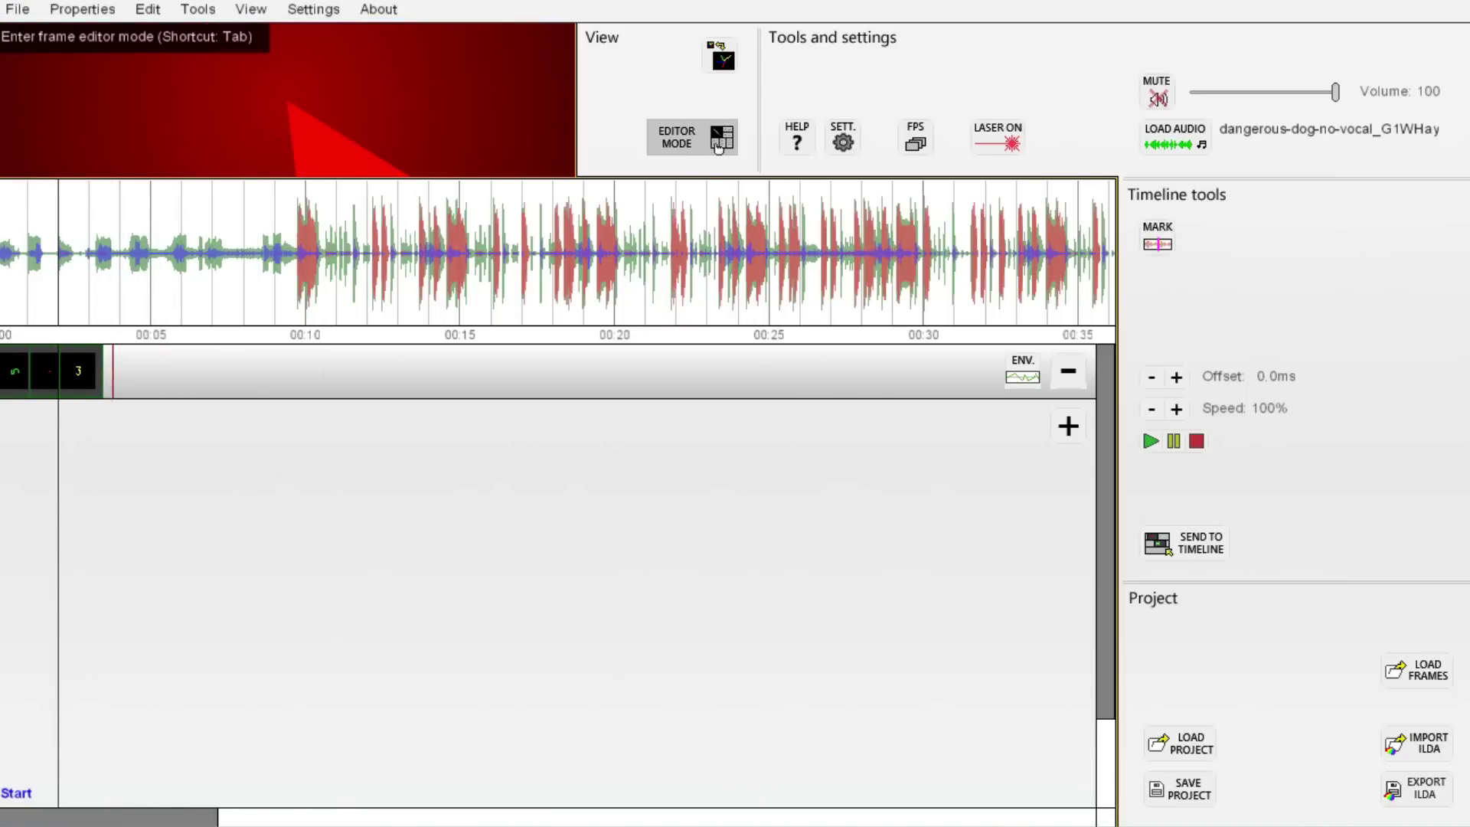
left_click(689, 136)
left_click(17, 9)
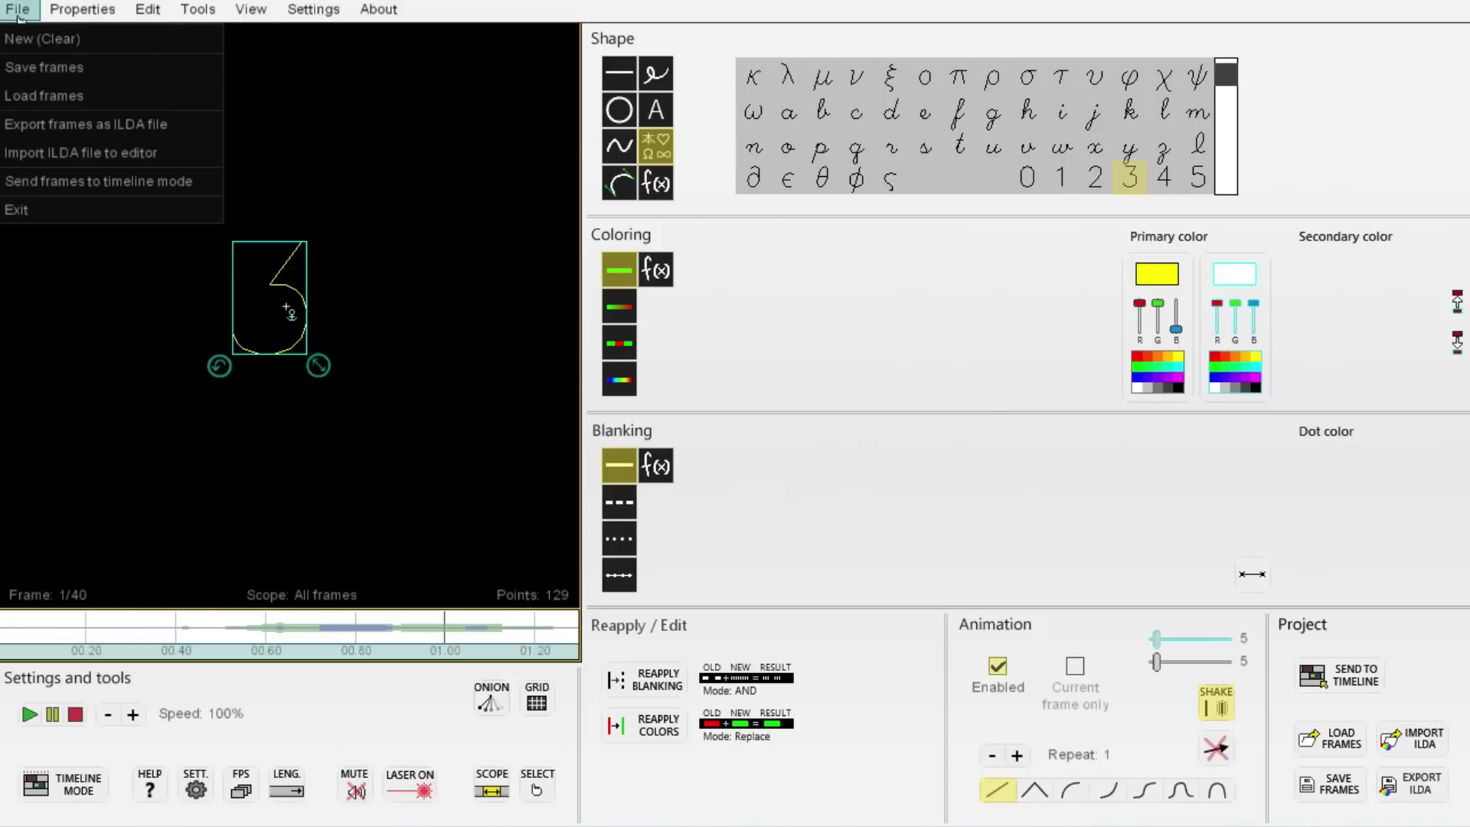
left_click(38, 39)
left_click(620, 490)
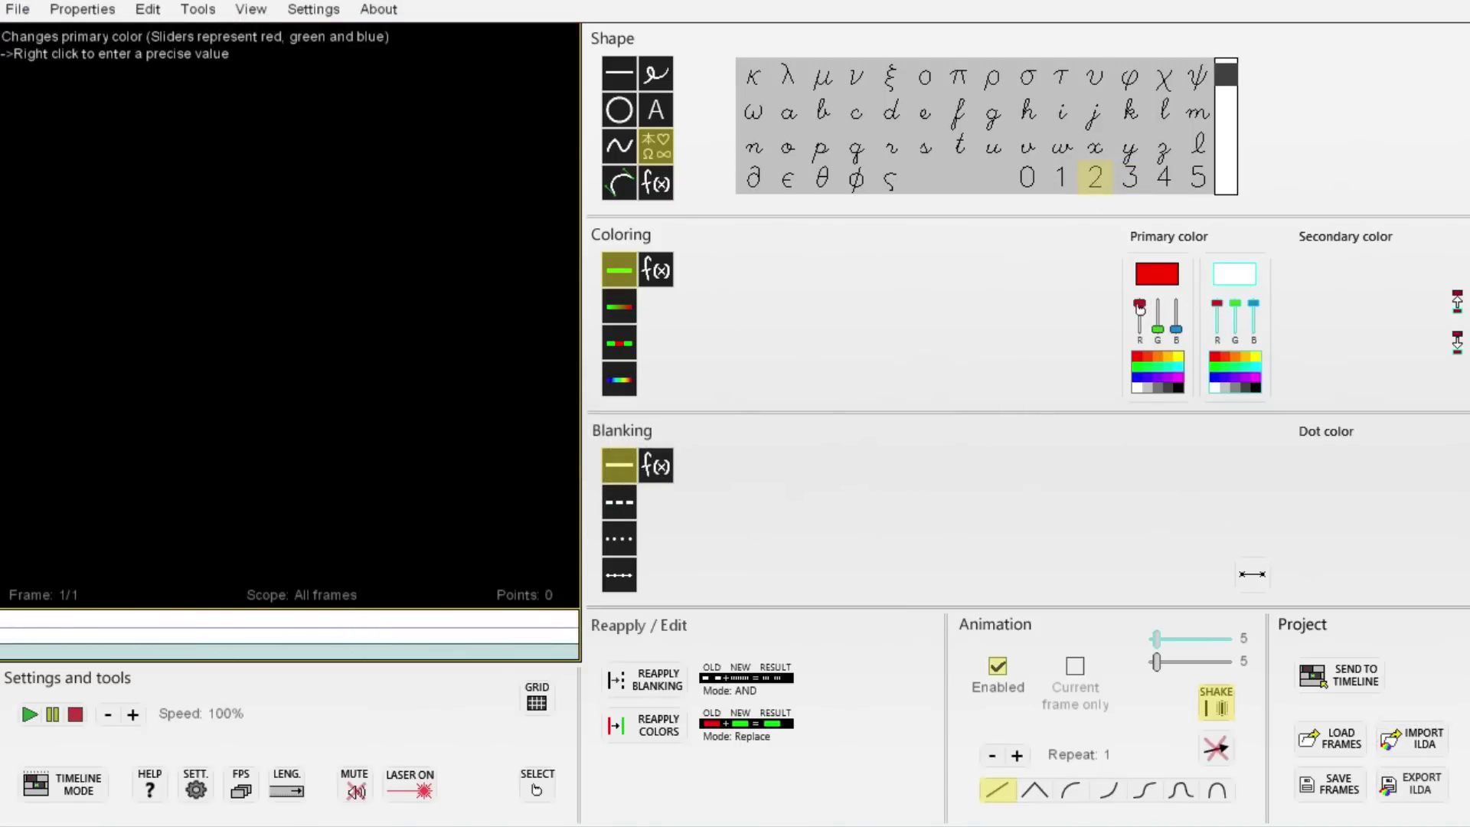
Place a purple 2 and turn it about 90° onto its side with animation off.
mouse_move(1166, 310)
left_mouse_down()
mouse_move(1154, 315)
mouse_move(1176, 303)
left_mouse_up()
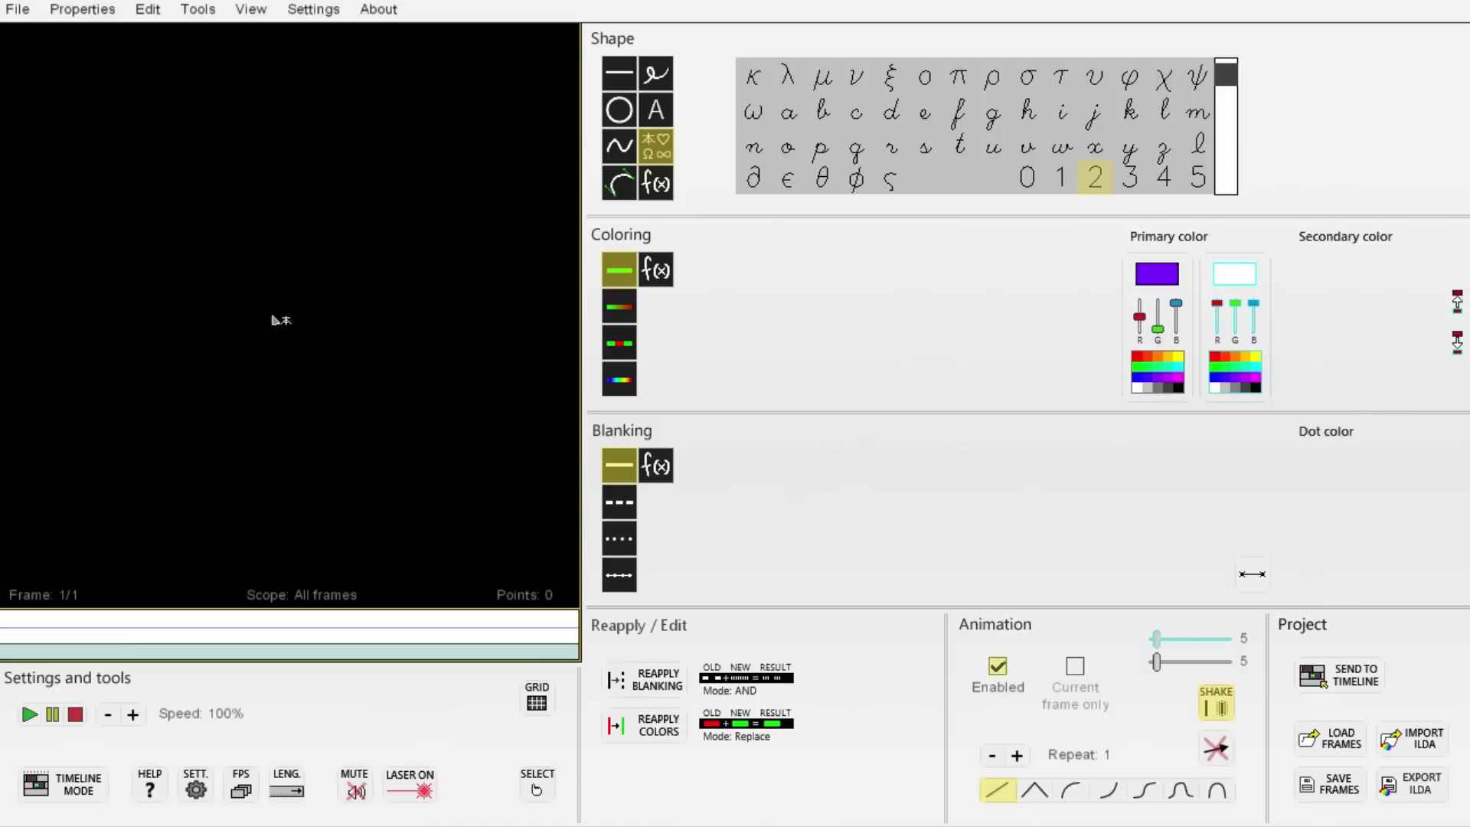
left_click(285, 328)
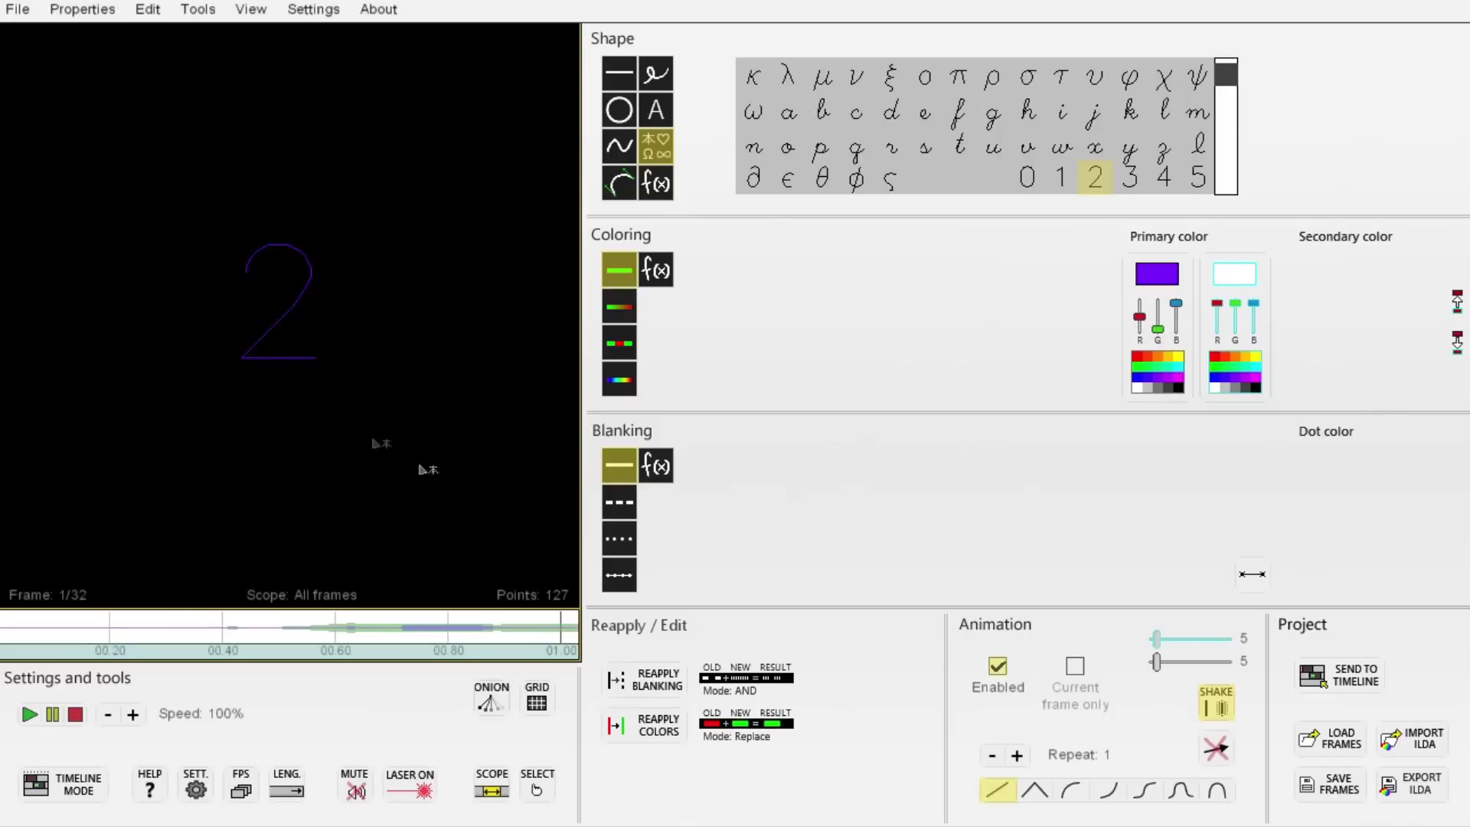
left_click(999, 679)
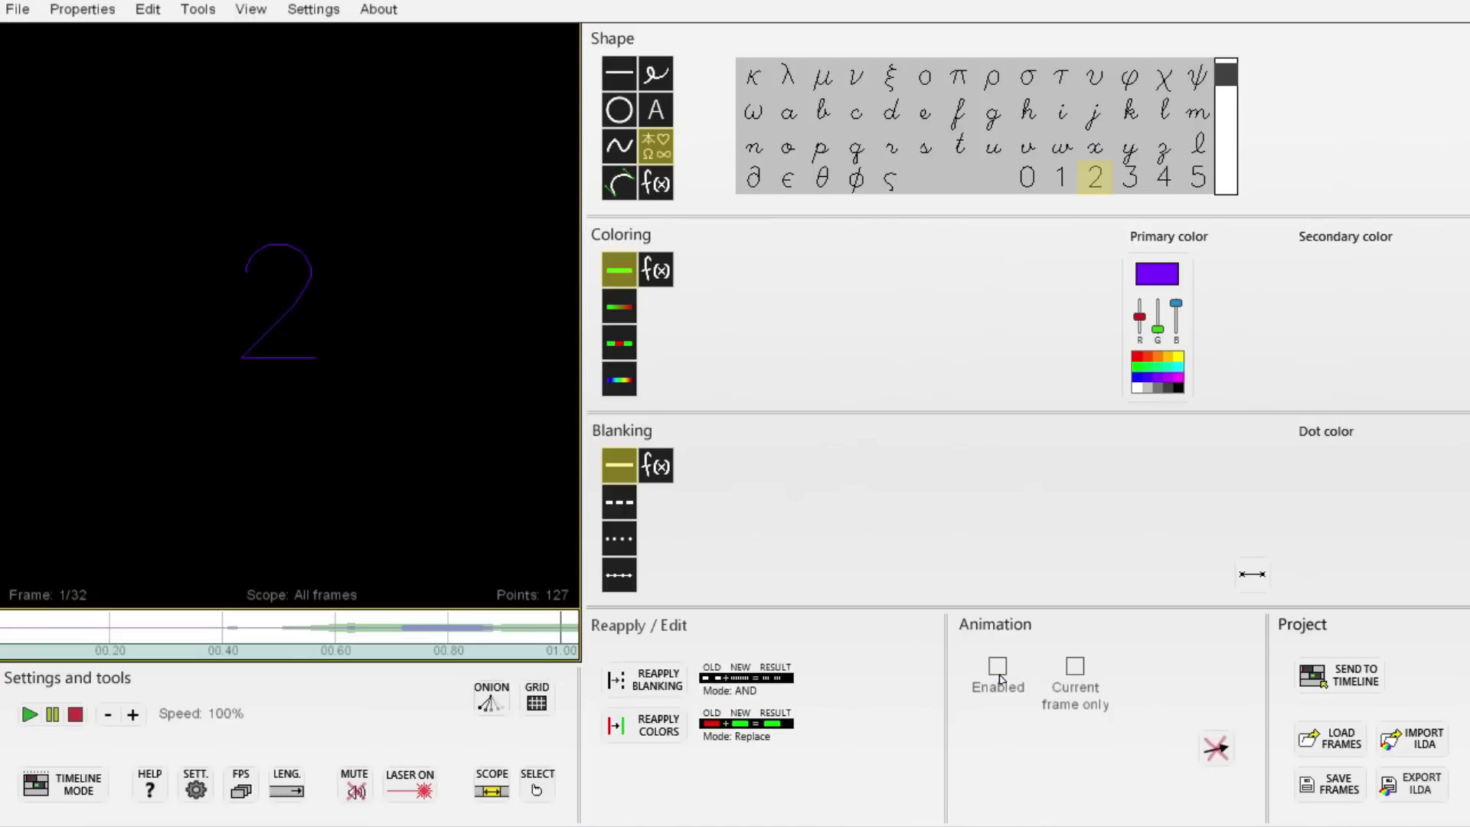
left_click(287, 351)
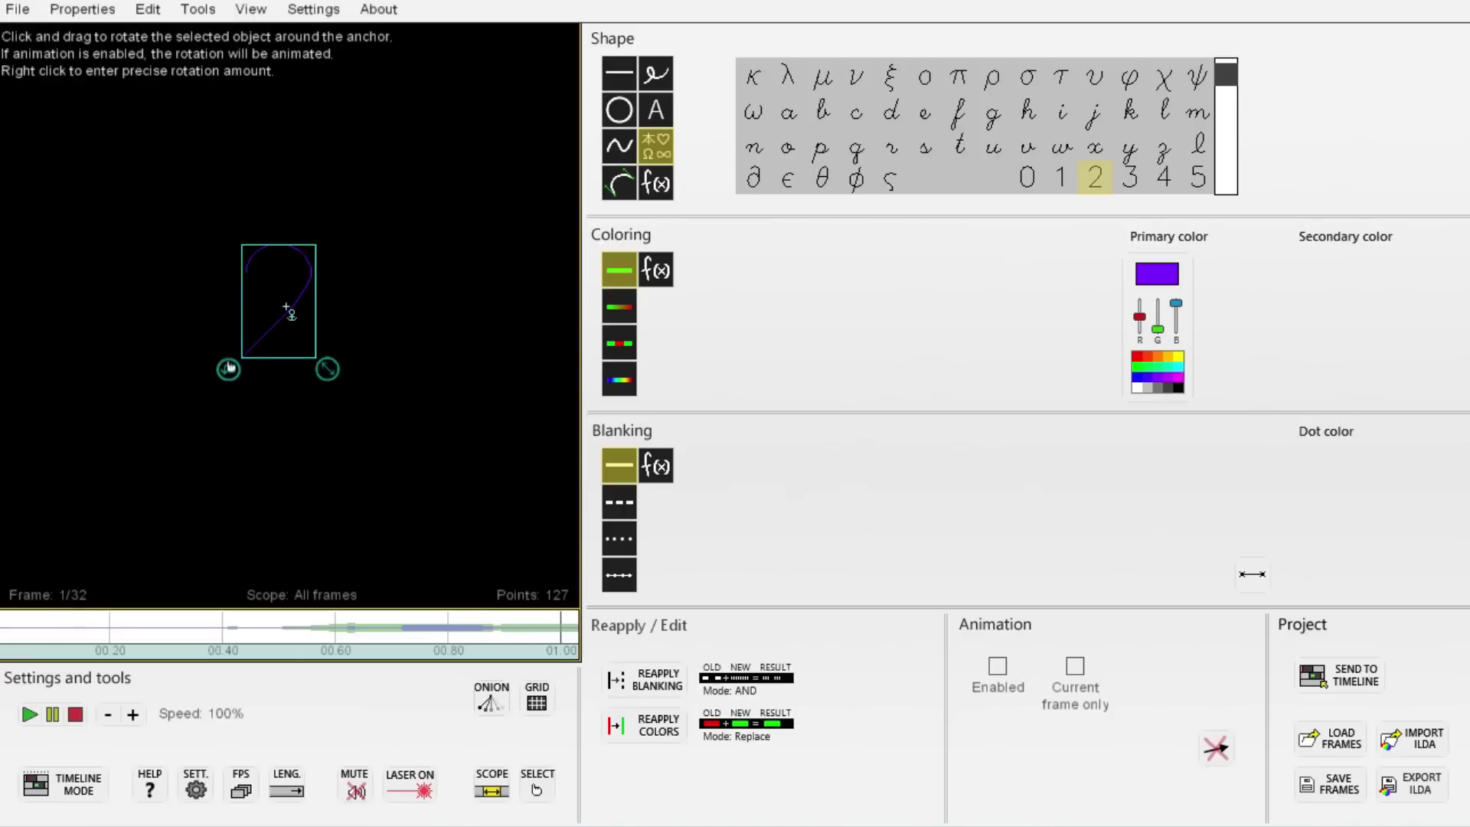
left_click_drag(228, 369, 206, 237)
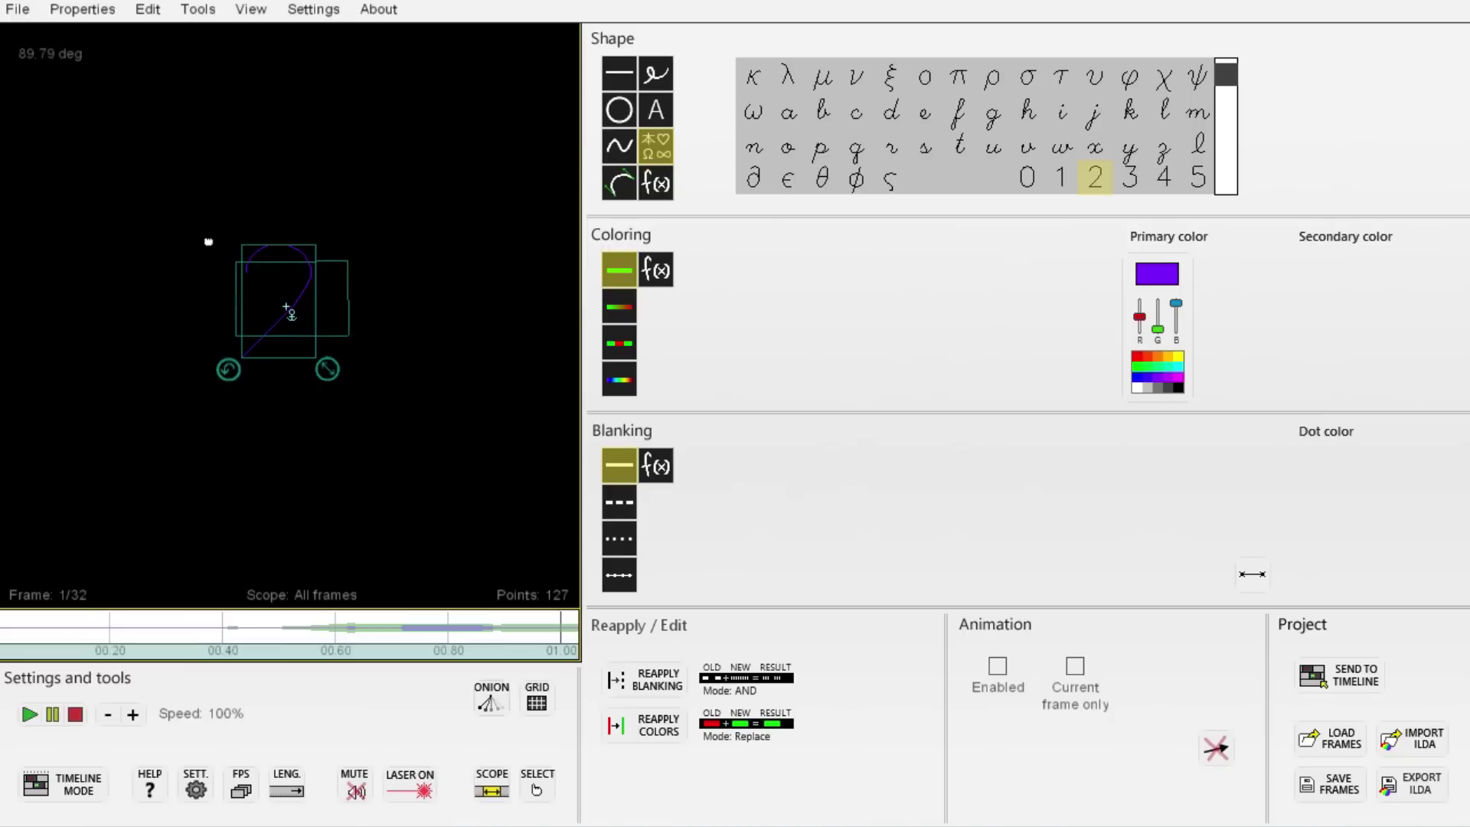
left_click_drag(208, 240, 208, 240)
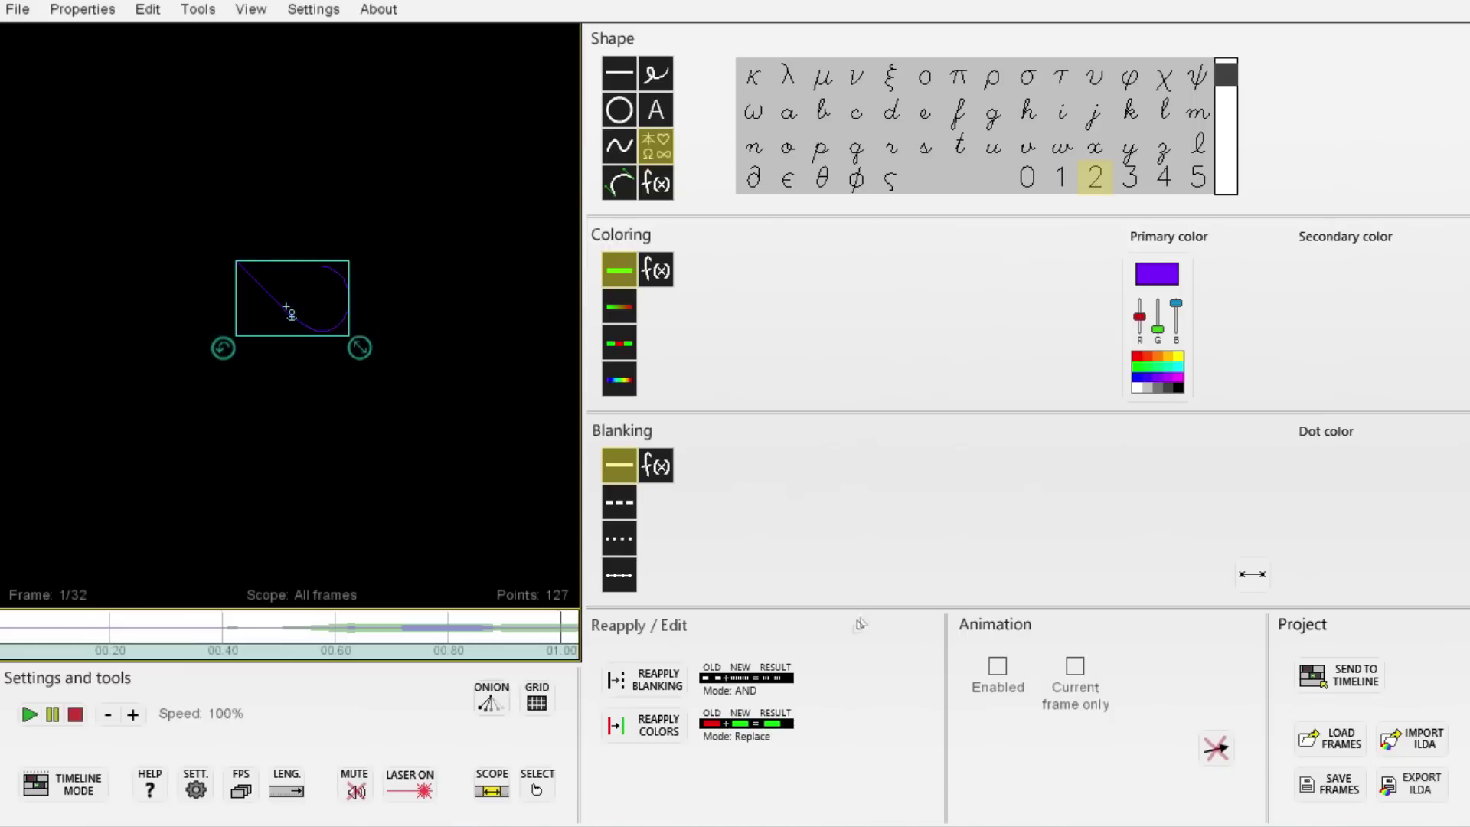
Animate the 2 rotating back upright over 32 frames, preview it, and open the frame count.
key("a")
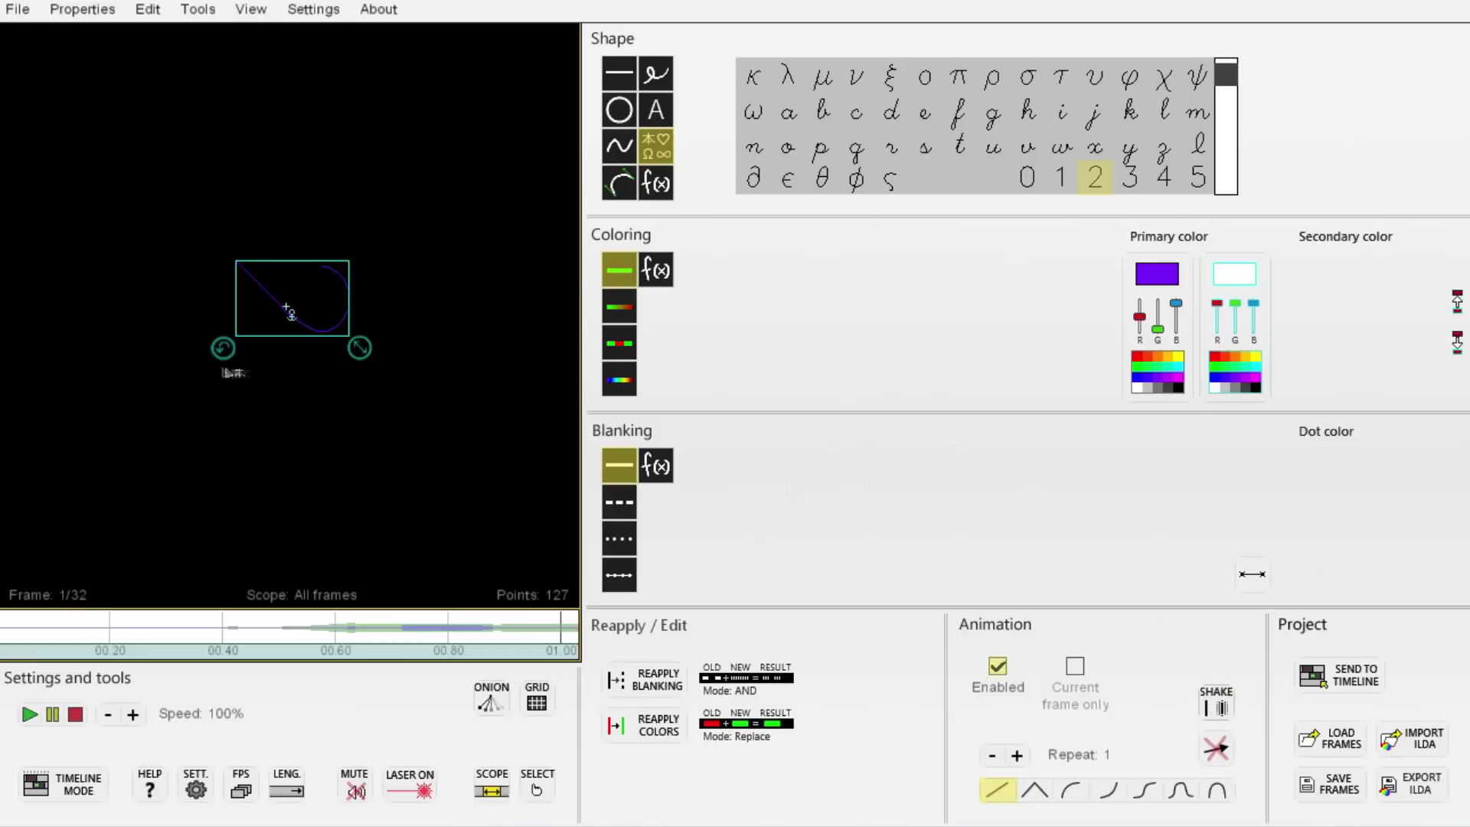
left_click_drag(228, 371, 338, 373)
left_click(29, 714)
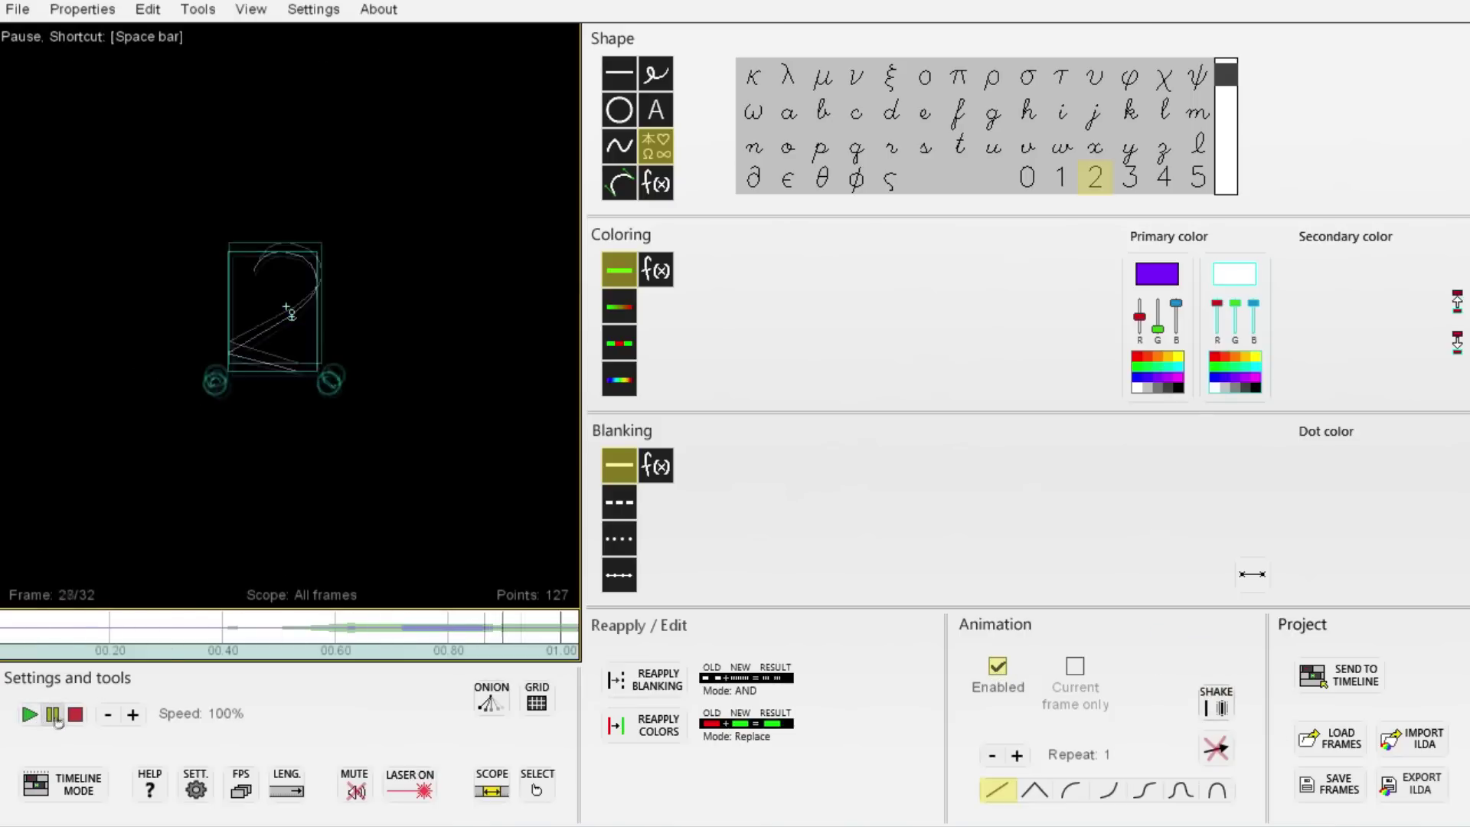
left_click(53, 714)
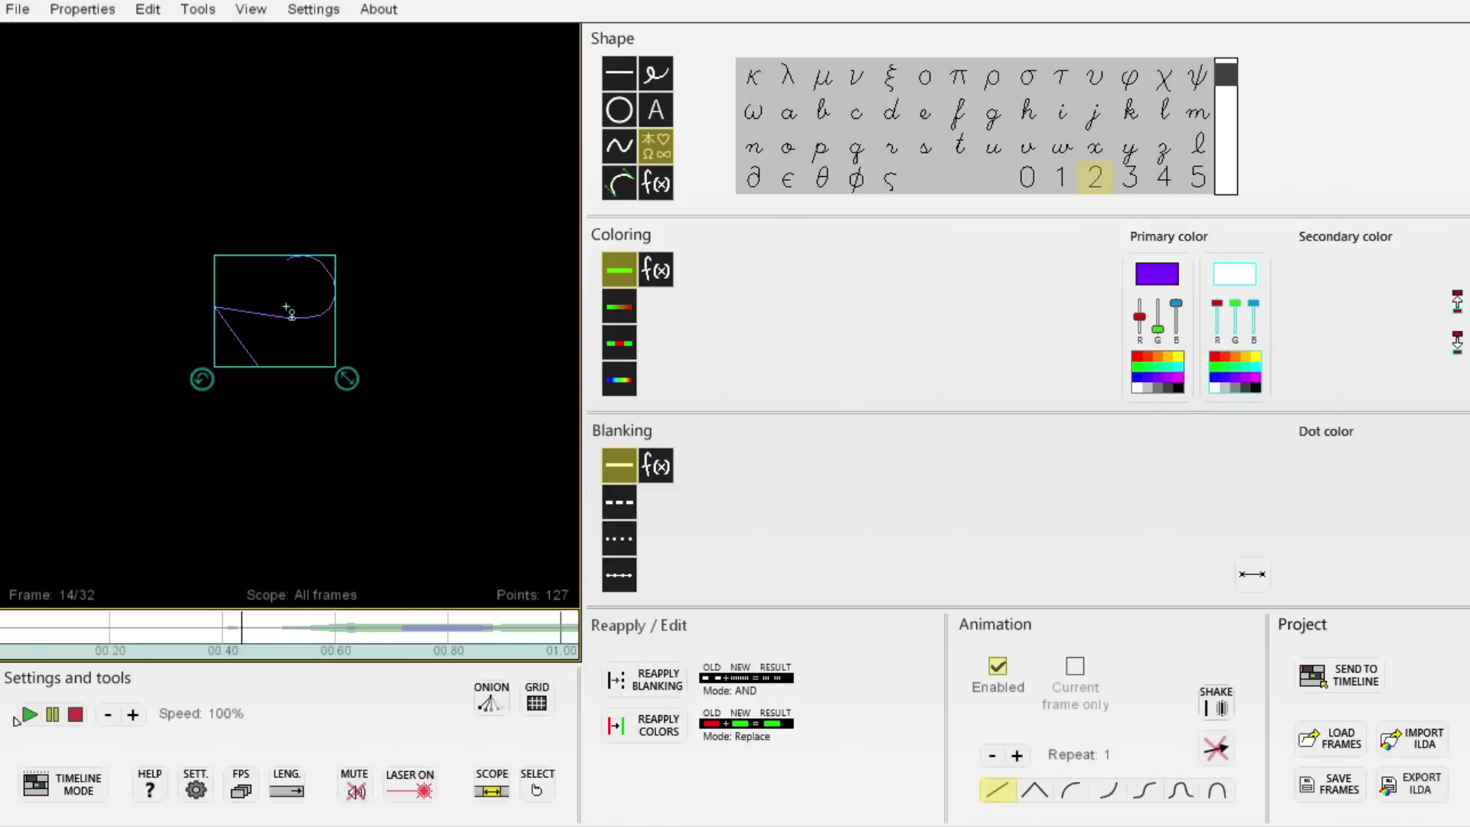
left_click(29, 714)
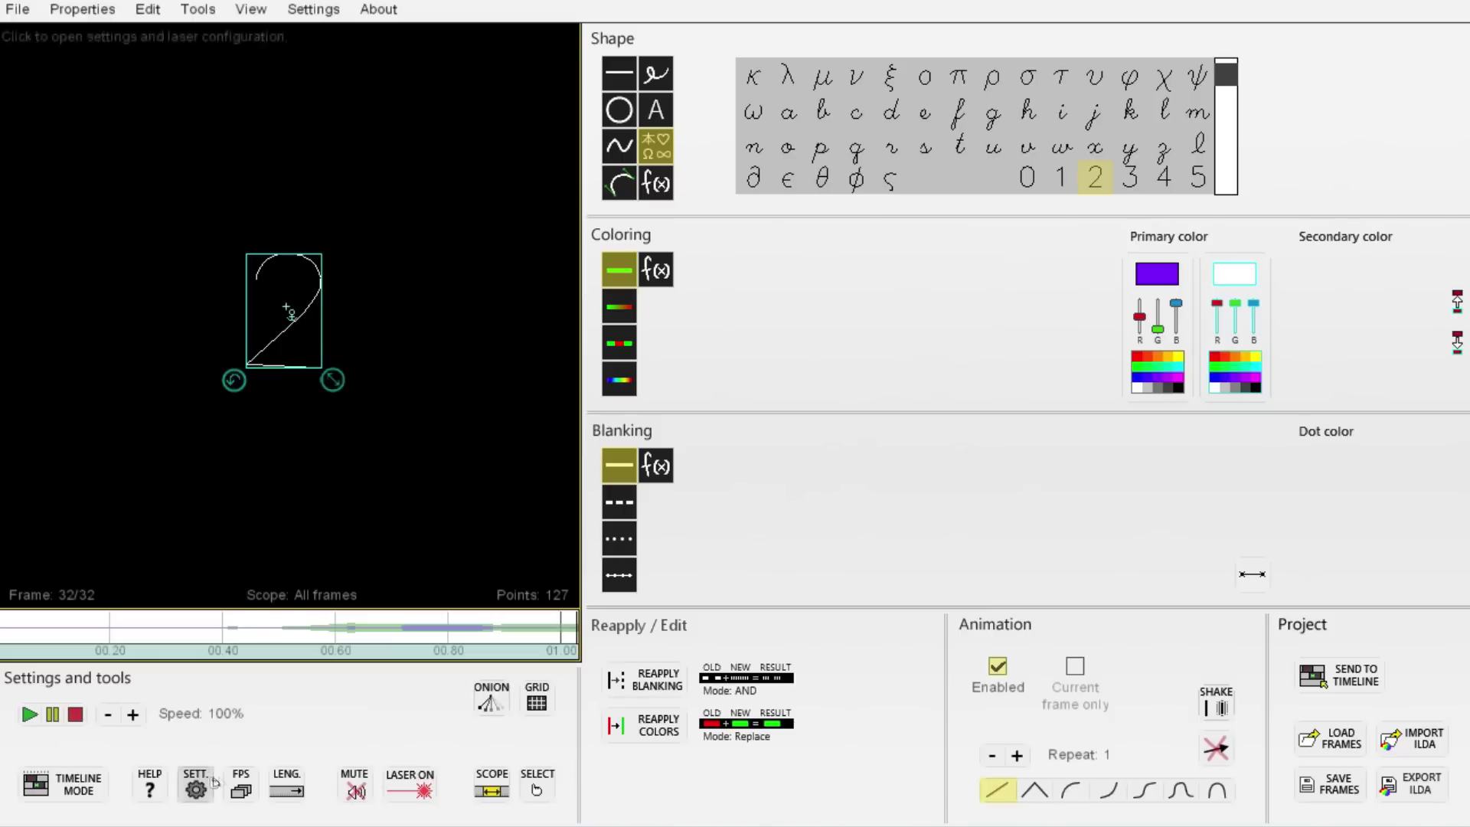
left_click(286, 786)
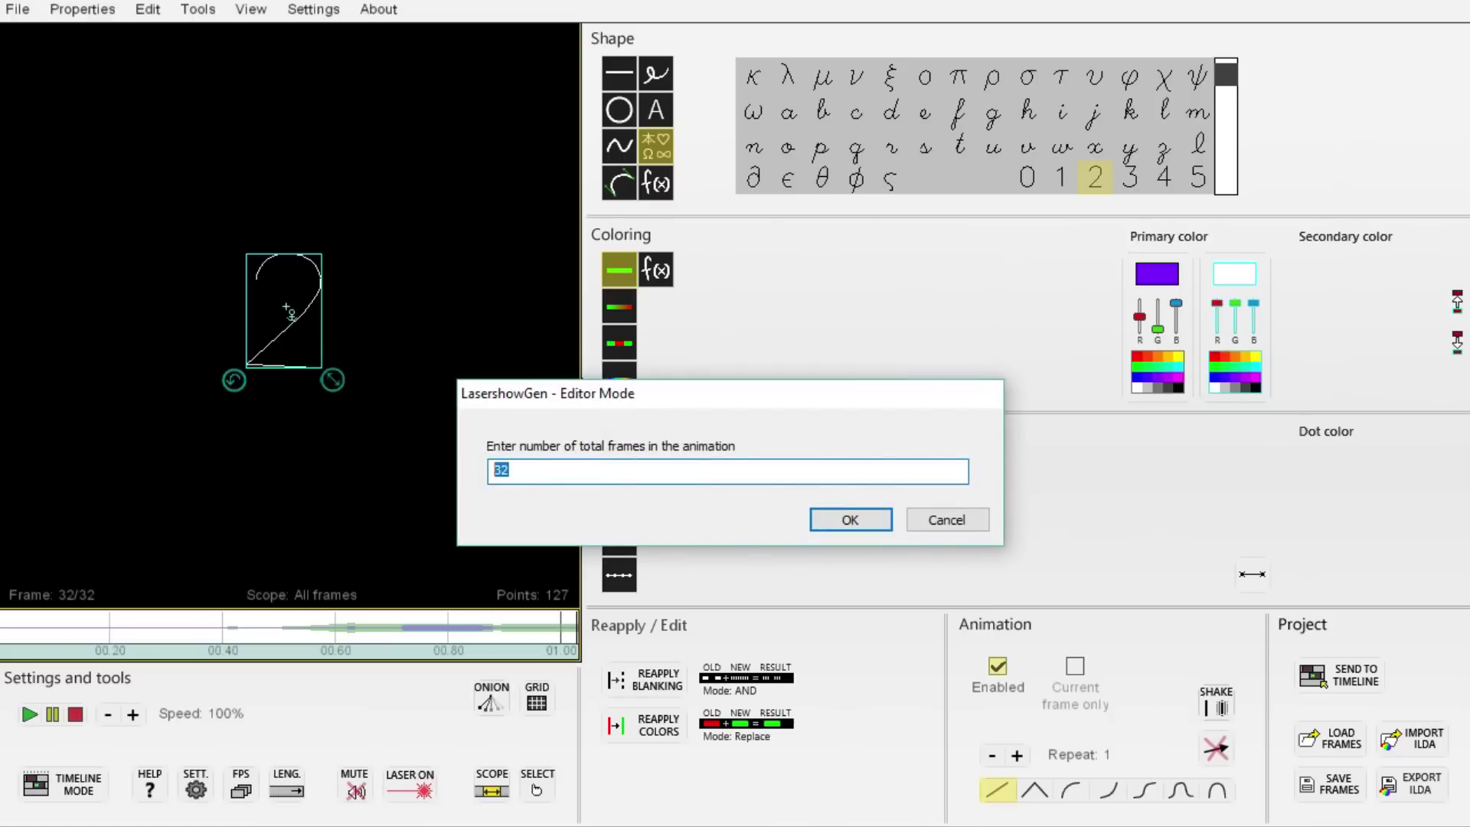
Set the 2 animation to 40 frames, send it to the timeline, and butt it against clip 3.
left_click(850, 520)
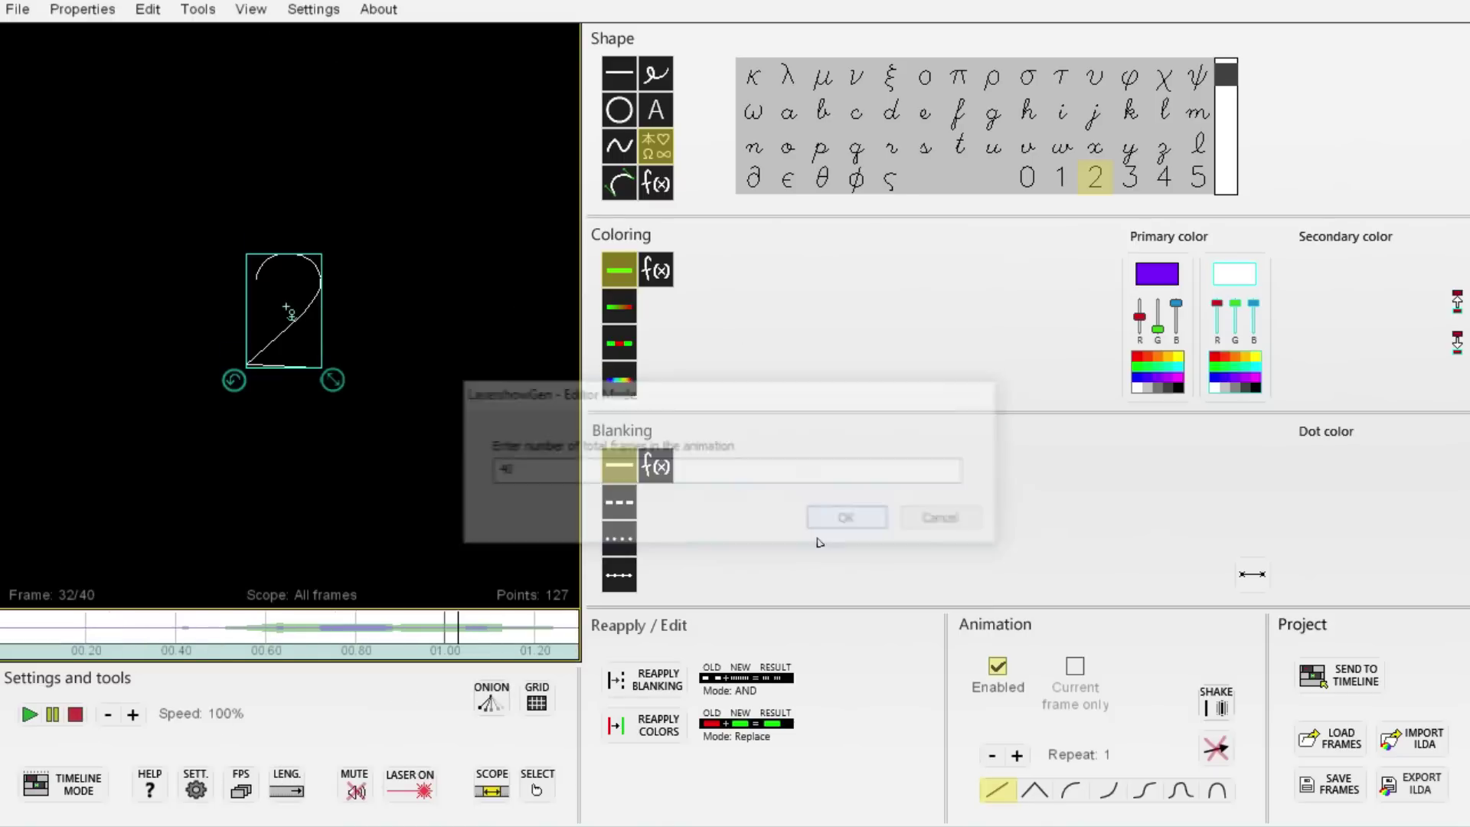
left_click(1340, 675)
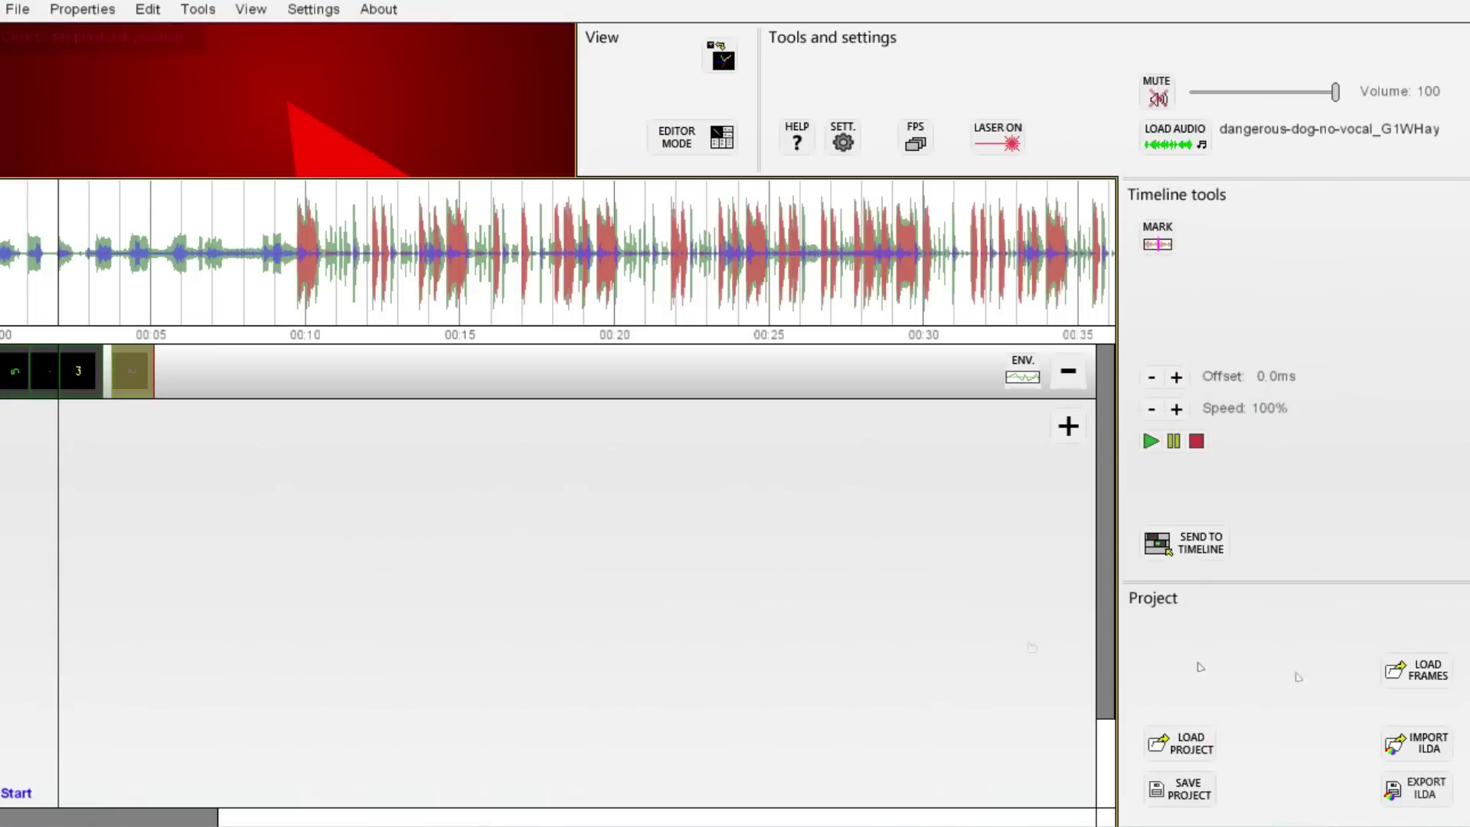
left_click(95, 383)
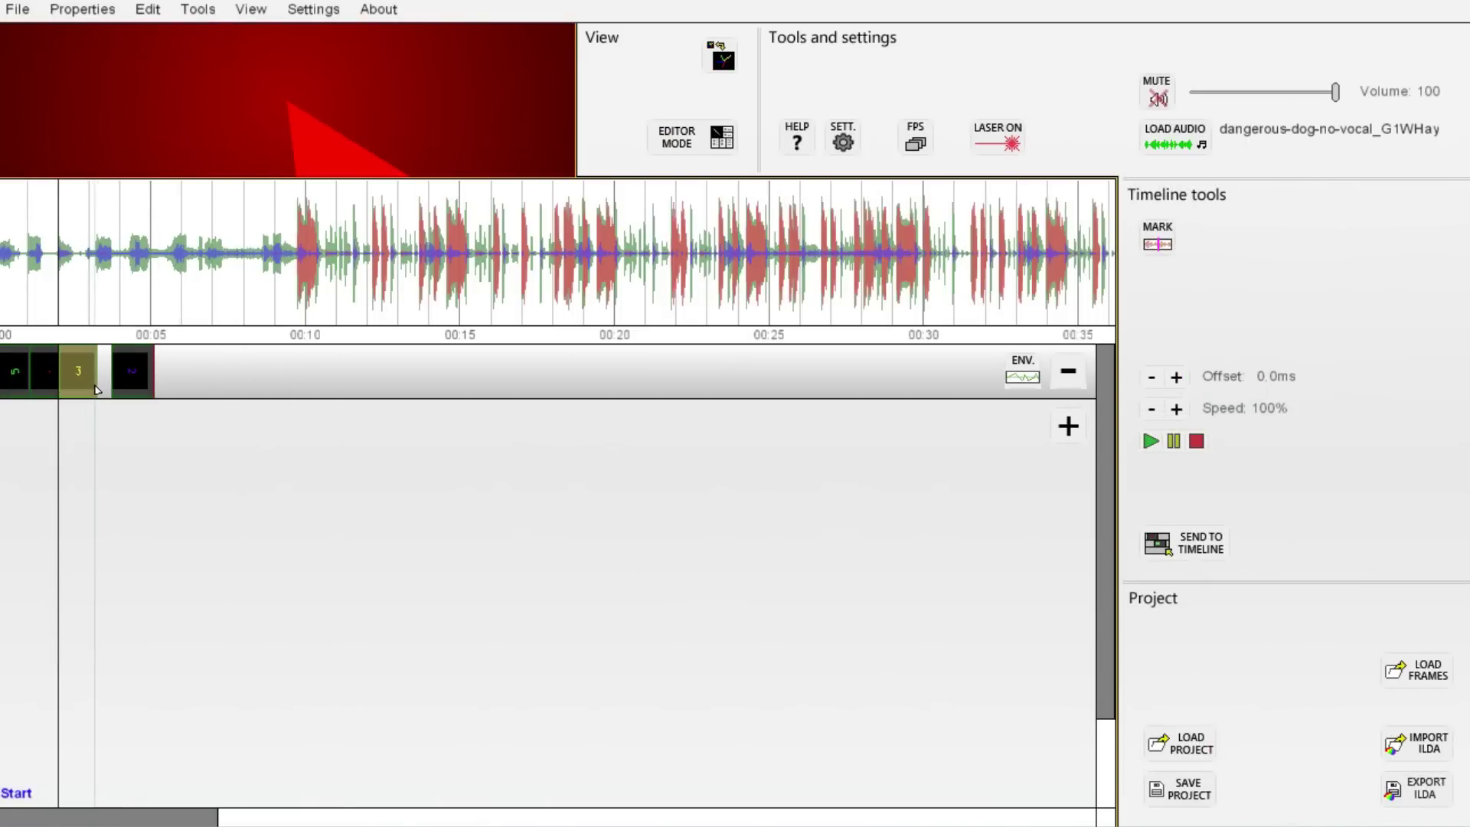
left_click_drag(132, 375, 123, 375)
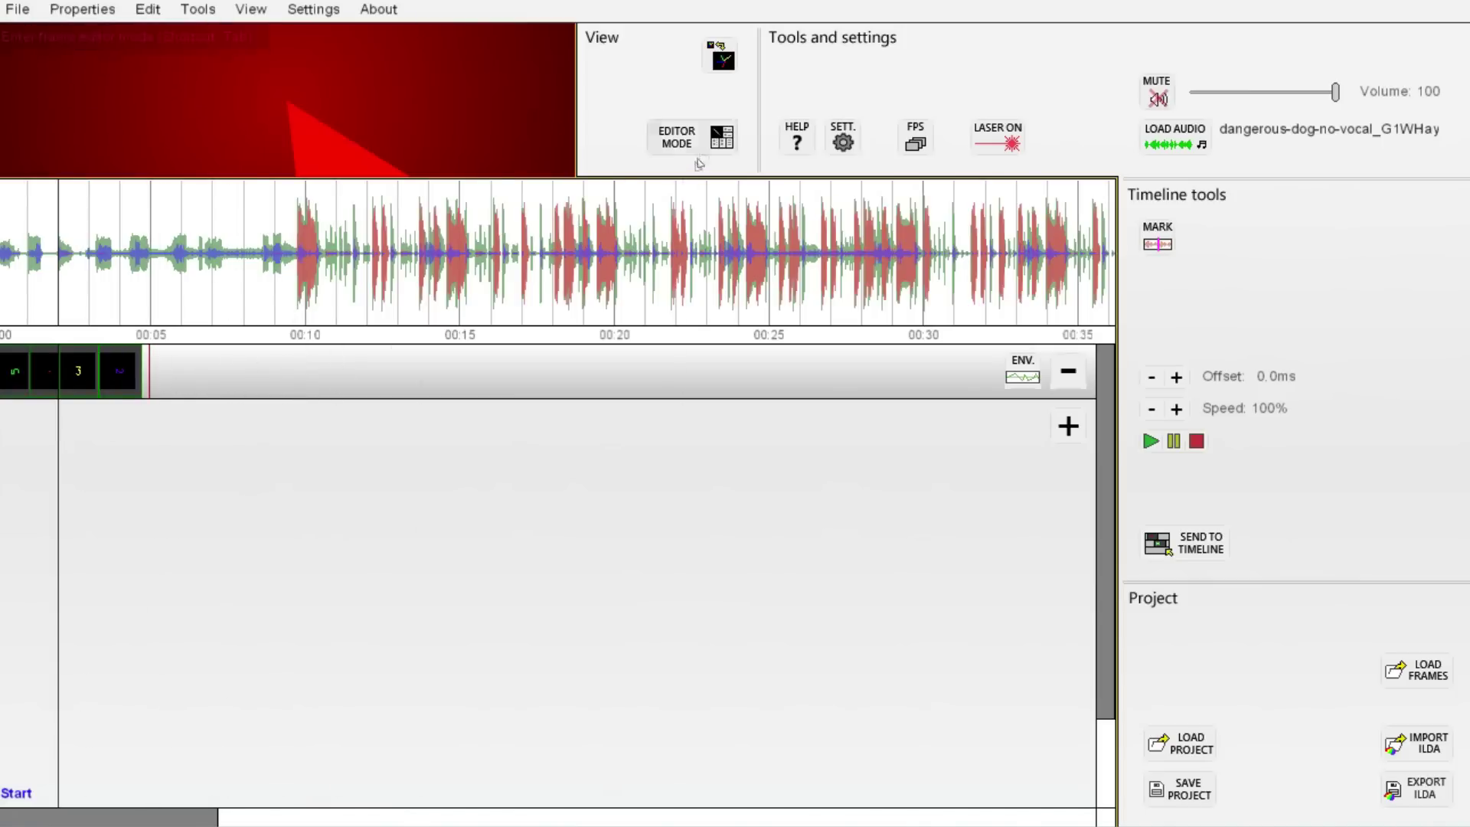
left_click(677, 137)
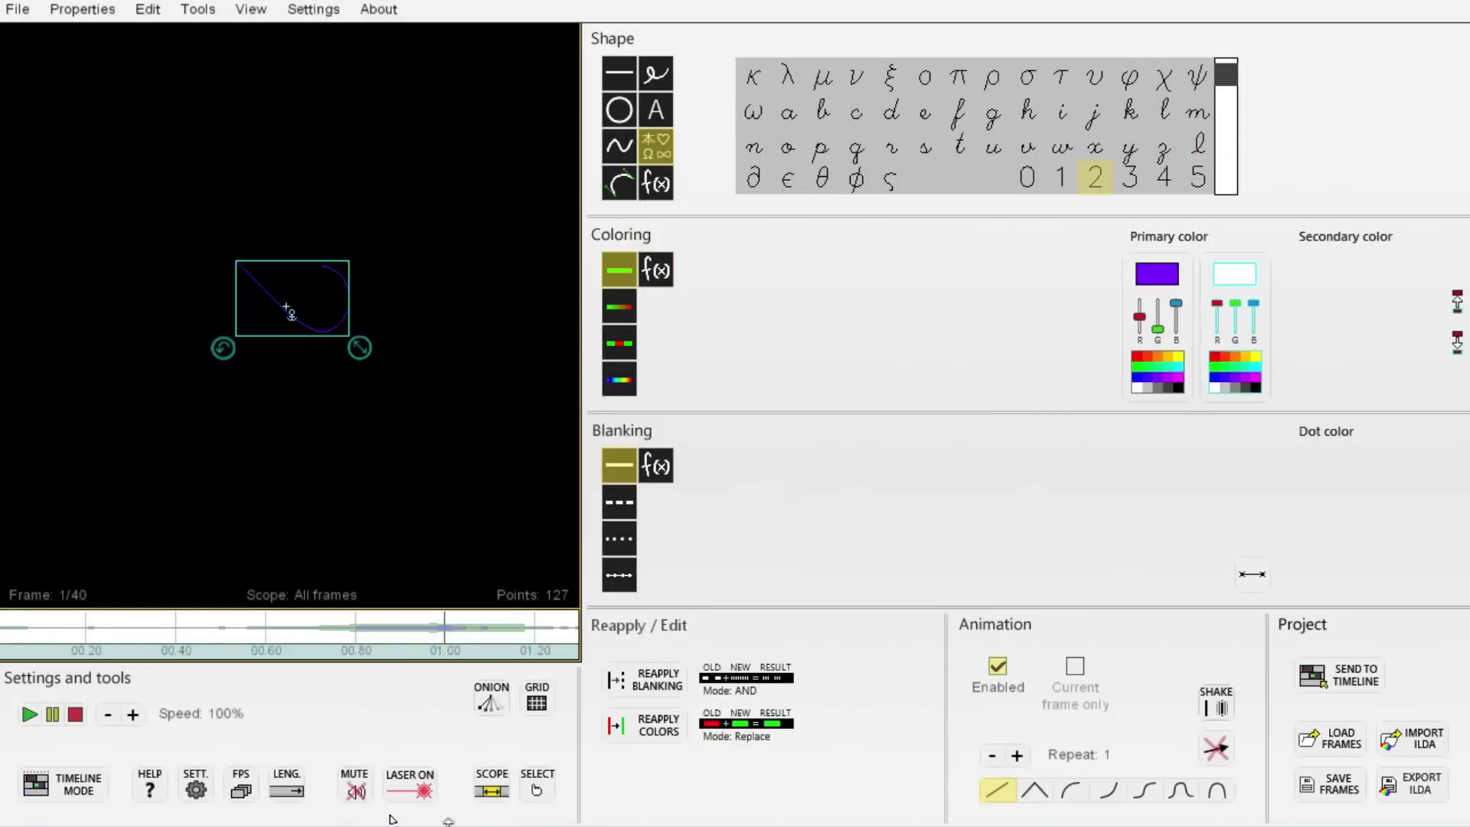
Clear the project and place a yellow digit 1 on the canvas.
left_click(17, 9)
left_click(46, 39)
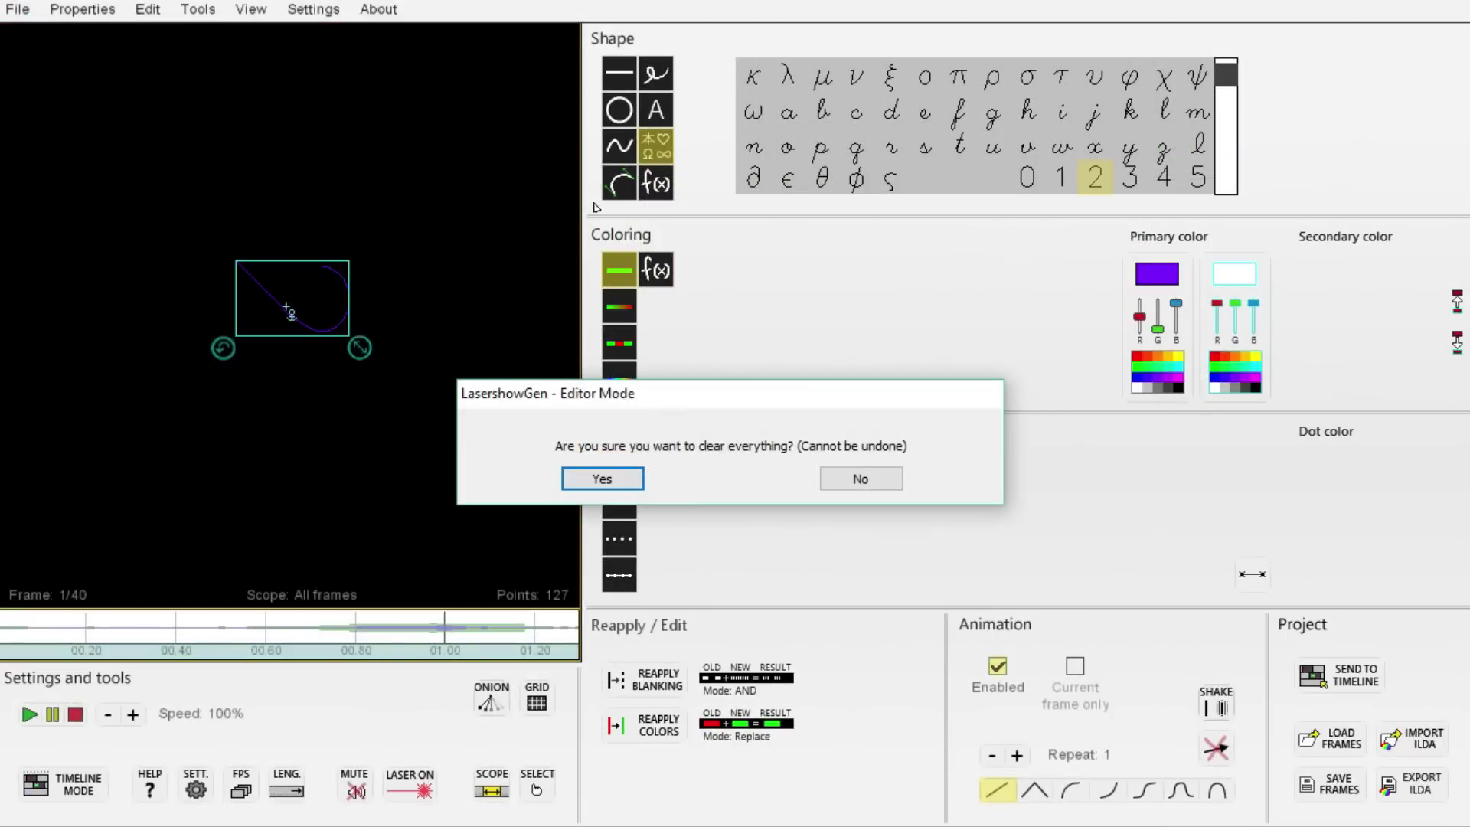
left_click(605, 481)
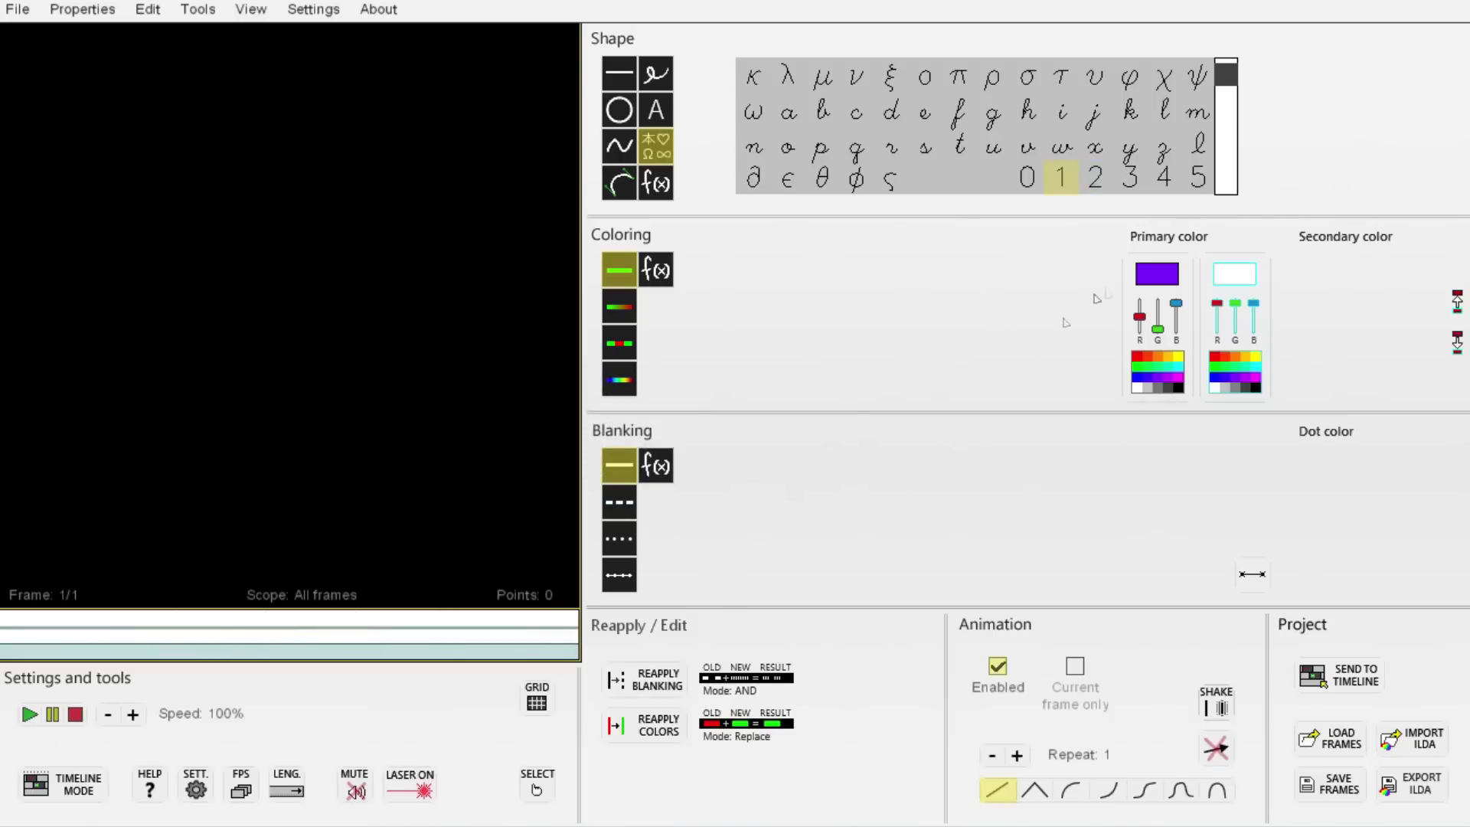
left_click_drag(1159, 331, 1139, 303)
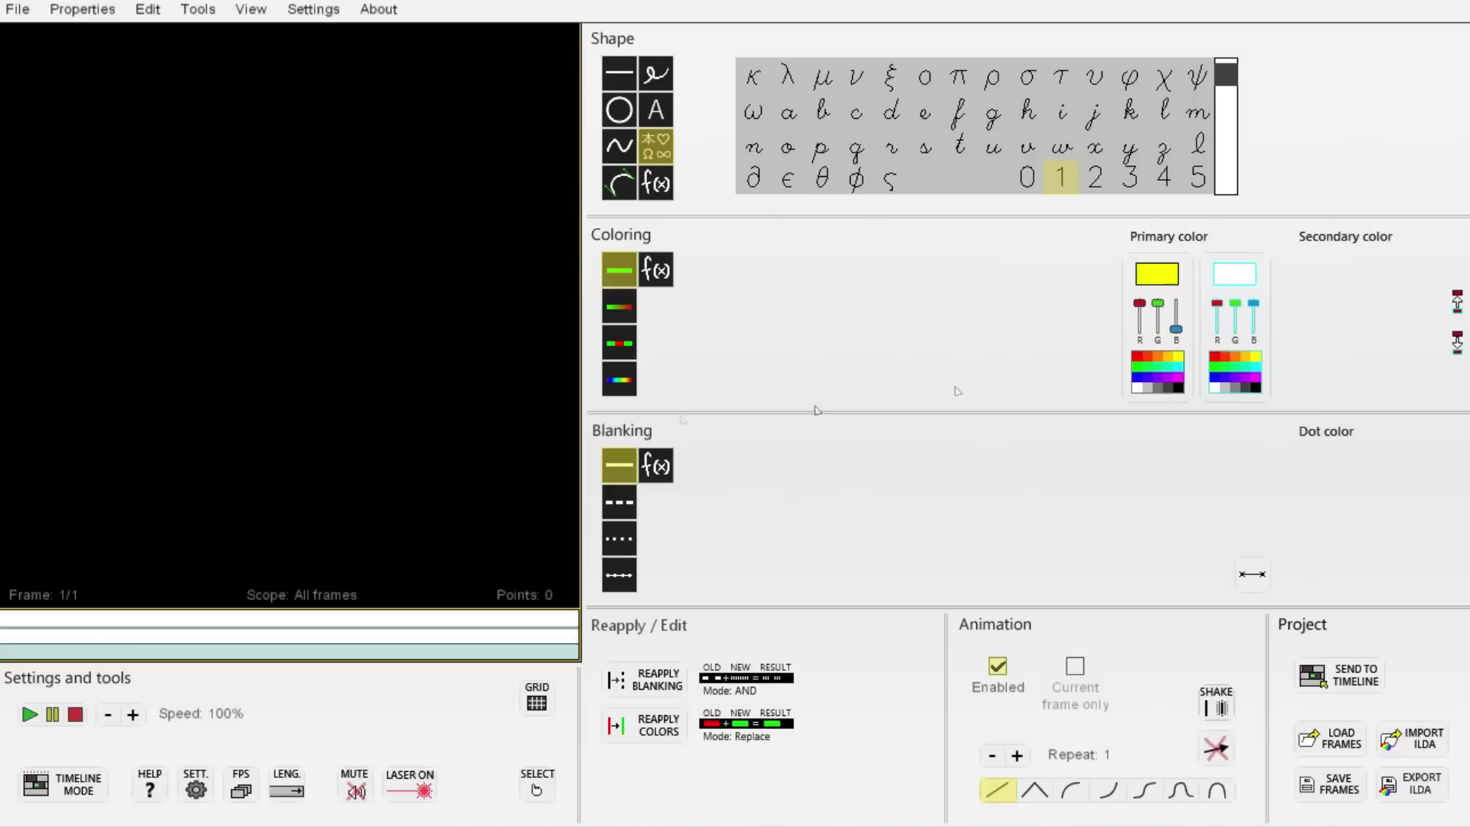
left_click(291, 334)
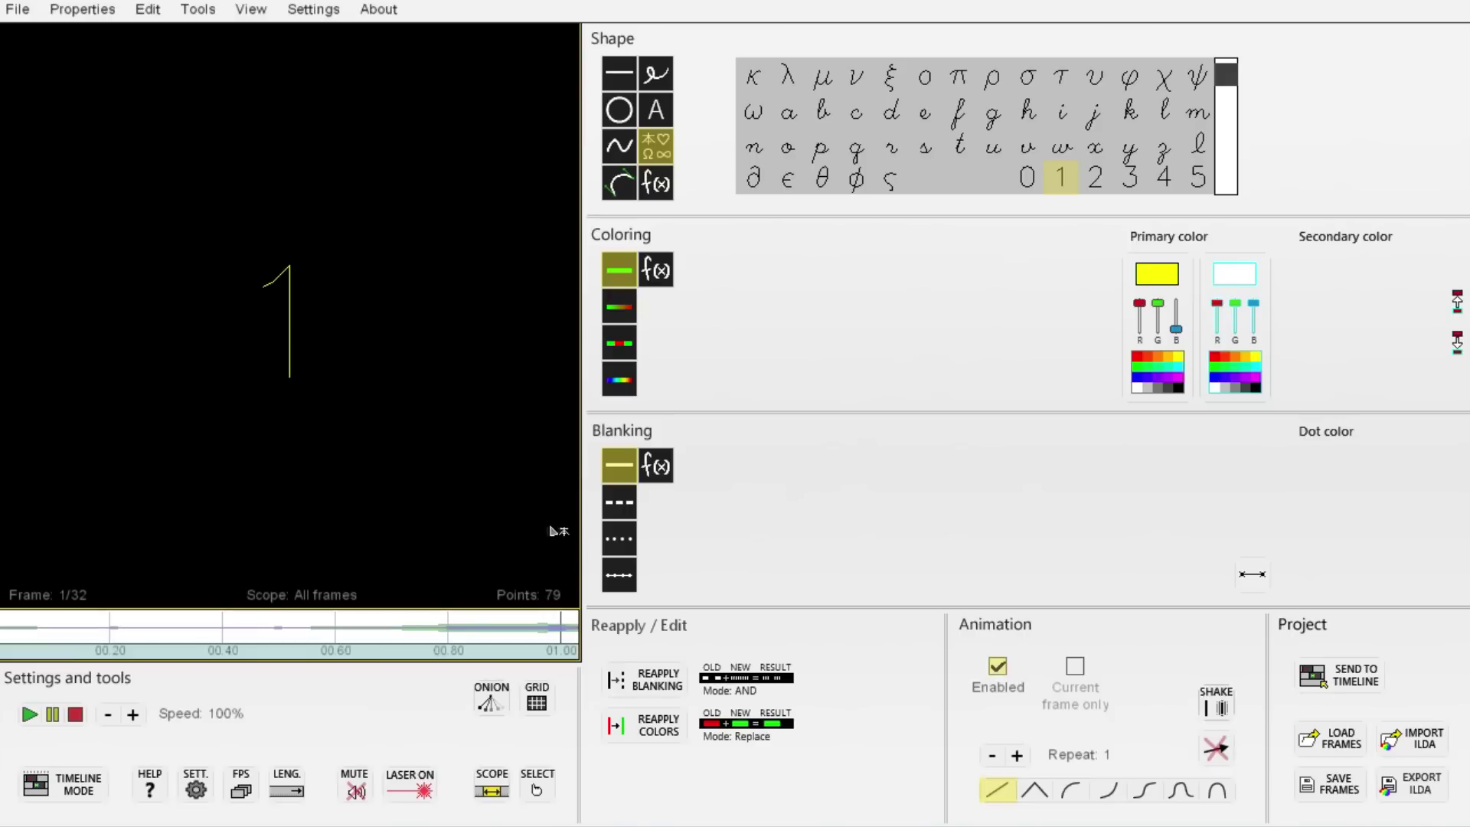
Shrink the 1 to about half size and preview the animation.
left_click(284, 347)
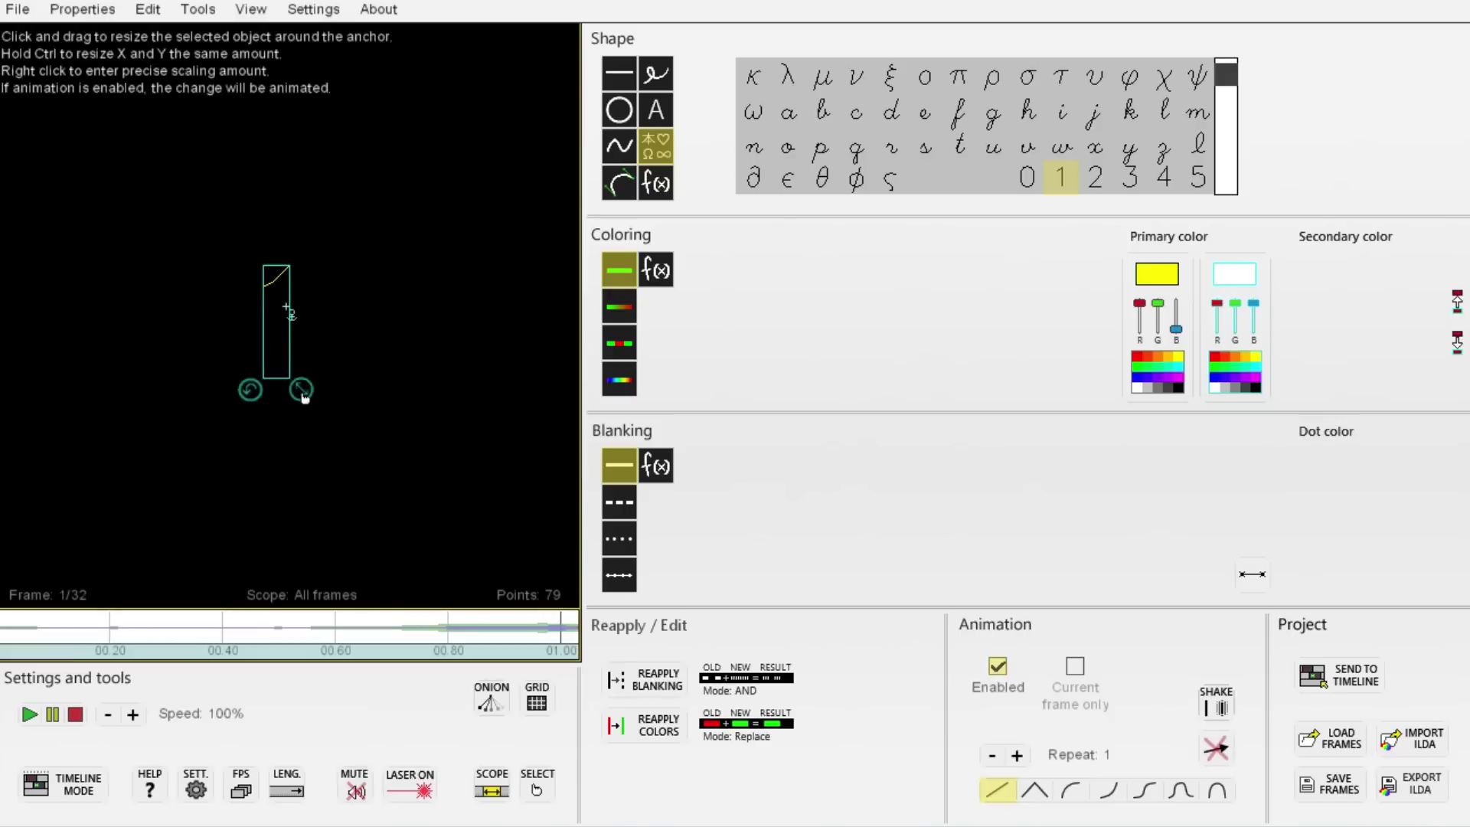
left_click_drag(302, 389, 300, 388)
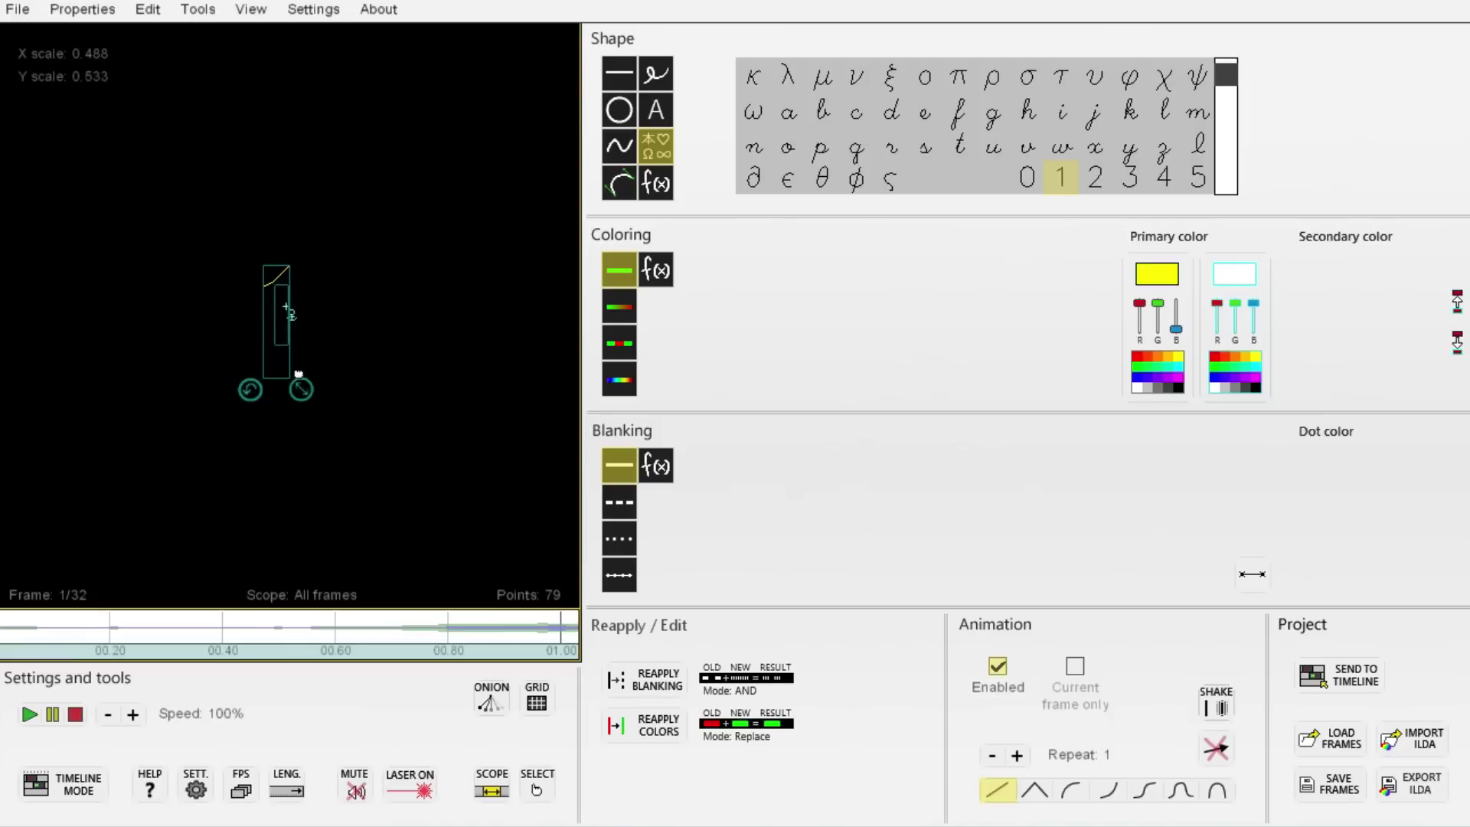
left_click_drag(295, 367, 295, 368)
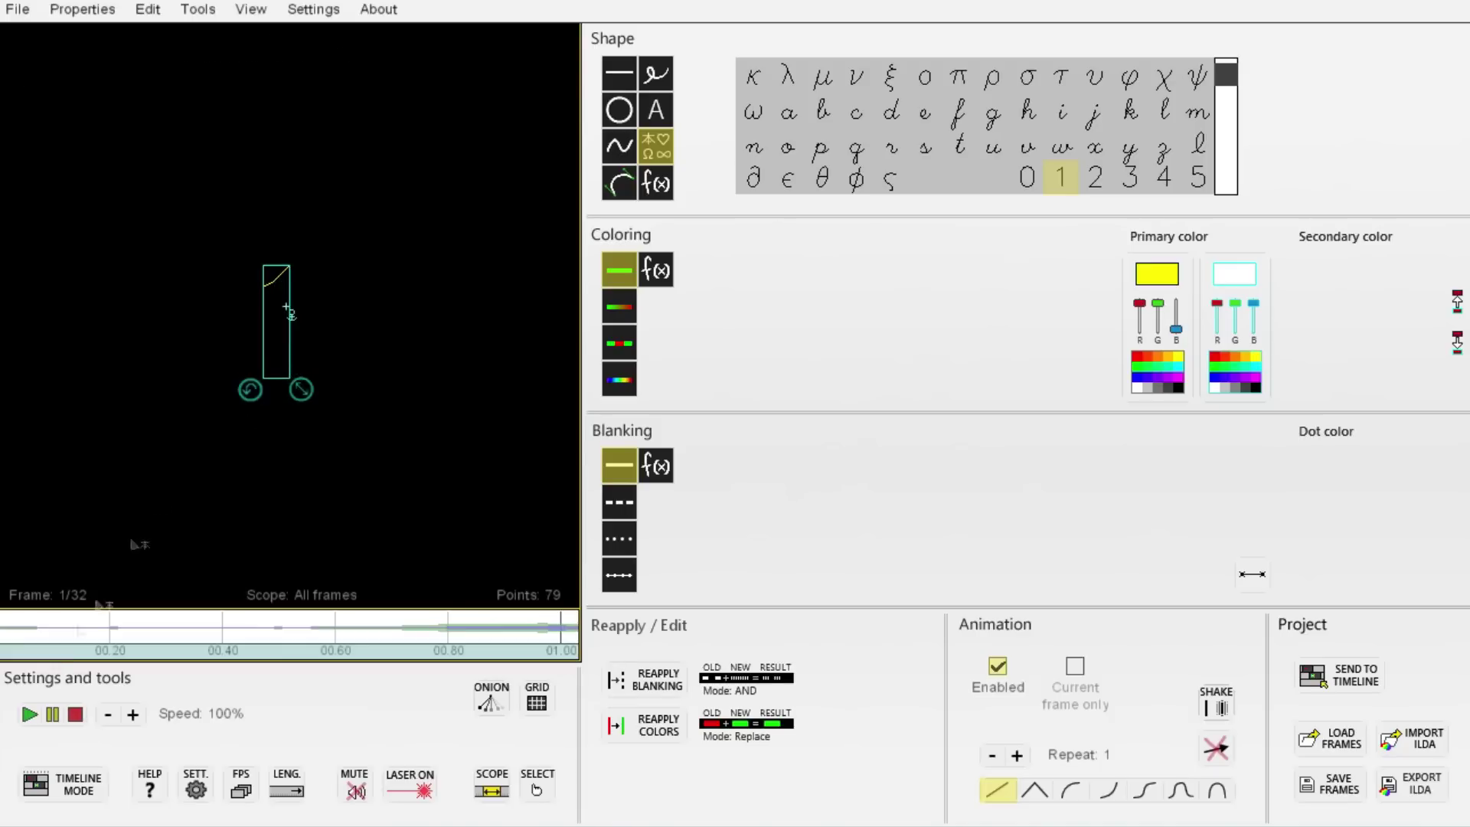
left_click(29, 713)
left_click(59, 713)
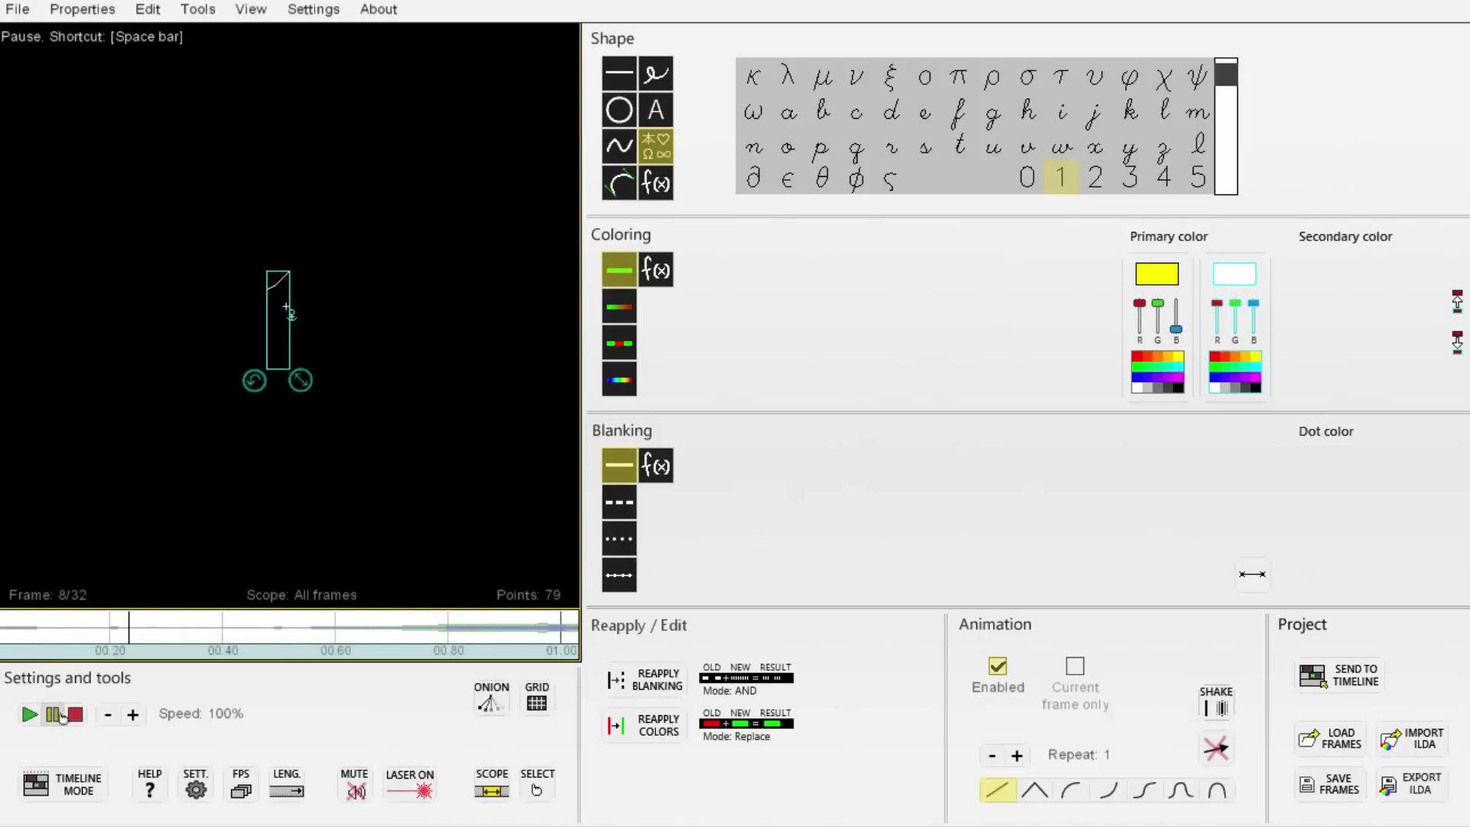
Stretch the 1 animation to 40 frames and place it right after the previous timeline clips.
left_click(293, 792)
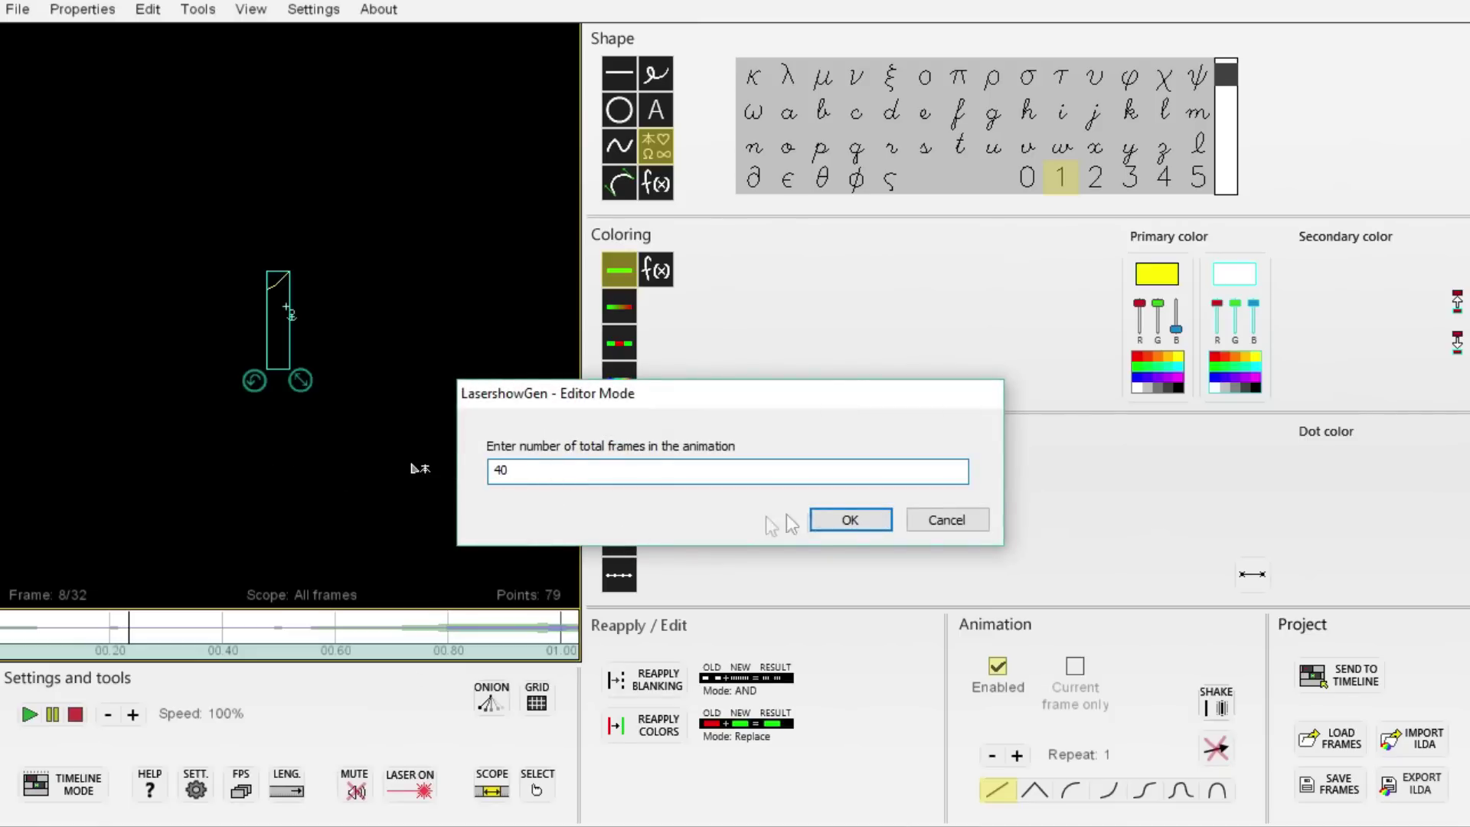
left_click(850, 519)
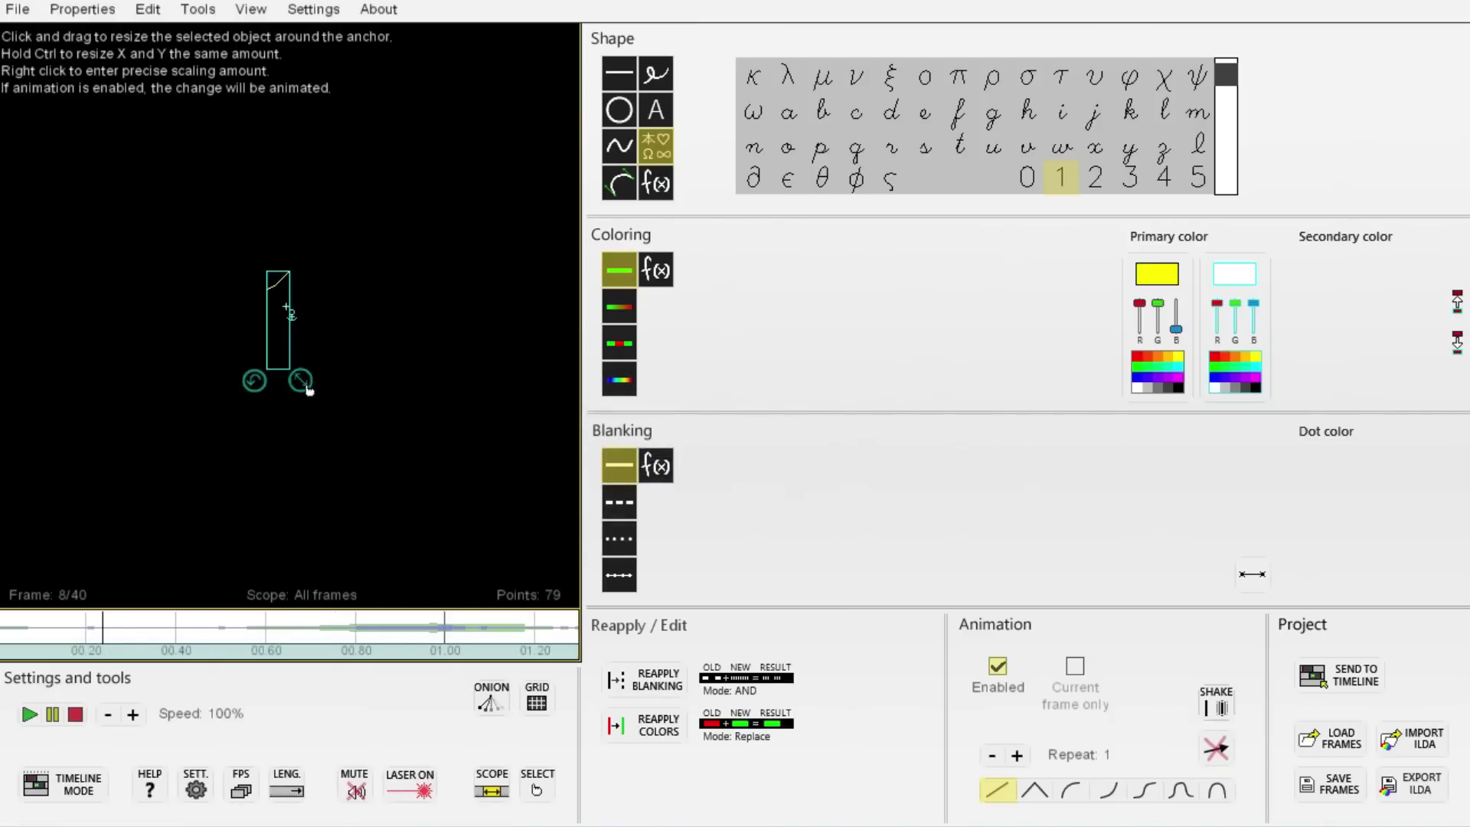
left_click(1378, 677)
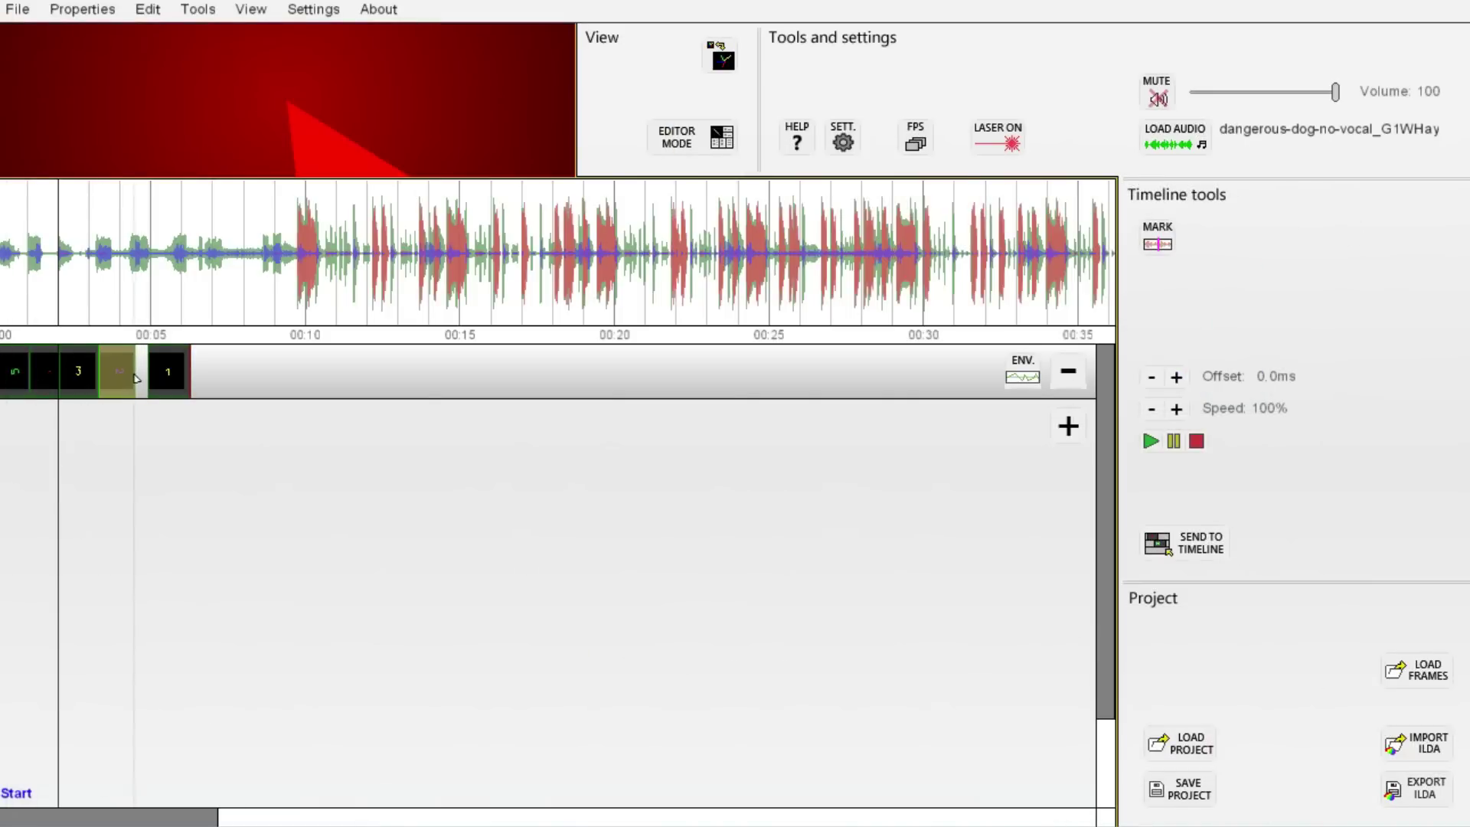
left_click_drag(168, 376, 154, 378)
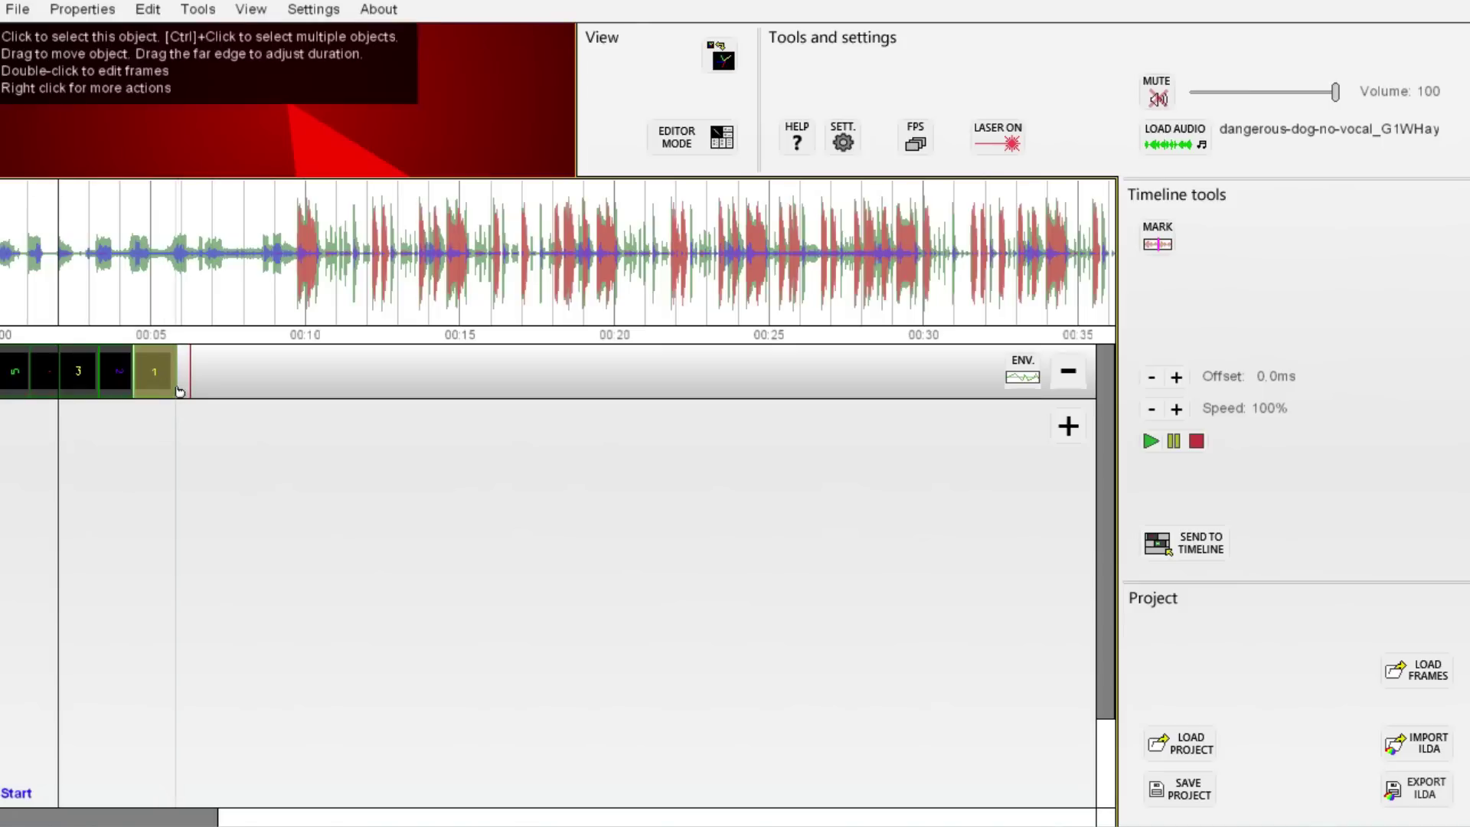
left_click(683, 145)
Clear the project and place a digit 0 on the canvas.
left_click(19, 9)
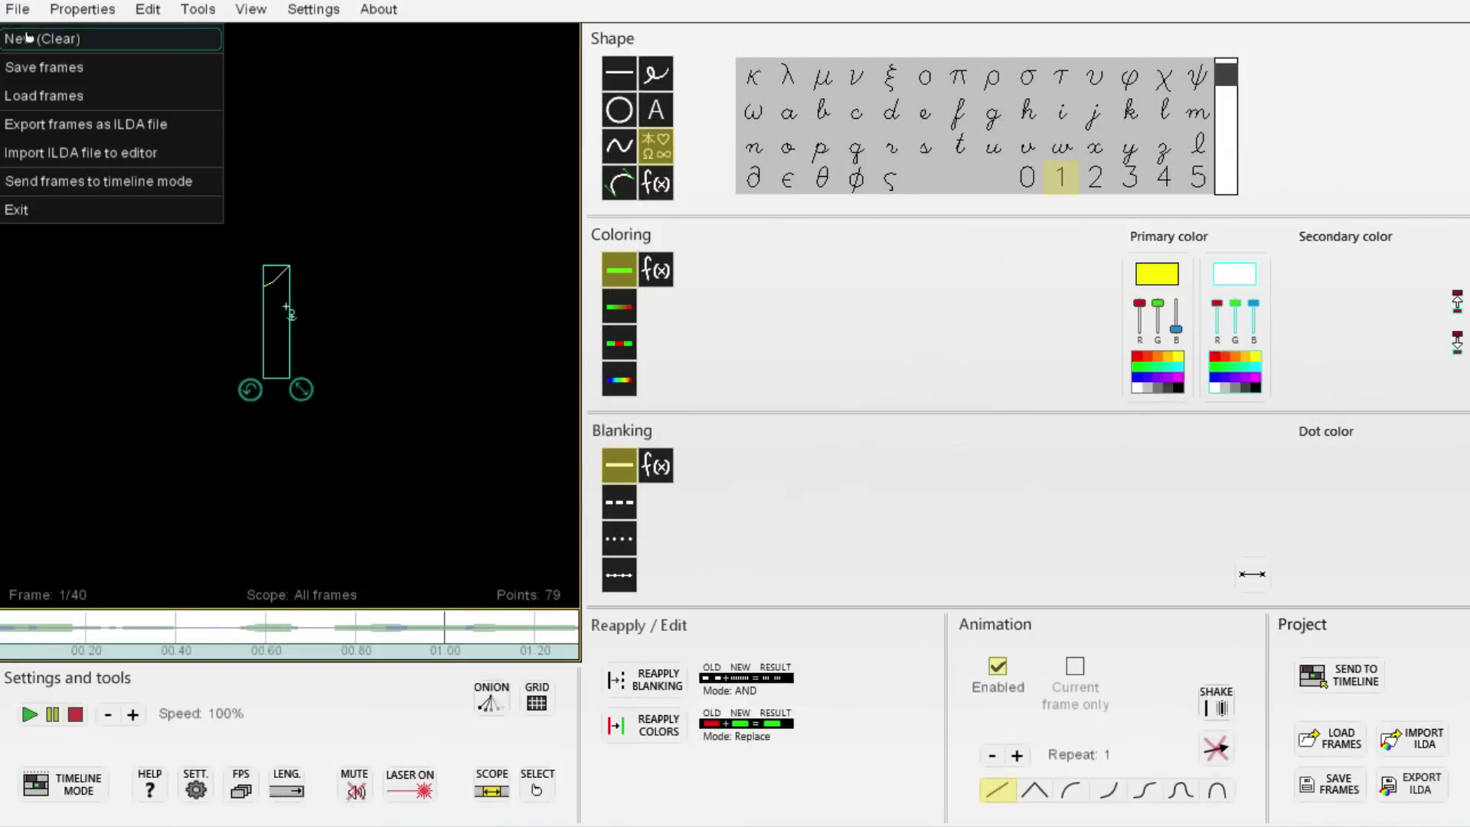
left_click(46, 39)
left_click(605, 481)
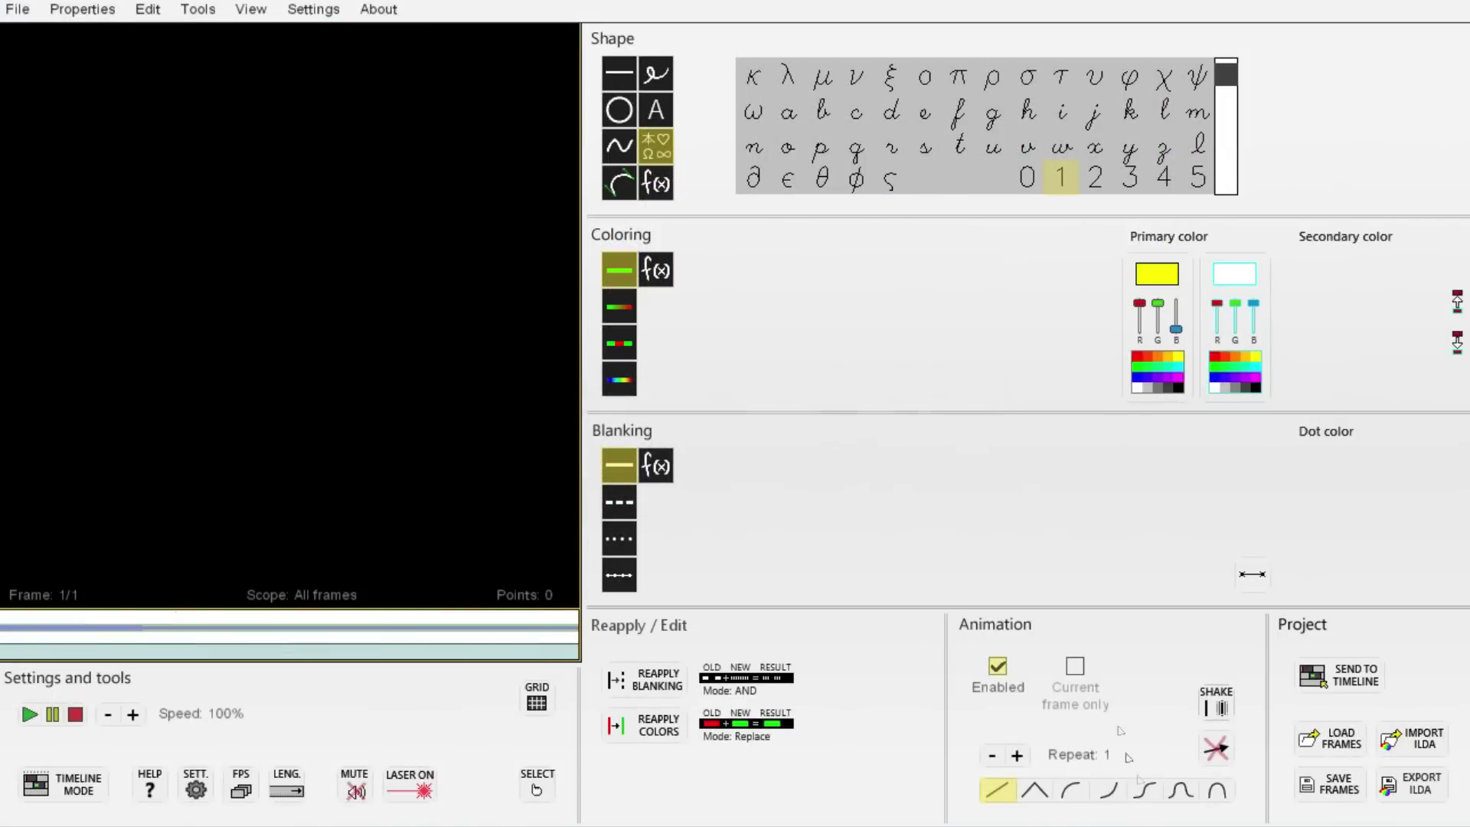
left_click(1217, 706)
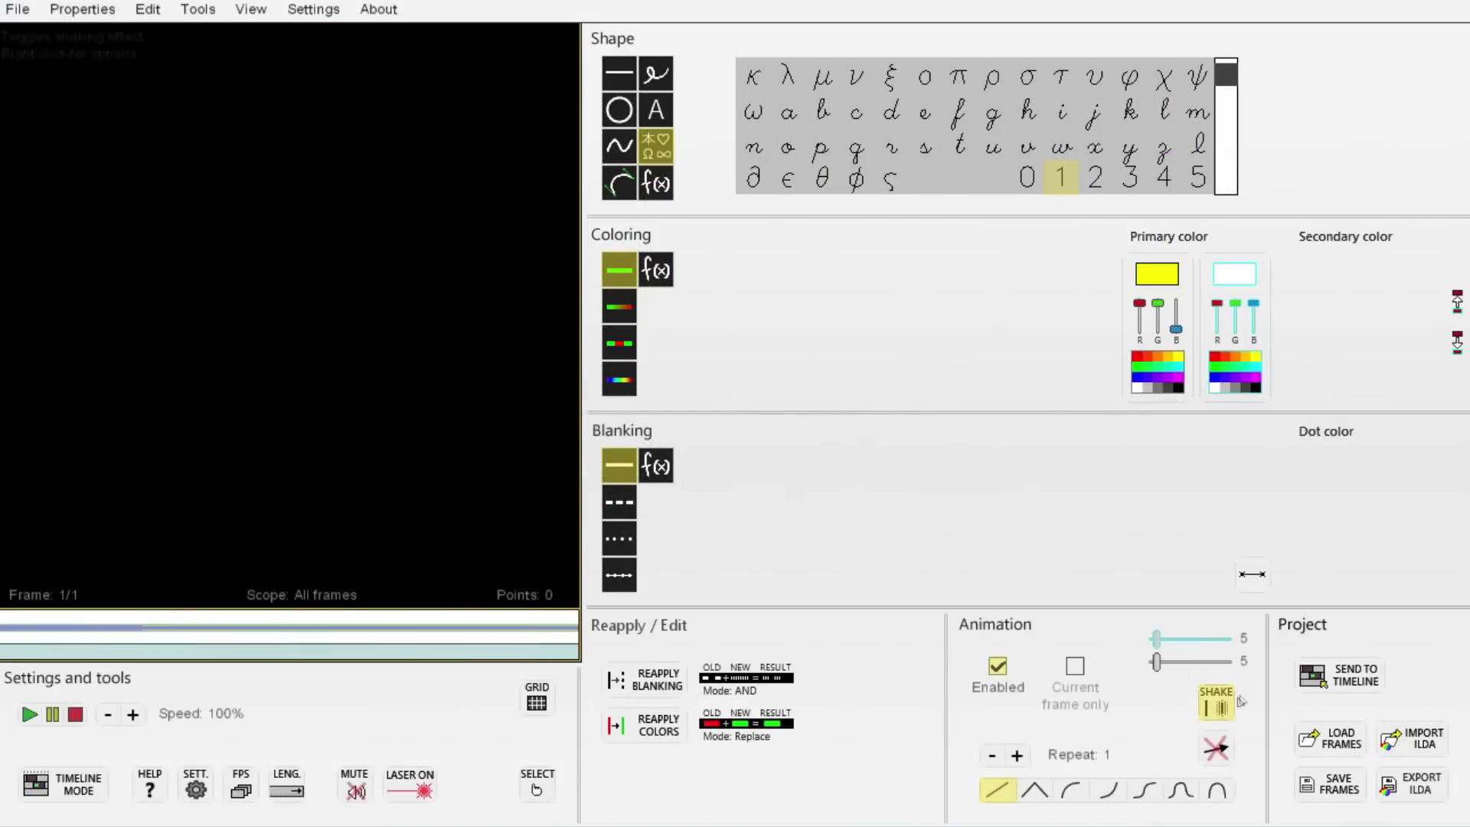
left_click(1234, 702)
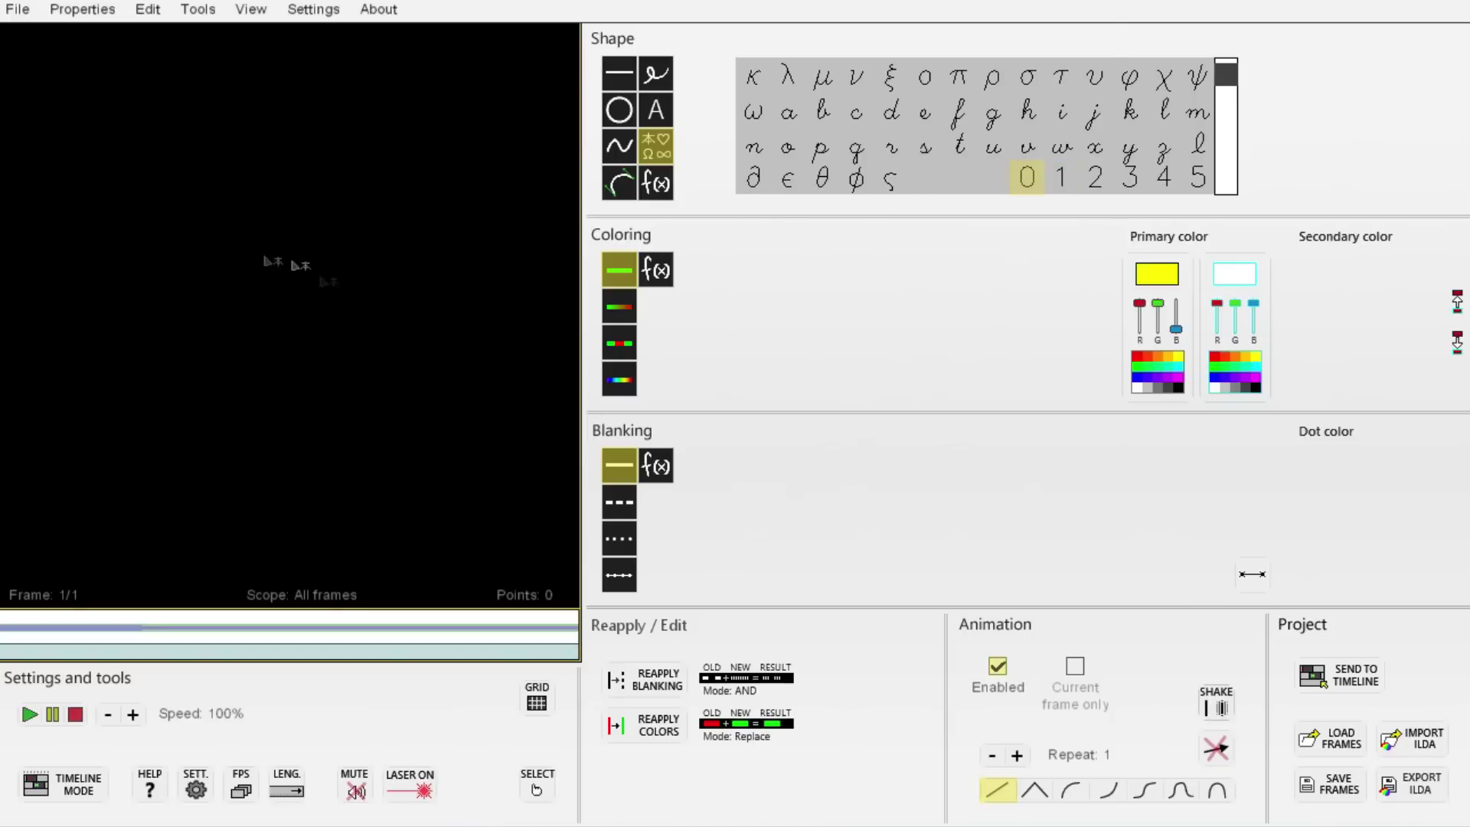
left_click(287, 333)
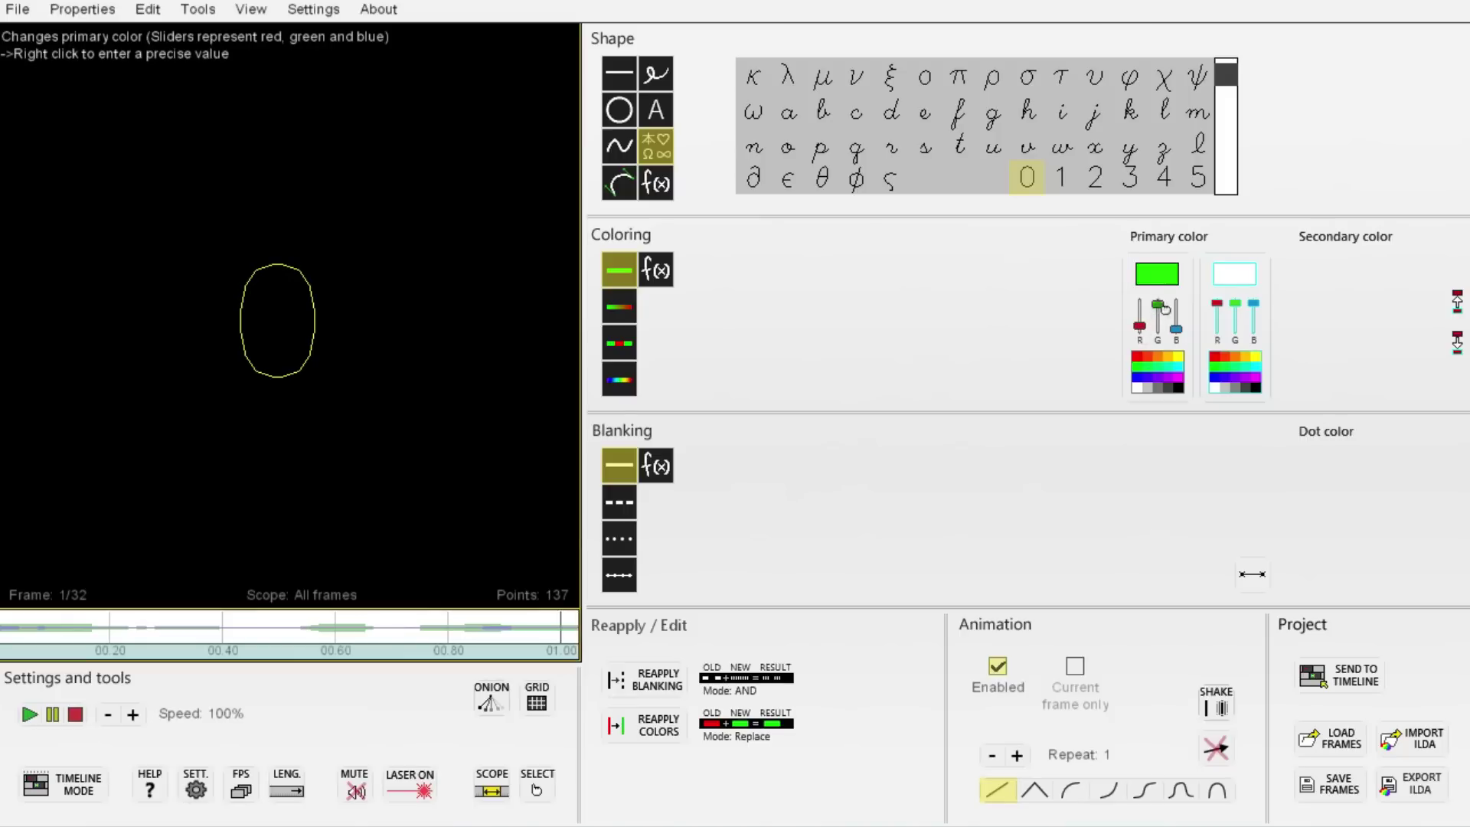
Recolour the 0 ellipse blue and enlarge it with animation off.
left_click_drag(1181, 341, 1178, 303)
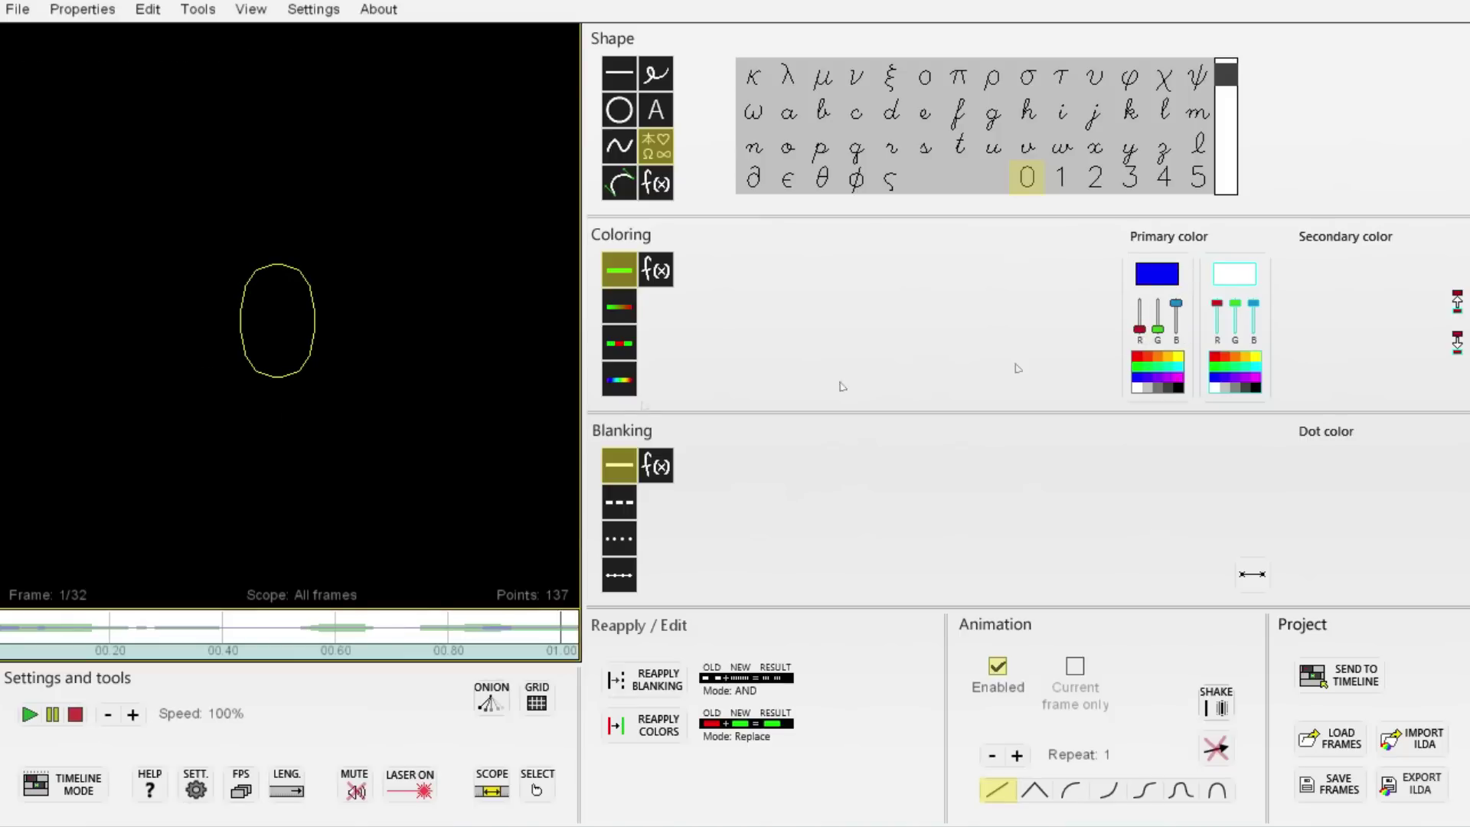
left_click(280, 329)
right_click(264, 326)
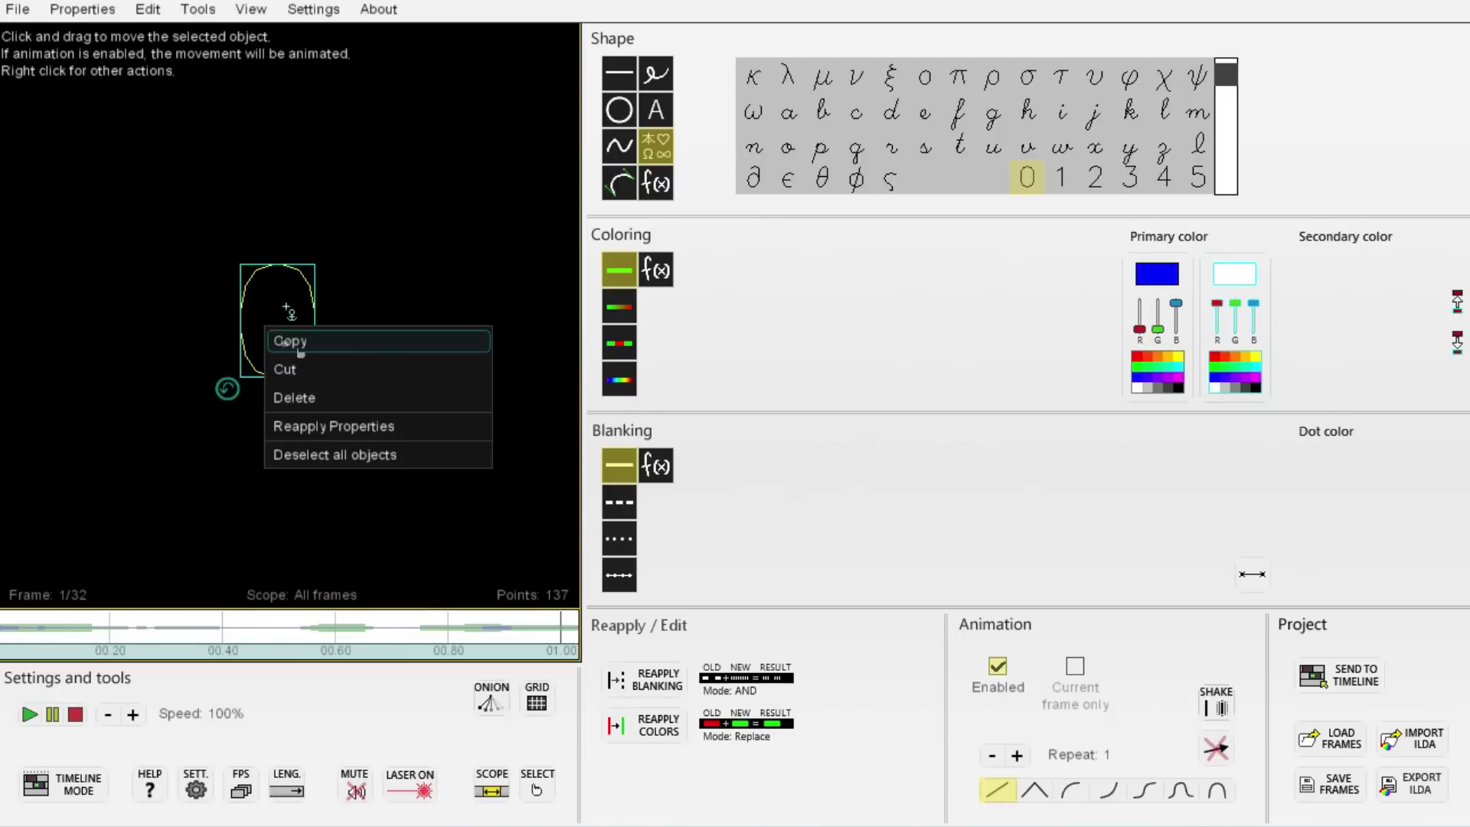
left_click(373, 429)
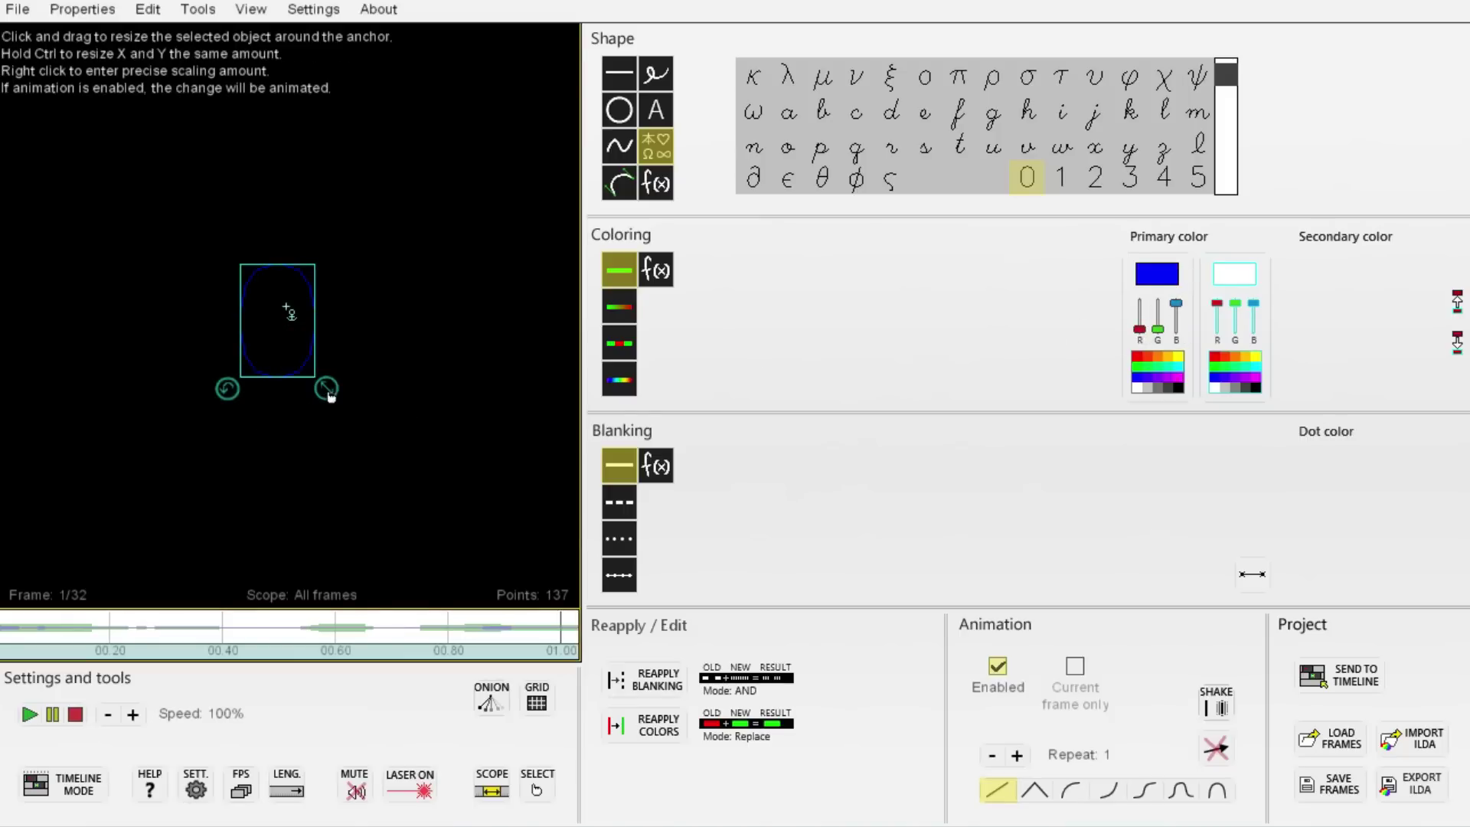
left_click(997, 666)
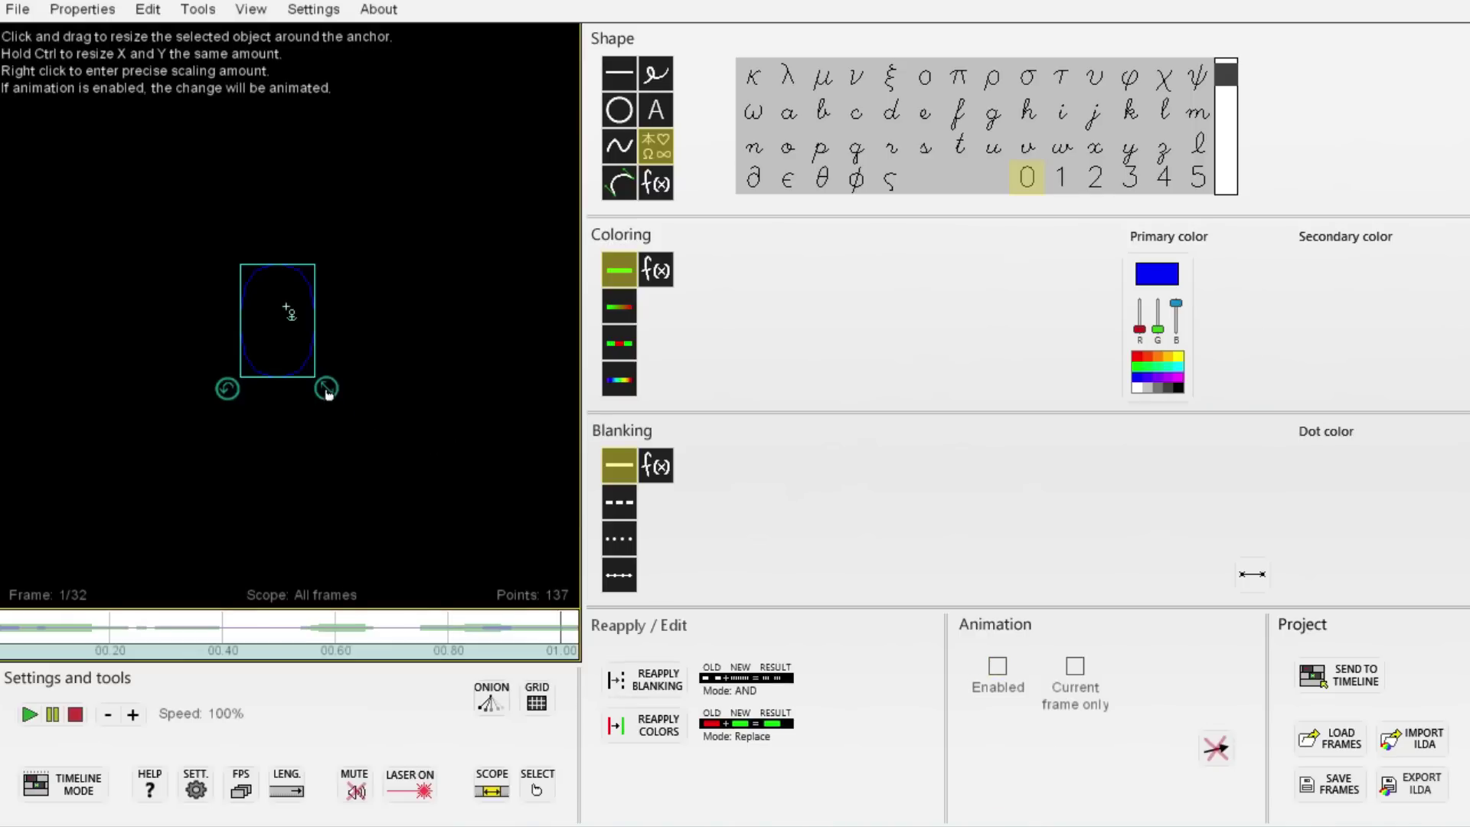
left_click_drag(326, 389, 371, 433)
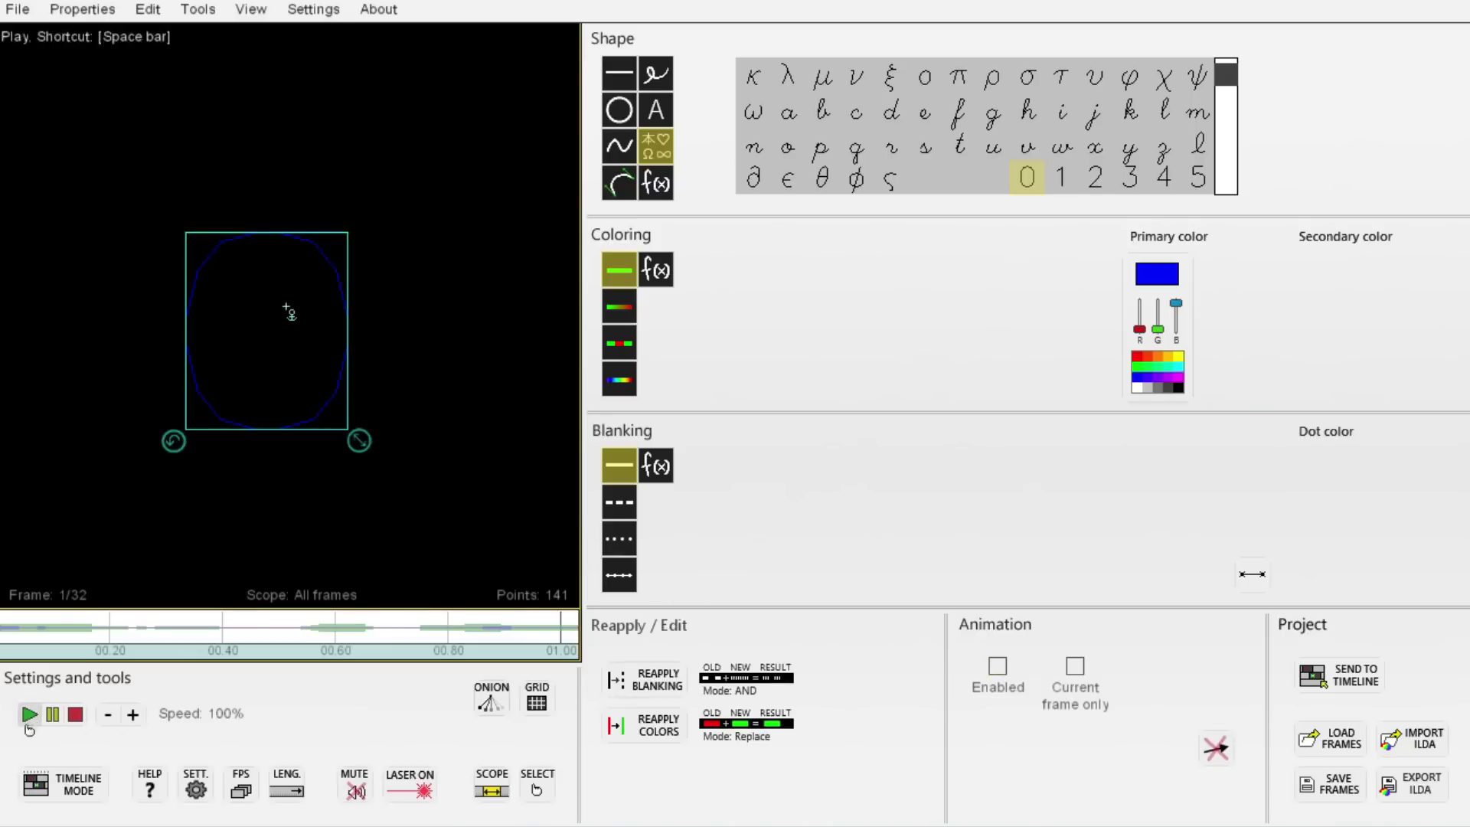
Animate the ellipse shrinking across the frames and preview it.
left_click(29, 717)
left_click(52, 713)
left_click_drag(359, 440, 352, 451)
left_click(988, 670)
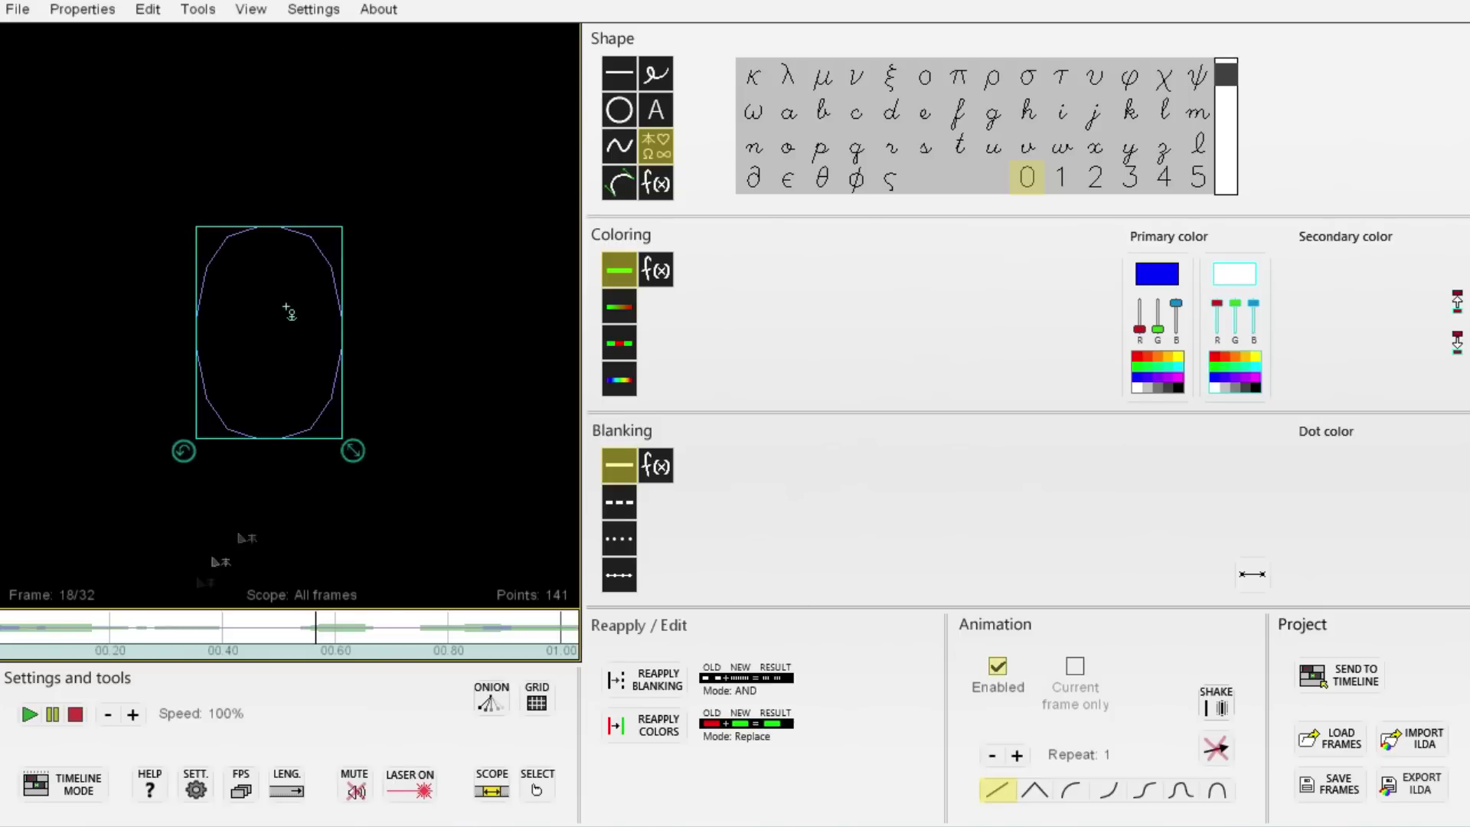
left_click_drag(358, 457, 322, 397)
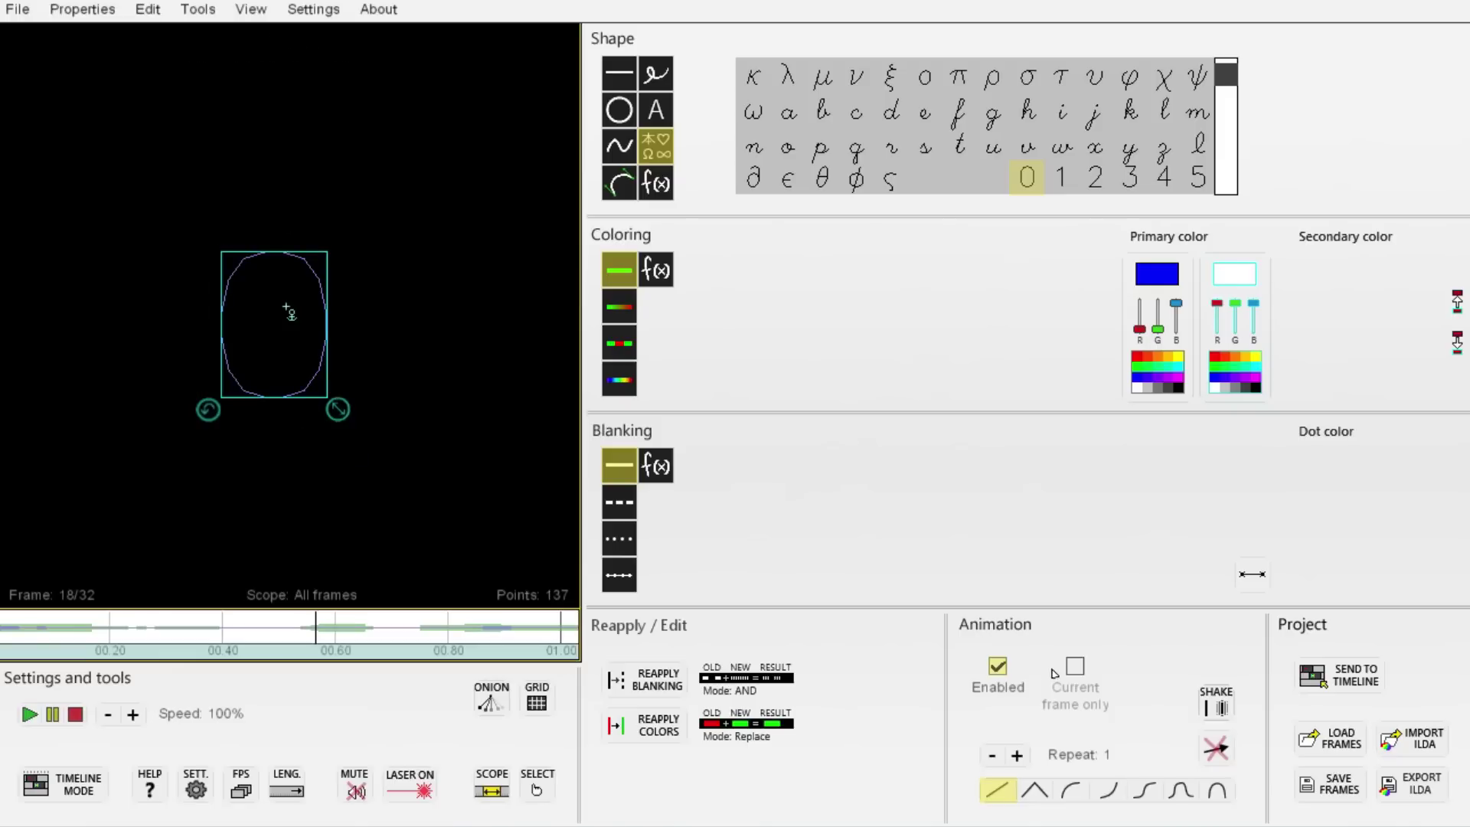
left_click(30, 714)
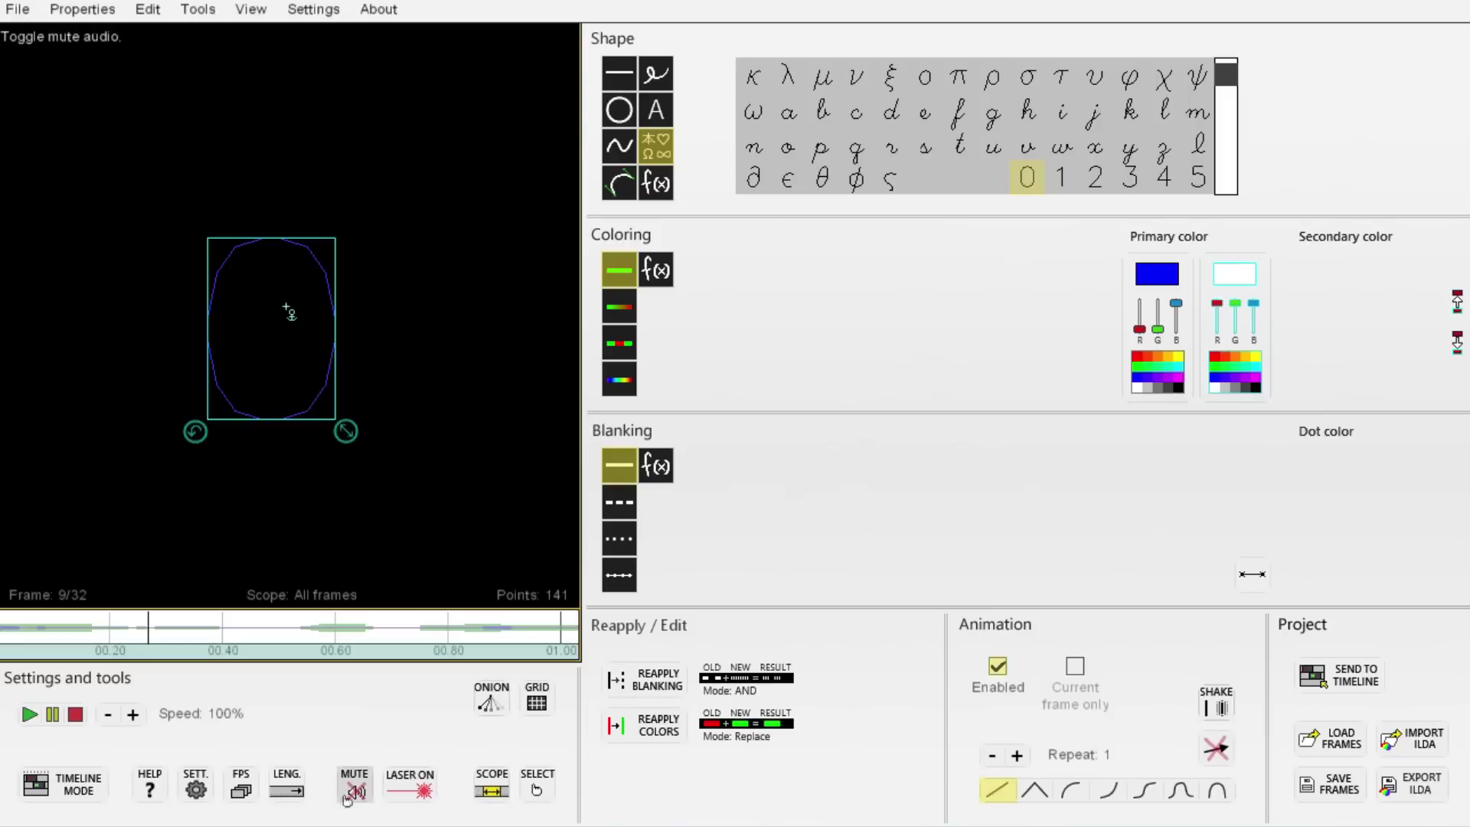
Set the total frame count to 40.
left_click(287, 791)
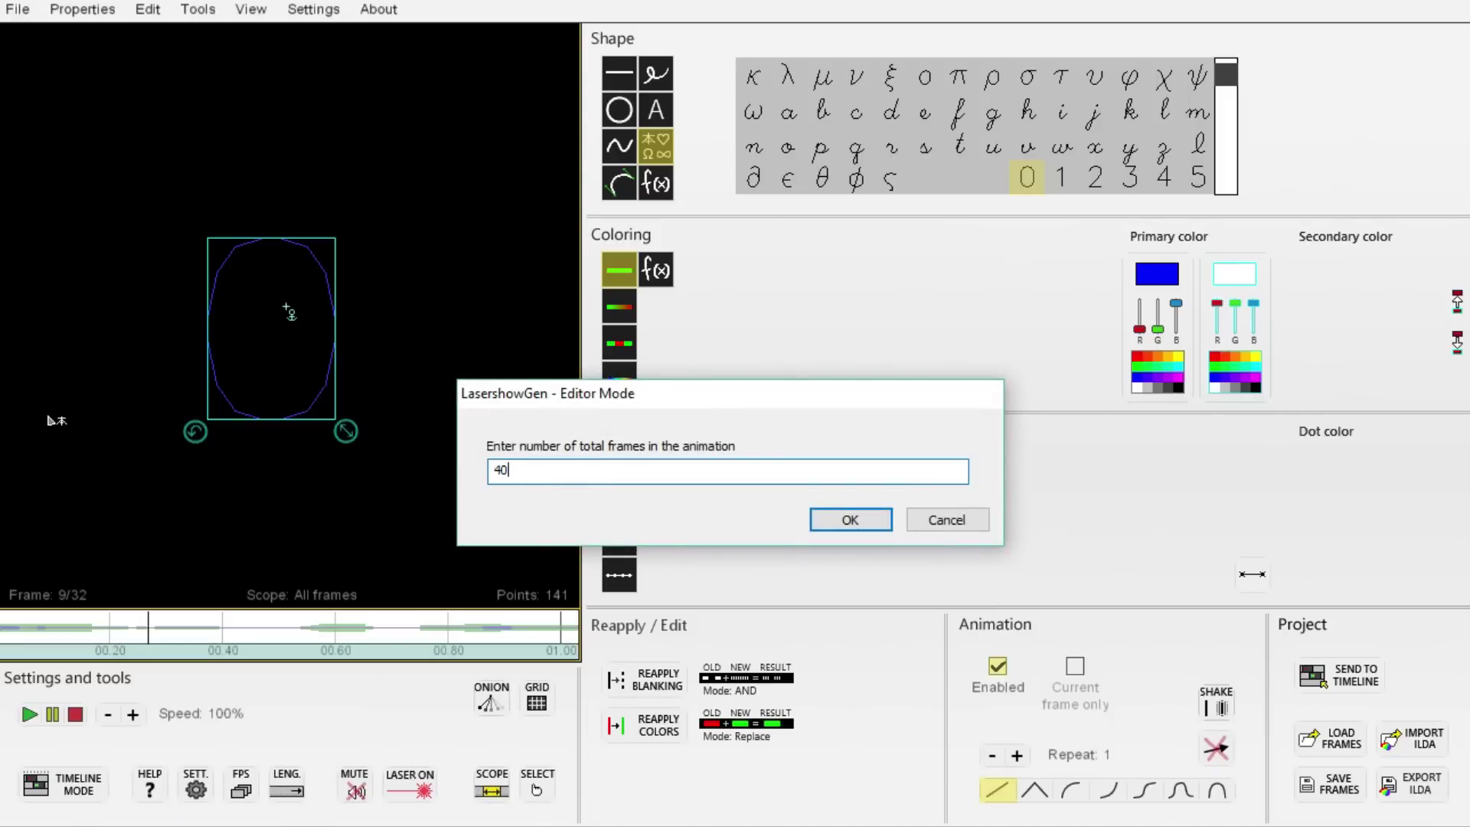
type("40")
left_click(847, 520)
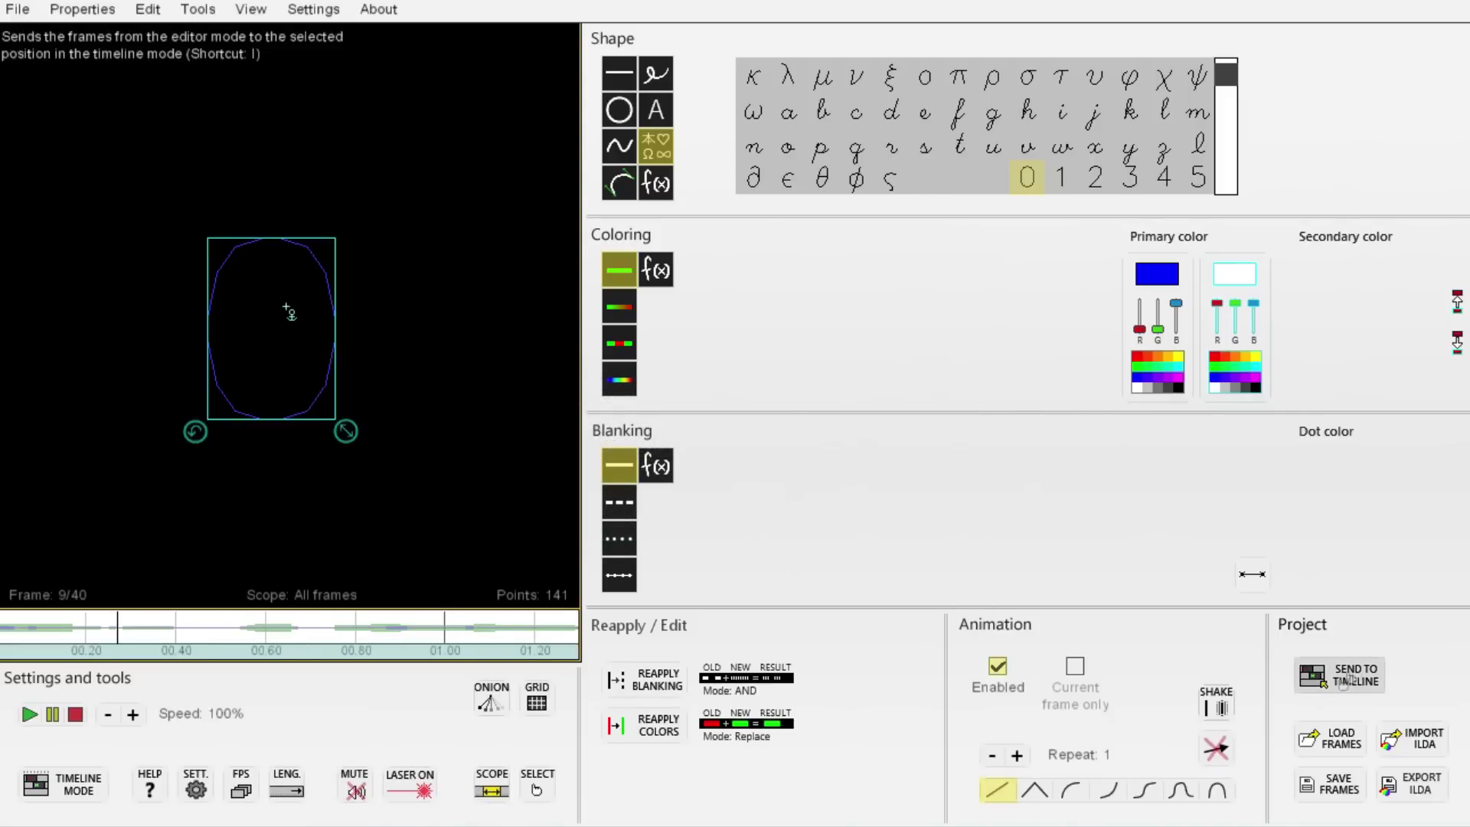
Send the blue 0 animation to the timeline and shorten the countdown clip before it.
left_click(1340, 674)
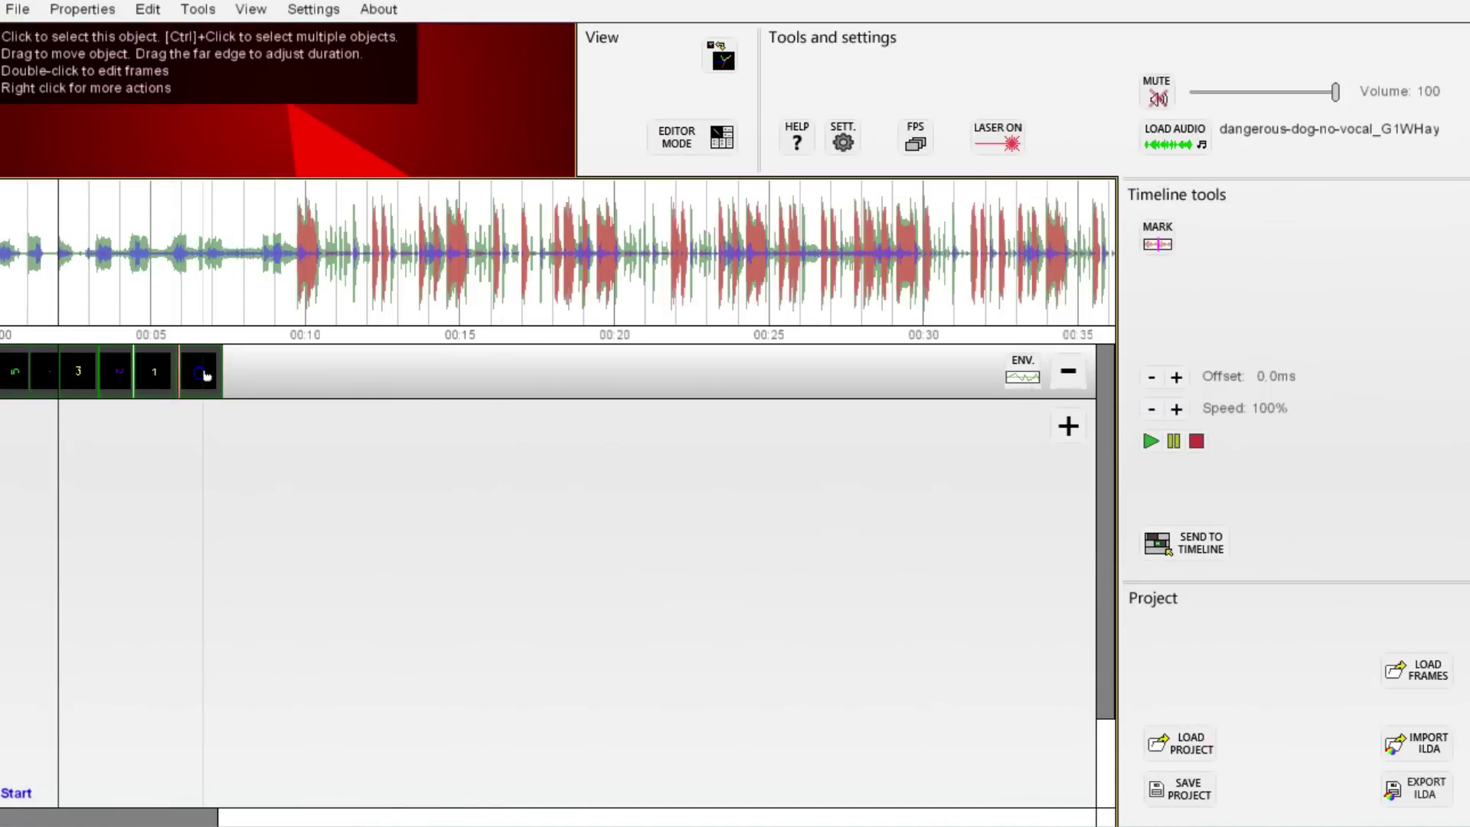
scroll(229, 420, "up", 3)
left_click_drag(94, 375, 105, 374)
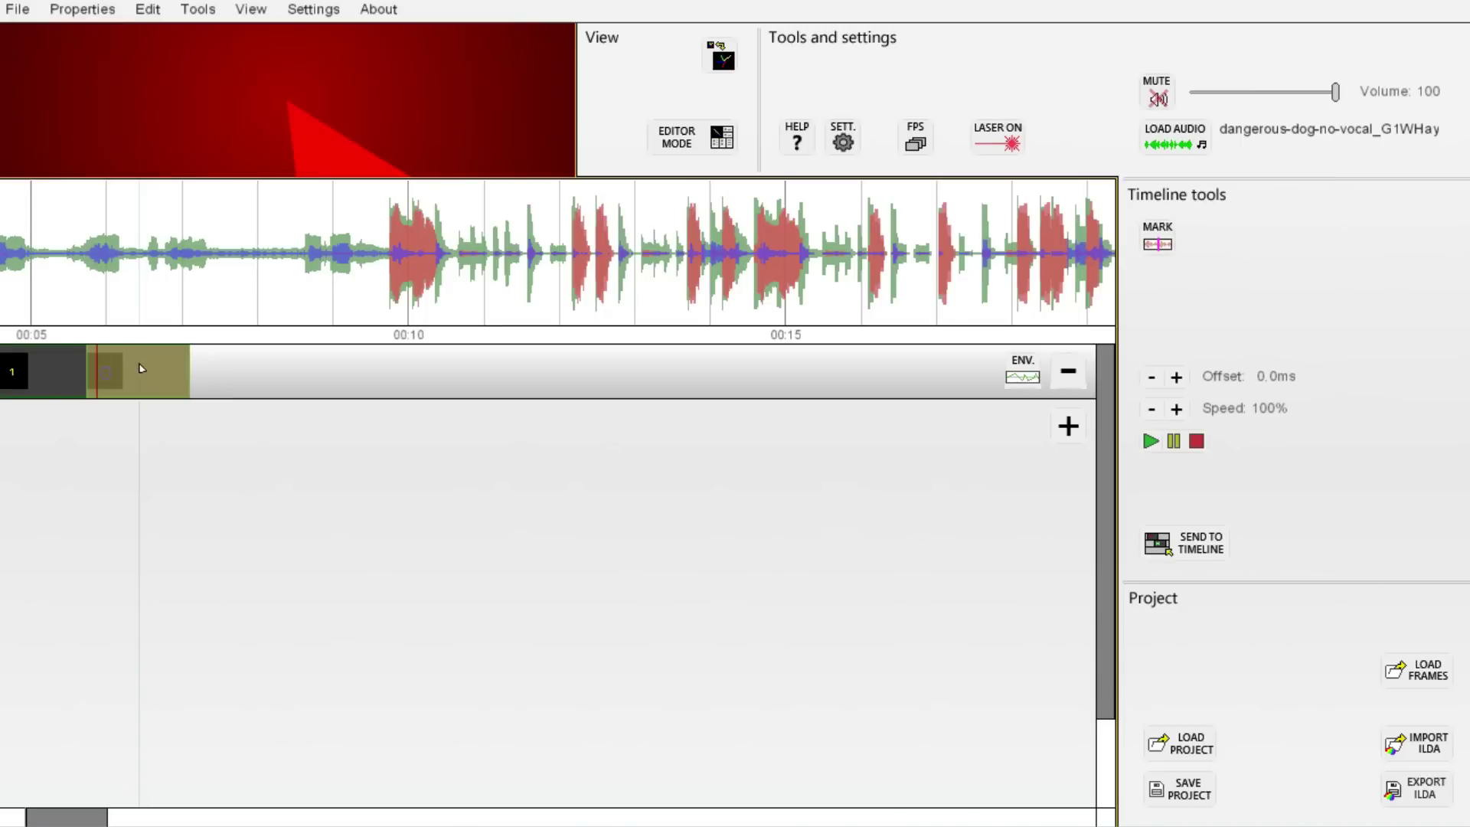
scroll(185, 567, "down", 3)
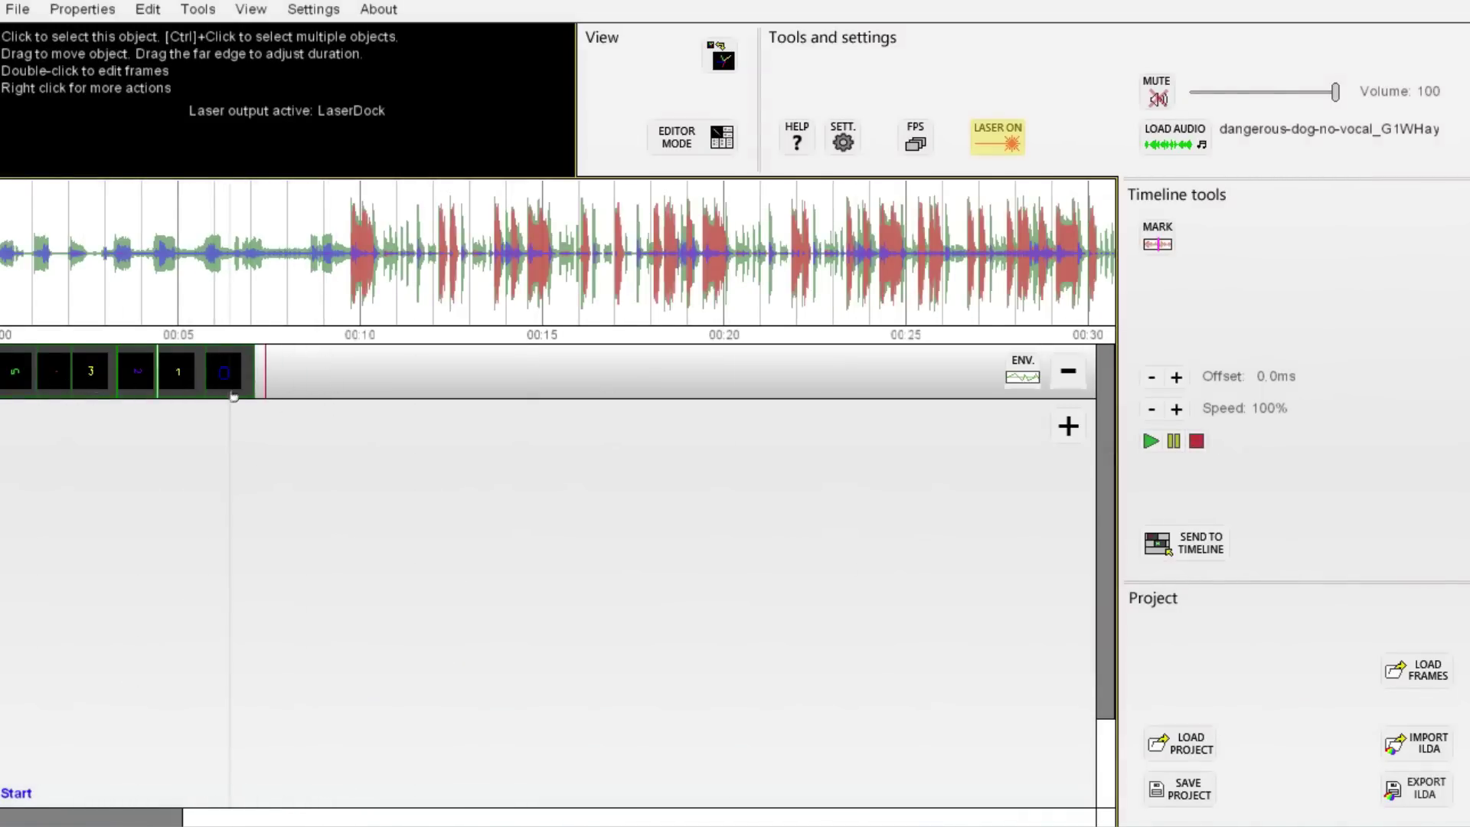
Import Atomic3.ild onto the timeline after the countdown clips and set the playhead.
left_click(166, 389)
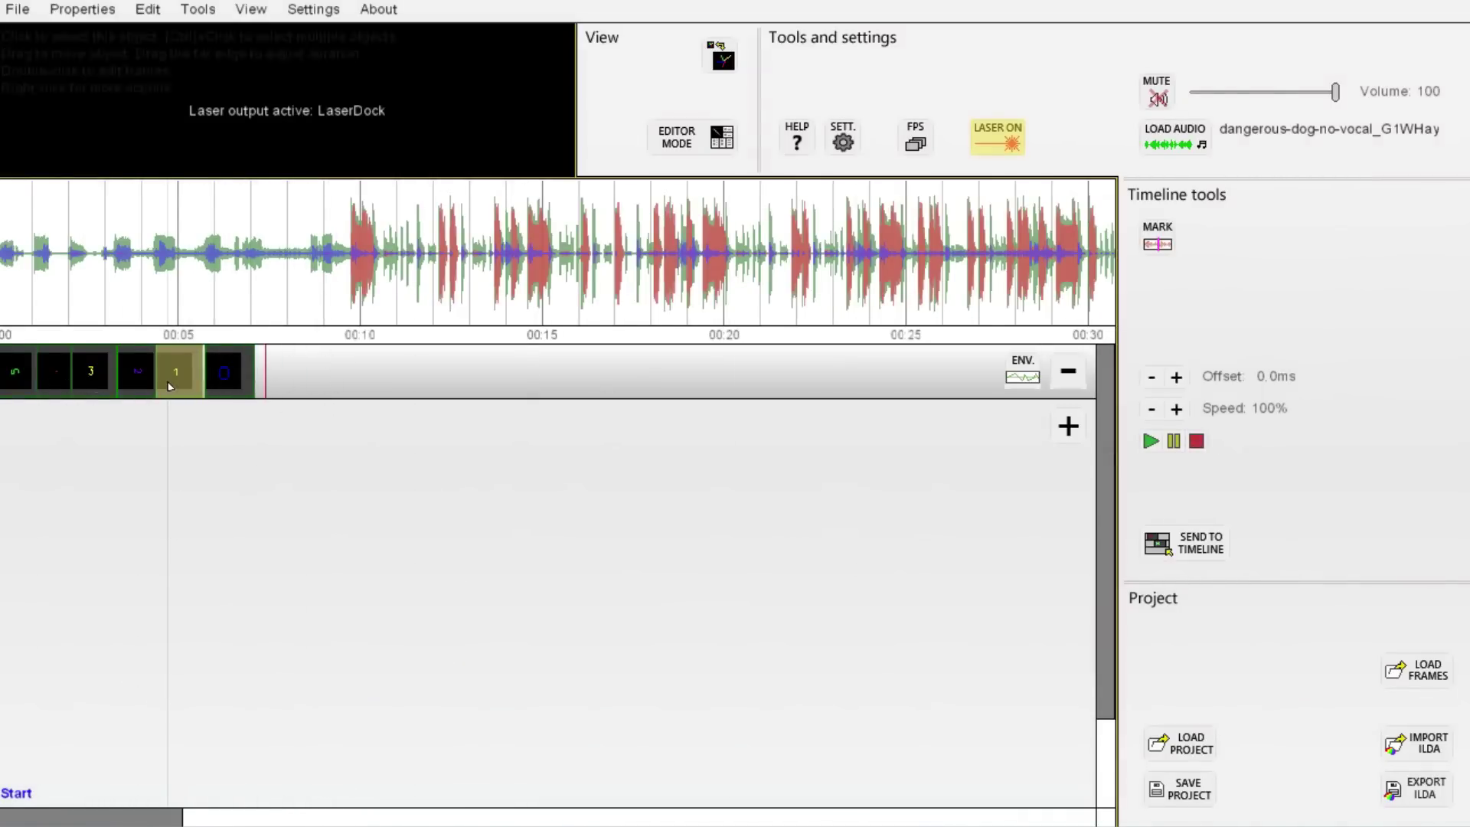
left_click(15, 11)
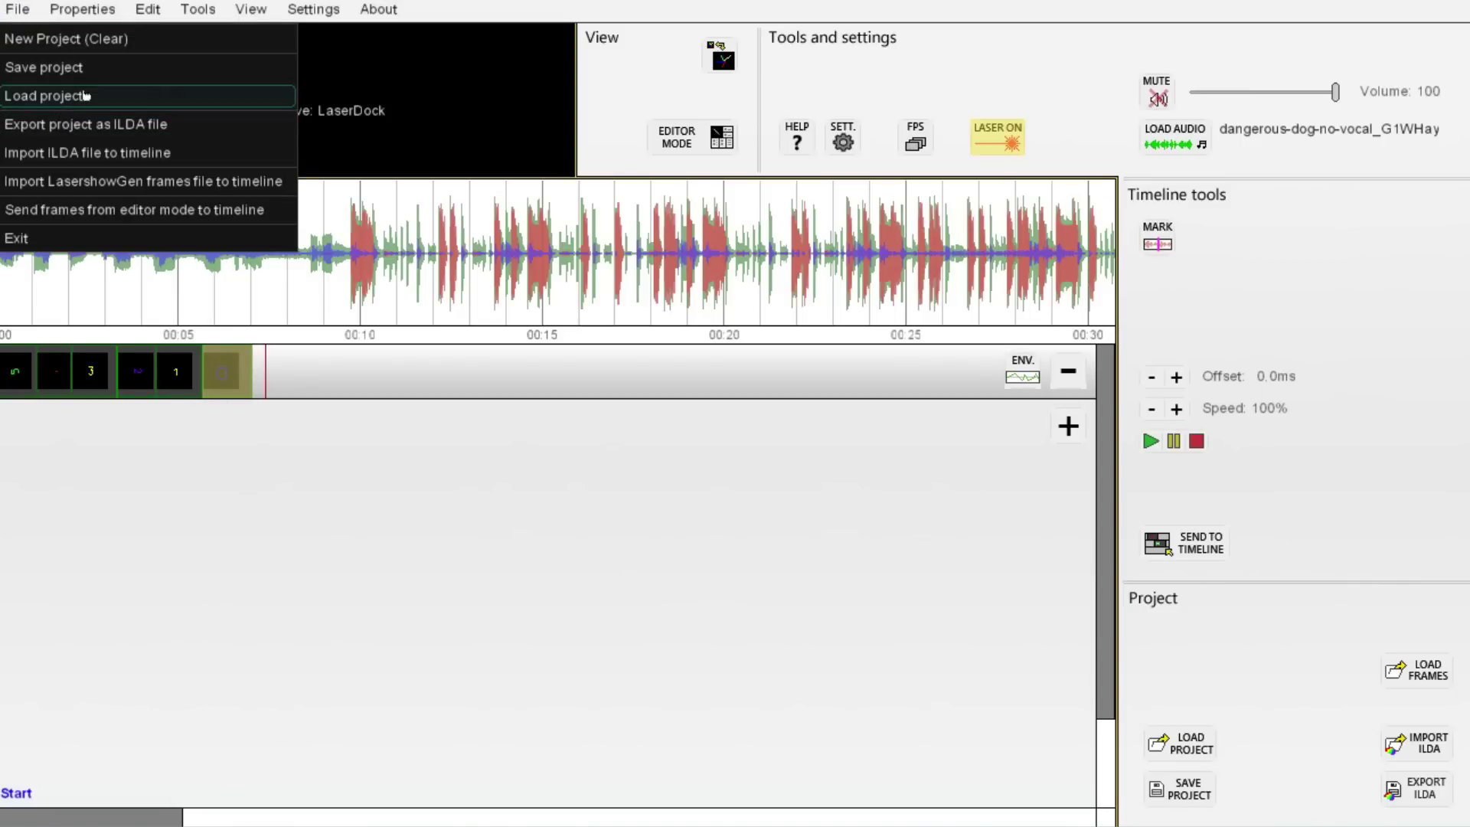
left_click(278, 388)
left_click(16, 10)
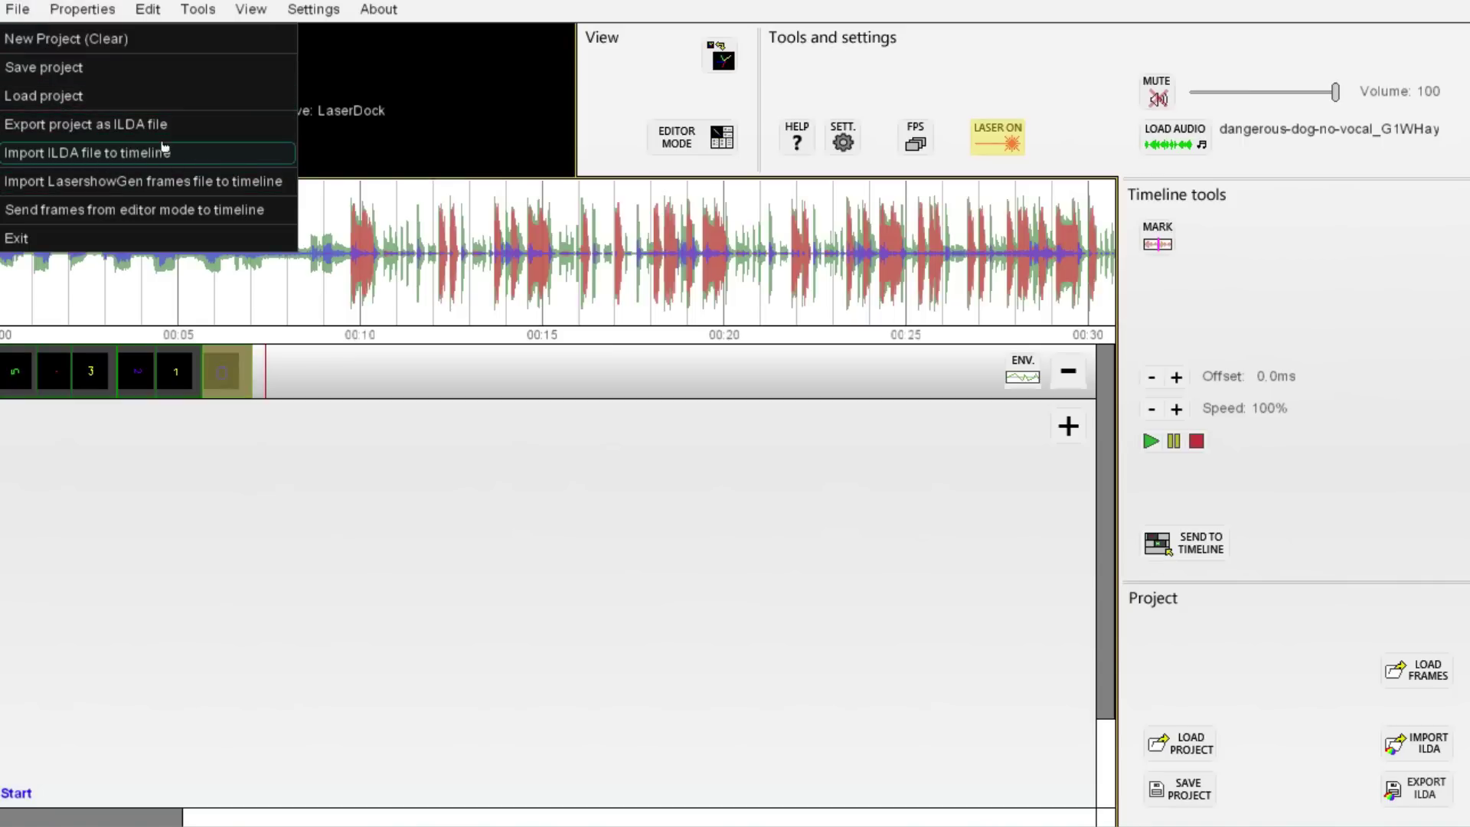
left_click(124, 96)
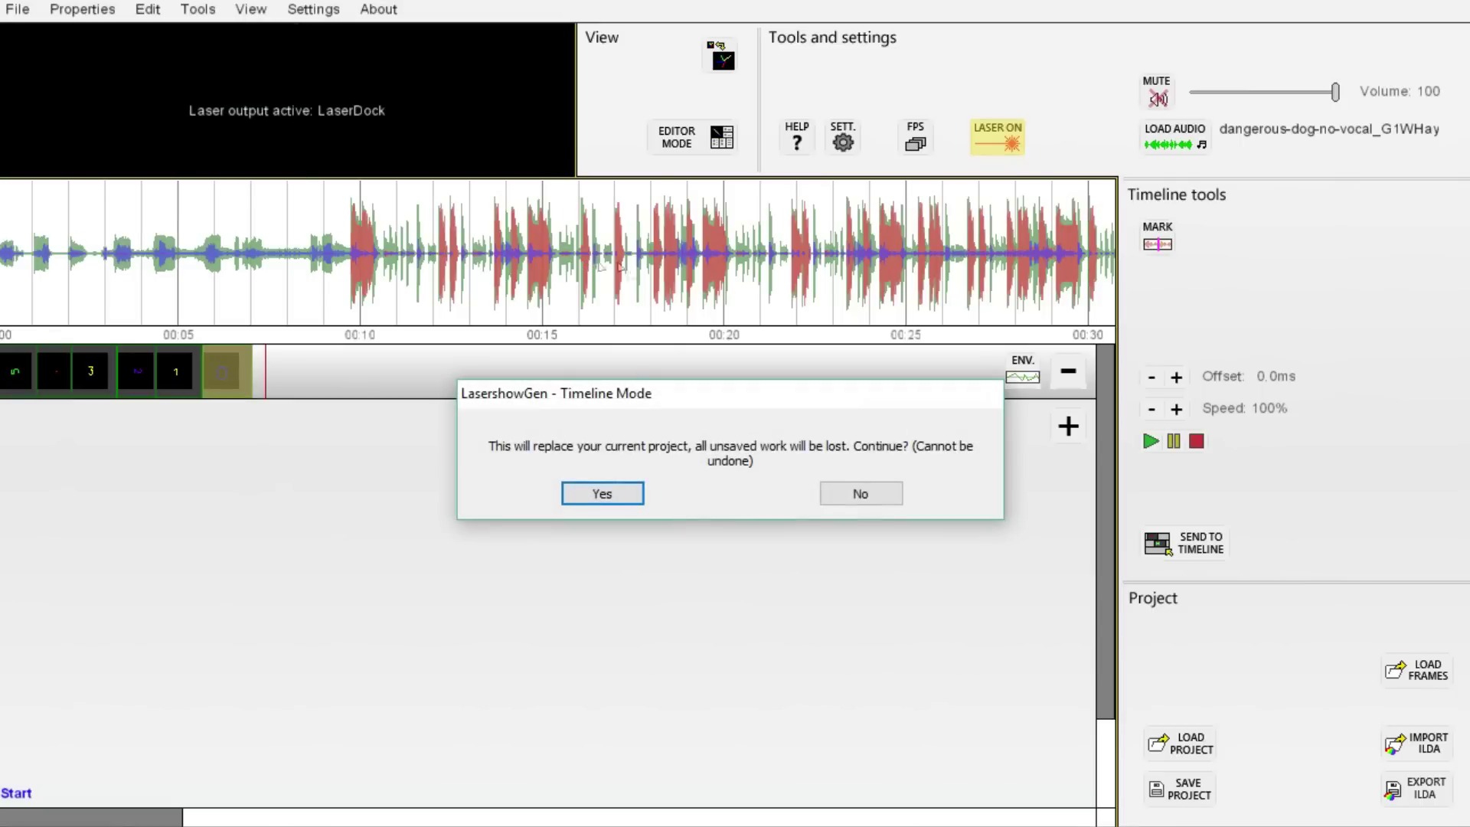
left_click(859, 494)
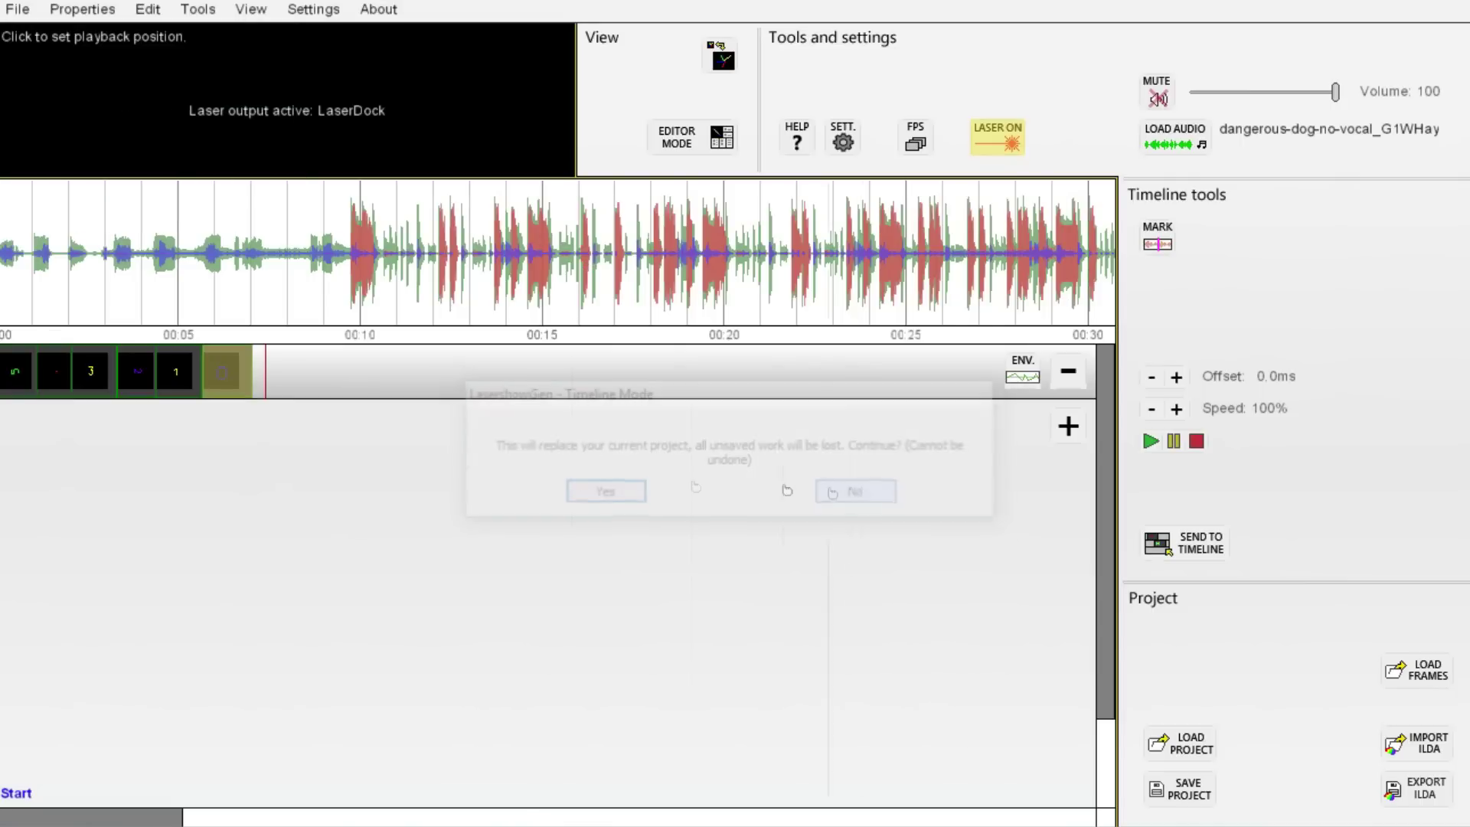
left_click(17, 9)
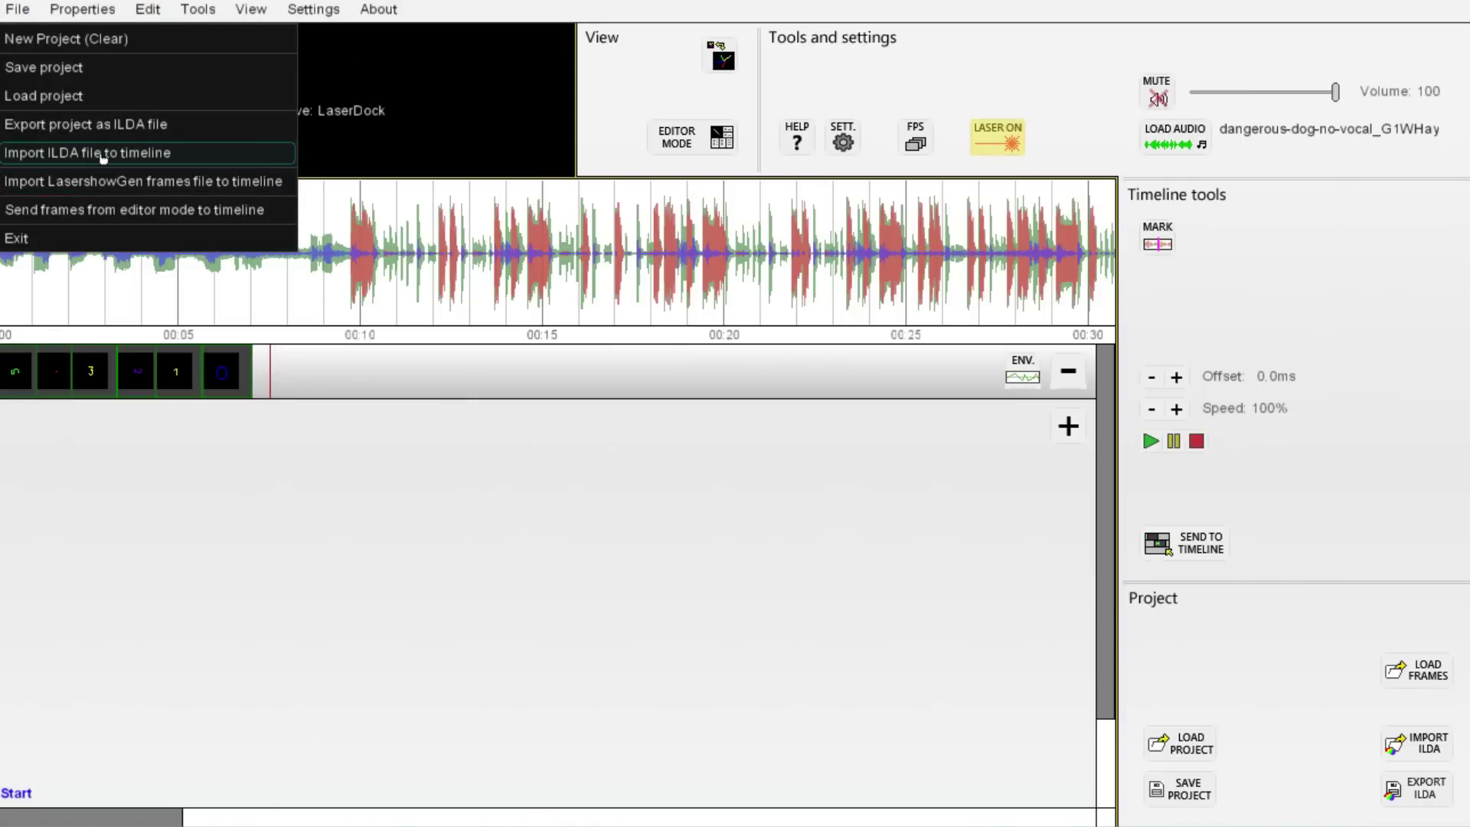
left_click(104, 153)
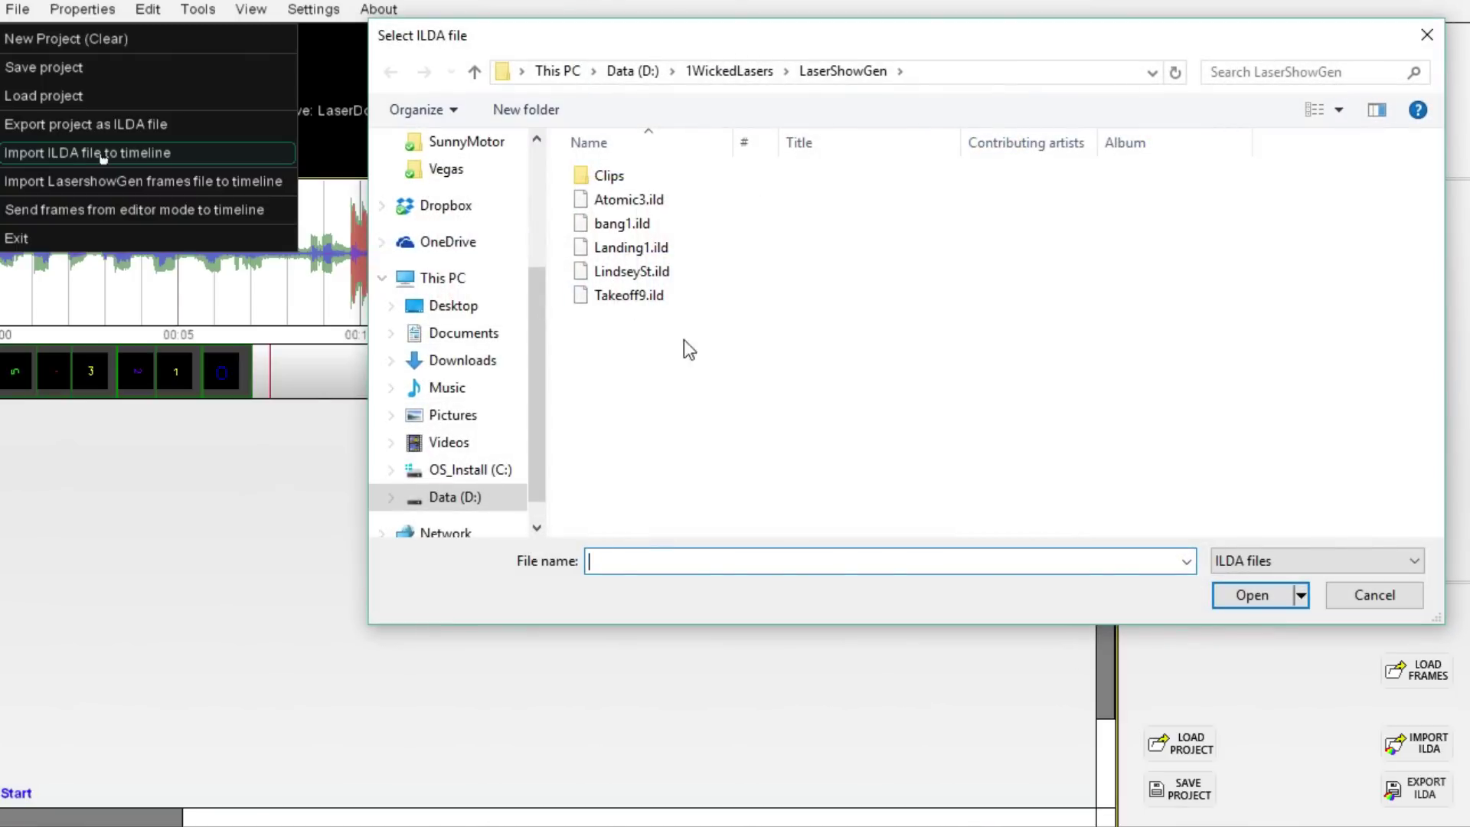
double_click(650, 200)
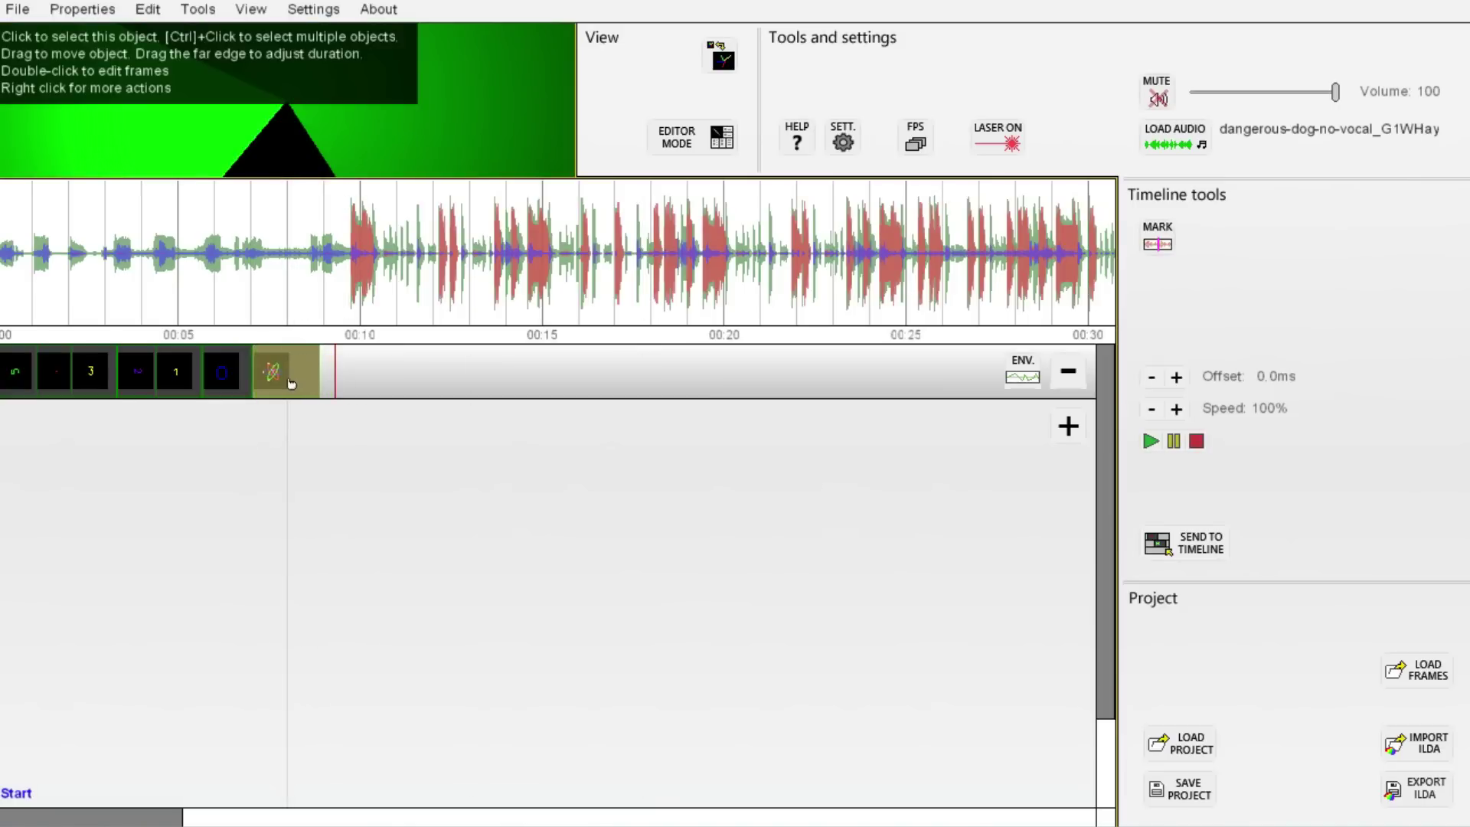
left_click(216, 464)
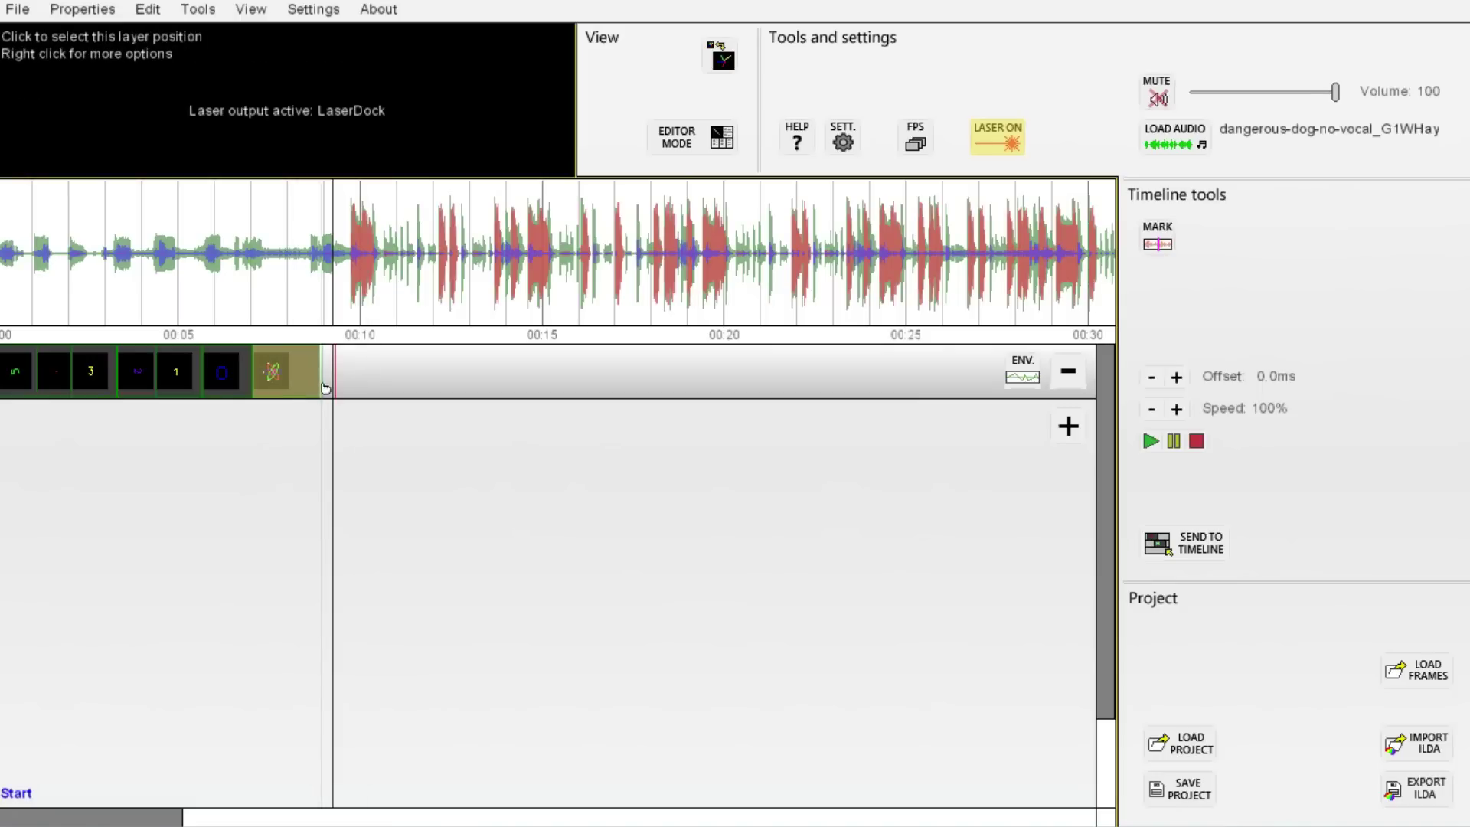
Import bang1.ild after the Atomic3 clip, select it, and switch laser output on with L.
left_click(18, 9)
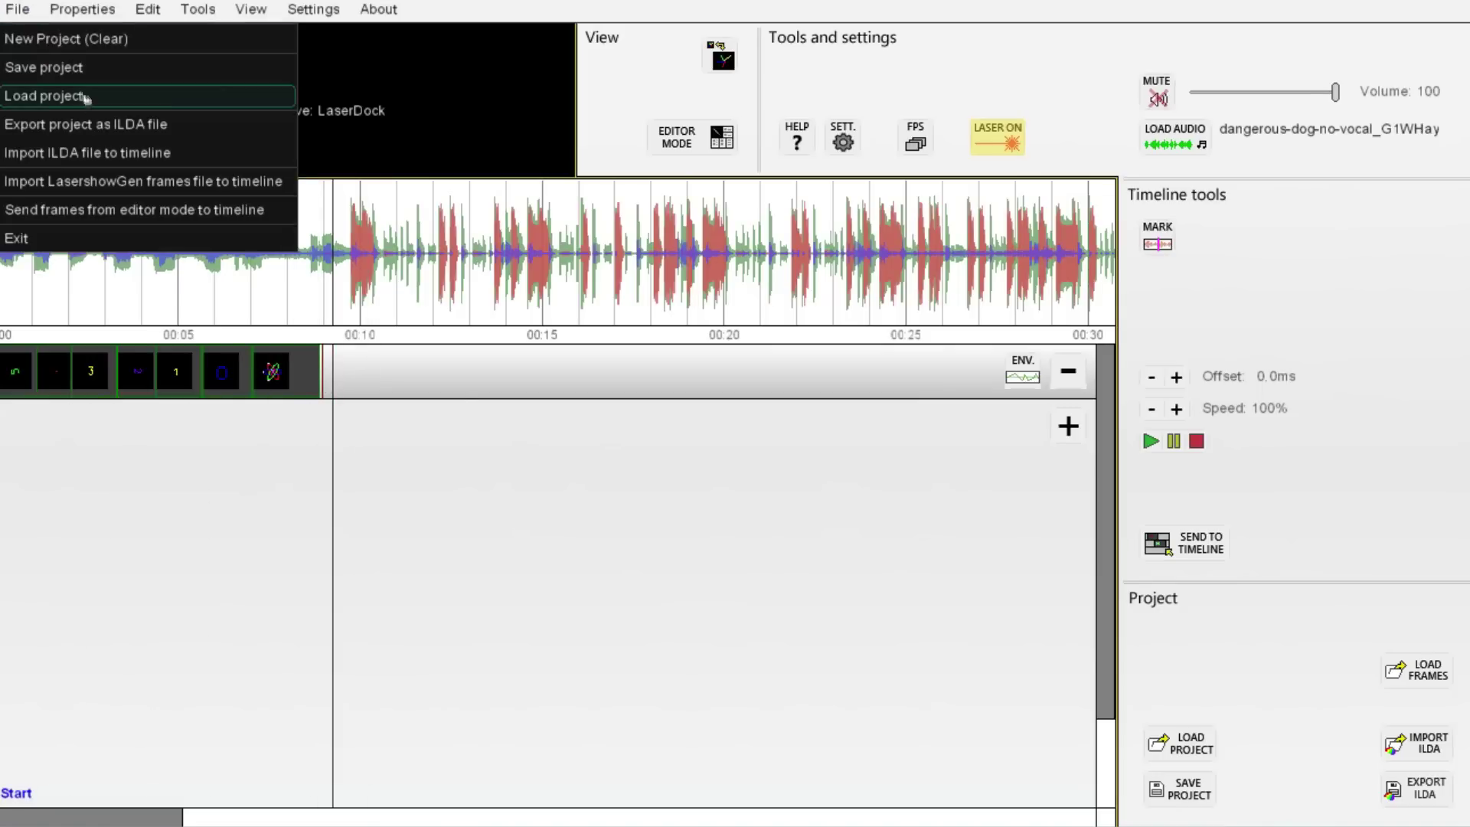
left_click(121, 153)
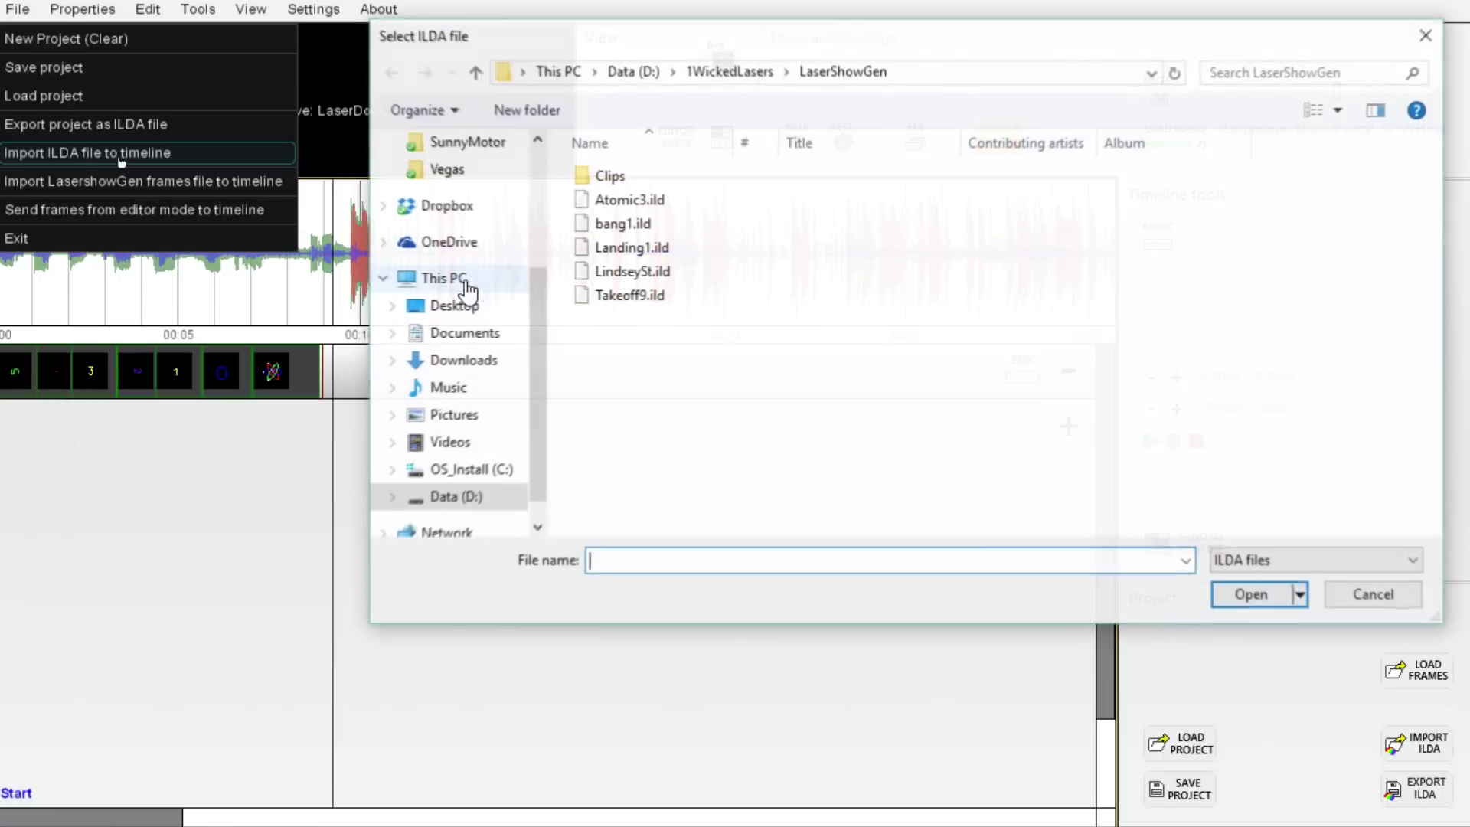
double_click(682, 224)
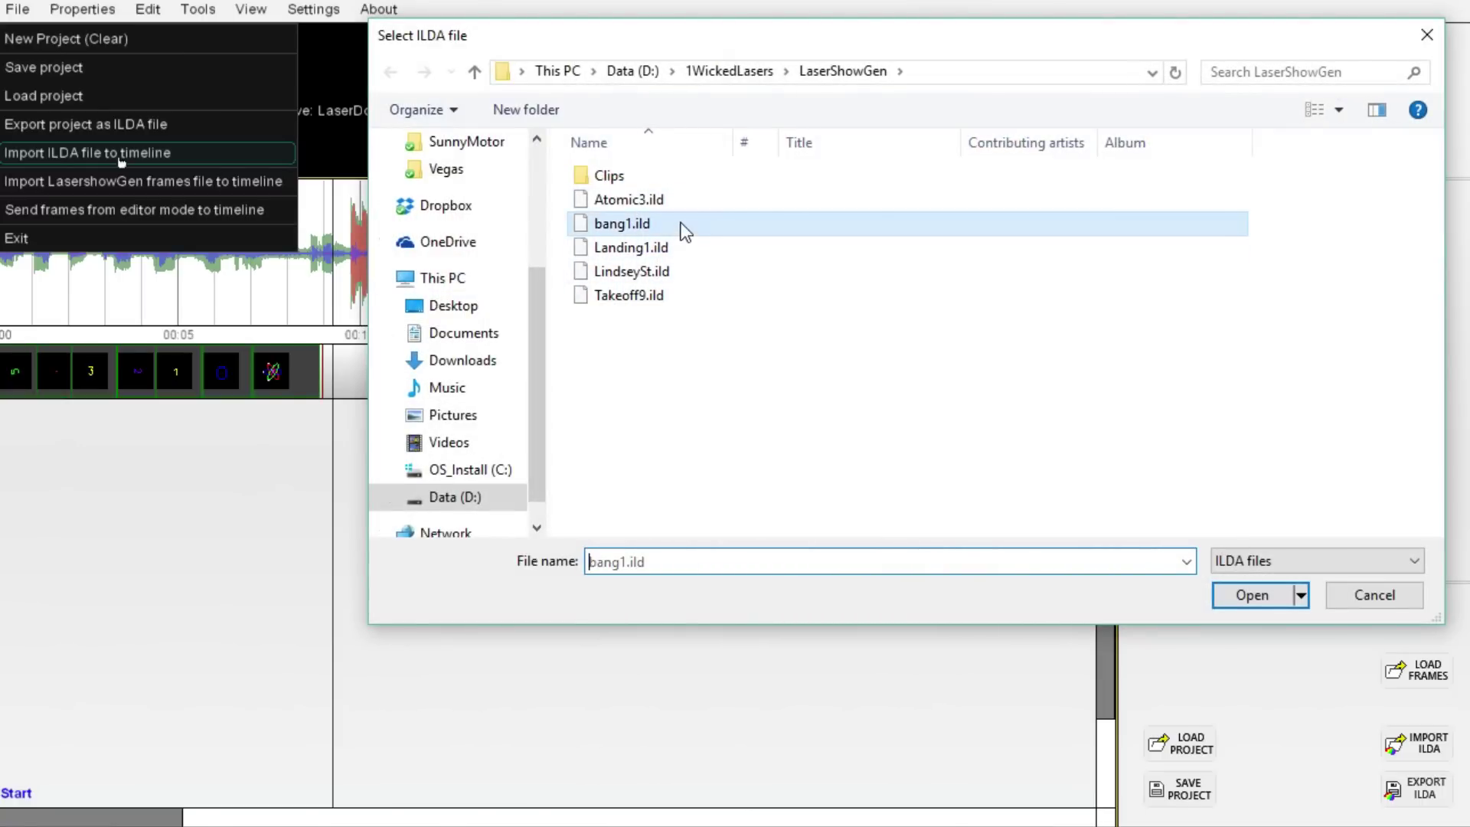
scroll(337, 425, "up", 3)
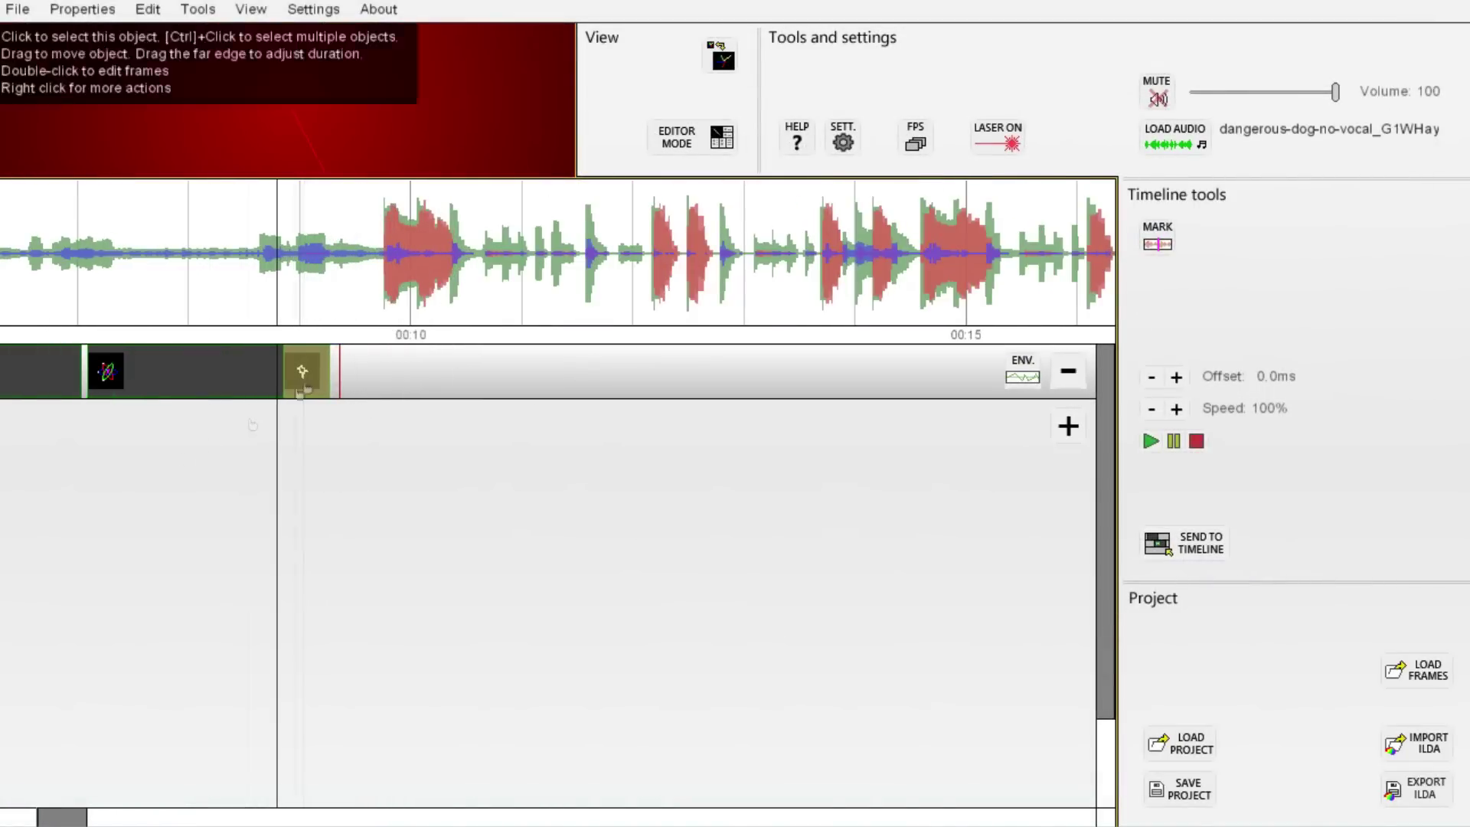
left_click(127, 389)
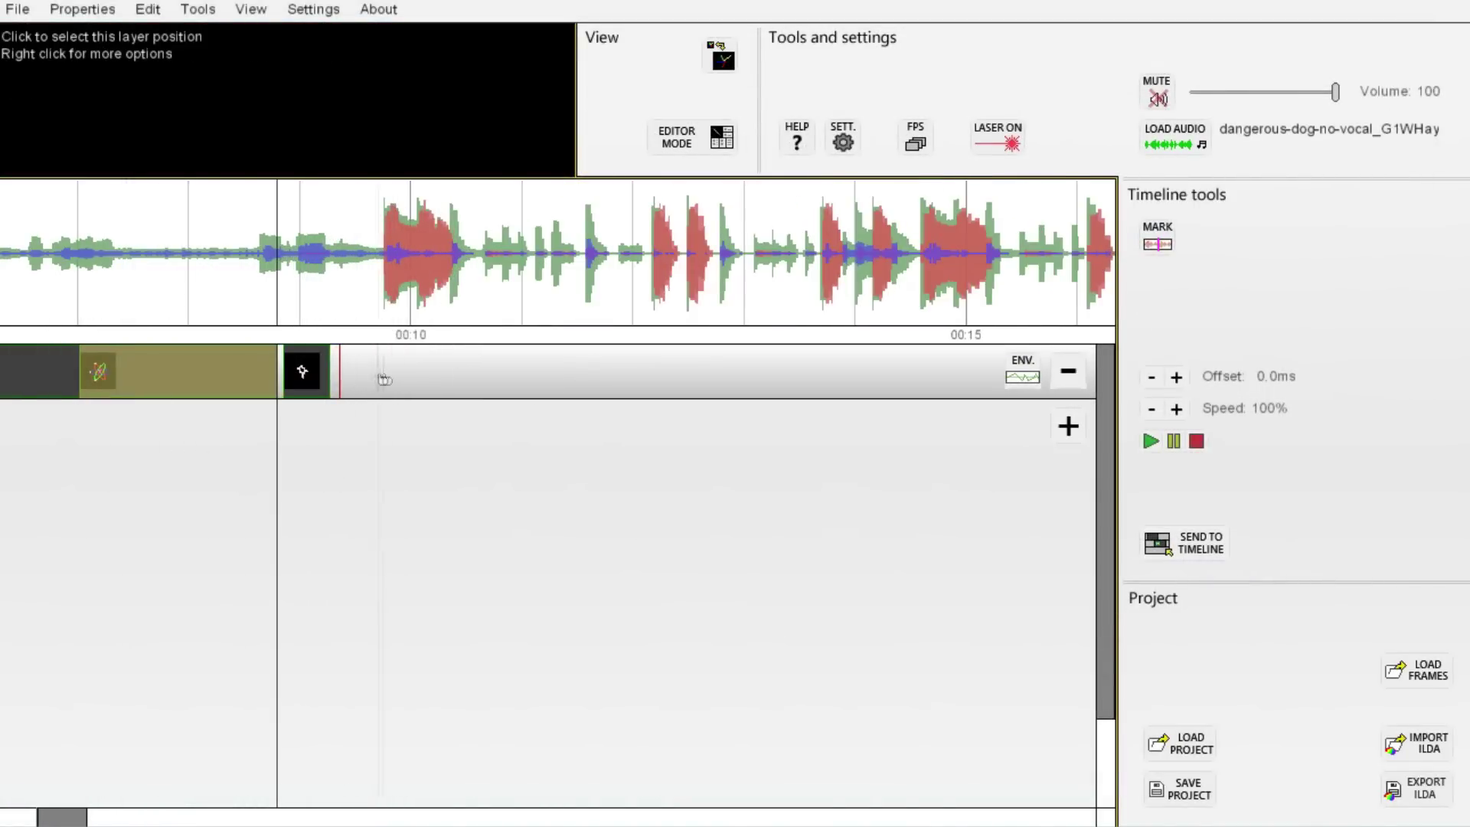
left_click(300, 371)
key("l")
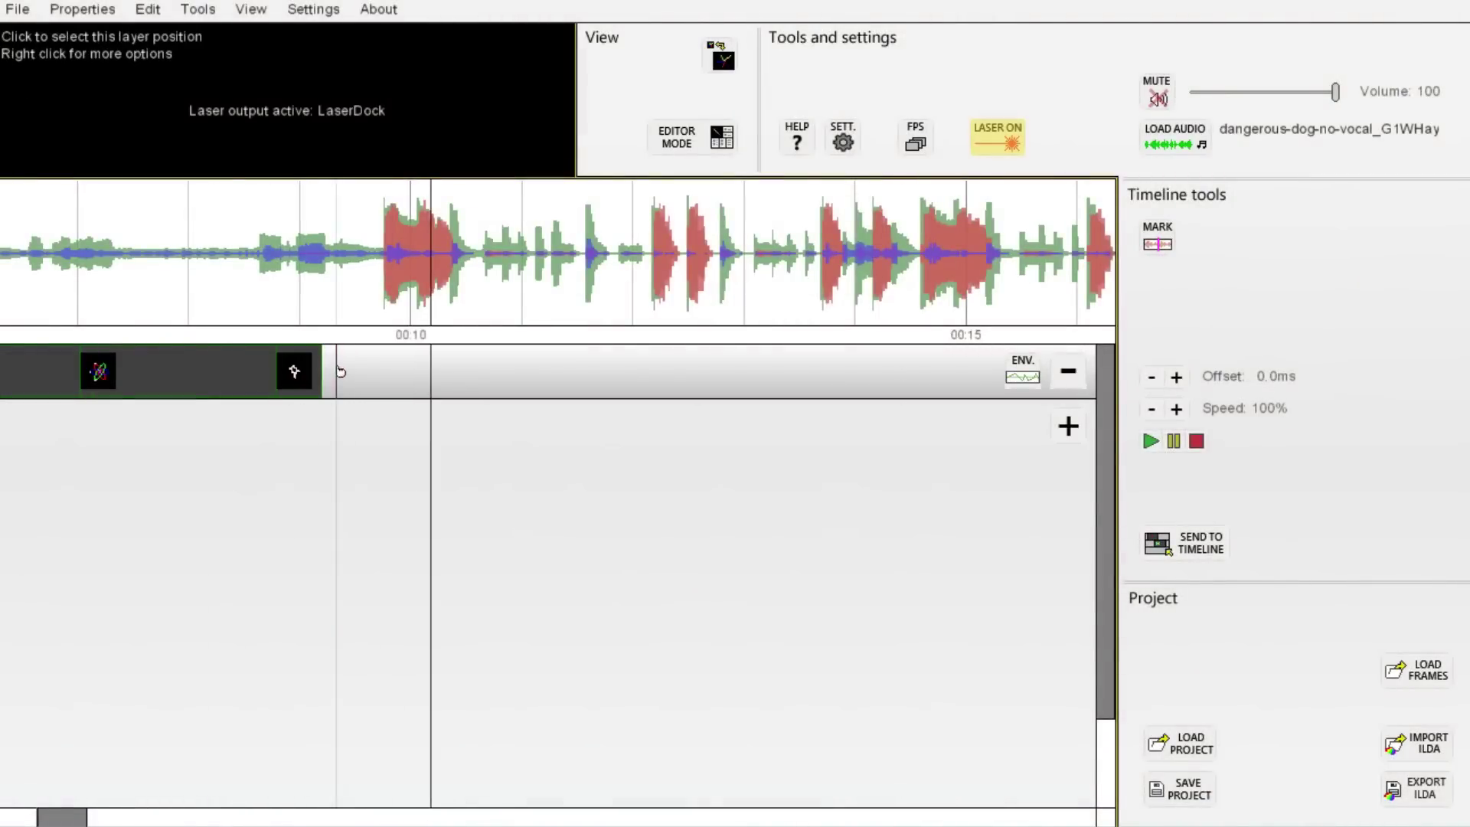
Import the next .ild file, apparently LindseySt.ild, after the bang1 clip and set the playhead.
left_click(25, 11)
left_click(31, 96)
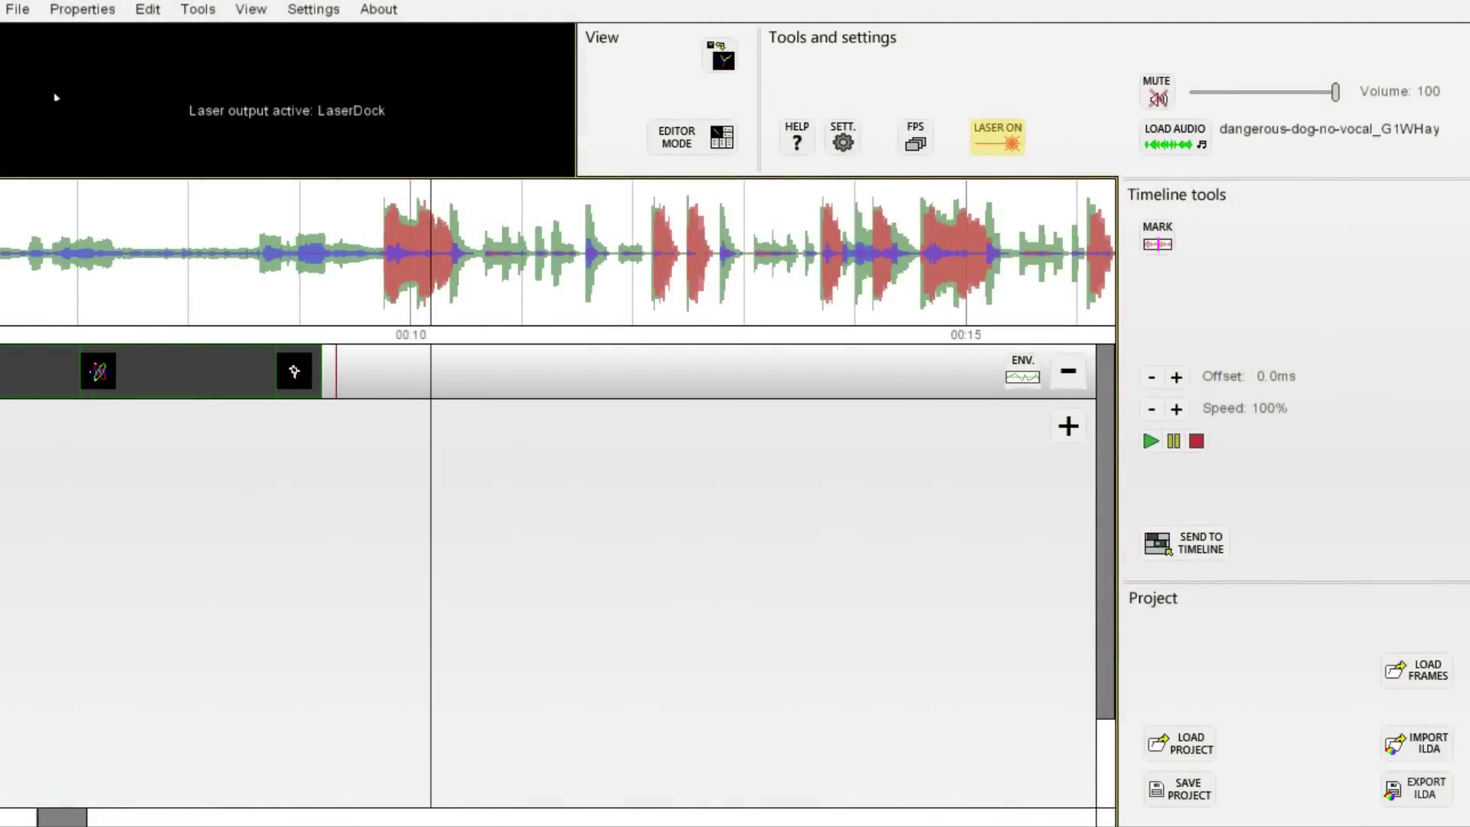
left_click(855, 496)
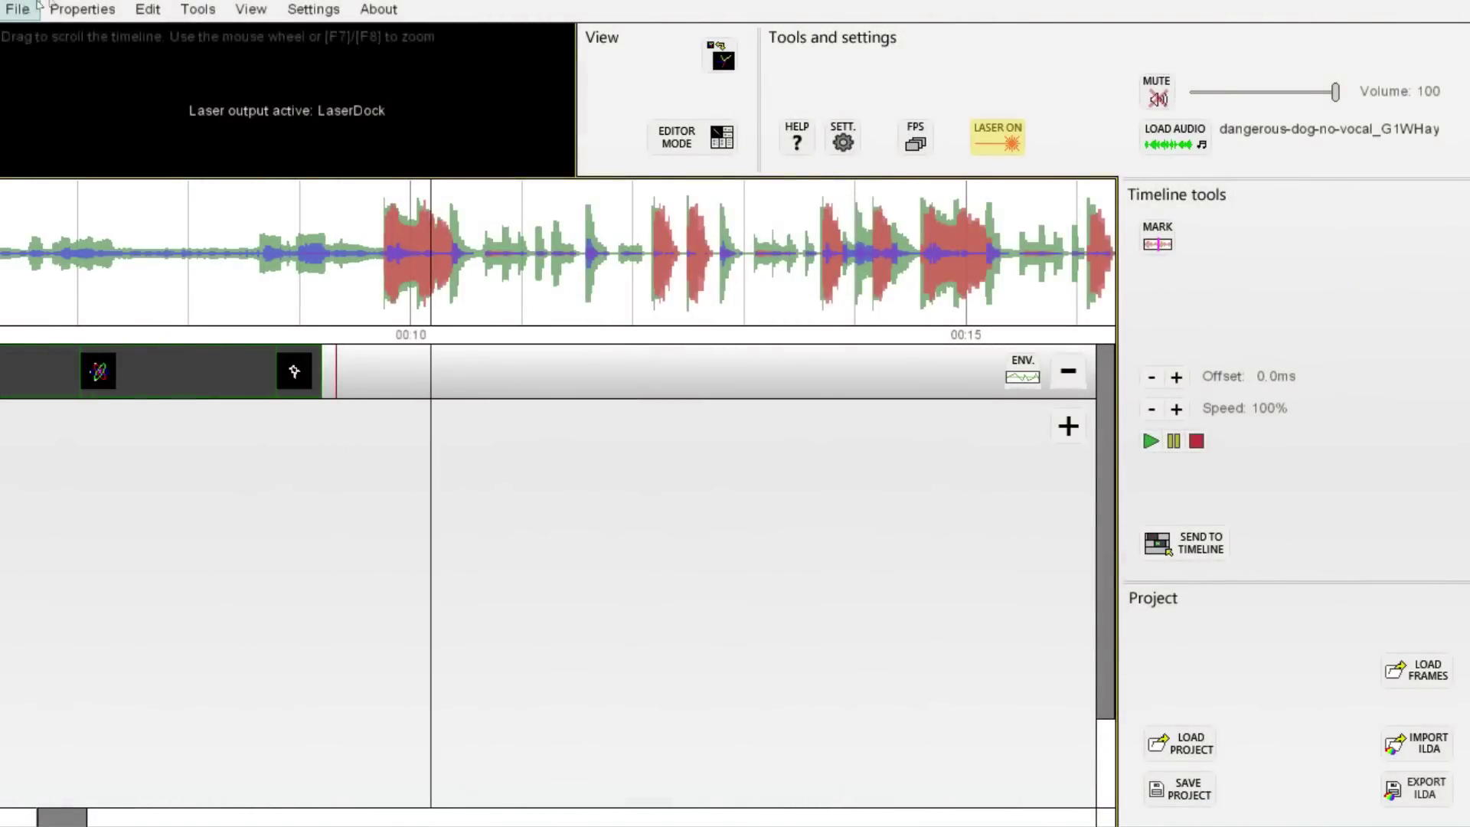
left_click(17, 9)
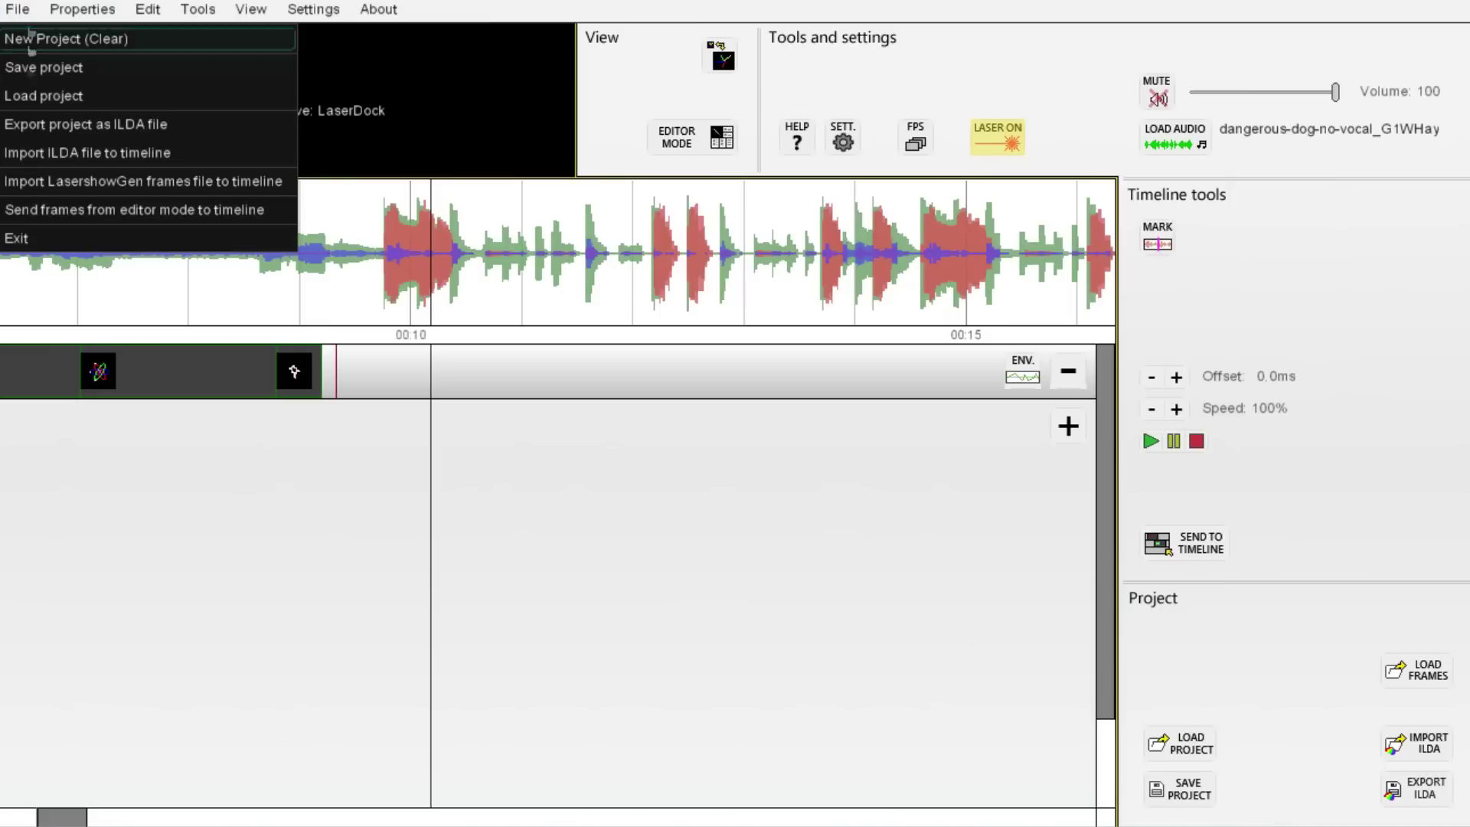
left_click(123, 153)
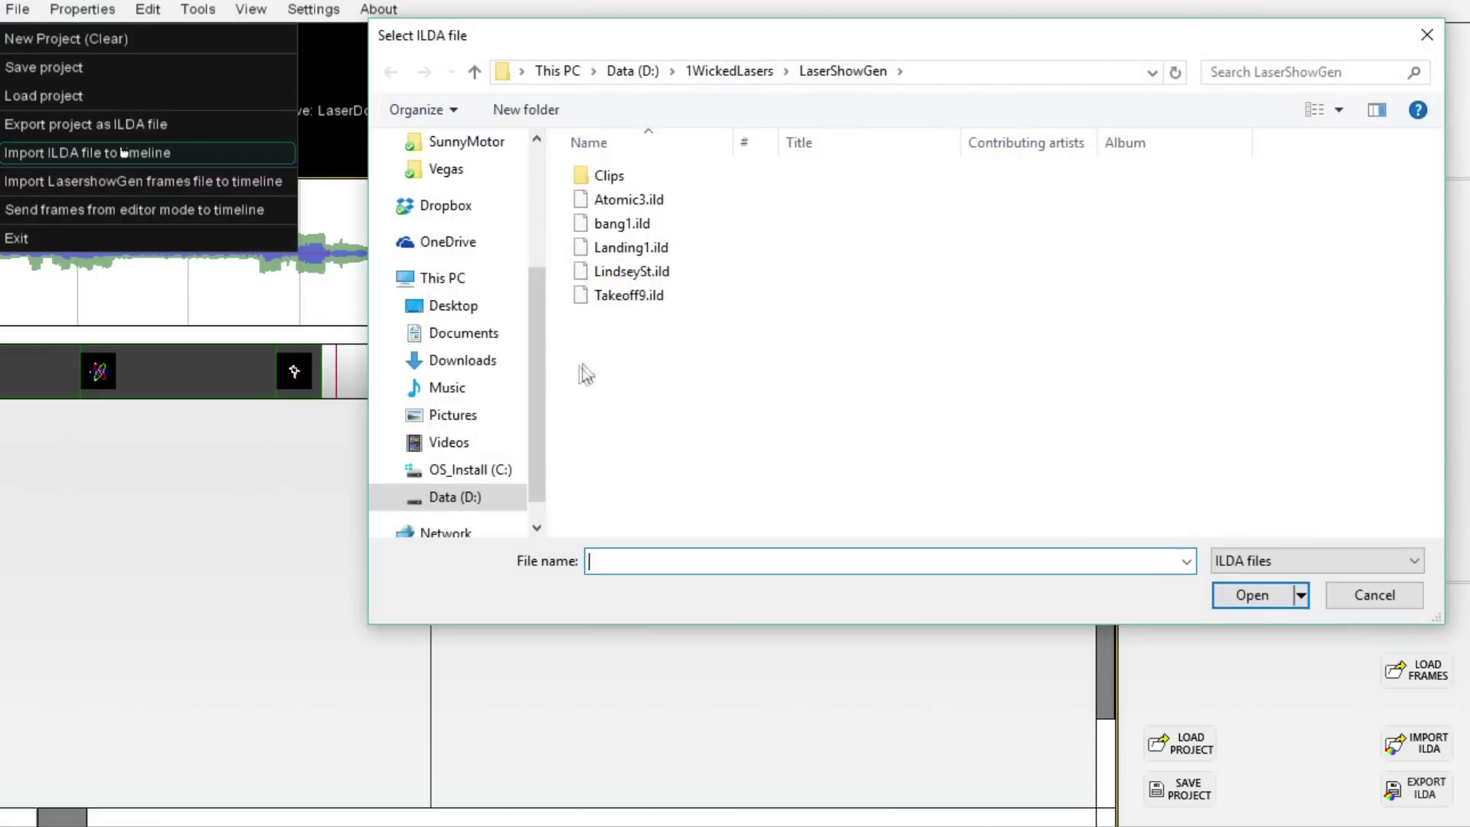
double_click(672, 297)
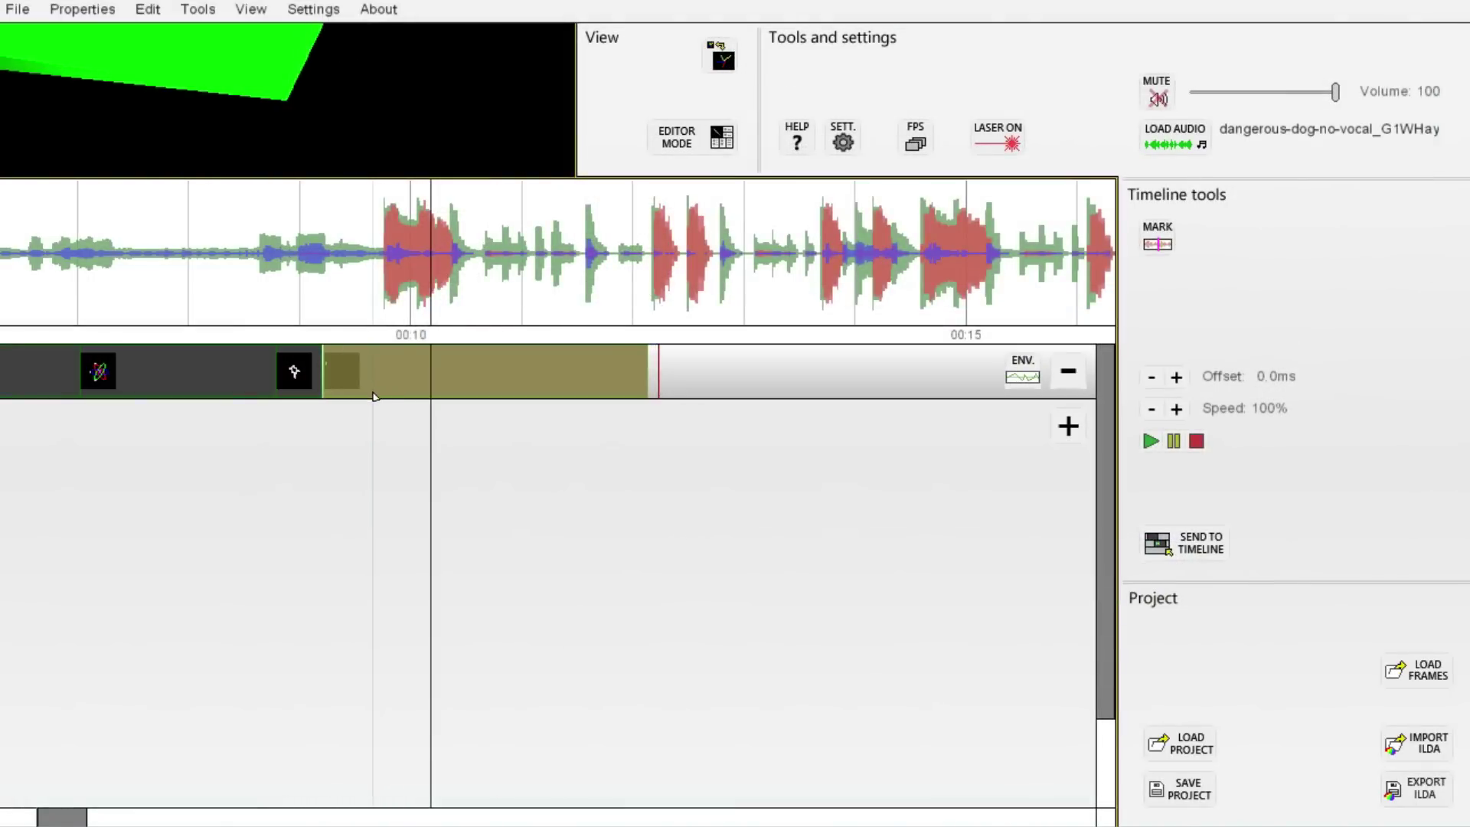
left_click(257, 437)
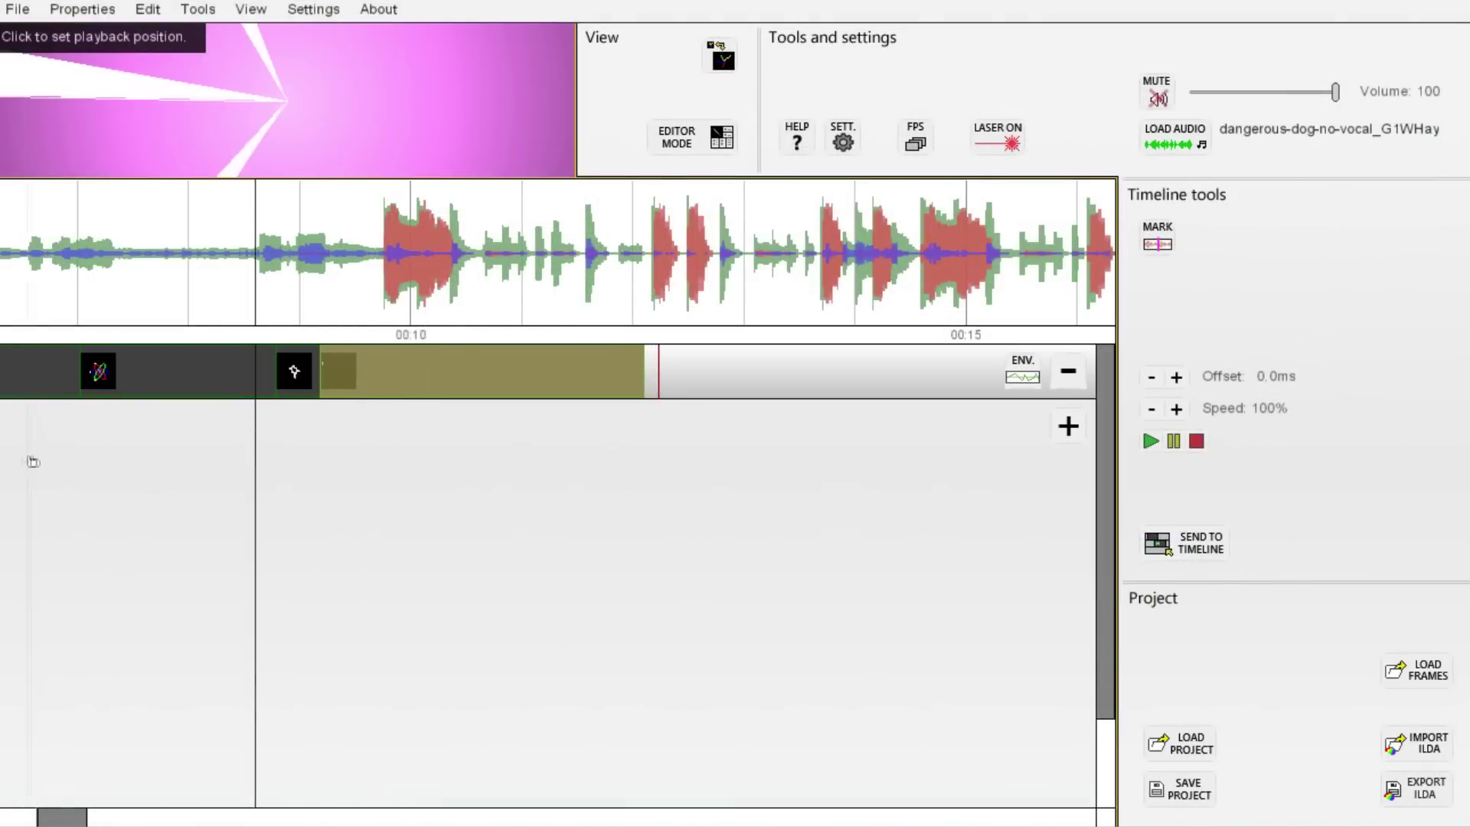
scroll(100, 479, "down", 5)
left_click(786, 151)
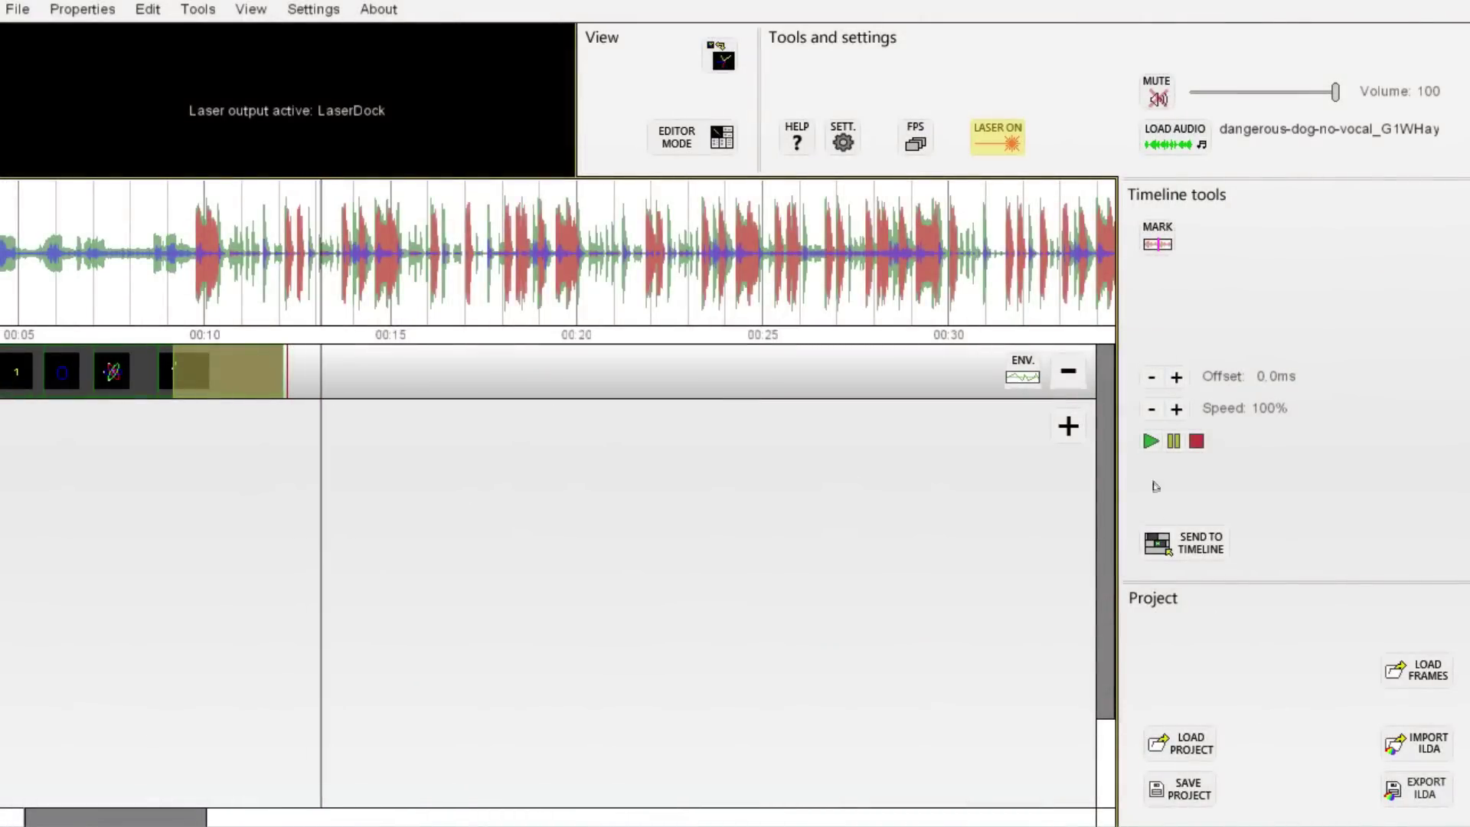
Stop playback and import LindseySt.ild onto the end of the timeline.
left_click(1196, 441)
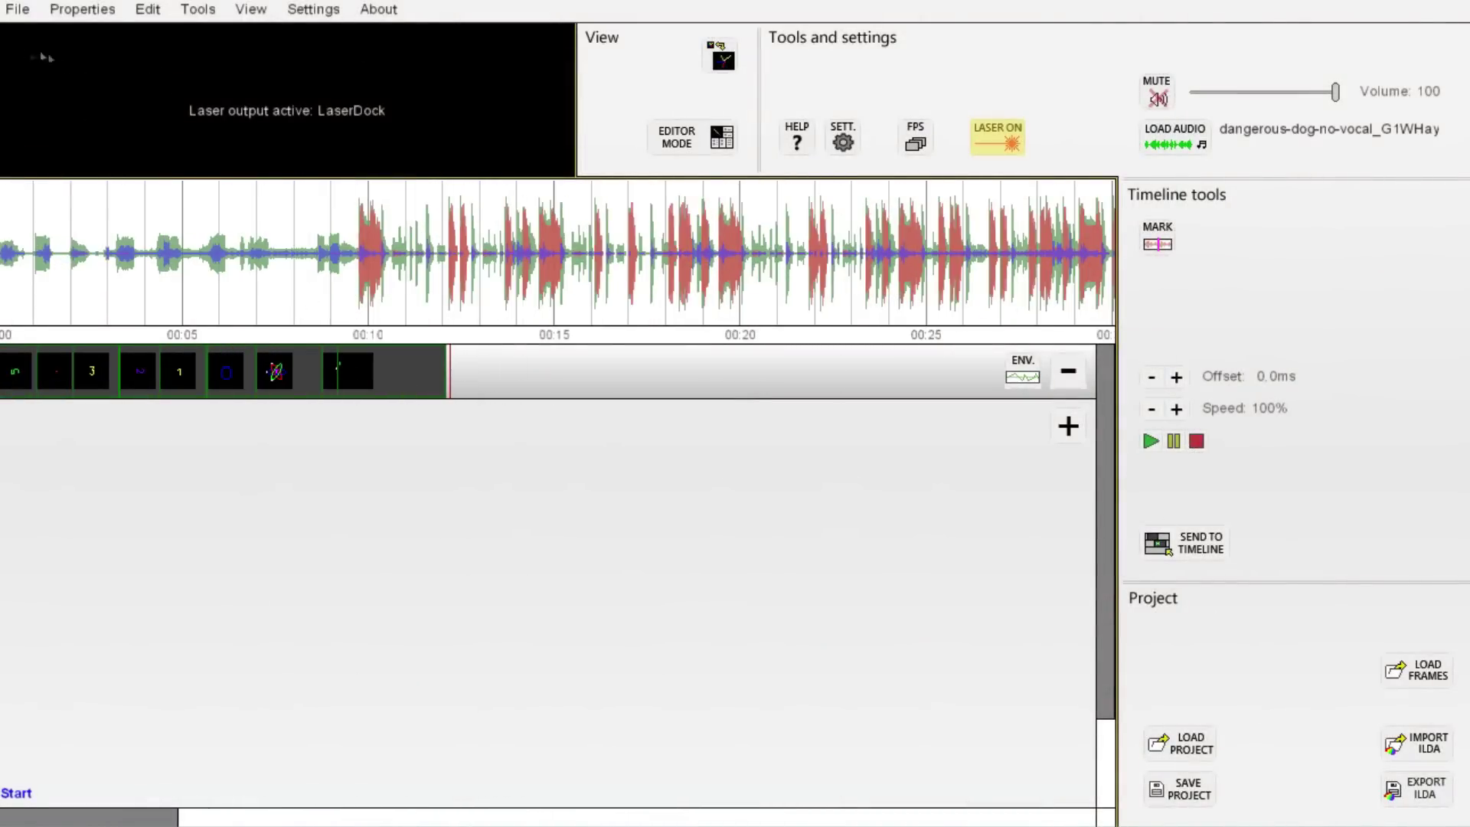
left_click(17, 10)
left_click(46, 95)
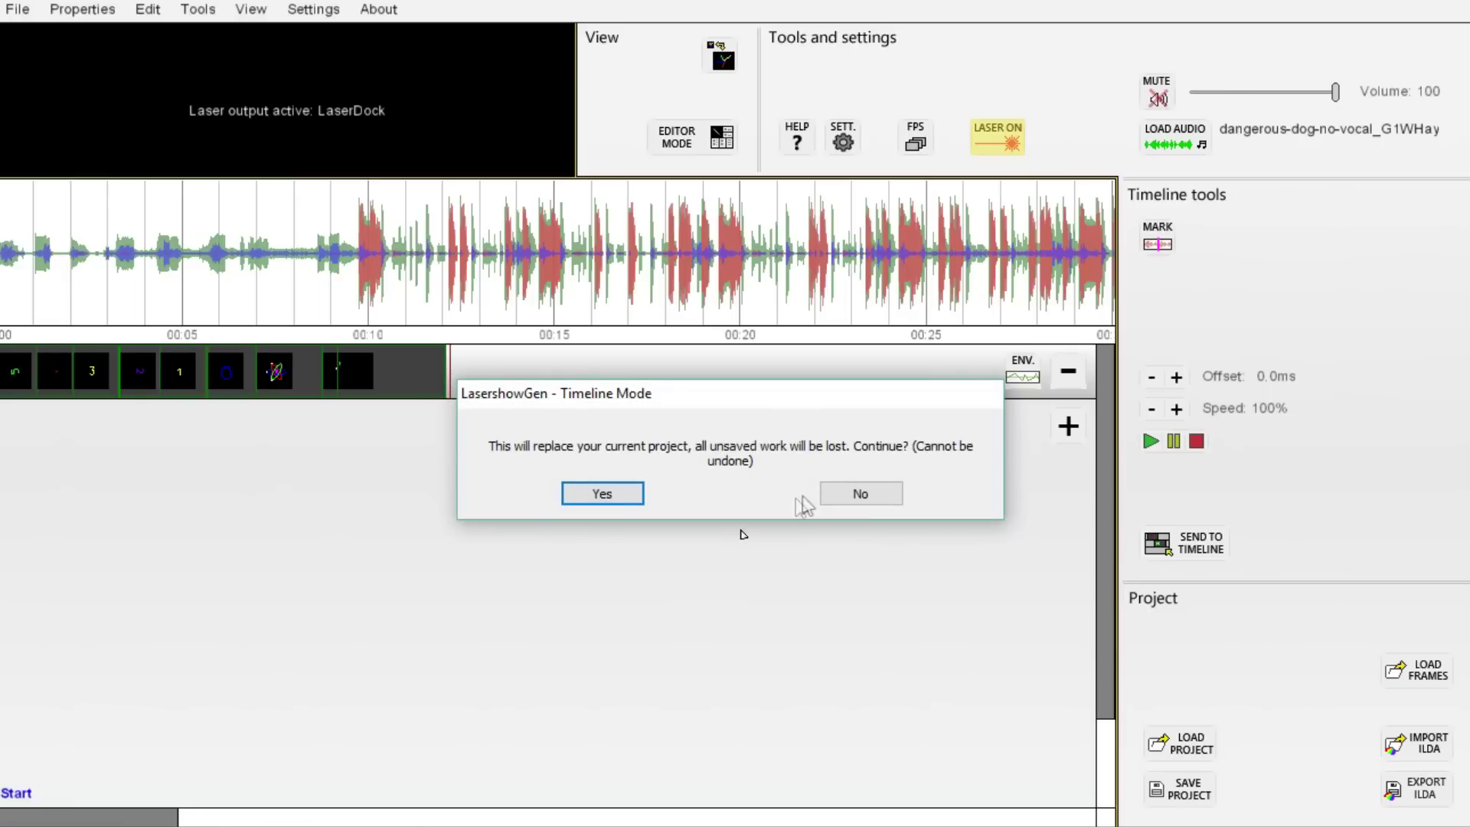
left_click(859, 496)
left_click(17, 9)
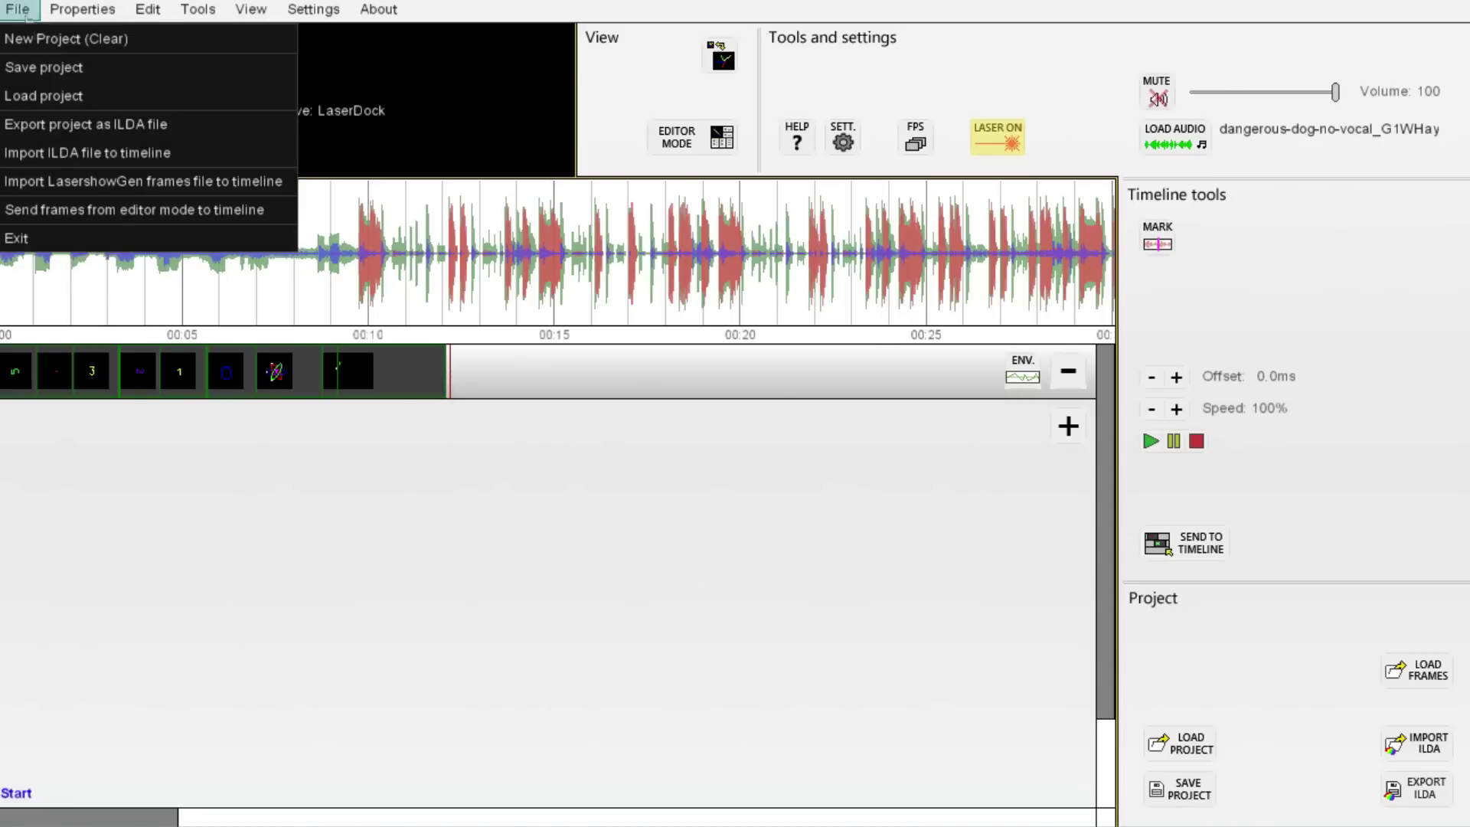
left_click(118, 153)
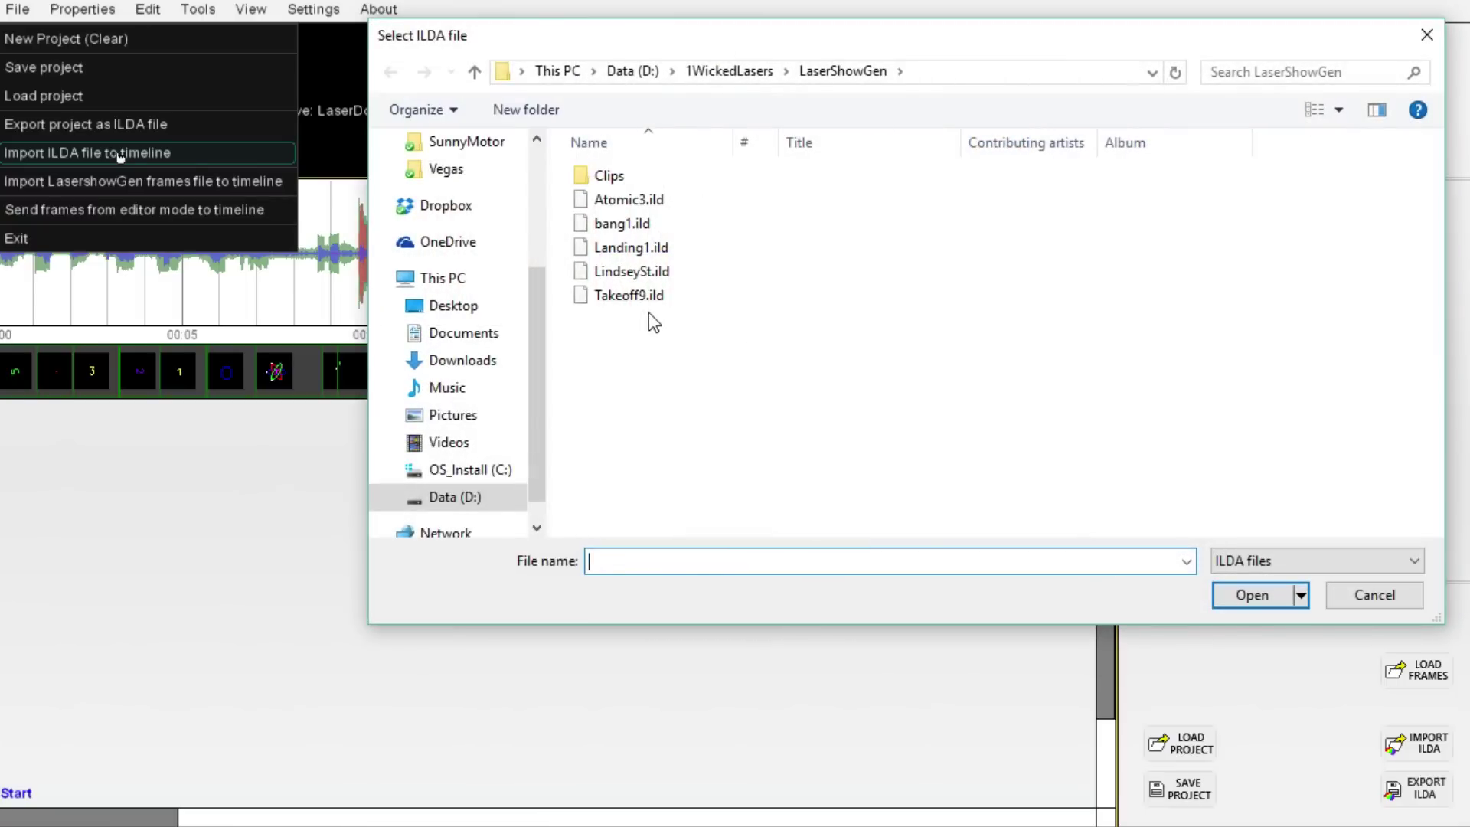
left_click(652, 277)
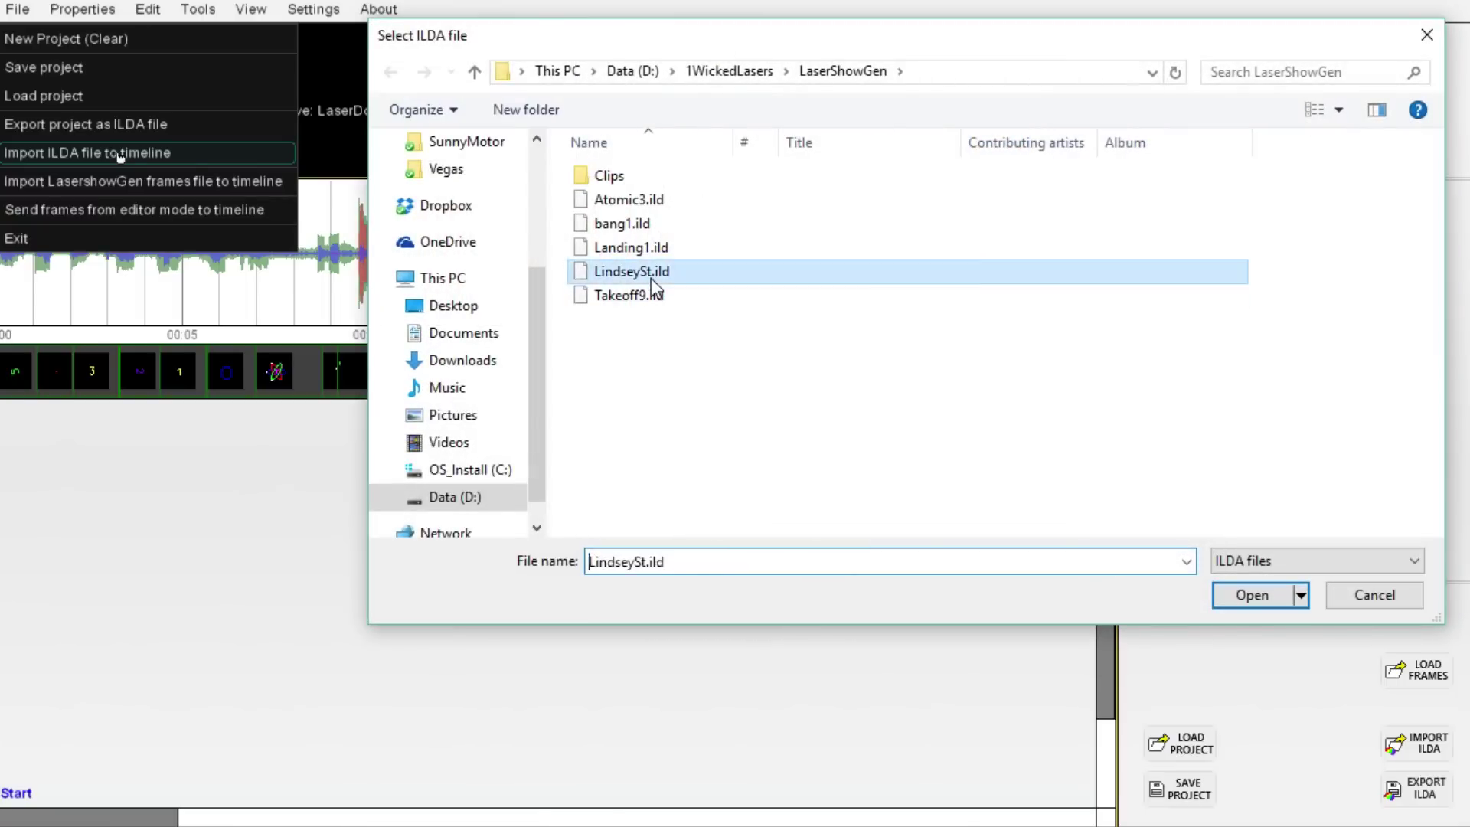
double_click(652, 280)
Select the LindseySt clip, set the playhead on it, and turn live laser output on.
left_click(476, 372)
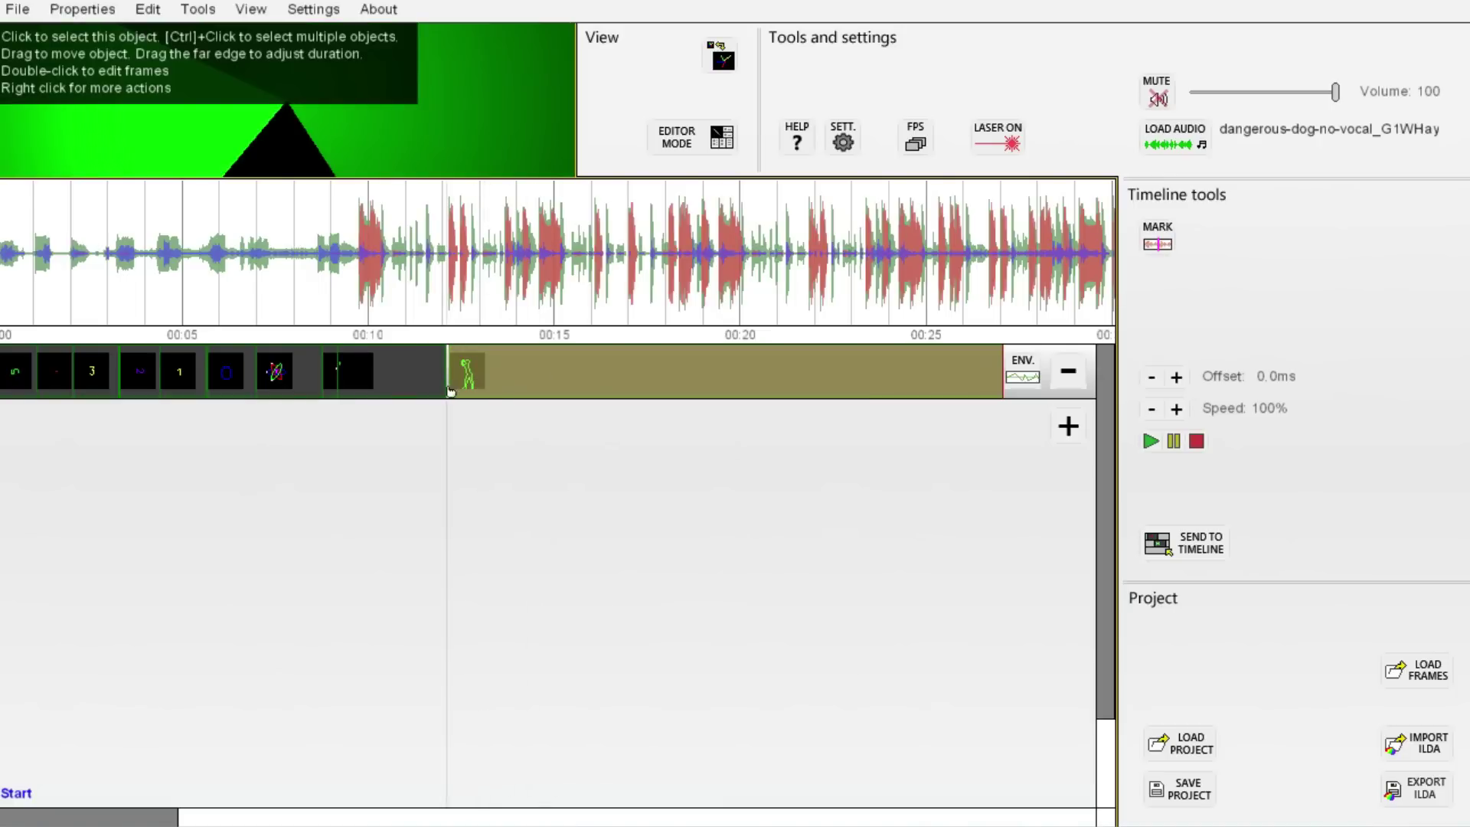
scroll(471, 451, "up", 1)
scroll(470, 451, "up", 2)
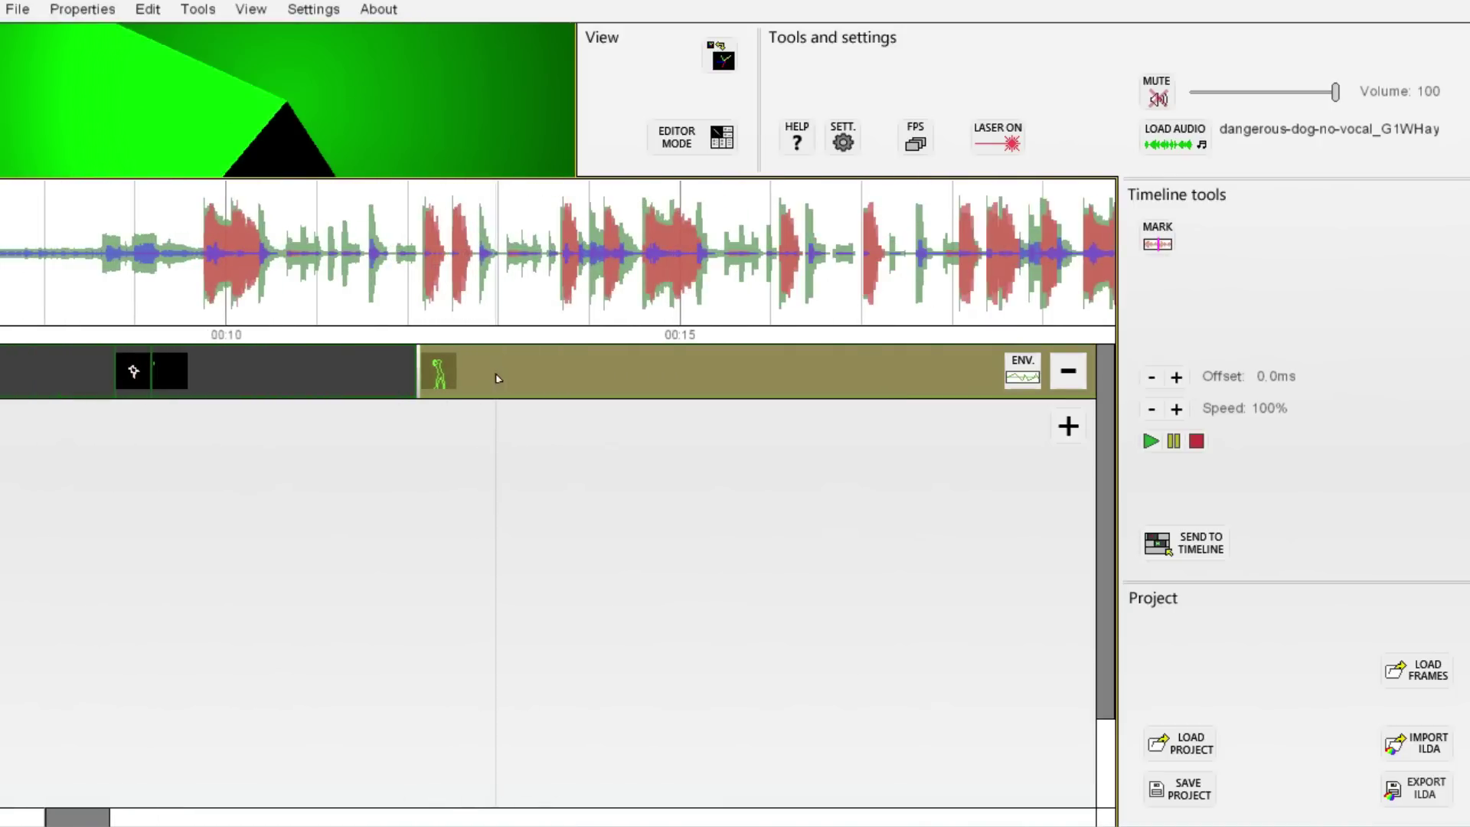
left_click(399, 450)
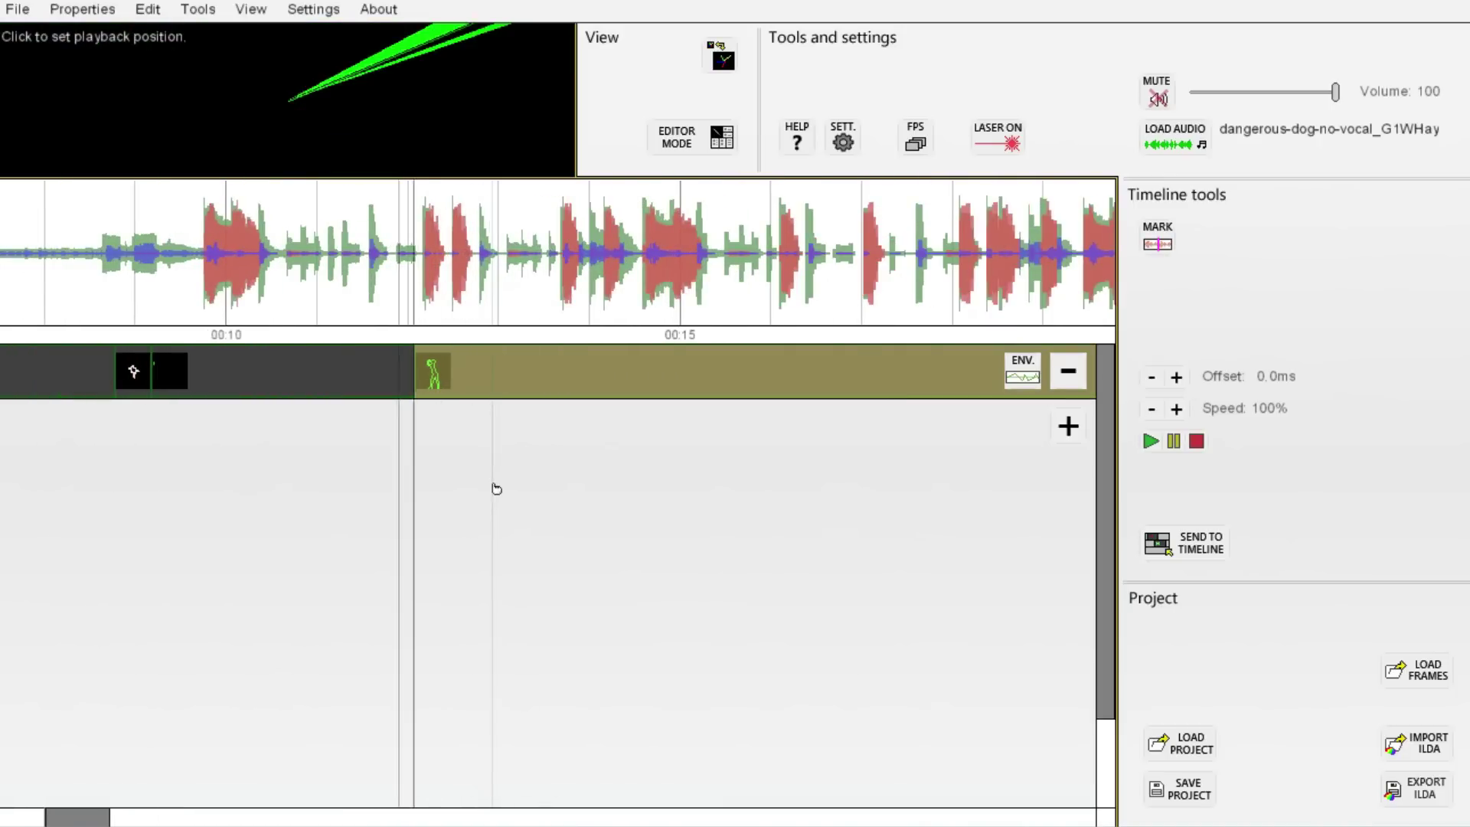
scroll(496, 489, "down", 1)
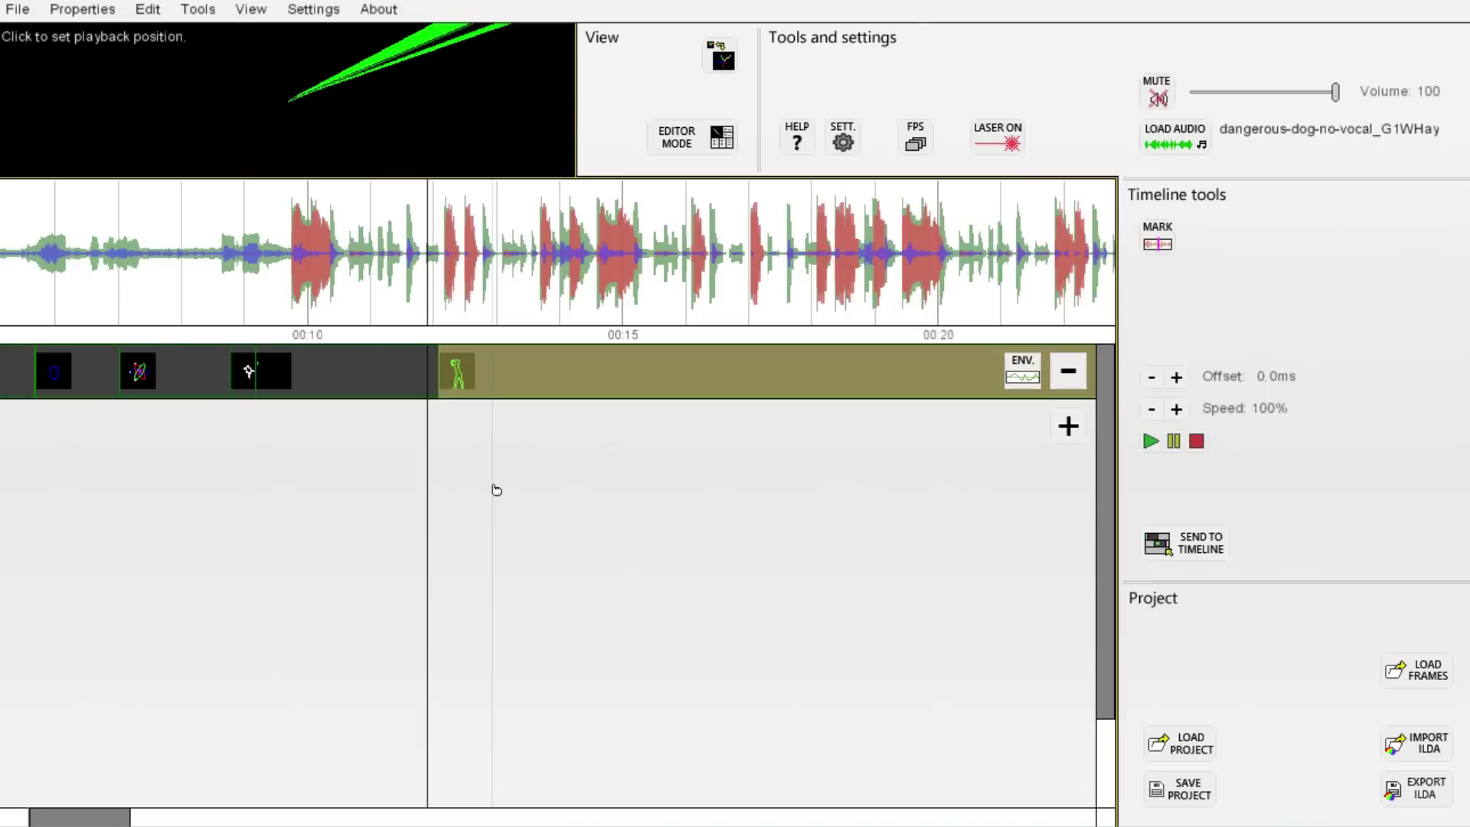
left_click(996, 141)
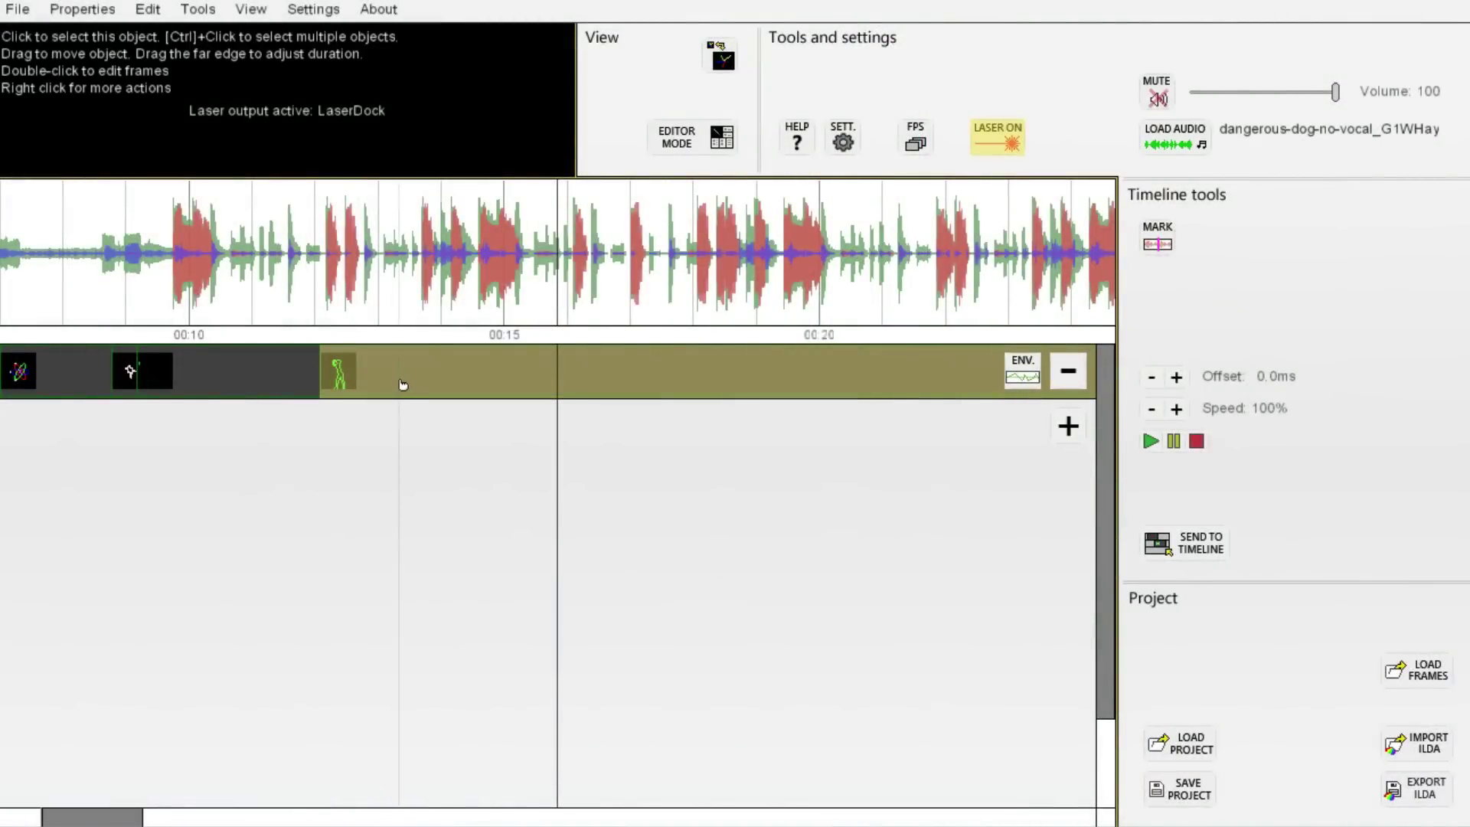
Open the LindseySt clip in the frame editor and shrink the dancer figure.
right_click(480, 372)
left_click(397, 373)
right_click(454, 371)
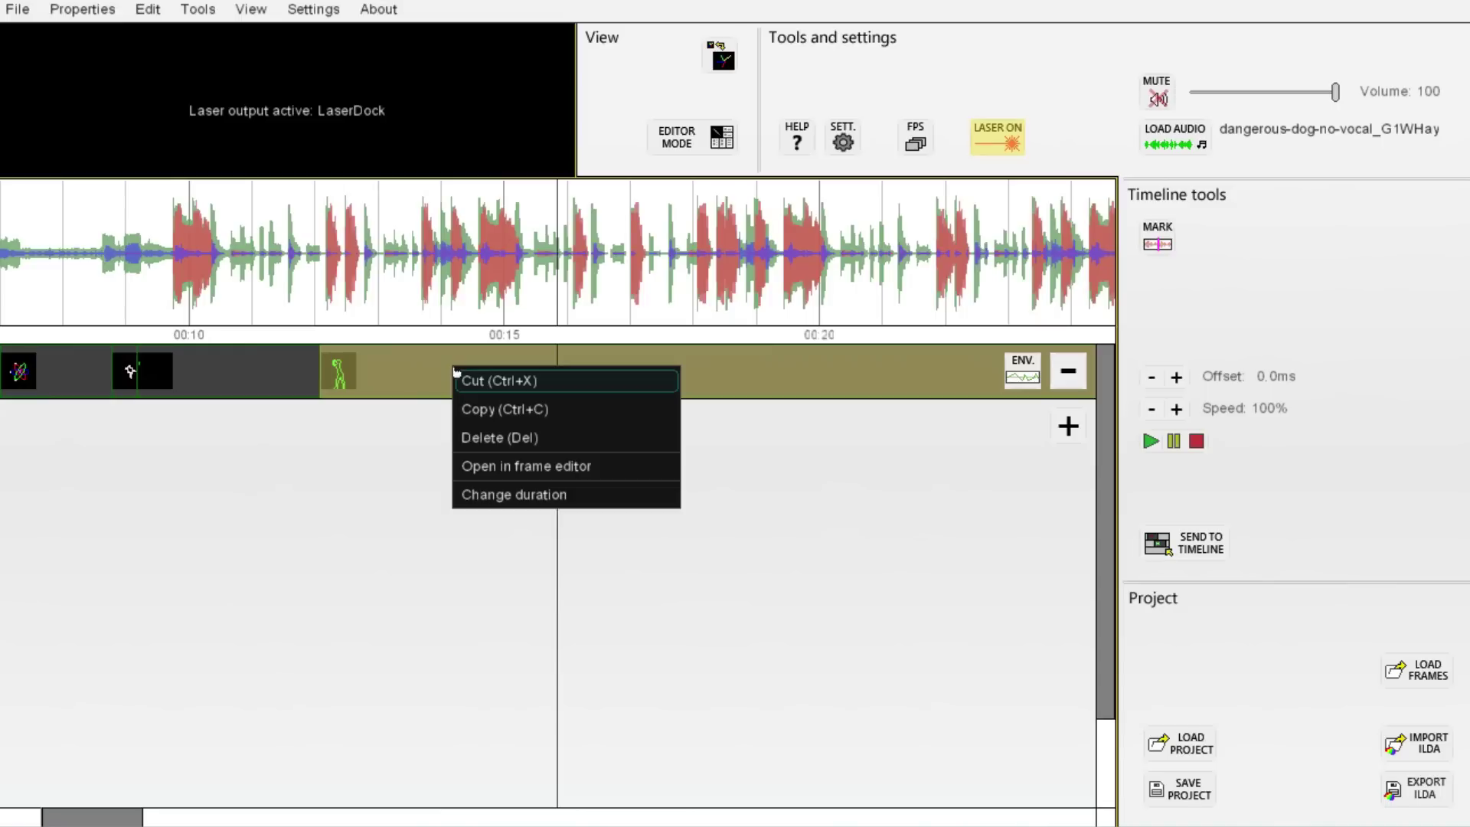
left_click(546, 467)
left_click(610, 499)
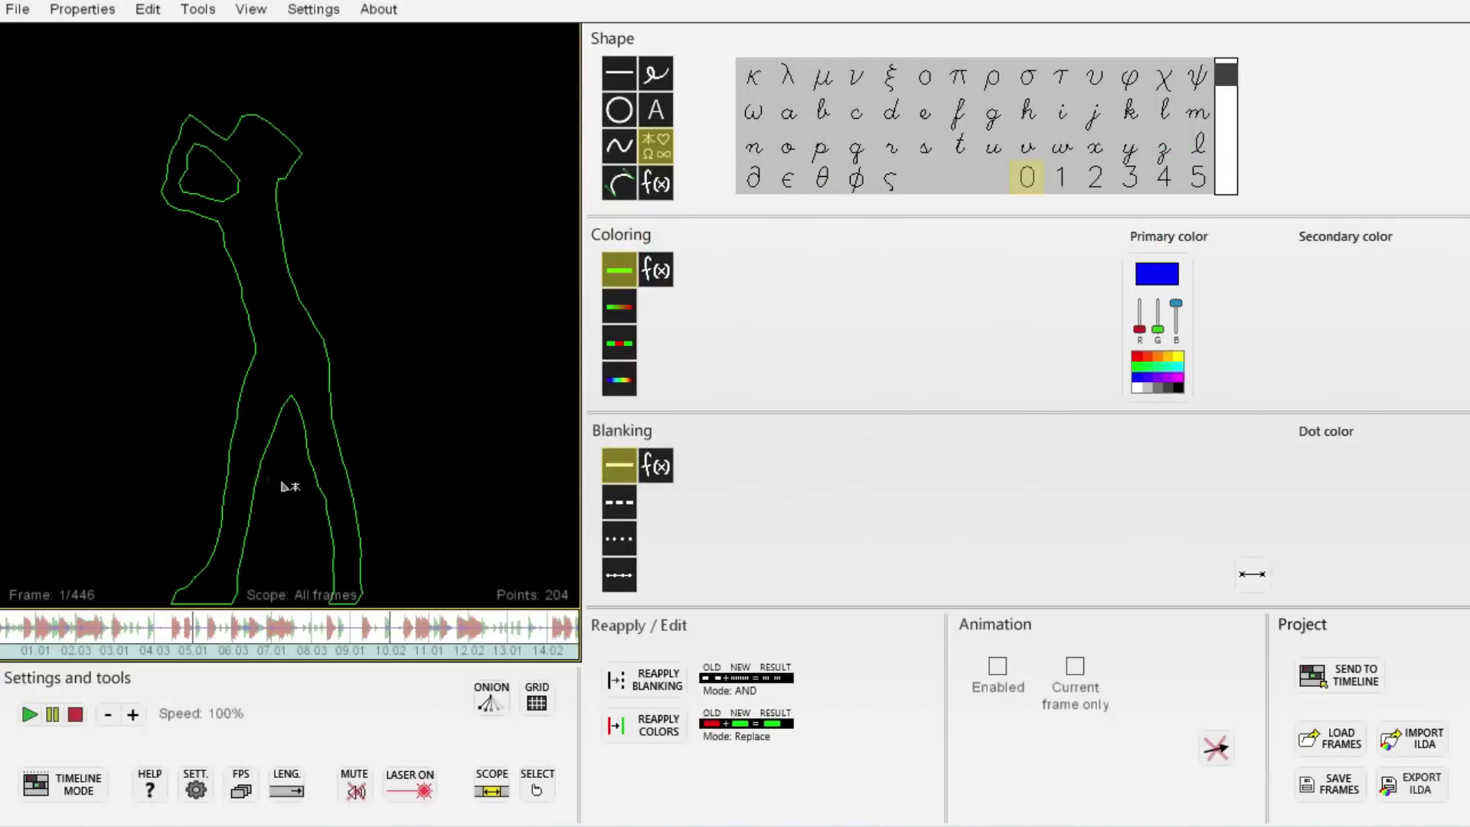
left_click(289, 312)
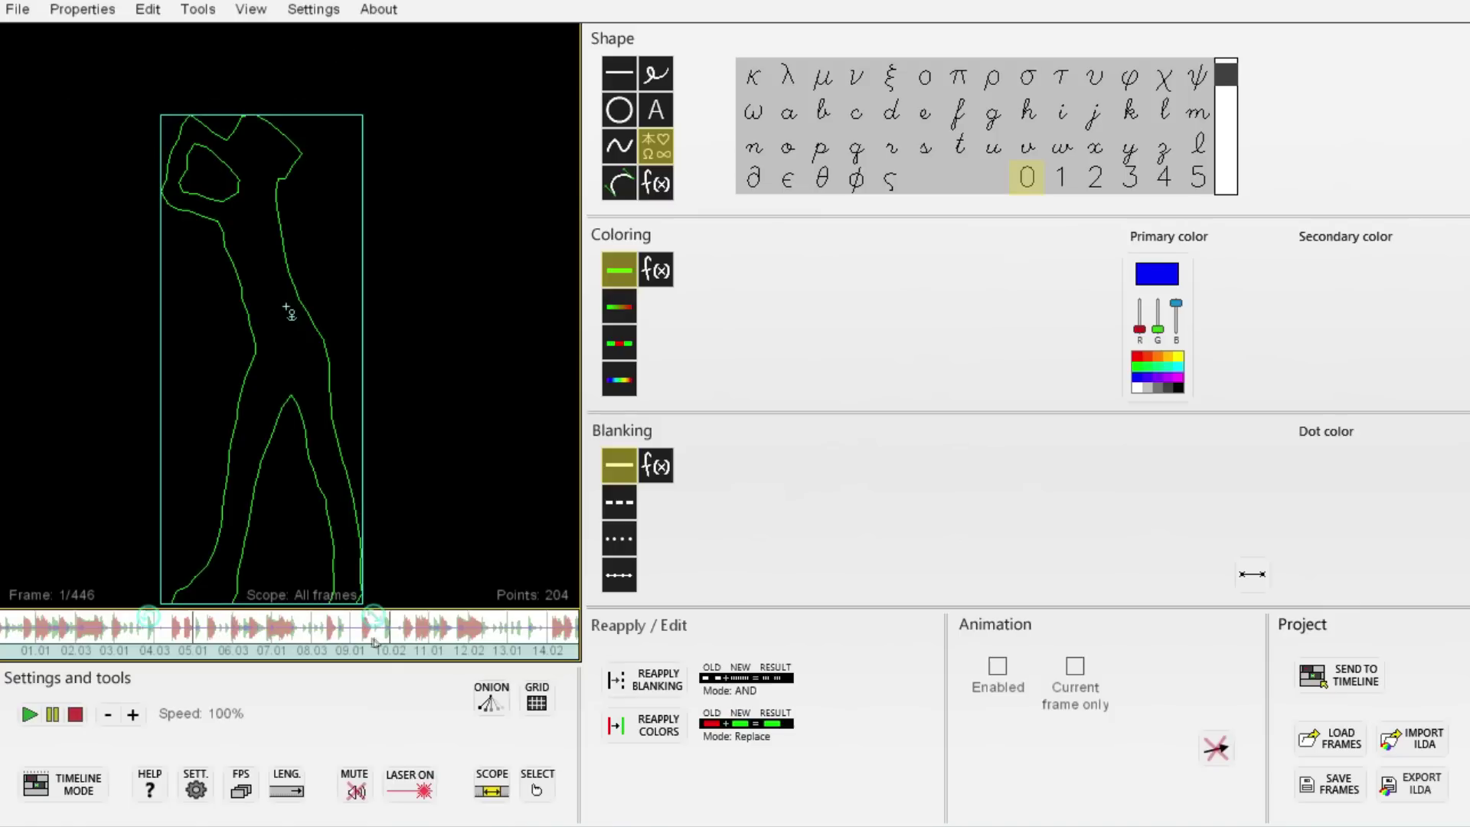
left_click_drag(288, 312, 289, 311)
left_click_drag(328, 509, 329, 447)
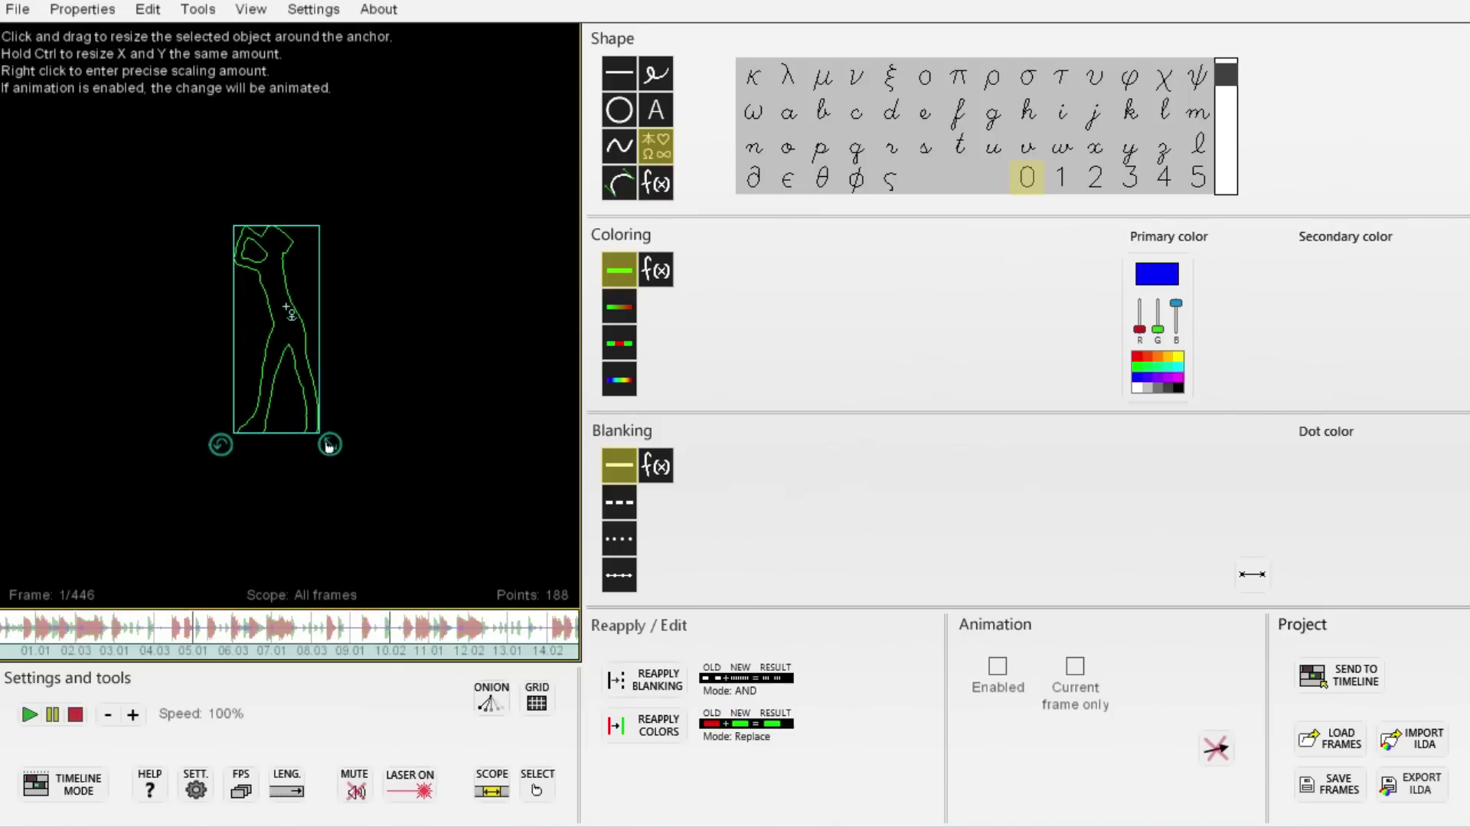
Recolour the dancer's outline from green to orange.
mouse_move(1157, 329)
left_mouse_down()
mouse_move(1163, 302)
mouse_move(1163, 332)
left_mouse_up()
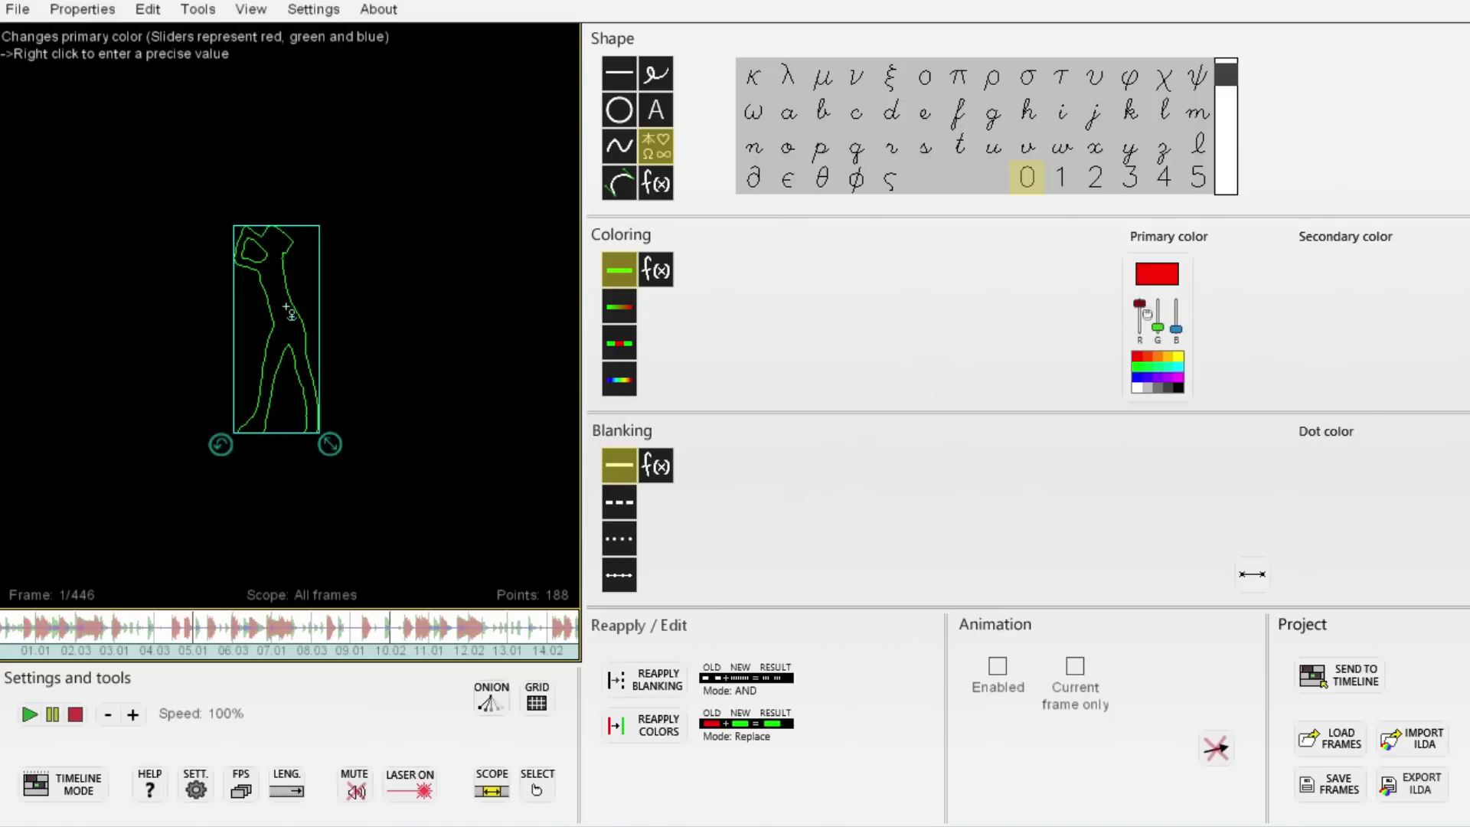
left_click_drag(1164, 329, 1165, 322)
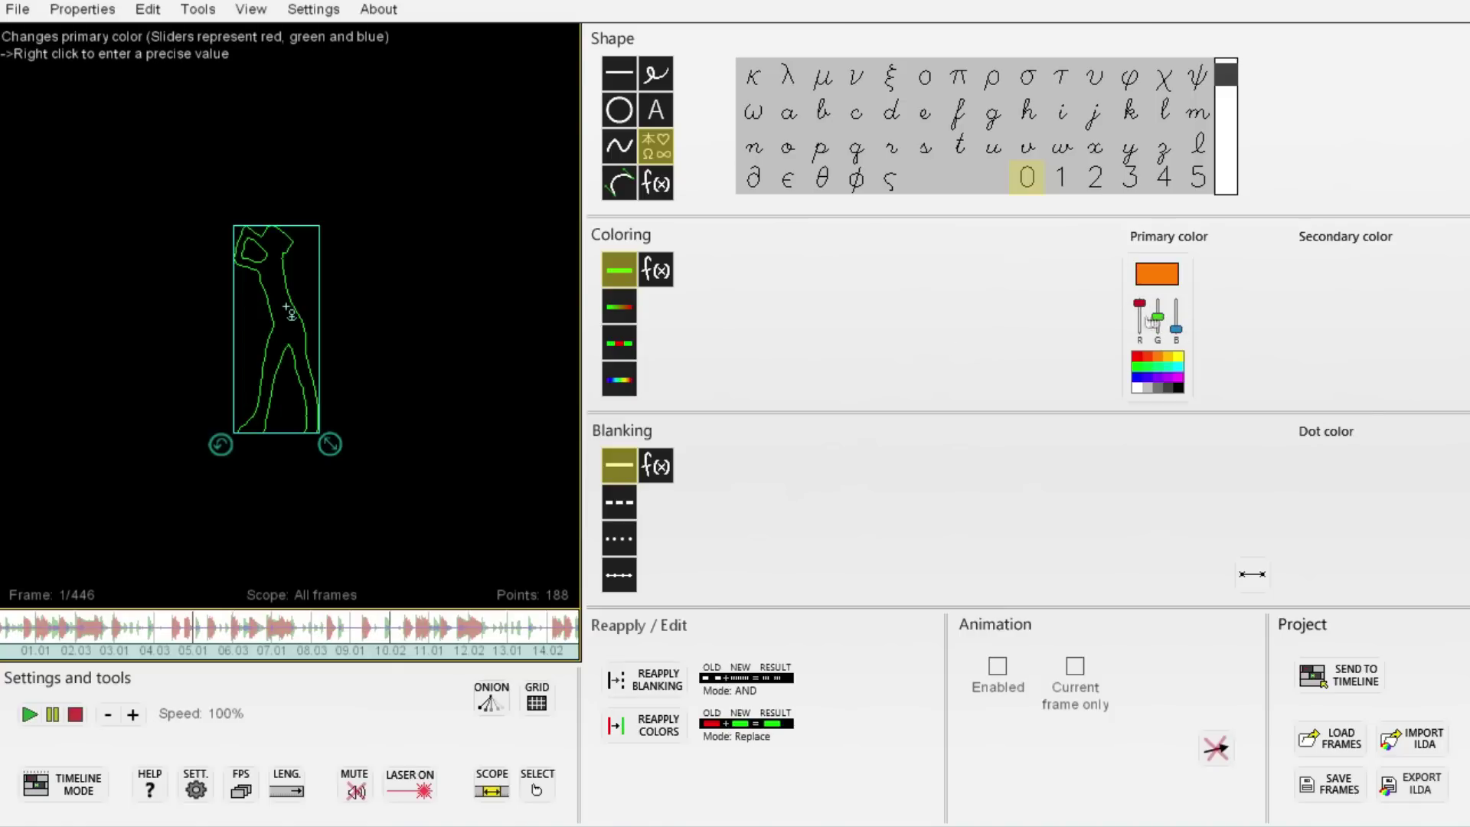
right_click(264, 393)
left_click(342, 469)
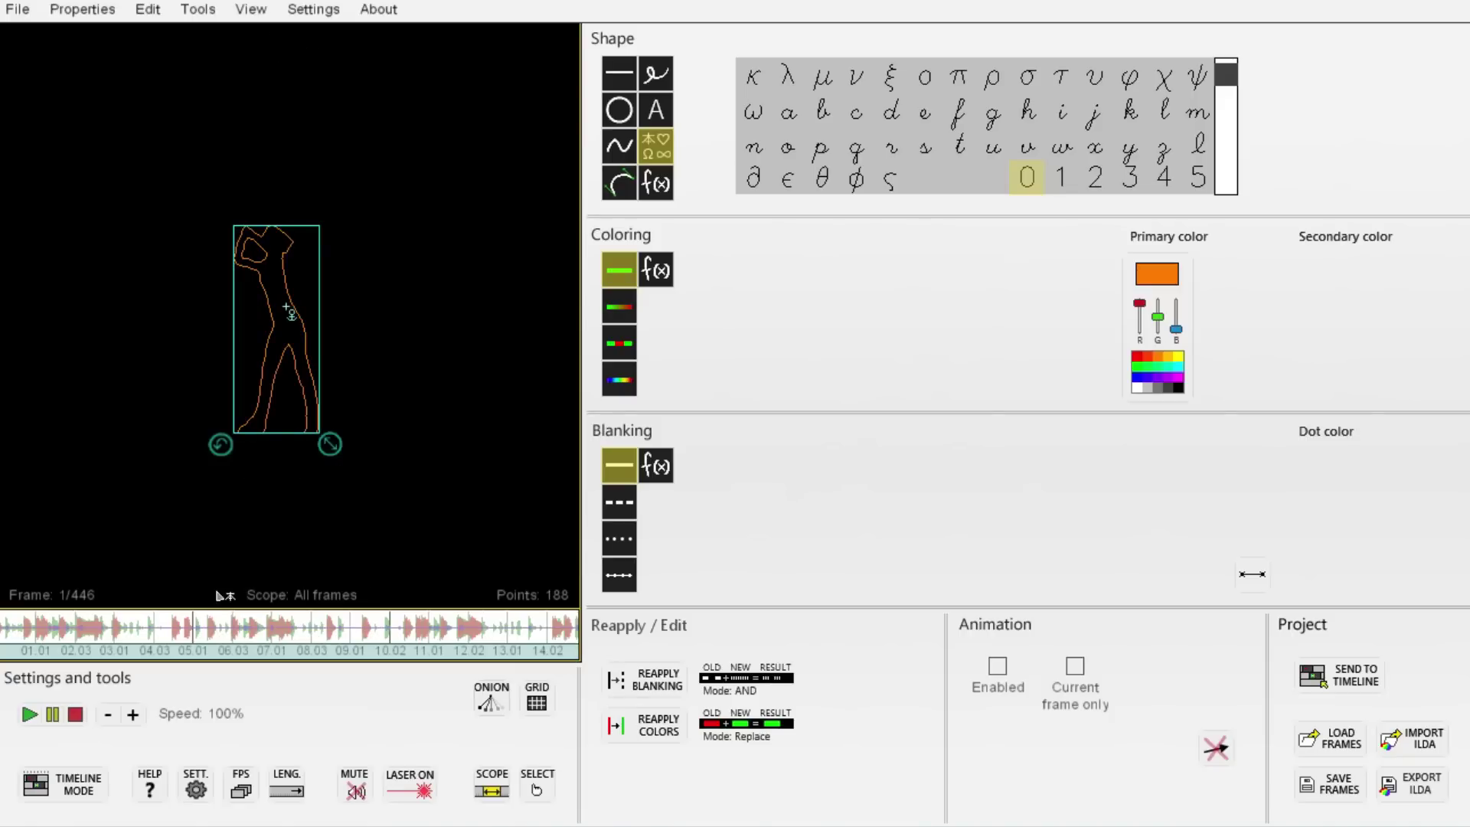
Send the edited dancer to the timeline, replacing the original clip.
left_click(1336, 673)
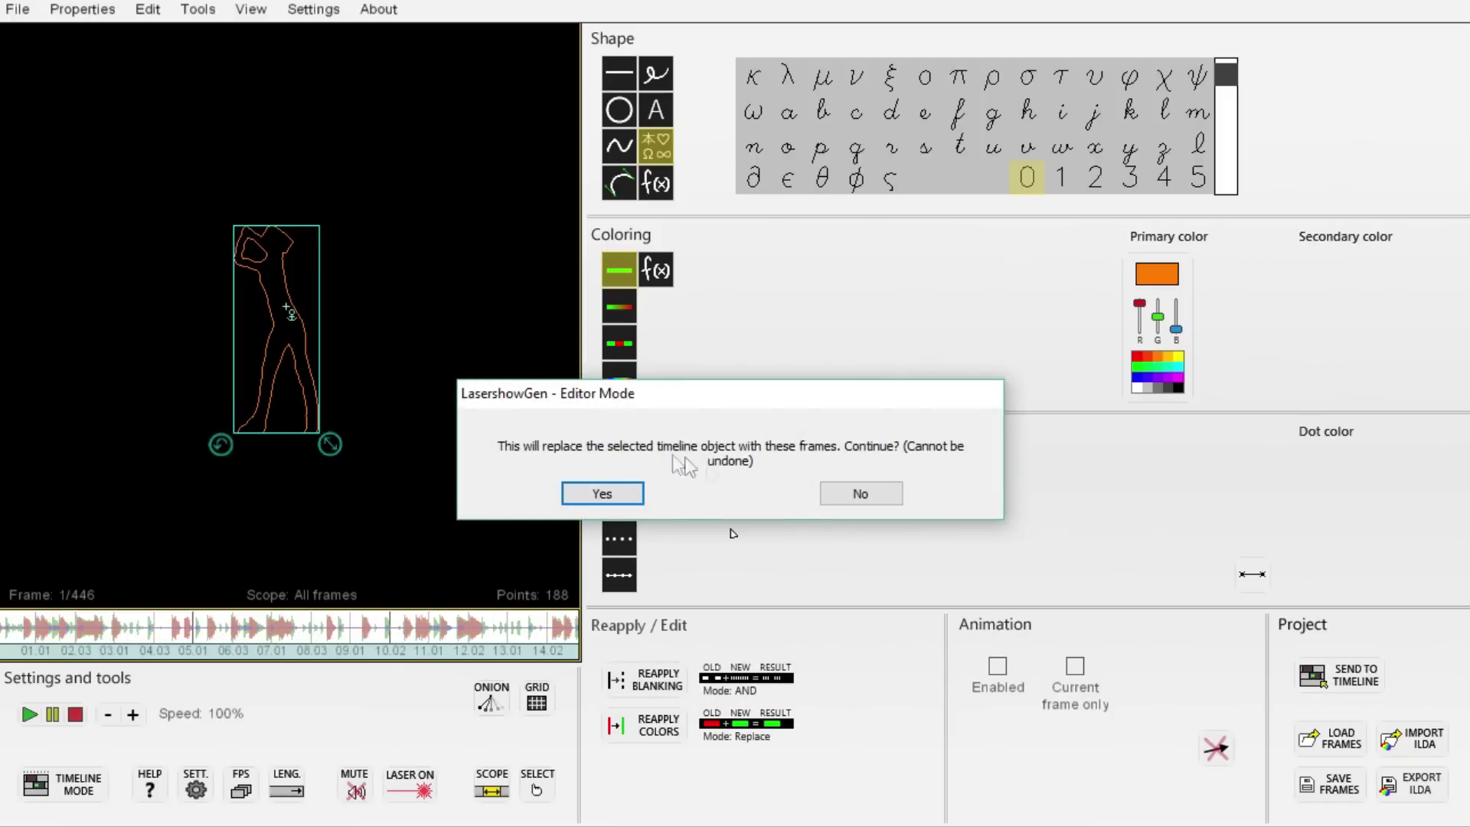
left_click(595, 494)
left_click(302, 465)
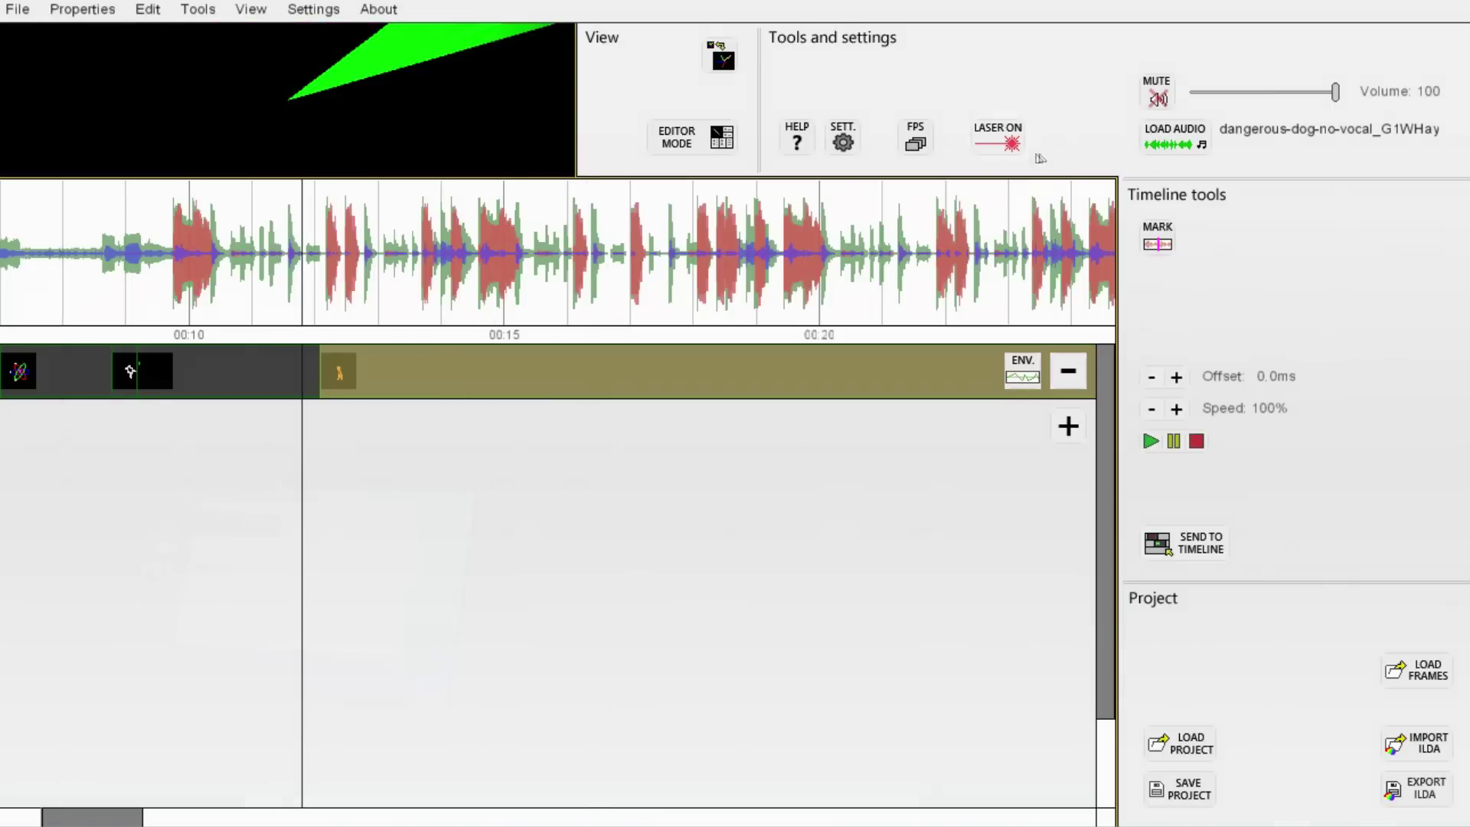
Turn on laser output and preview the show around the orange dancer clip.
left_click(1003, 140)
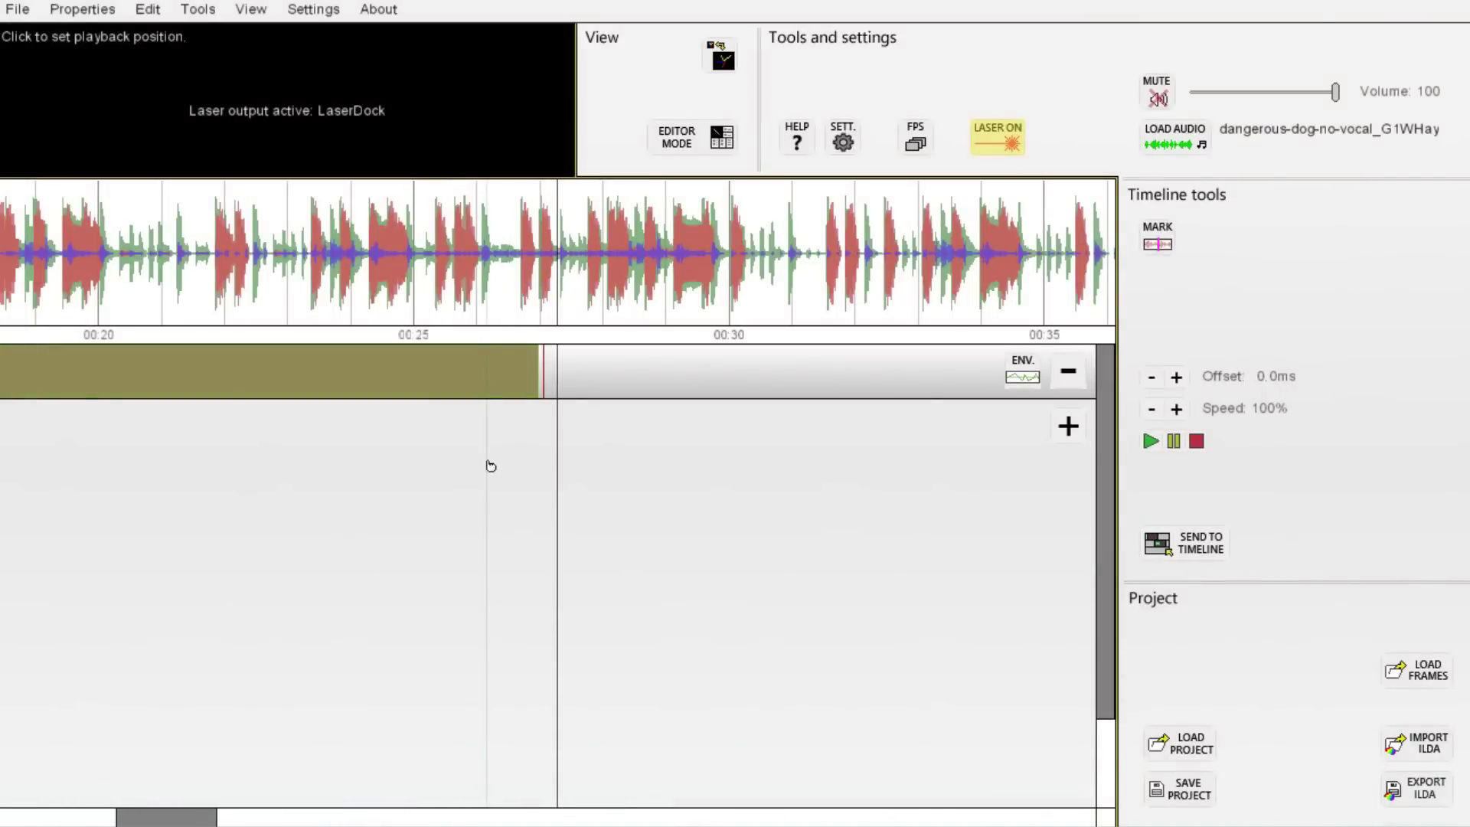
left_click(485, 467)
scroll(531, 480, "up", 2)
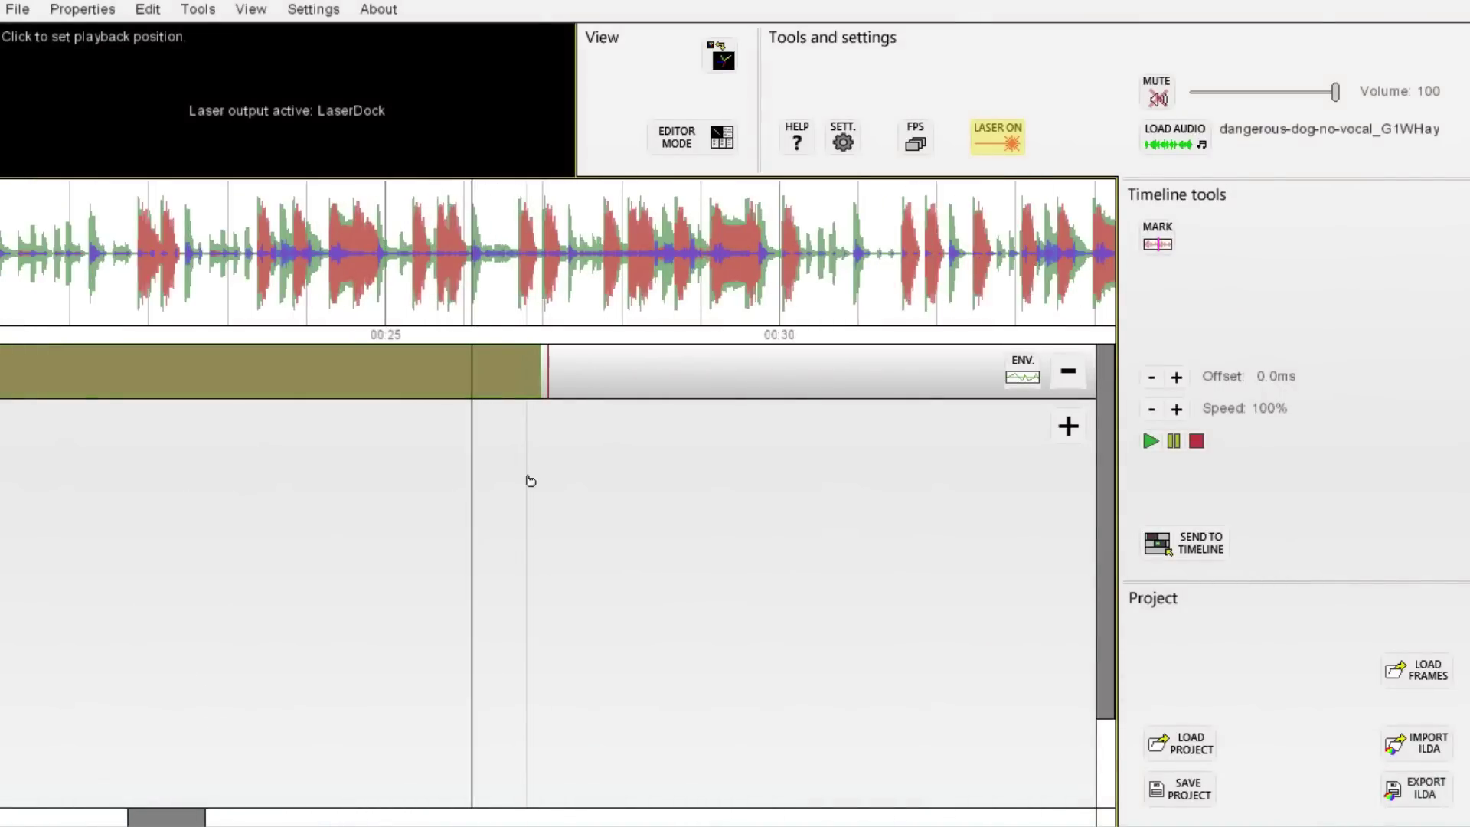
scroll(530, 480, "up", 1)
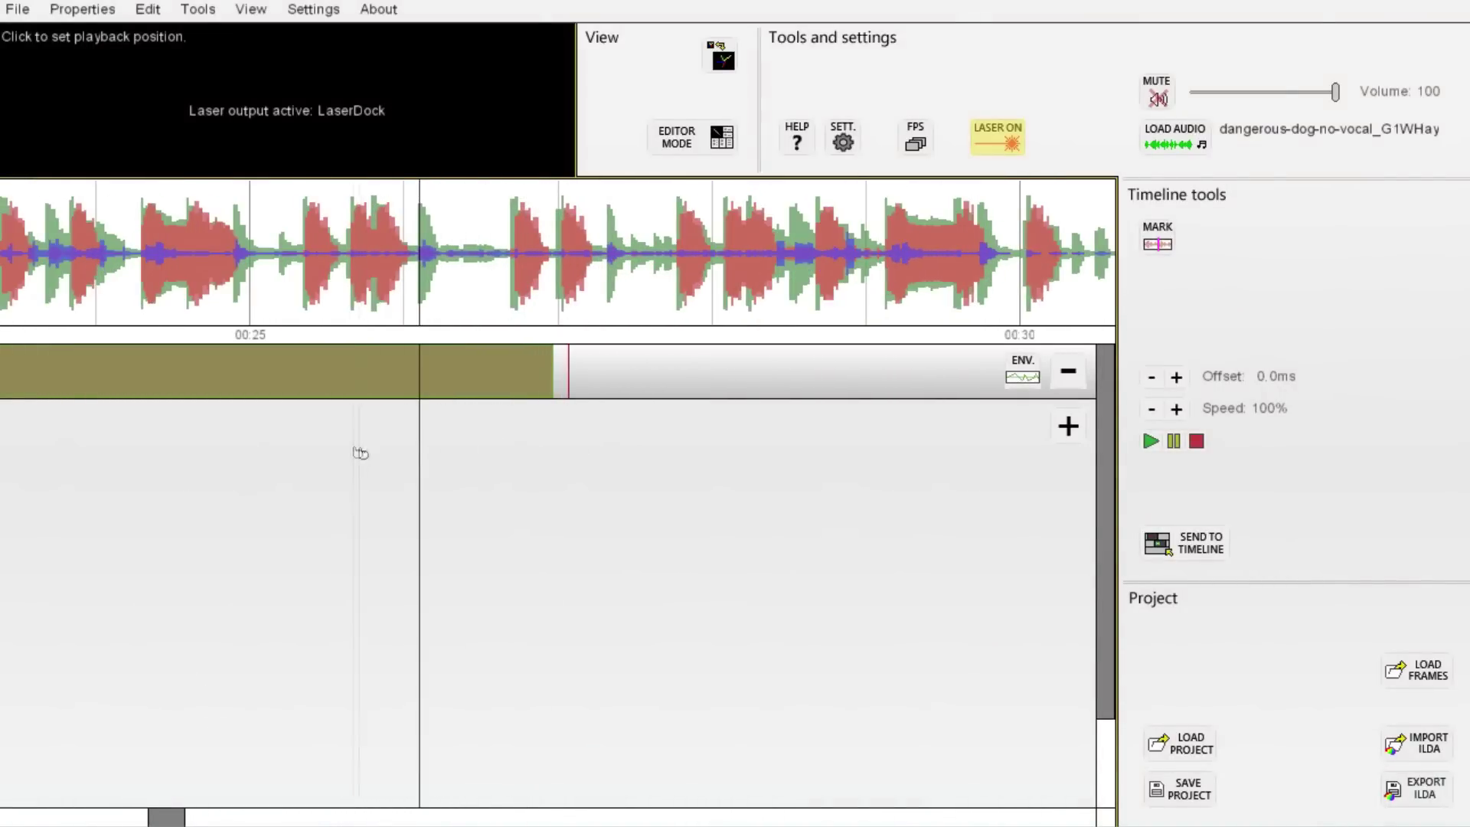
left_click(271, 463)
left_click(1150, 442)
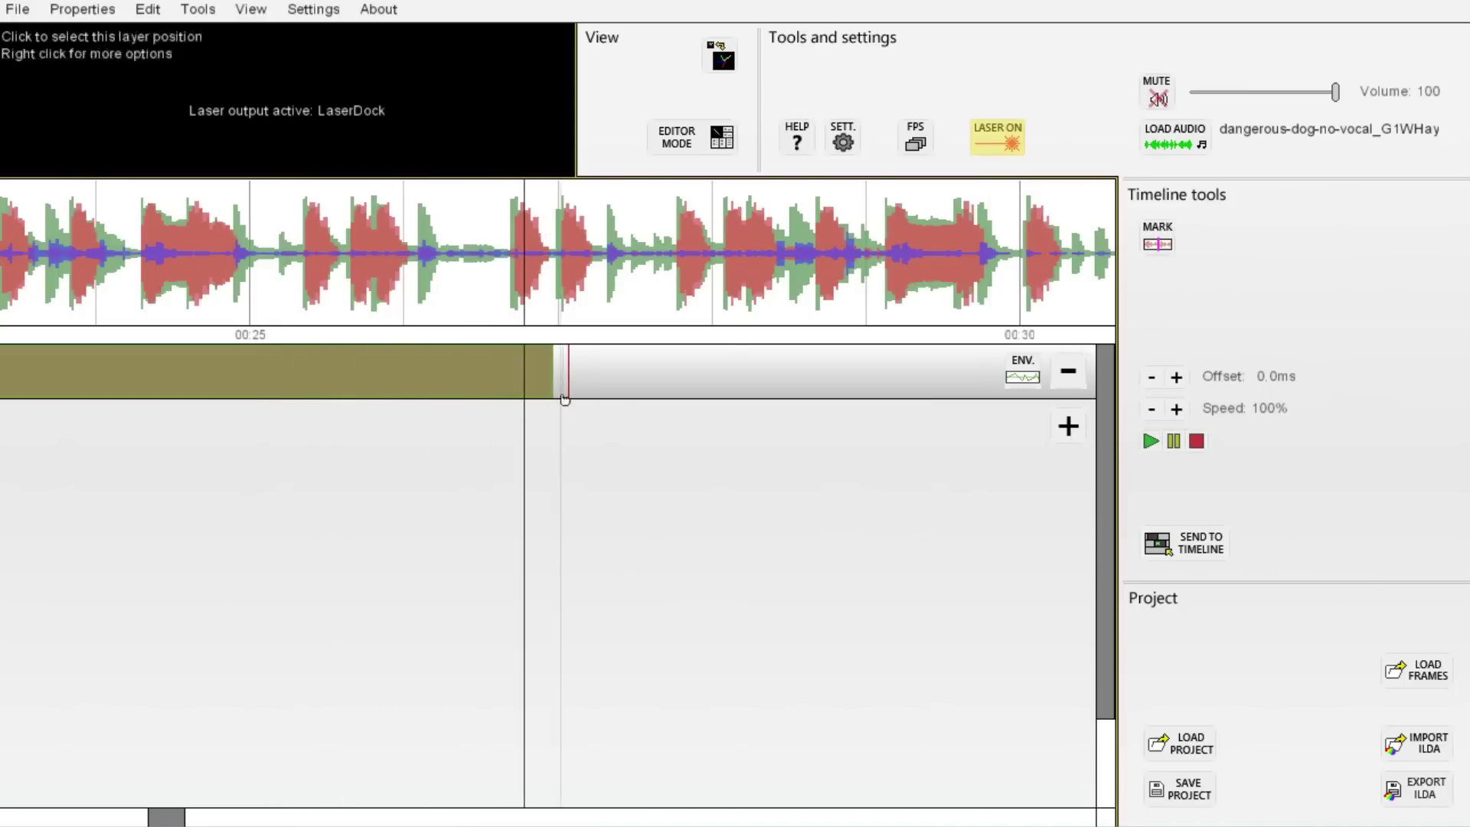
left_click(516, 450)
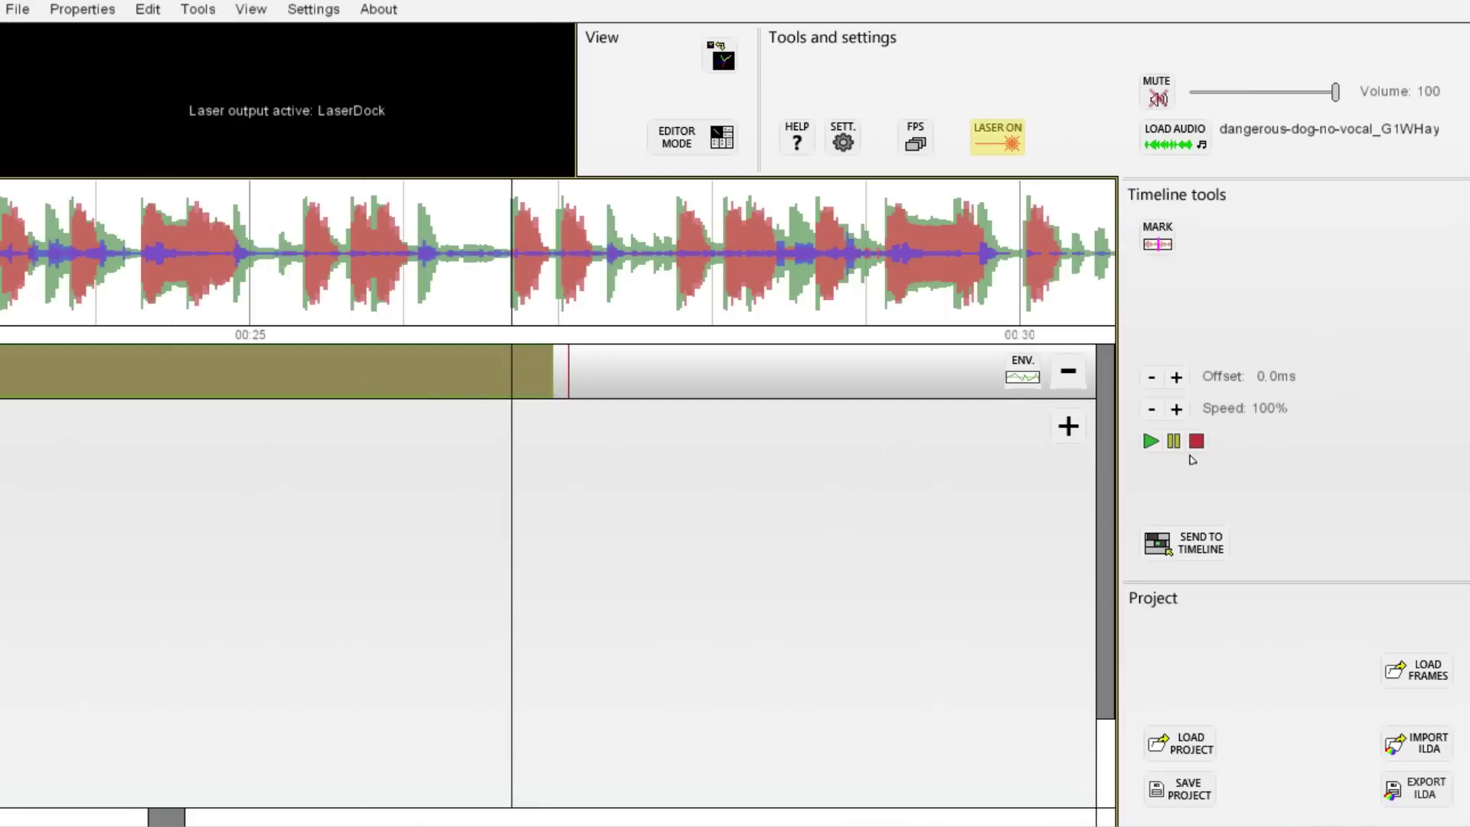
left_click(1150, 441)
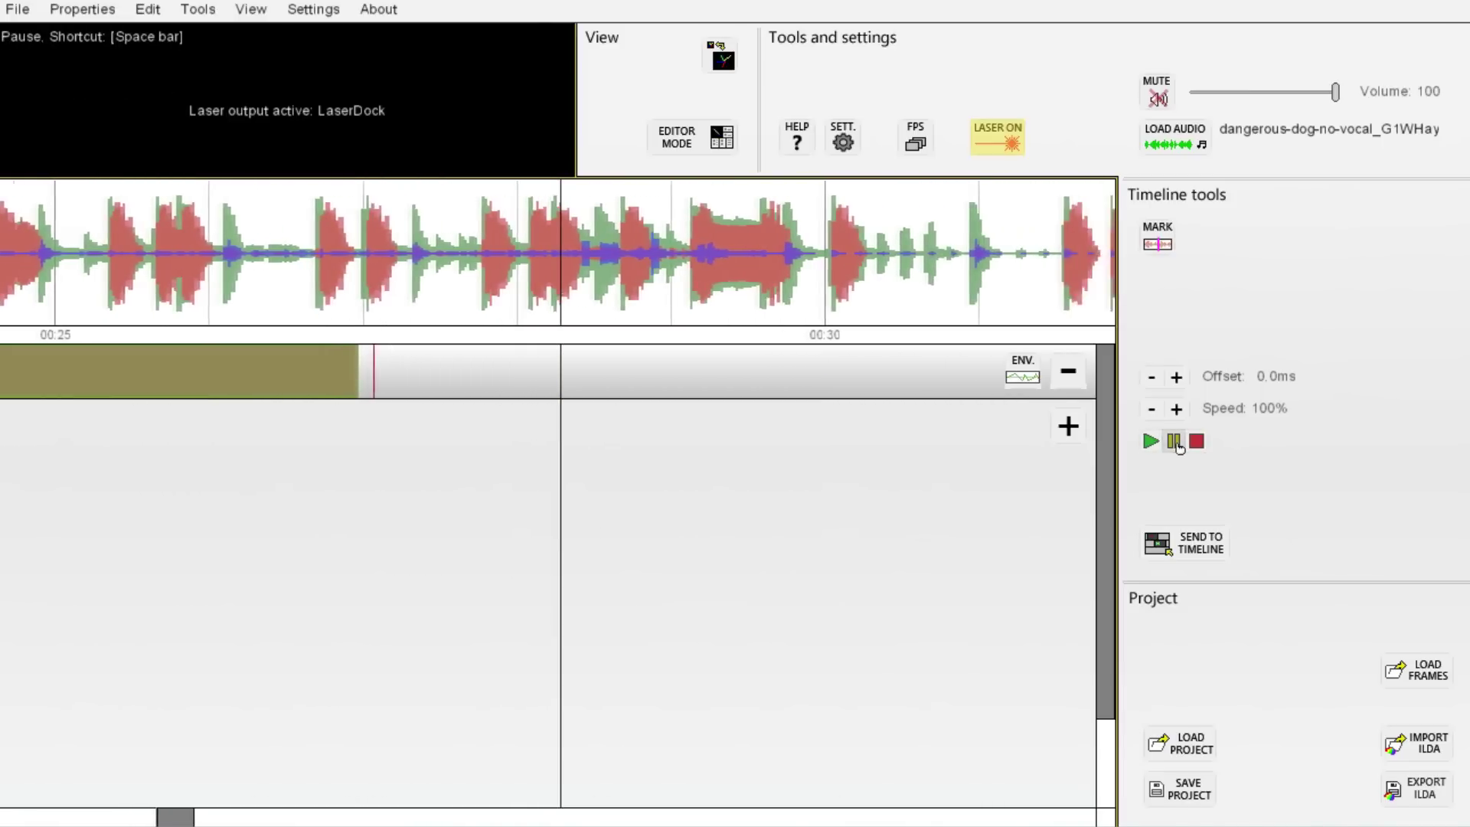
key("space")
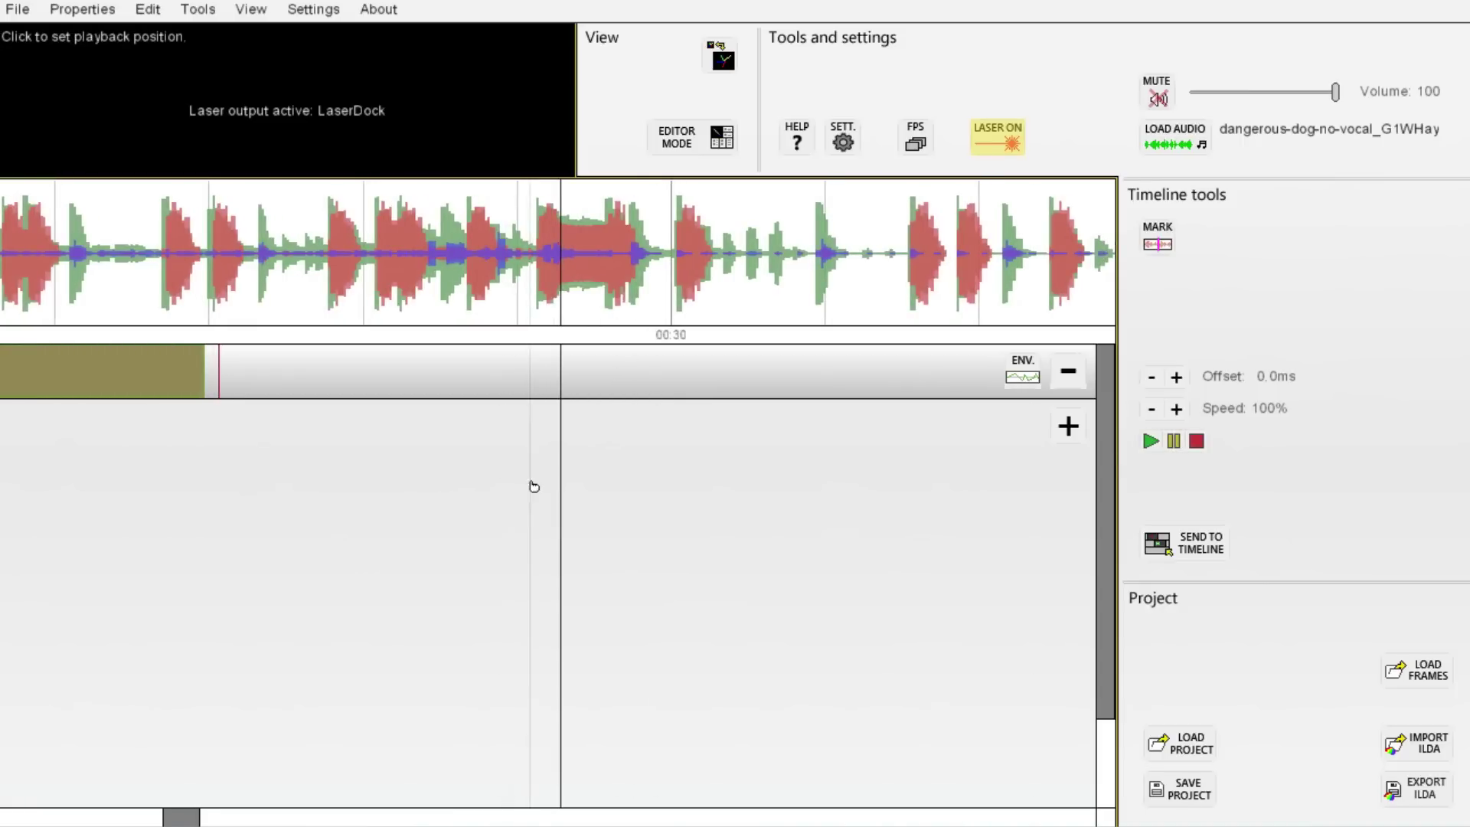
Drag the orange dancer clip about five seconds later, then switch laser output off.
left_click(538, 487)
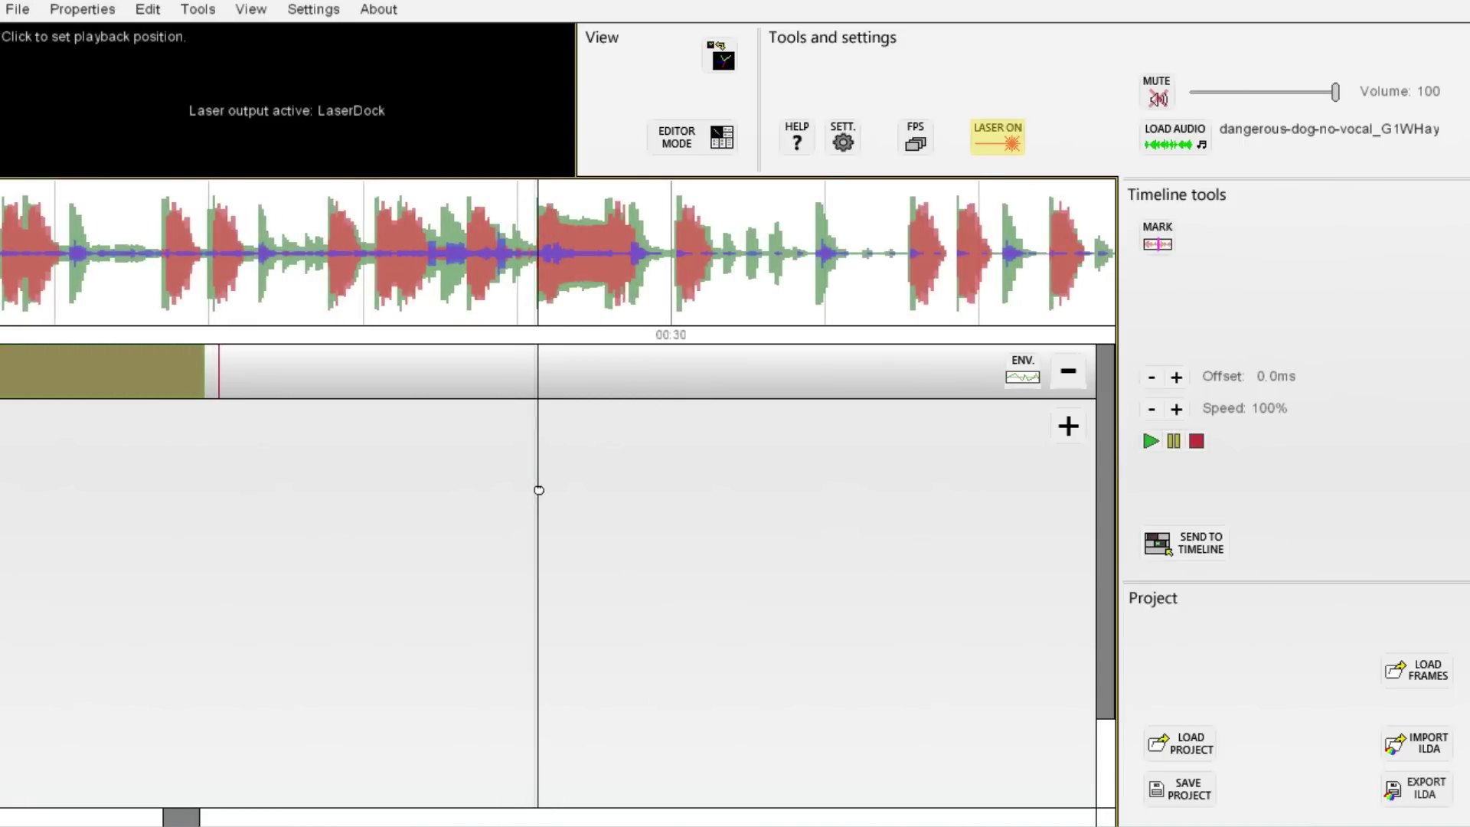
left_click_drag(79, 388, 485, 401)
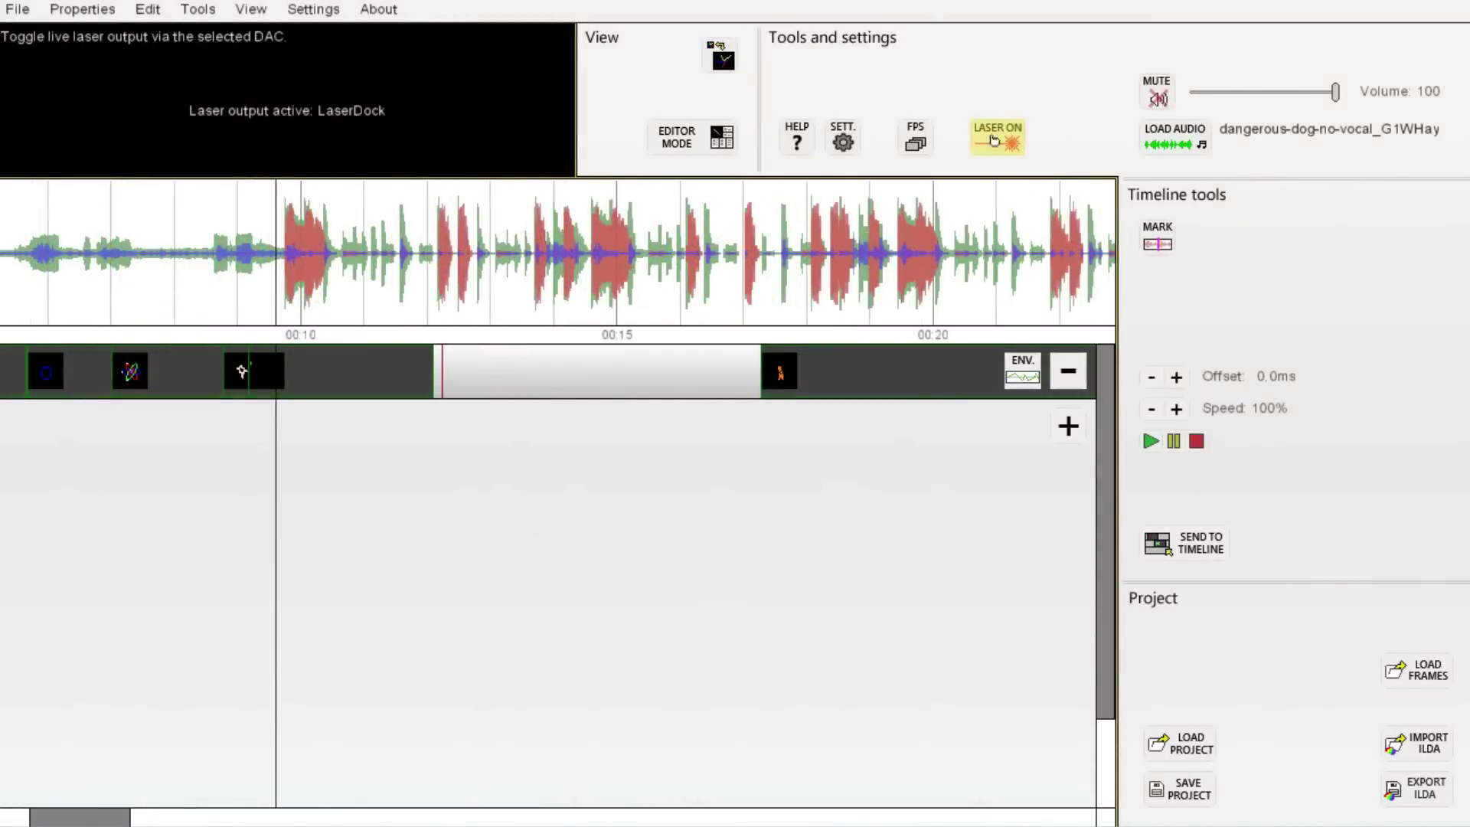
left_click(993, 140)
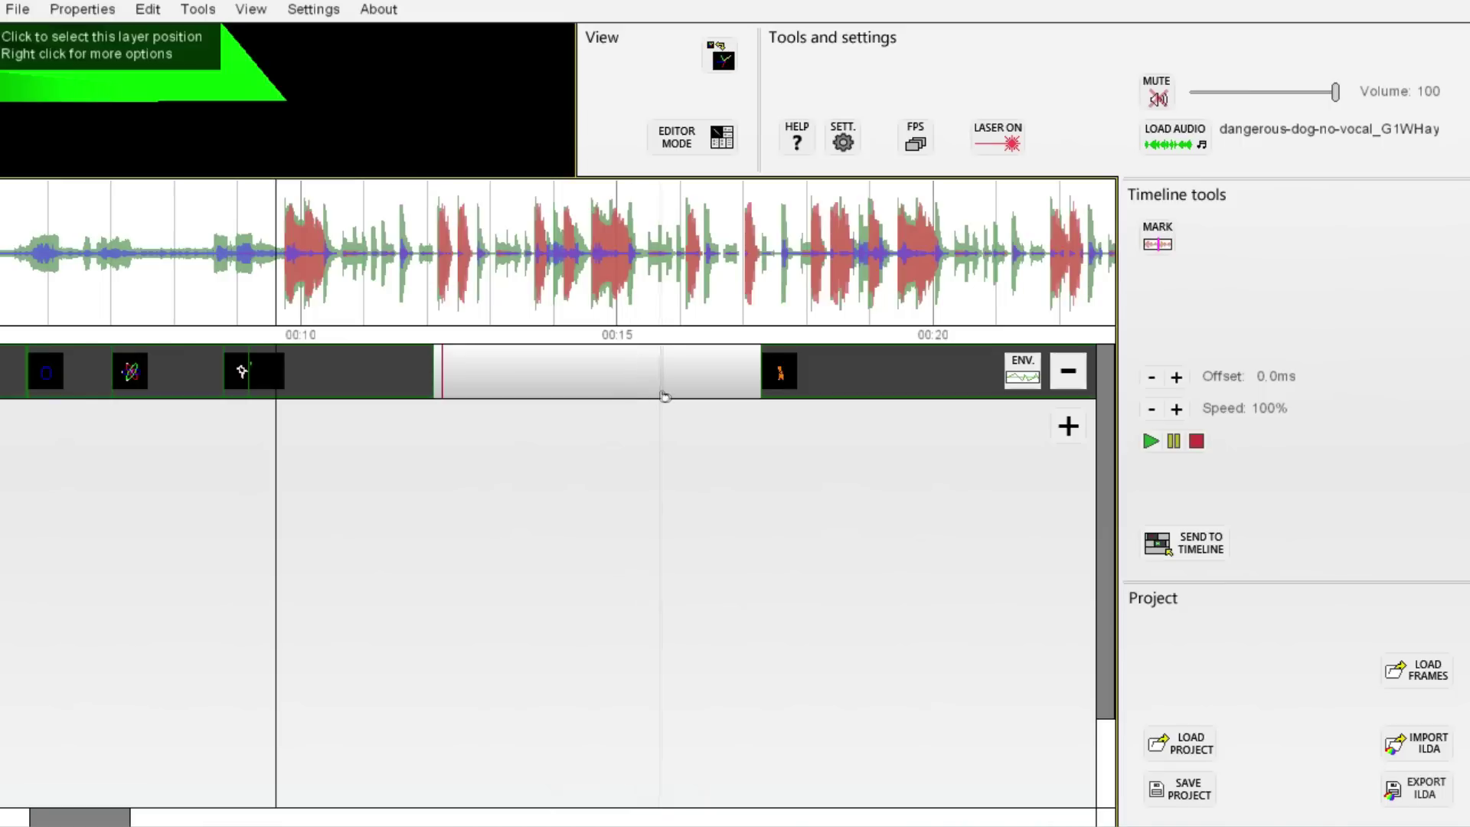
Start new frames in the empty gap and draw a bright green horizontal line.
double_click(589, 379)
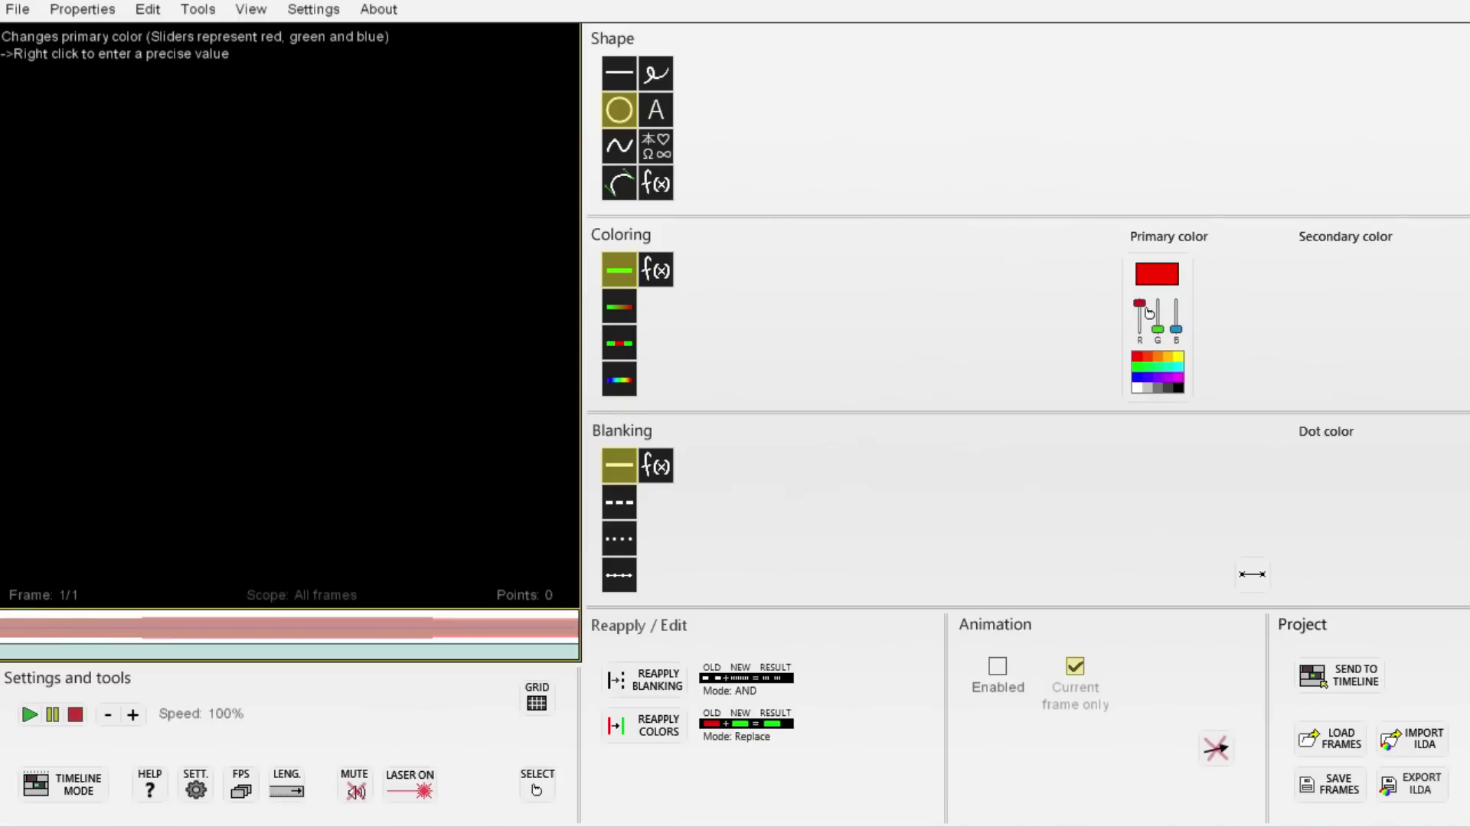
left_click_drag(1160, 331, 1150, 281)
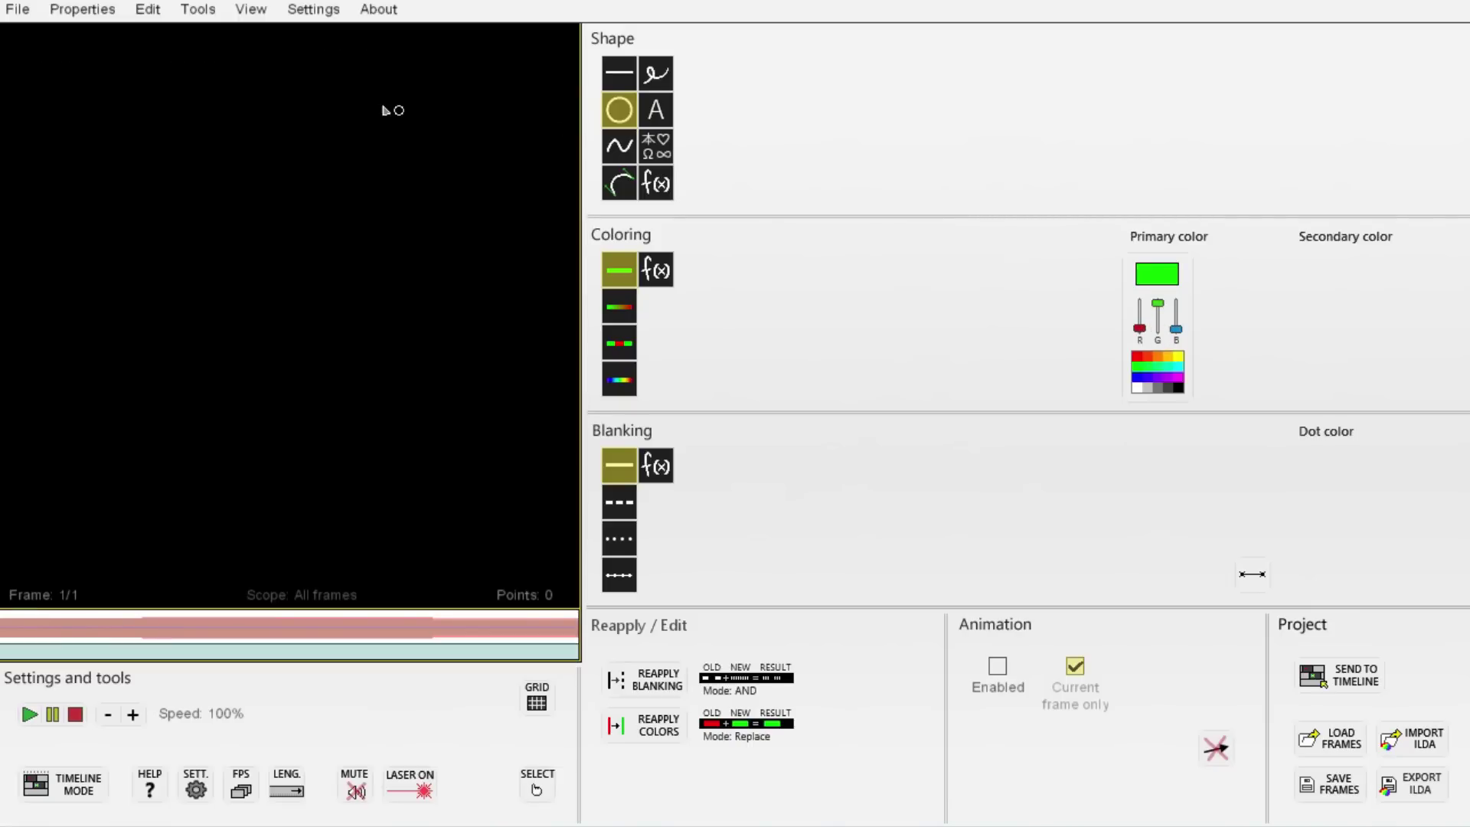
left_click(619, 73)
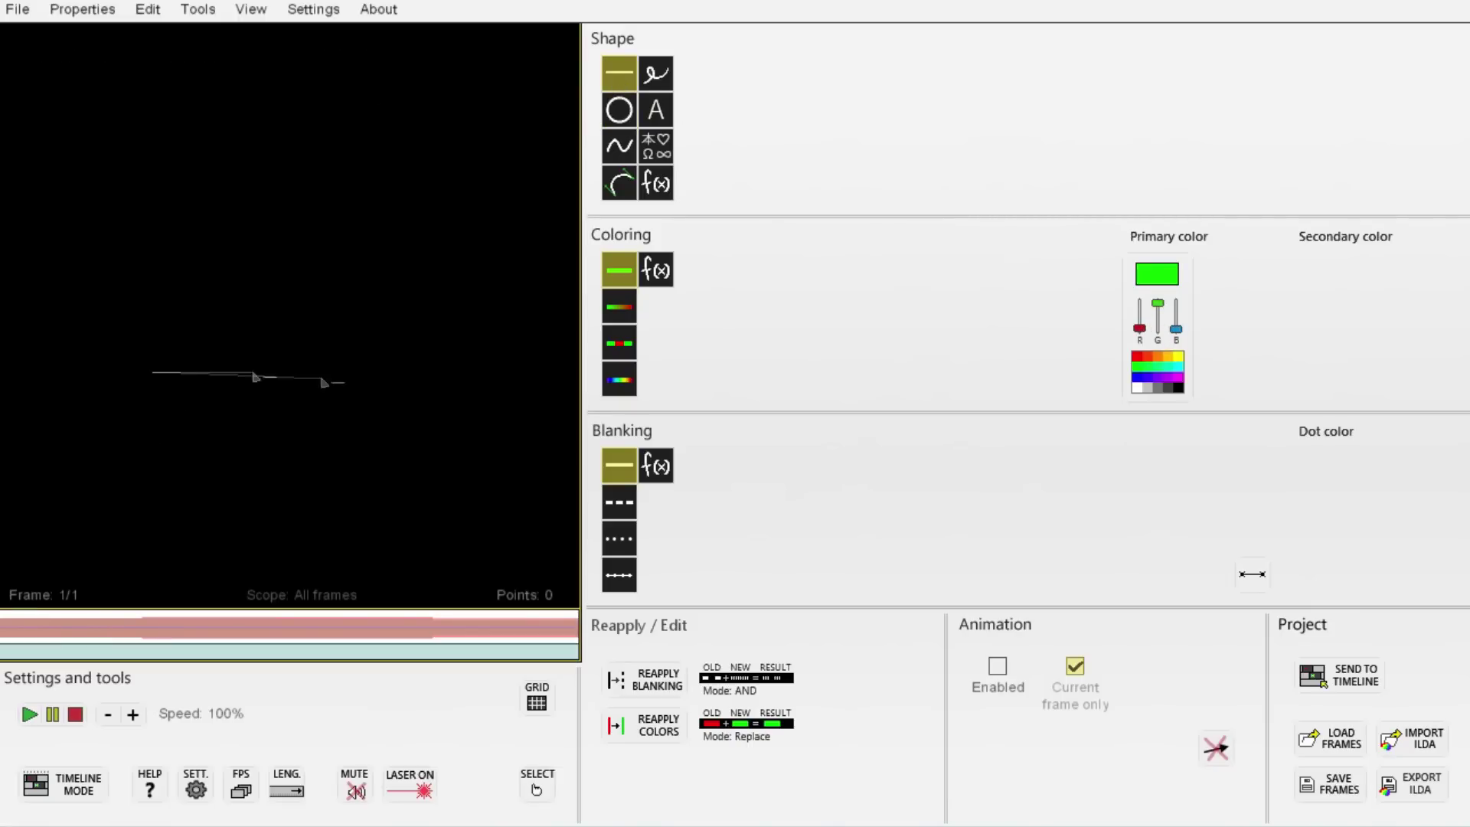
left_click_drag(325, 381, 406, 375)
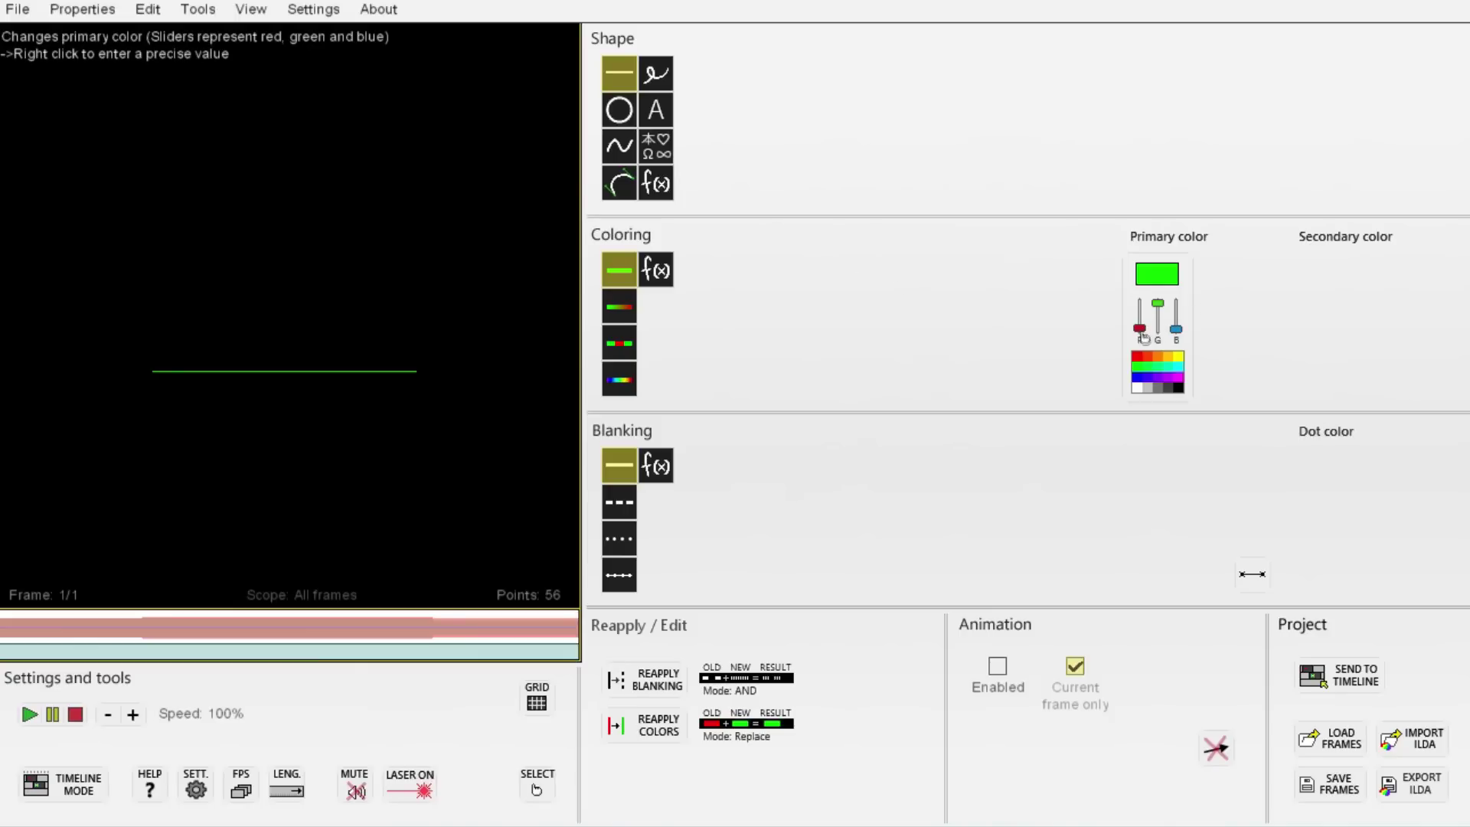
Switch to red circles and set a 30-frame animation, editing the current frame only.
mouse_move(1141, 329)
left_mouse_down()
mouse_move(1139, 304)
mouse_move(1157, 331)
left_mouse_up()
left_click(619, 109)
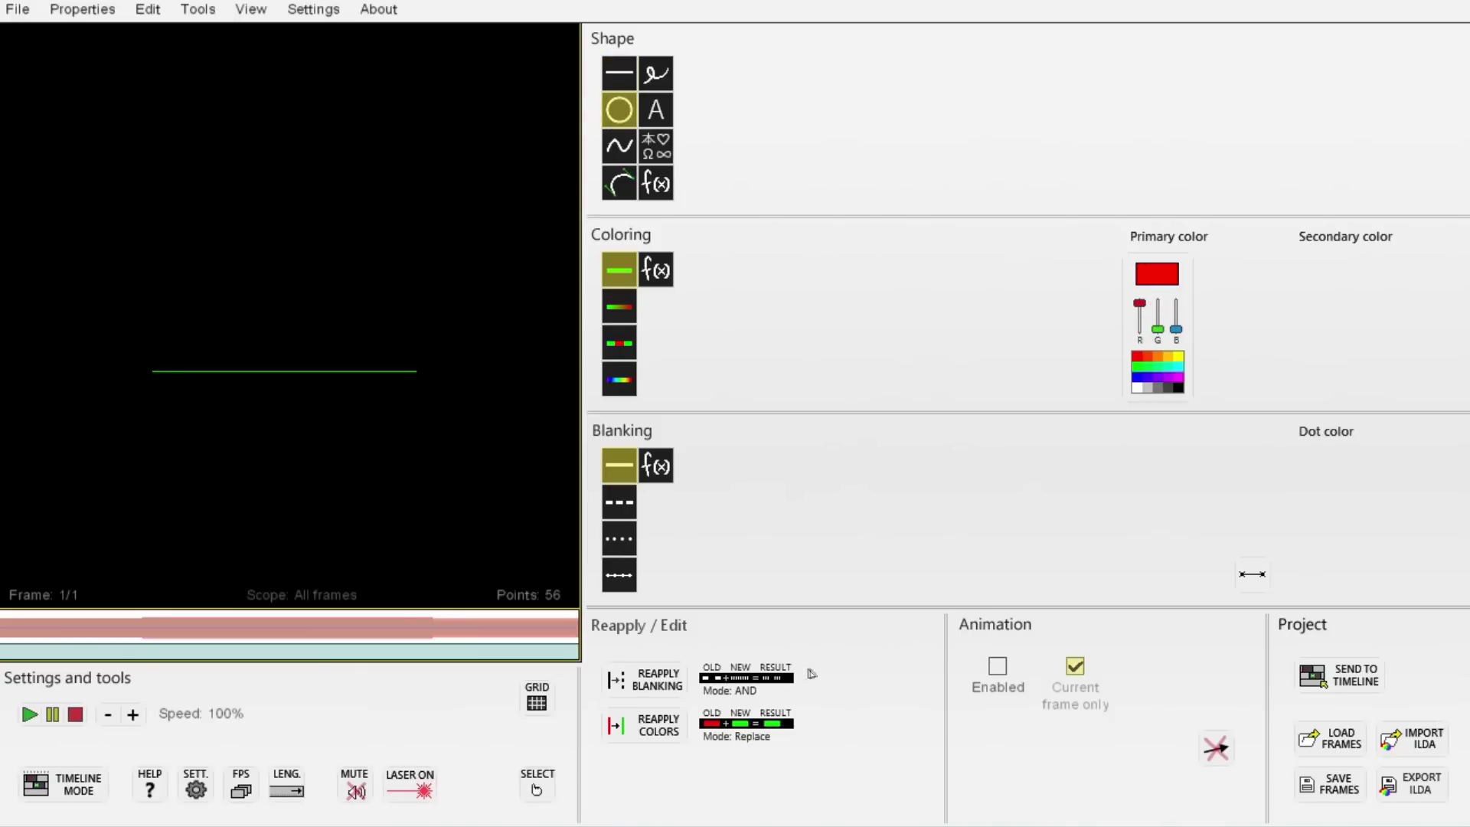
left_click(1075, 672)
left_click(997, 666)
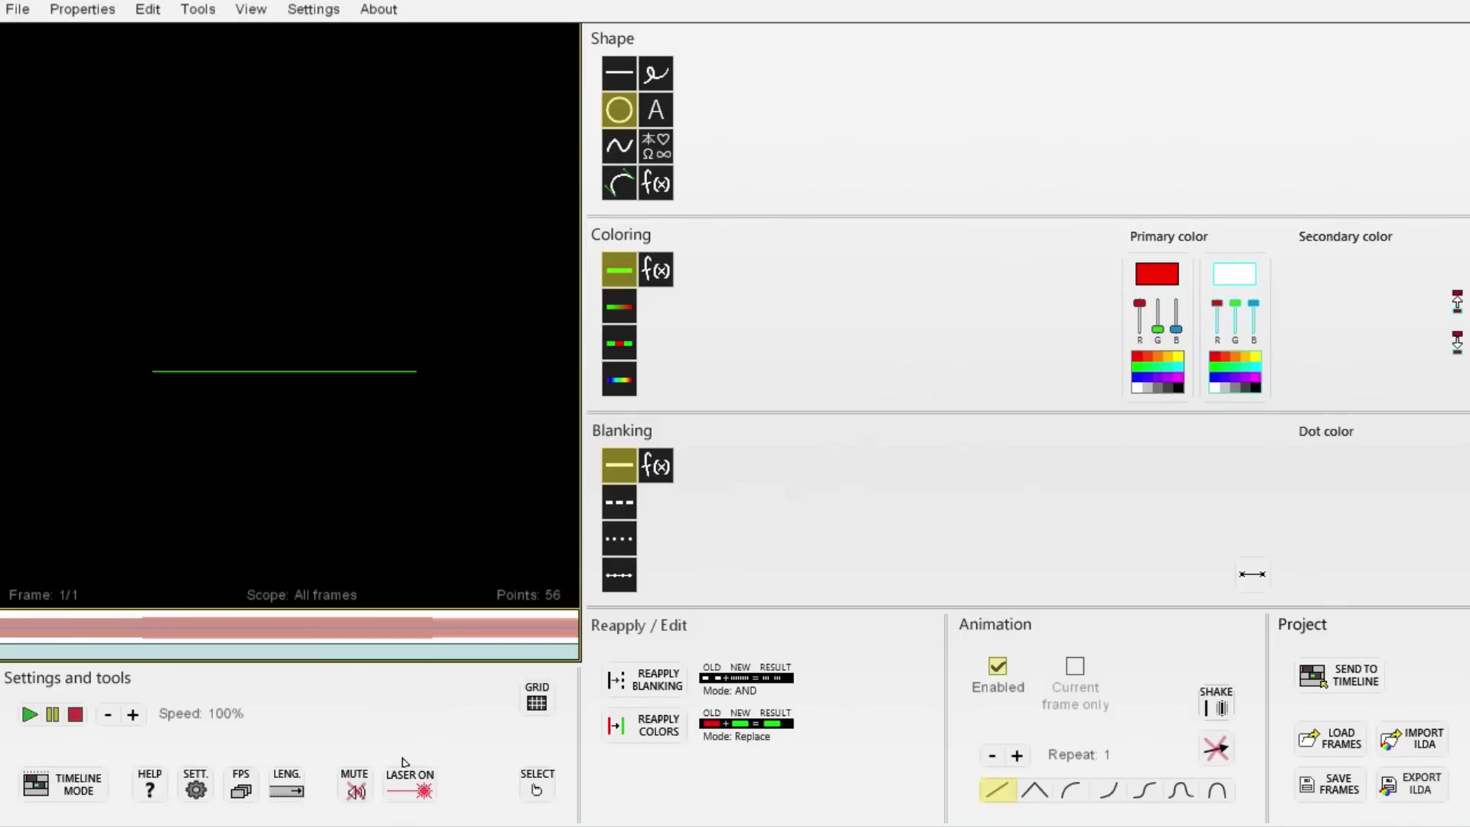
left_click(280, 801)
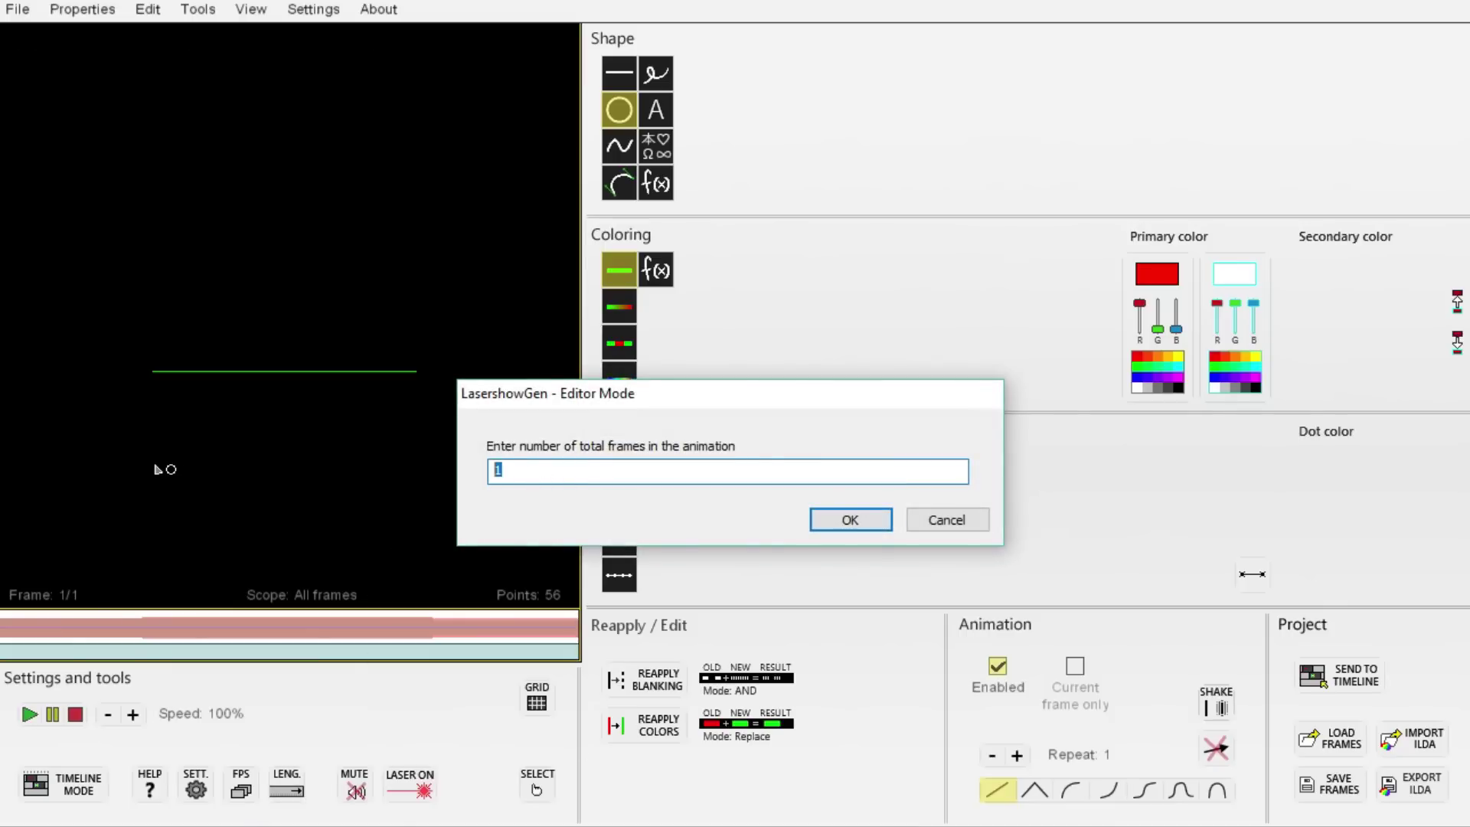
left_click(848, 521)
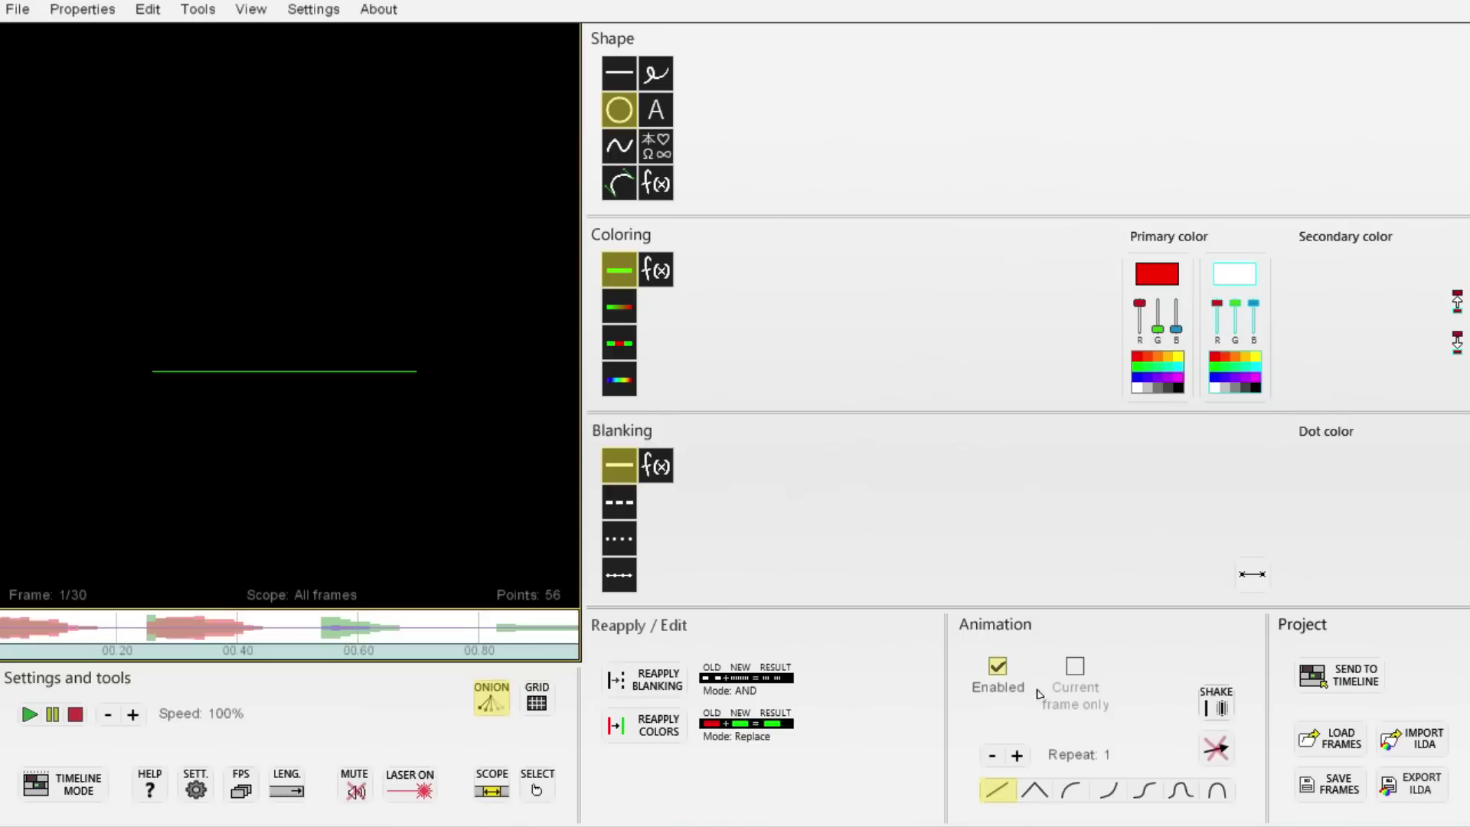
left_click(1008, 675)
left_click(1050, 677)
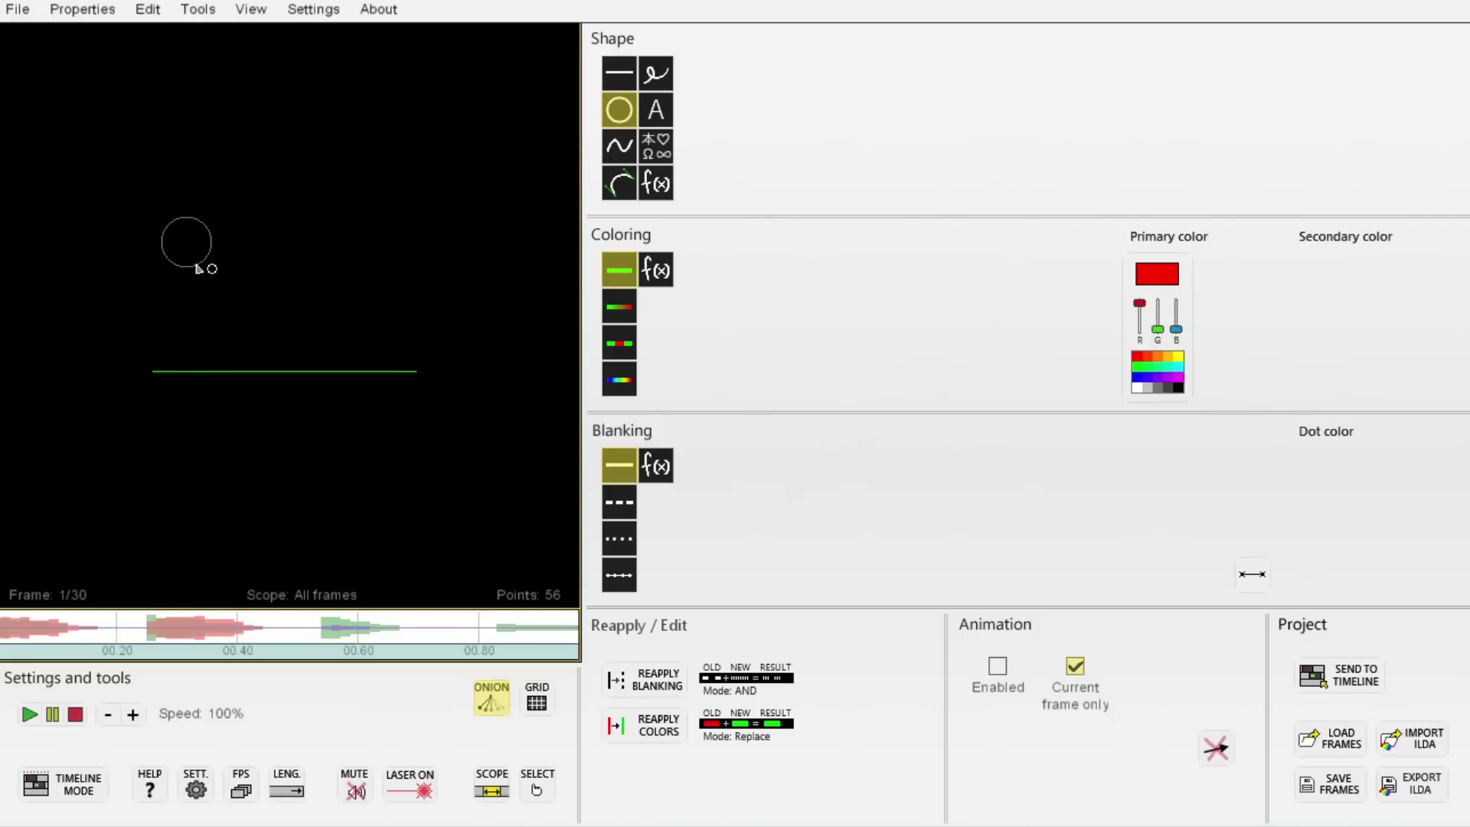
Briefly preview on the laser, copy frame 1's red circle, and move to frame 2.
left_click(423, 790)
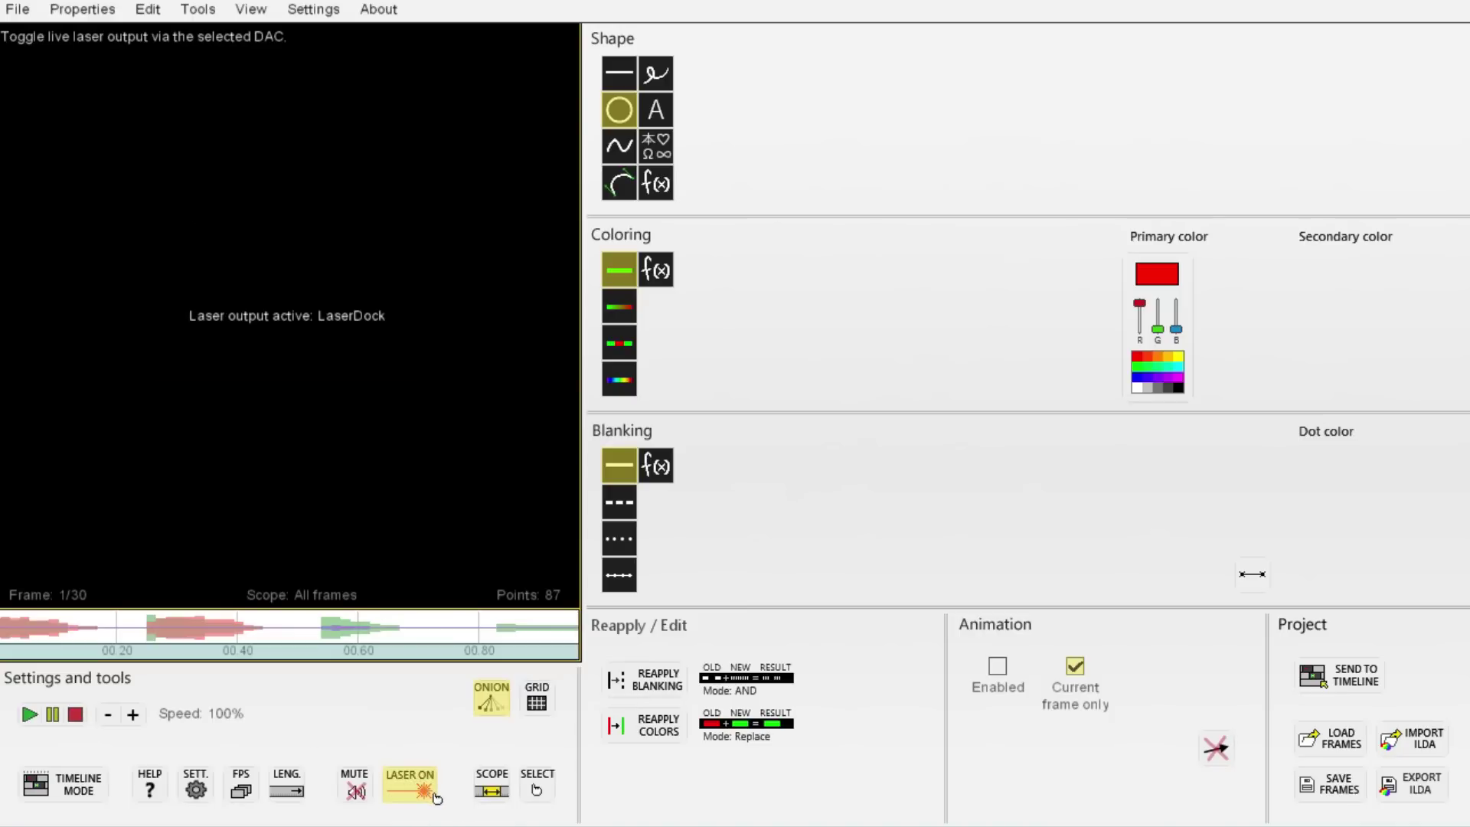
left_click(433, 791)
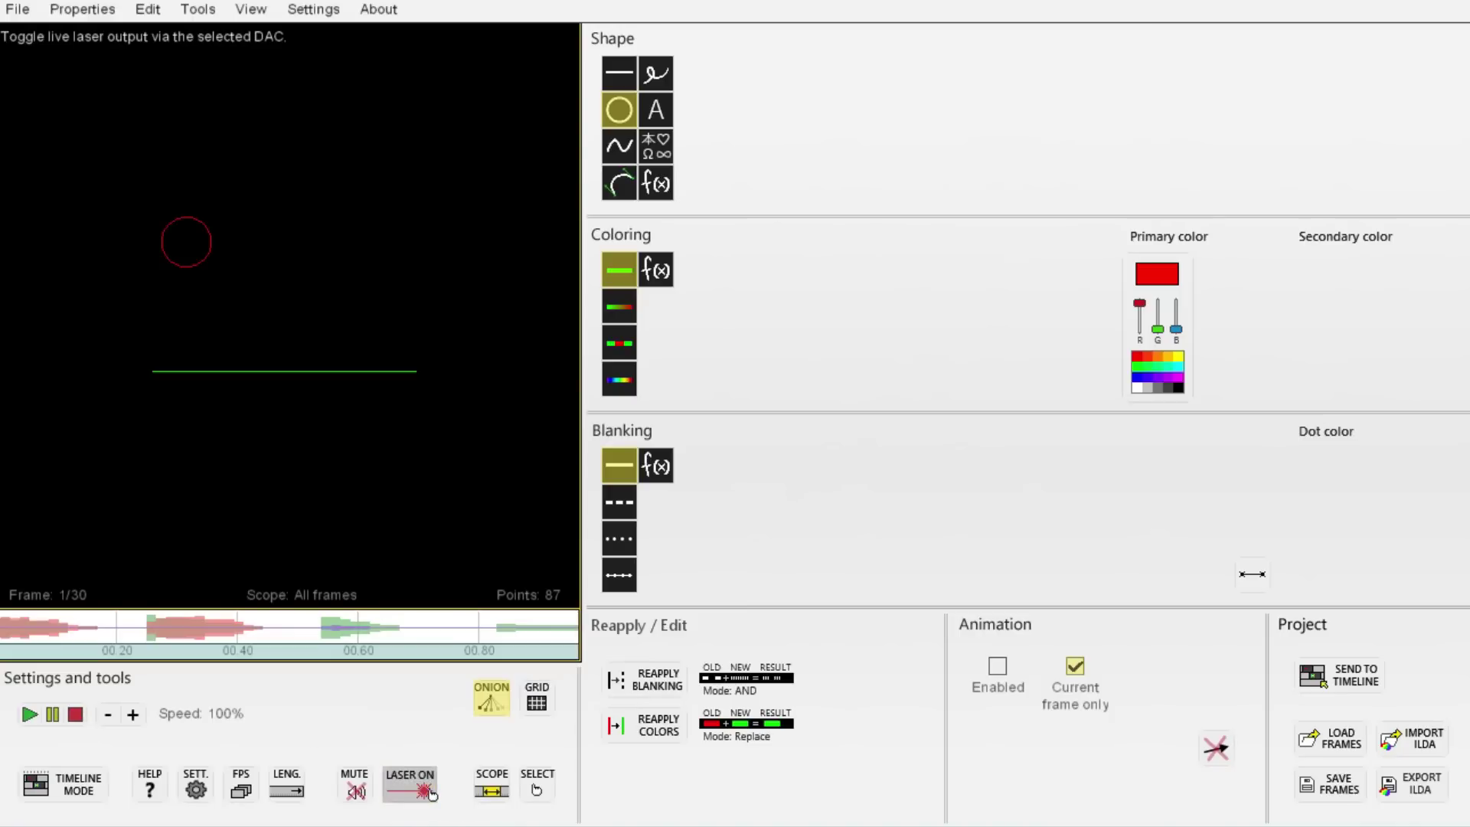
left_click(204, 257)
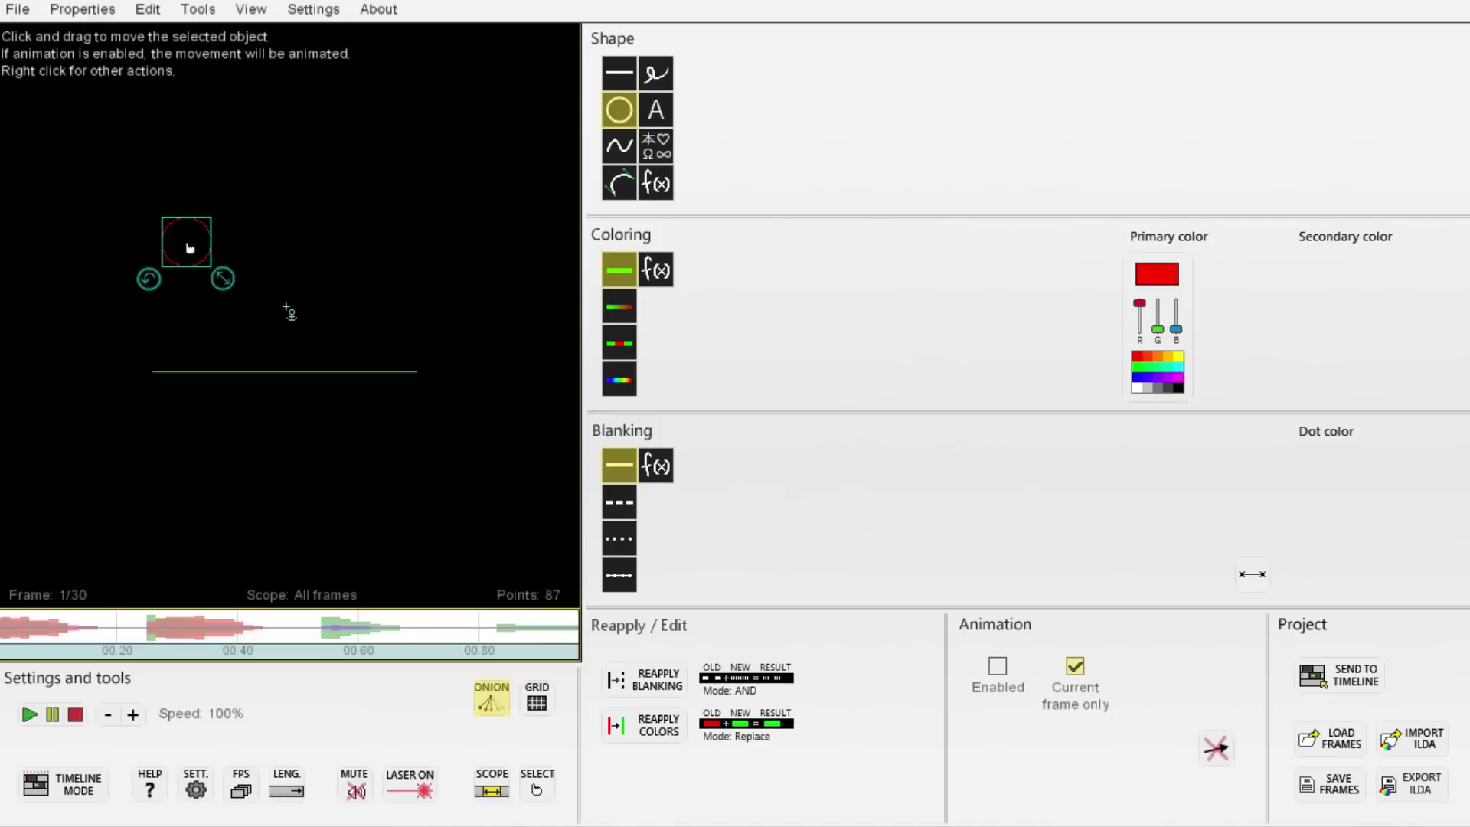
right_click(190, 247)
left_click(227, 265)
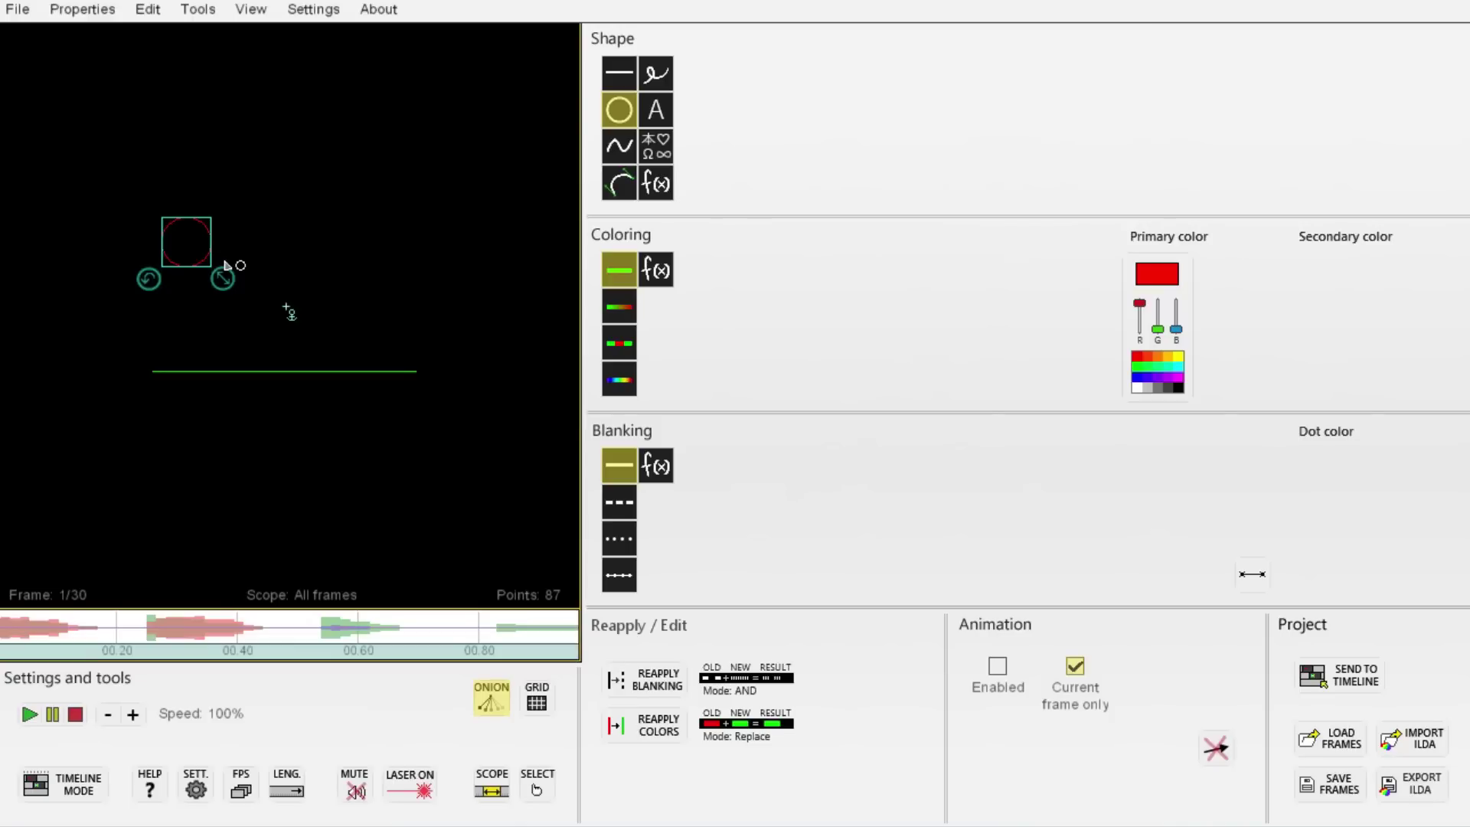
key("Right")
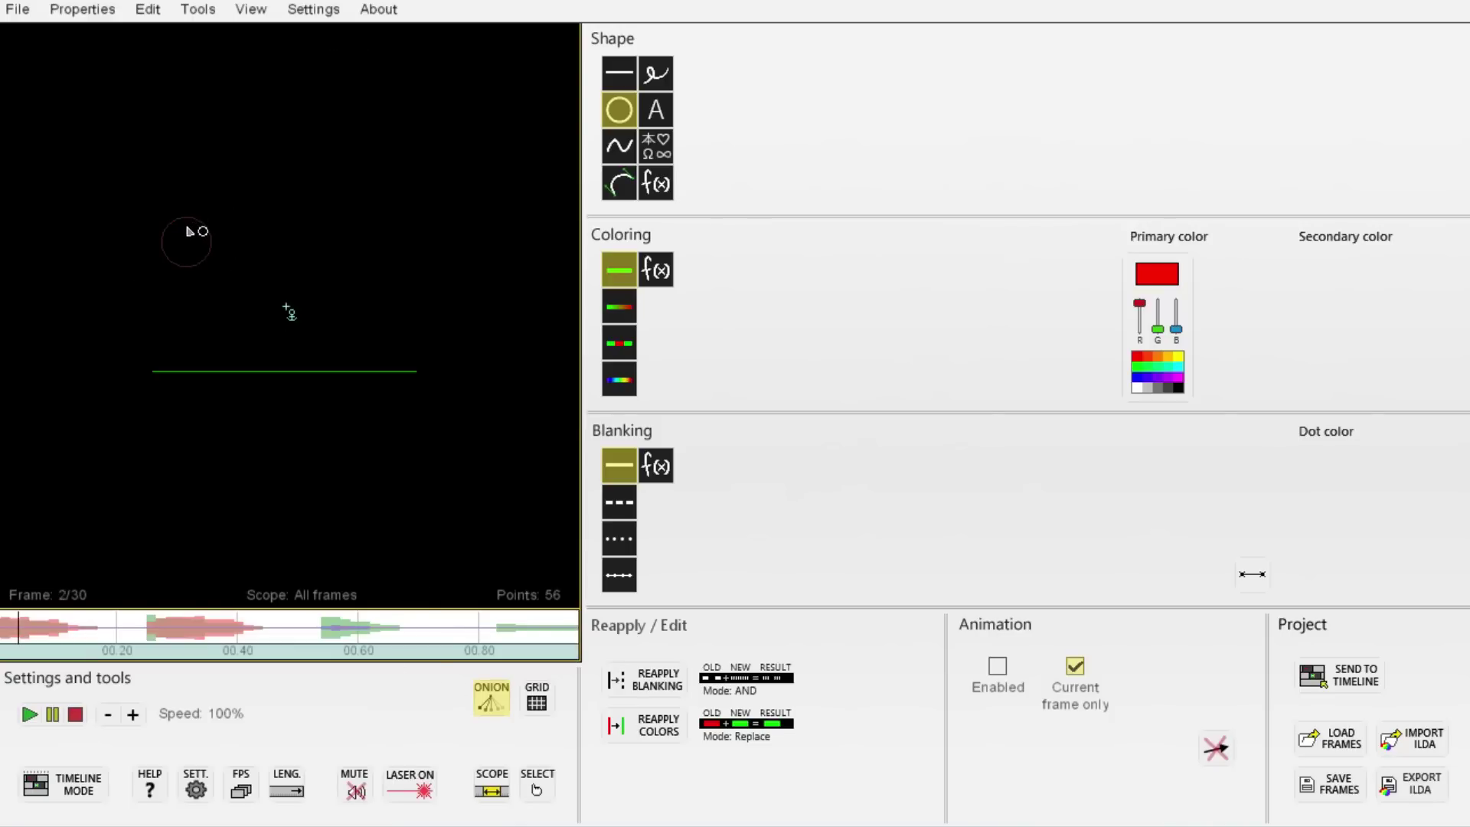
Place the circle progressively lower and further right in frames 2 through 5.
left_click_drag(235, 255, 184, 289)
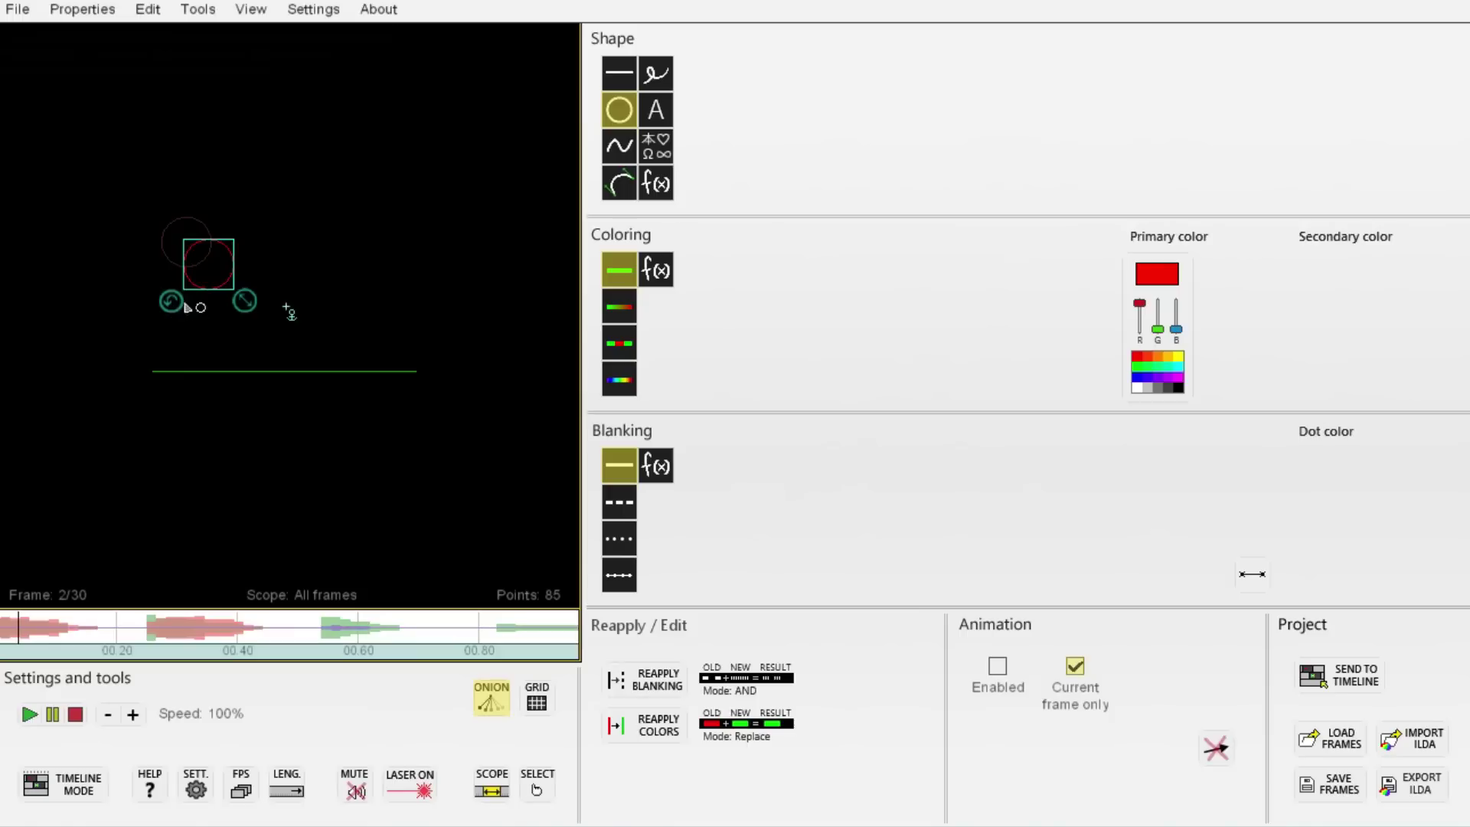
left_click_drag(216, 270, 203, 258)
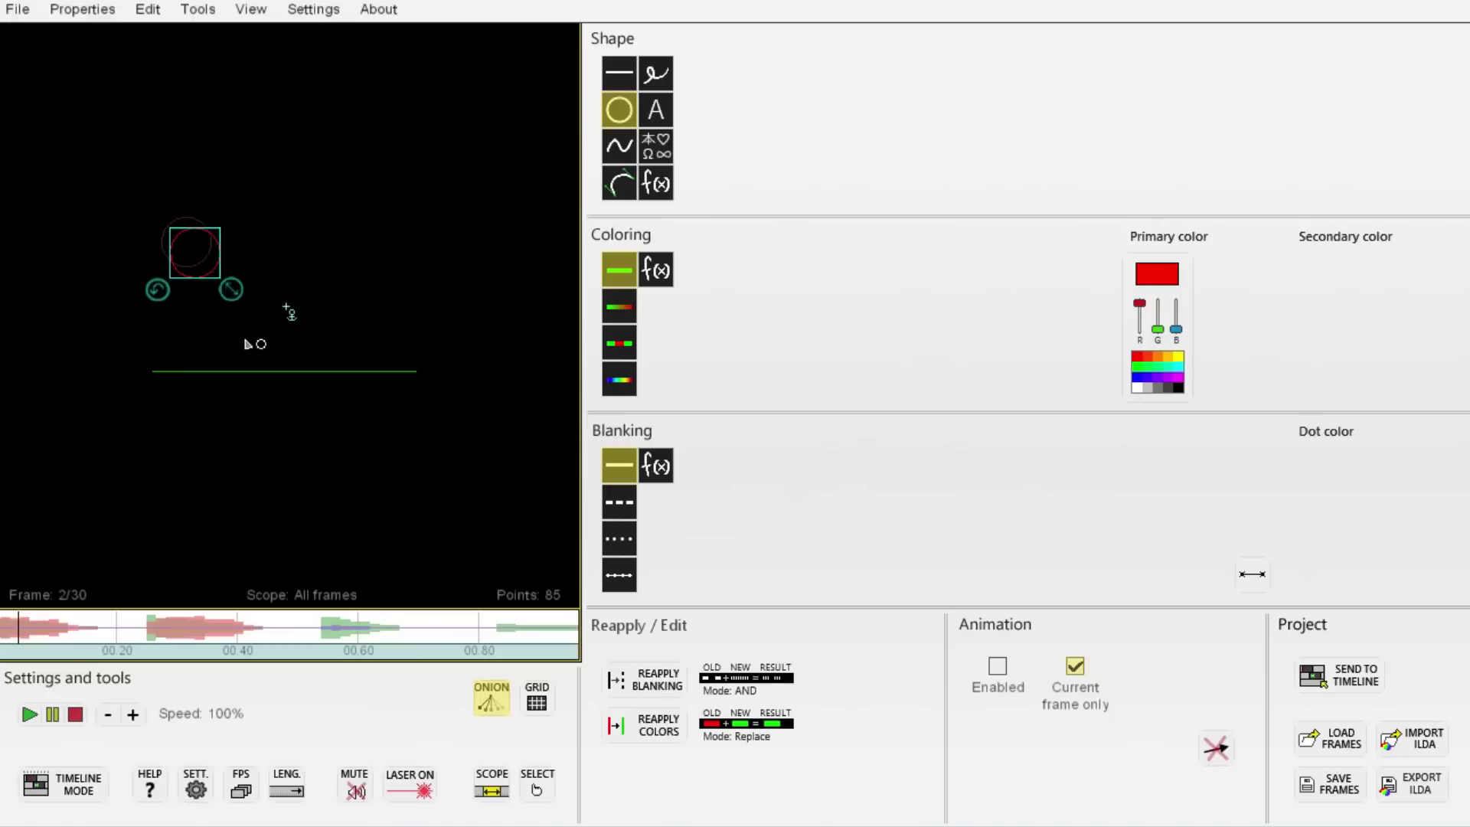
key("Right")
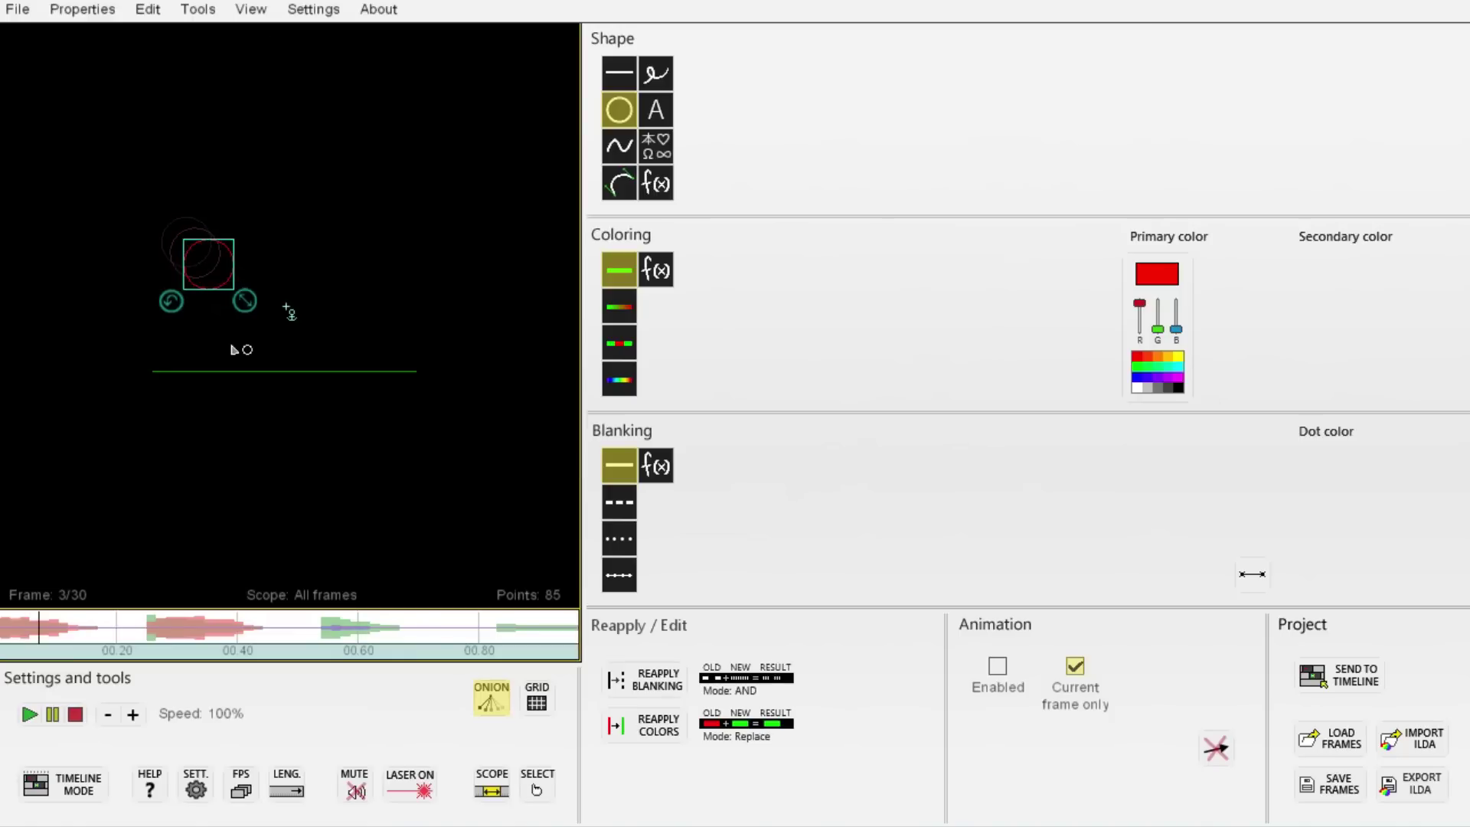
key("Right")
left_click(217, 279)
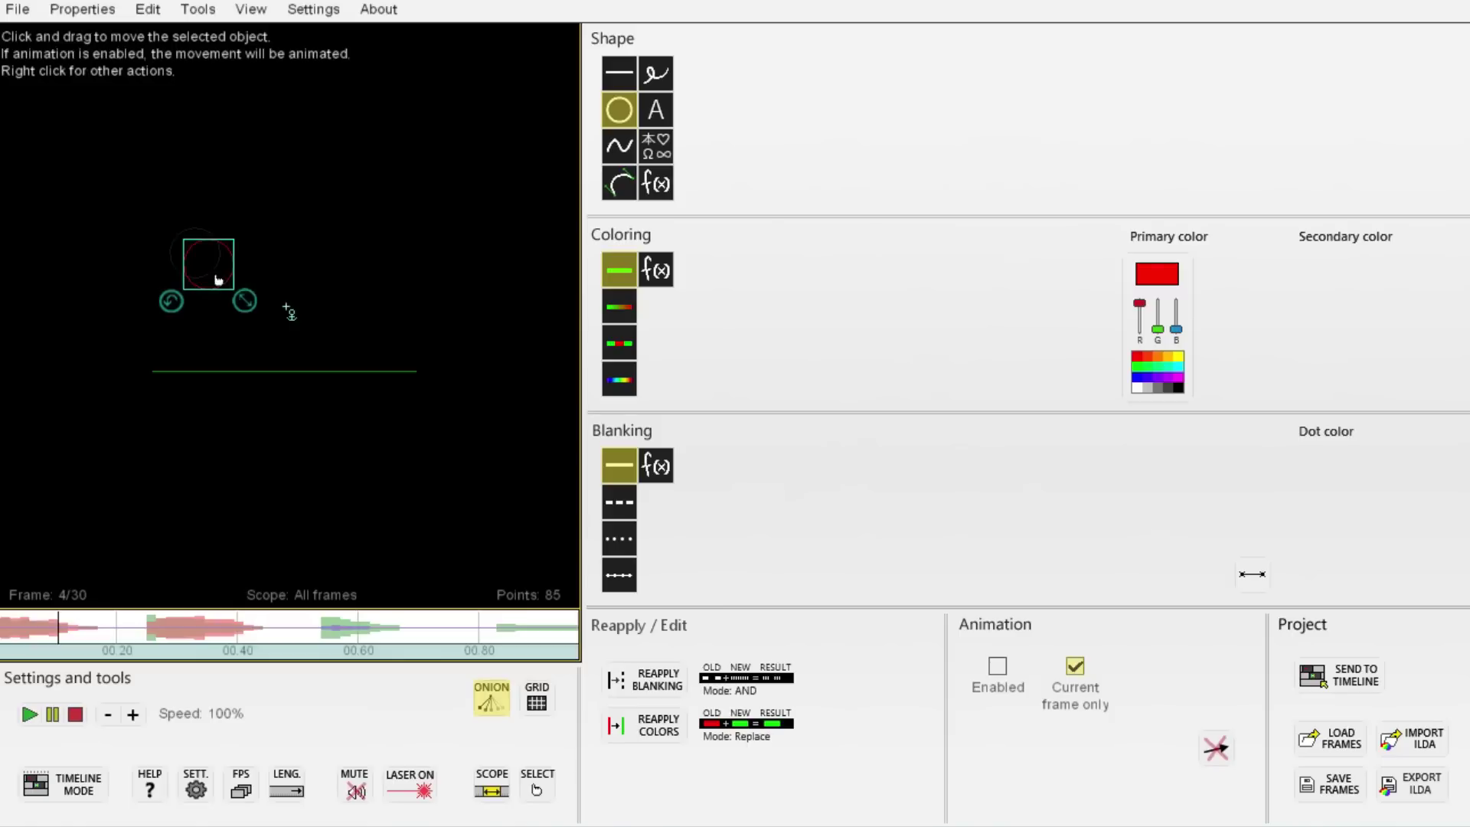
left_click_drag(217, 280, 230, 296)
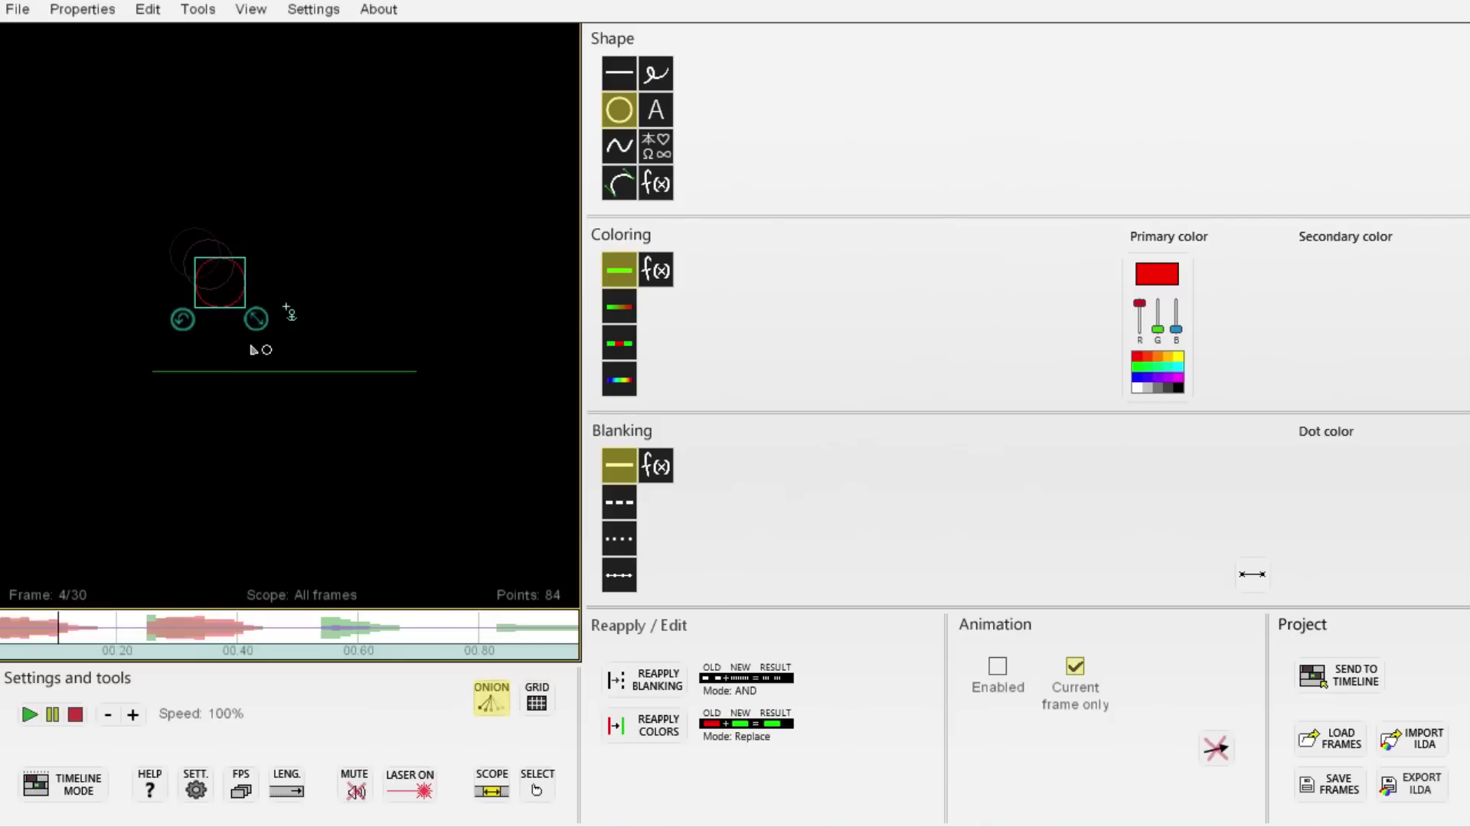
key("Right")
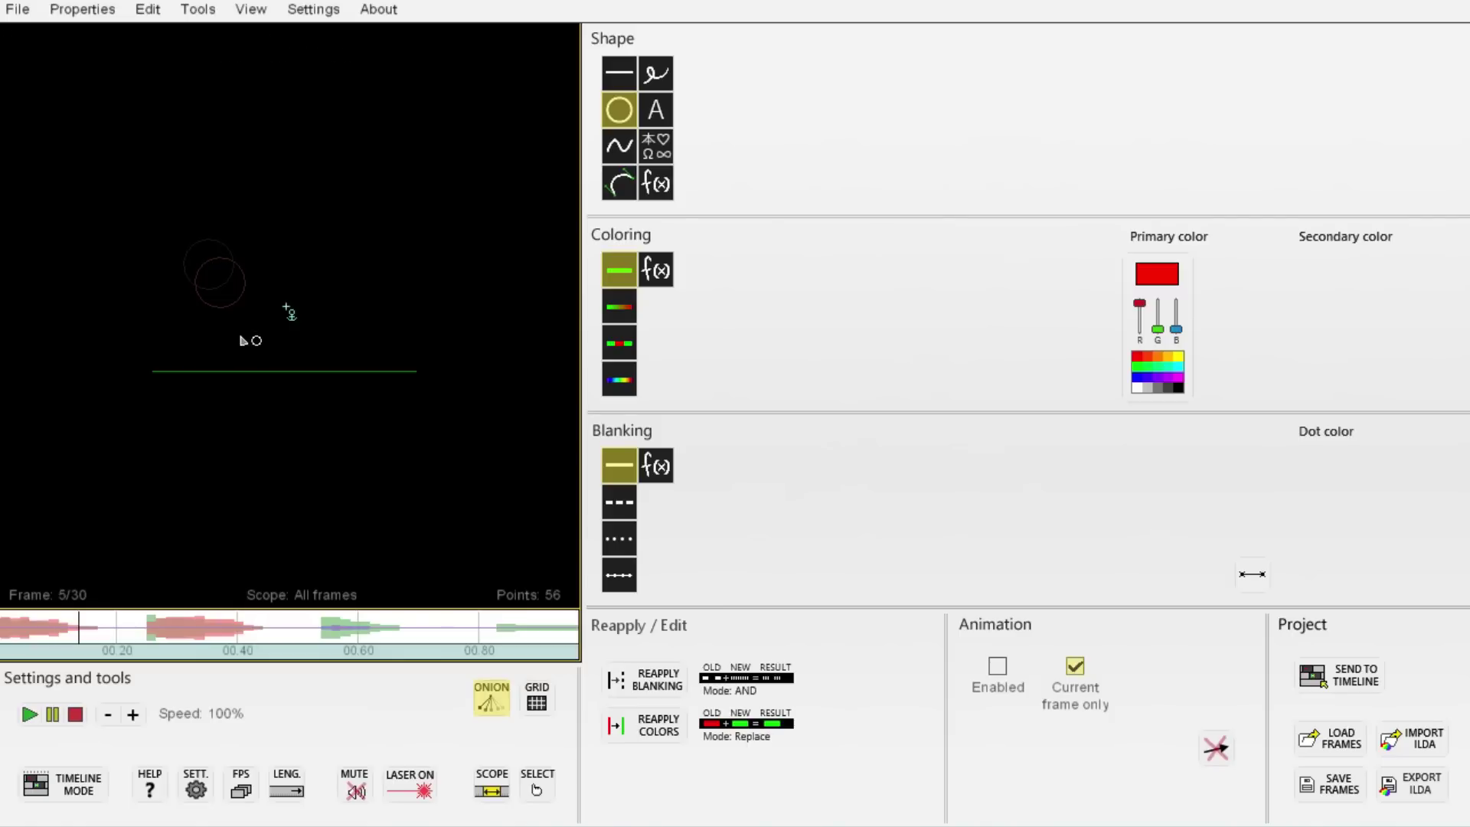
left_click(211, 274)
left_click_drag(211, 274, 236, 310)
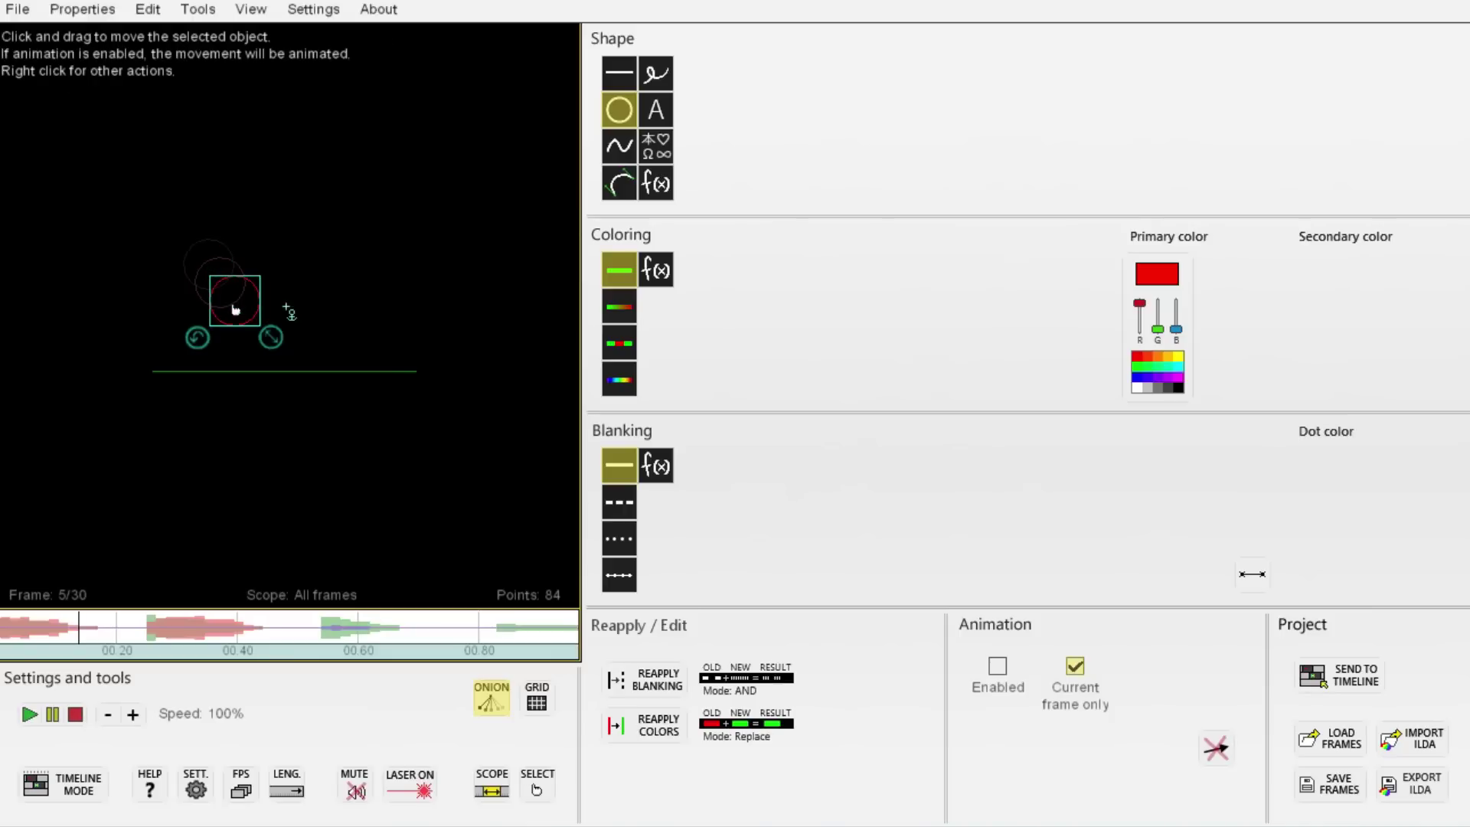
Lower the circle in frame 6, then paste it onto the green line in frames 7 and 8.
key("Right")
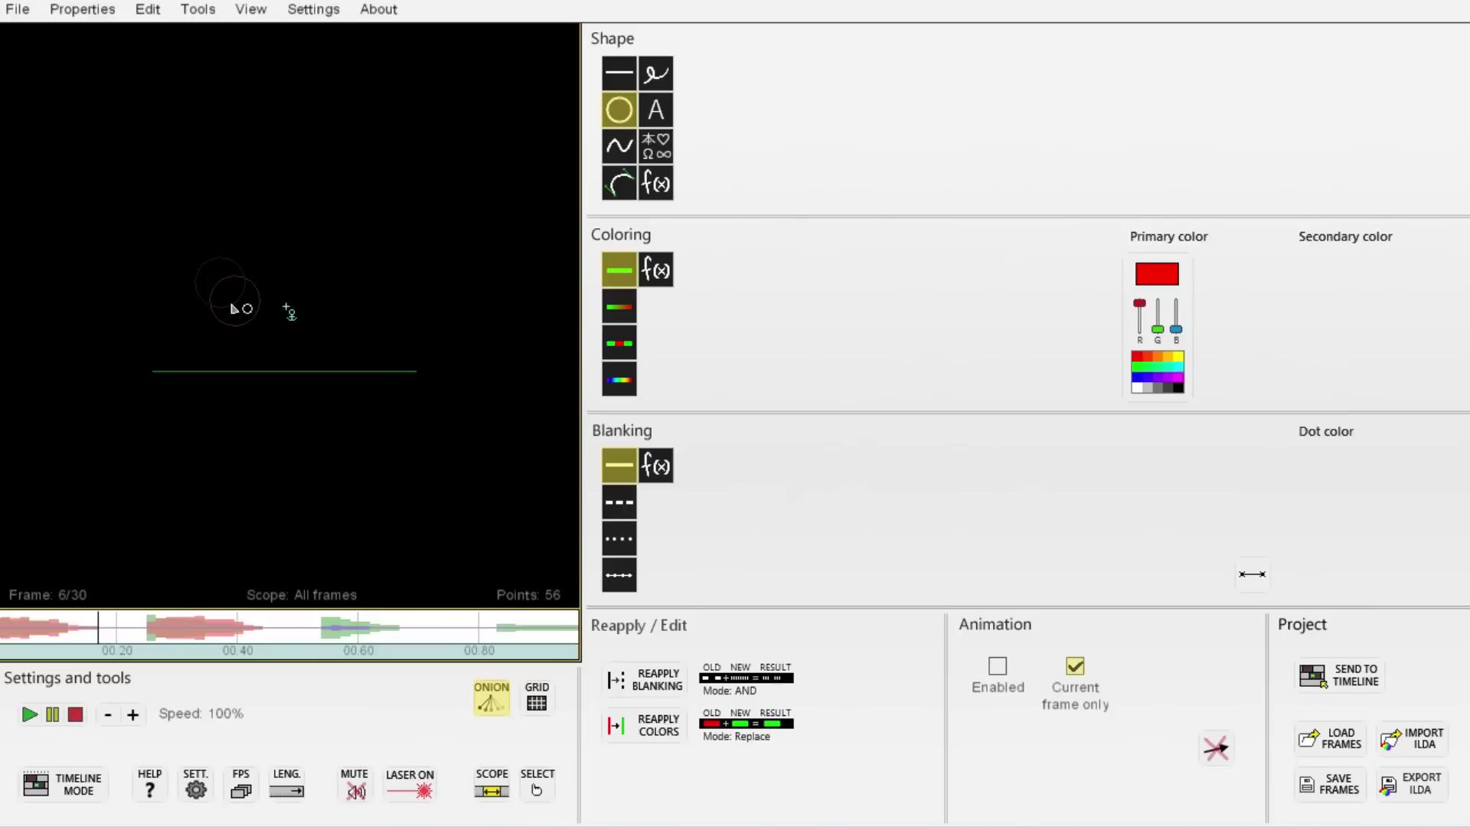
left_click(234, 309)
left_click_drag(234, 309, 264, 330)
key("ctrl+v")
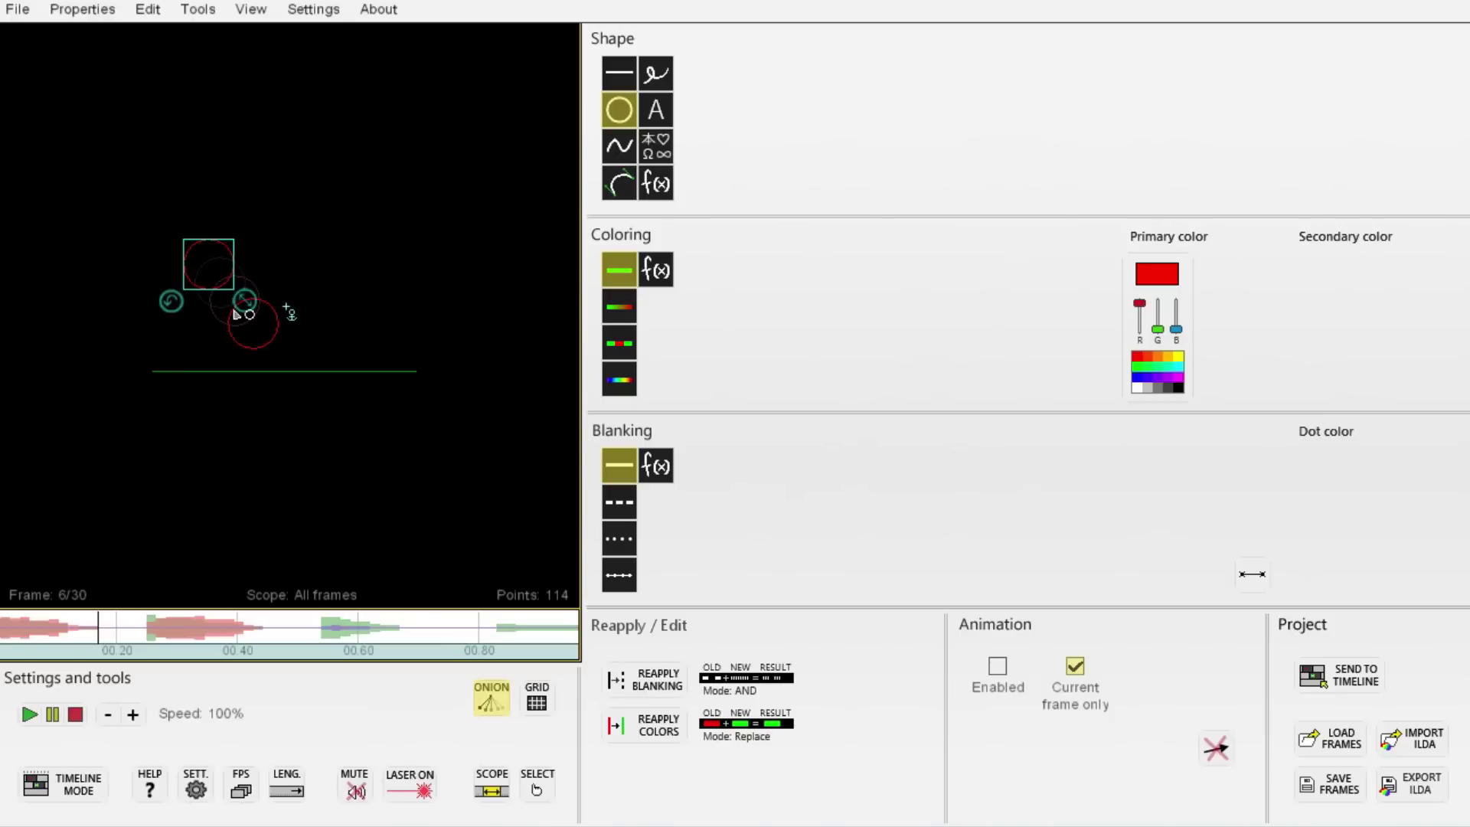
key("ctrl+z")
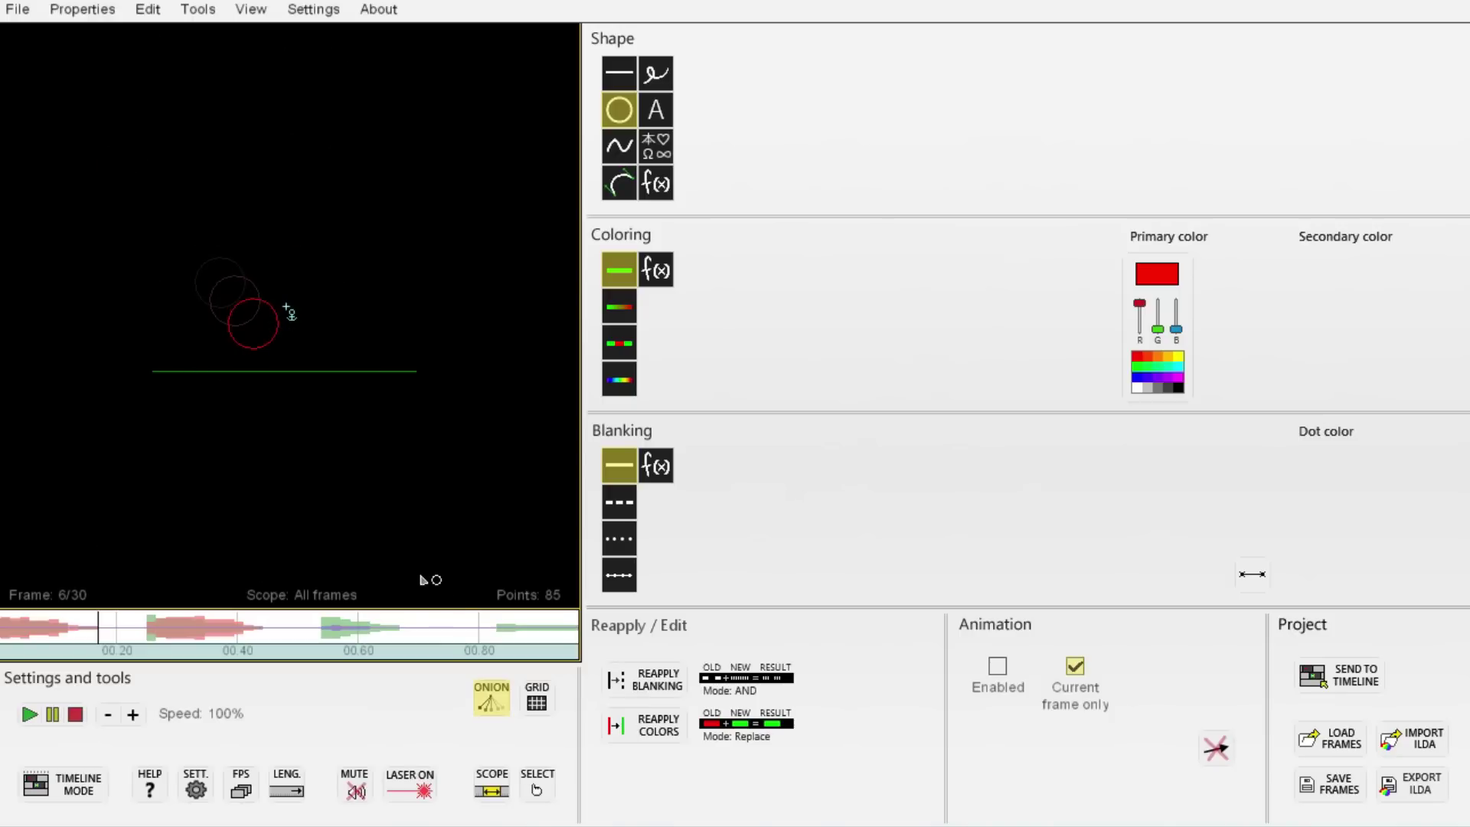
key("ctrl+v")
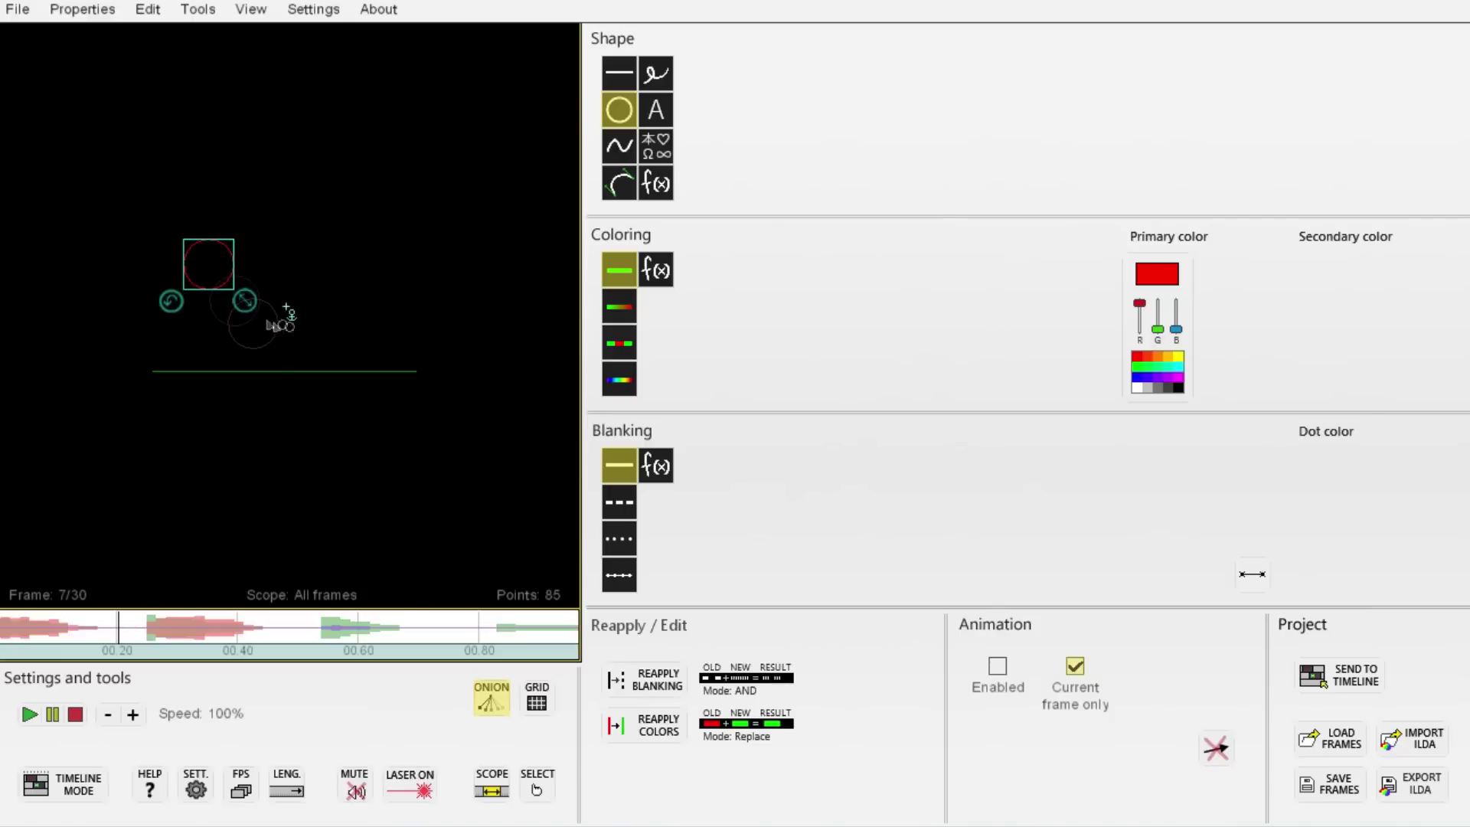
left_click_drag(271, 326, 274, 346)
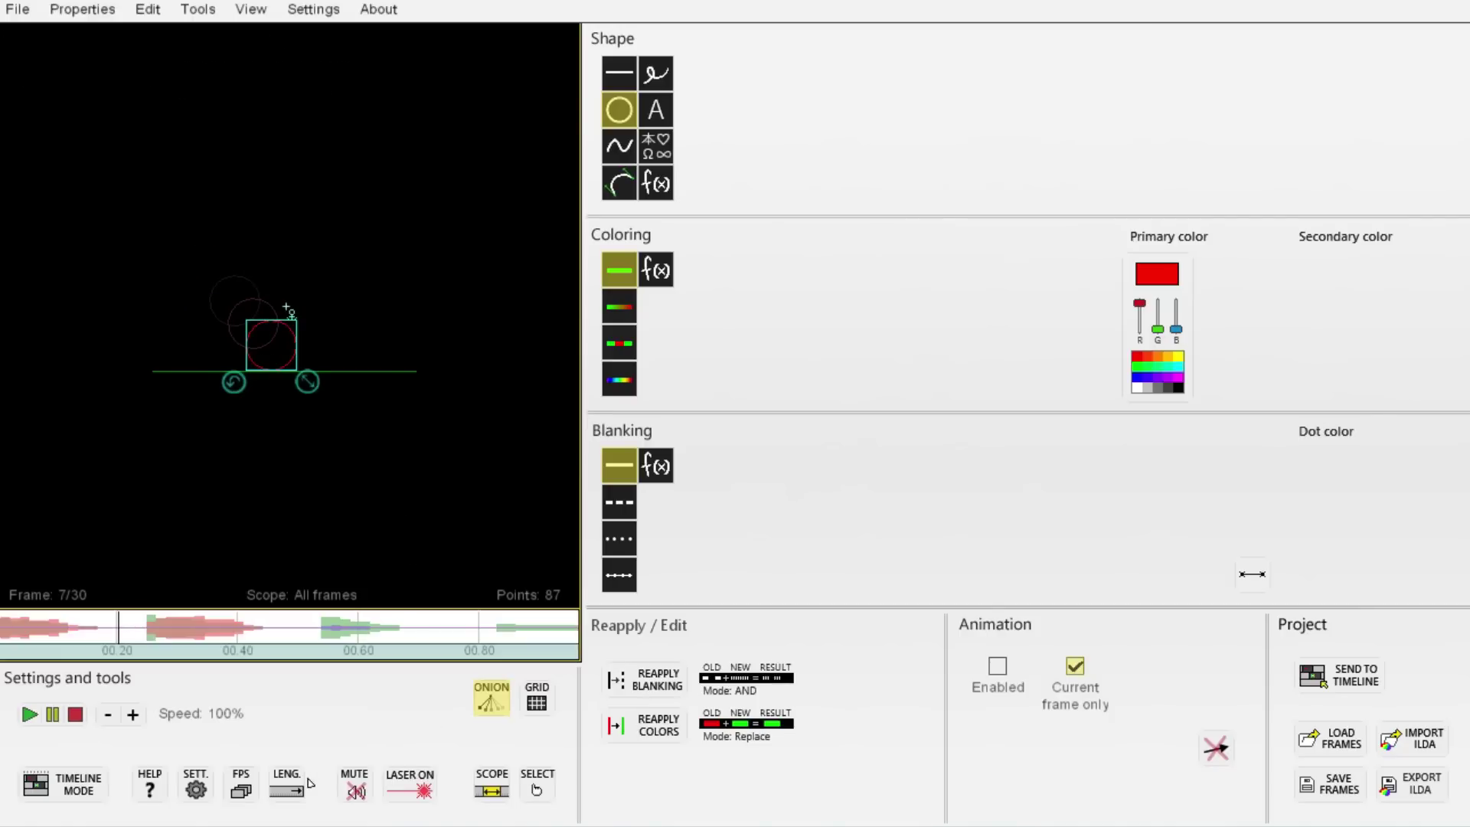
key("Right")
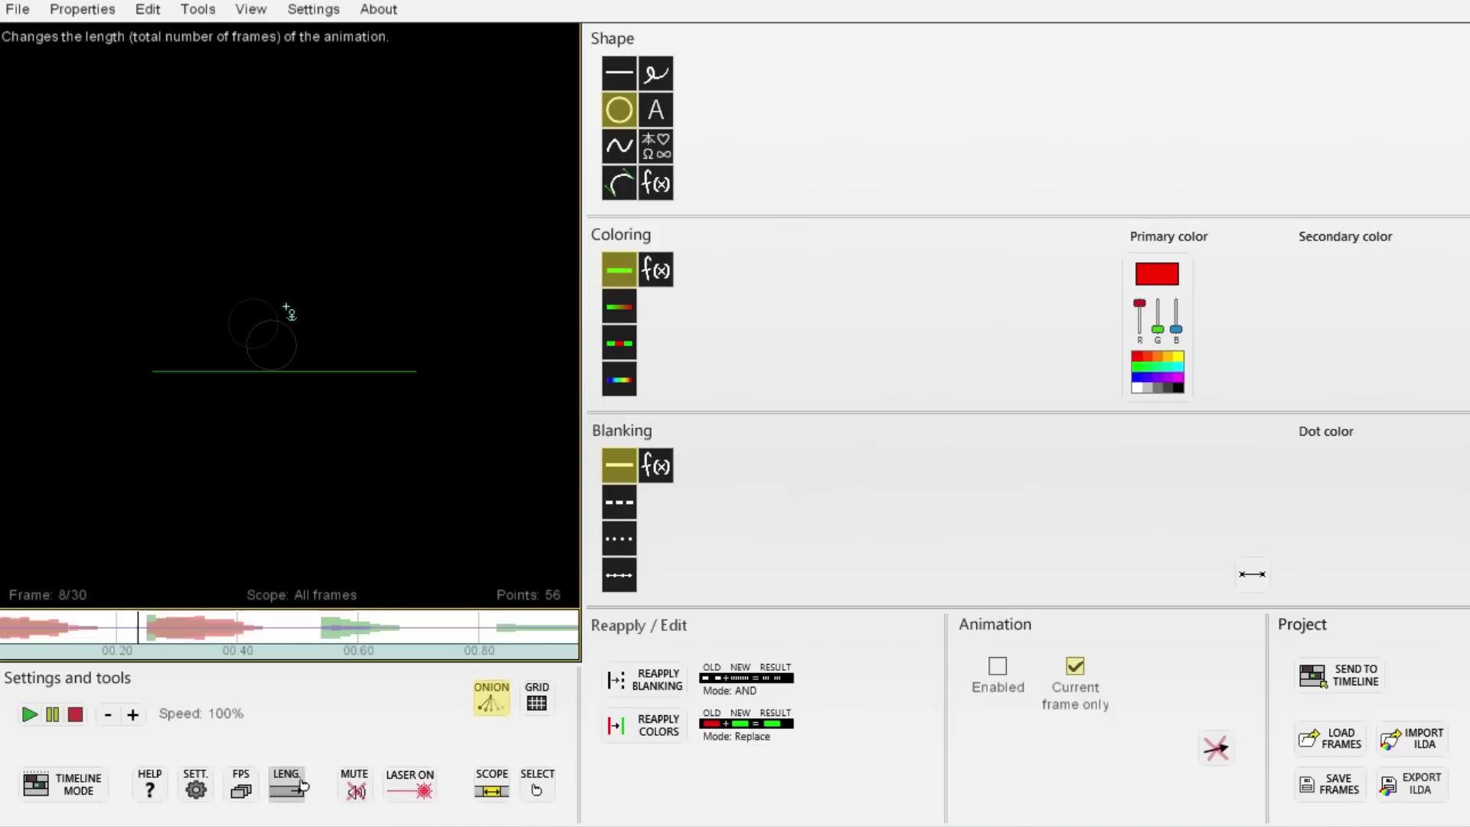
key("ctrl+v")
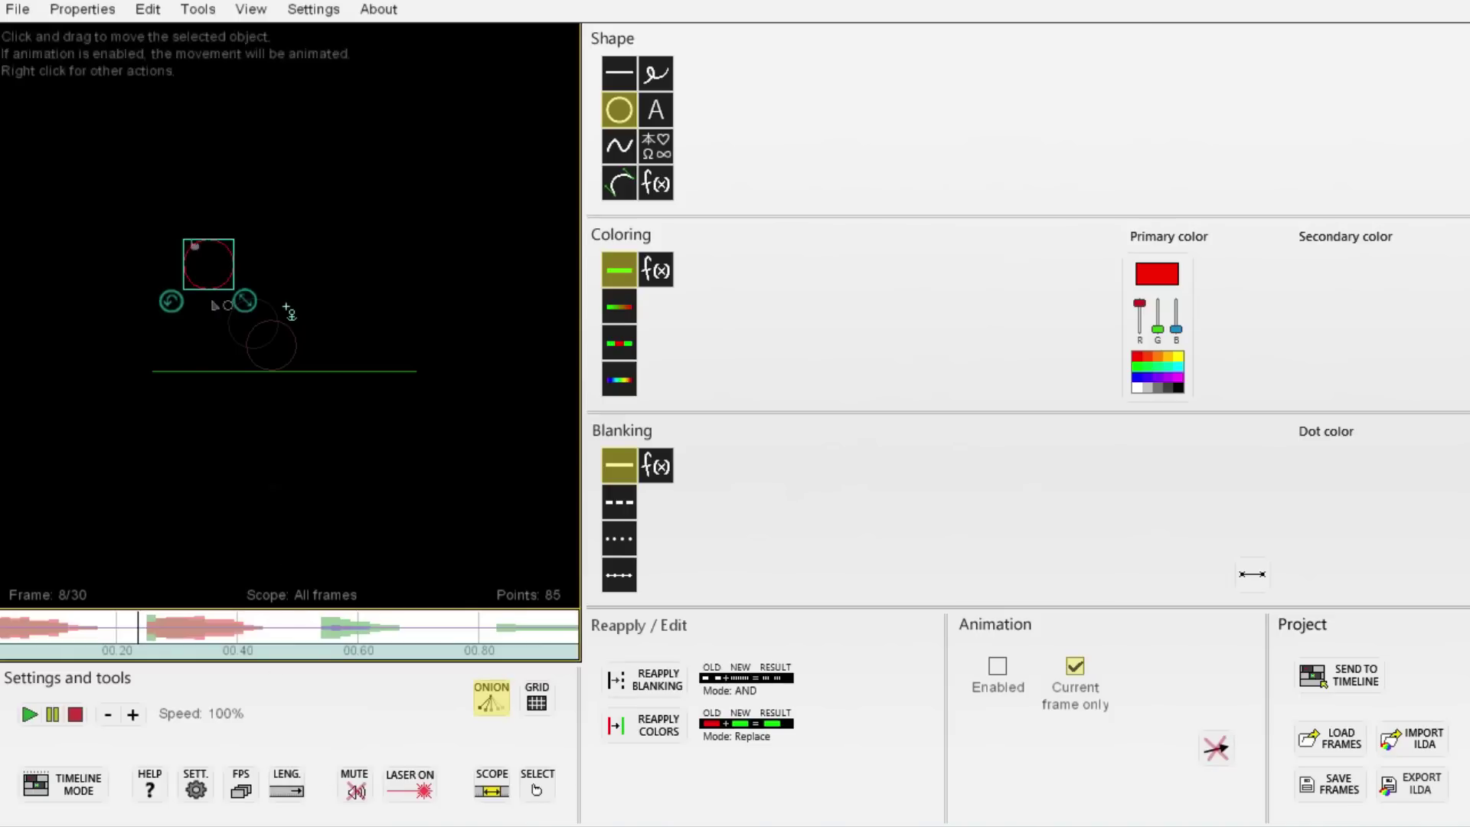
Squash the circle flat against the green line in frames 8 and 9.
left_click_drag(206, 256, 285, 344)
left_click_drag(322, 392, 295, 375)
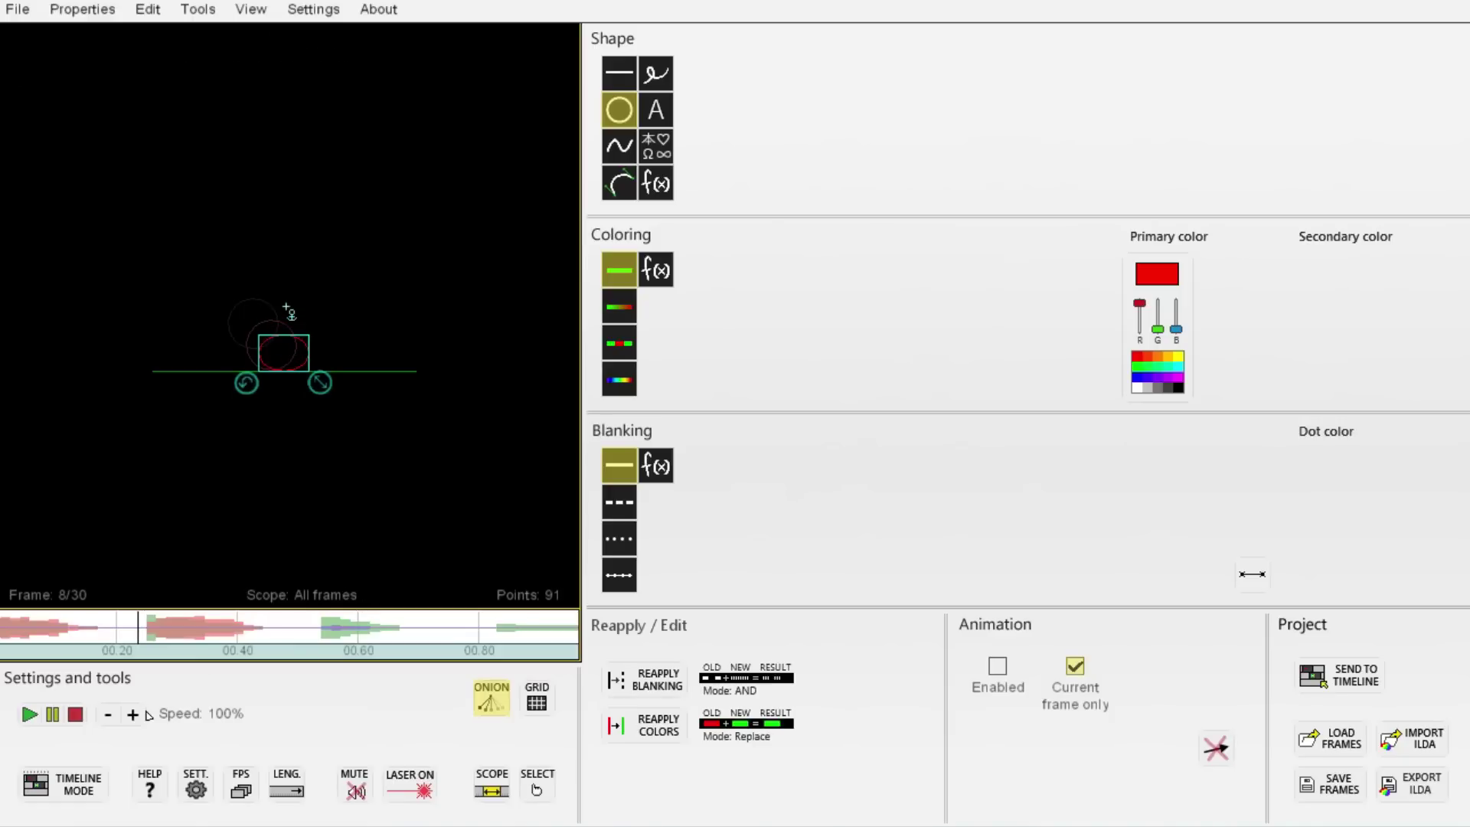
key("Right")
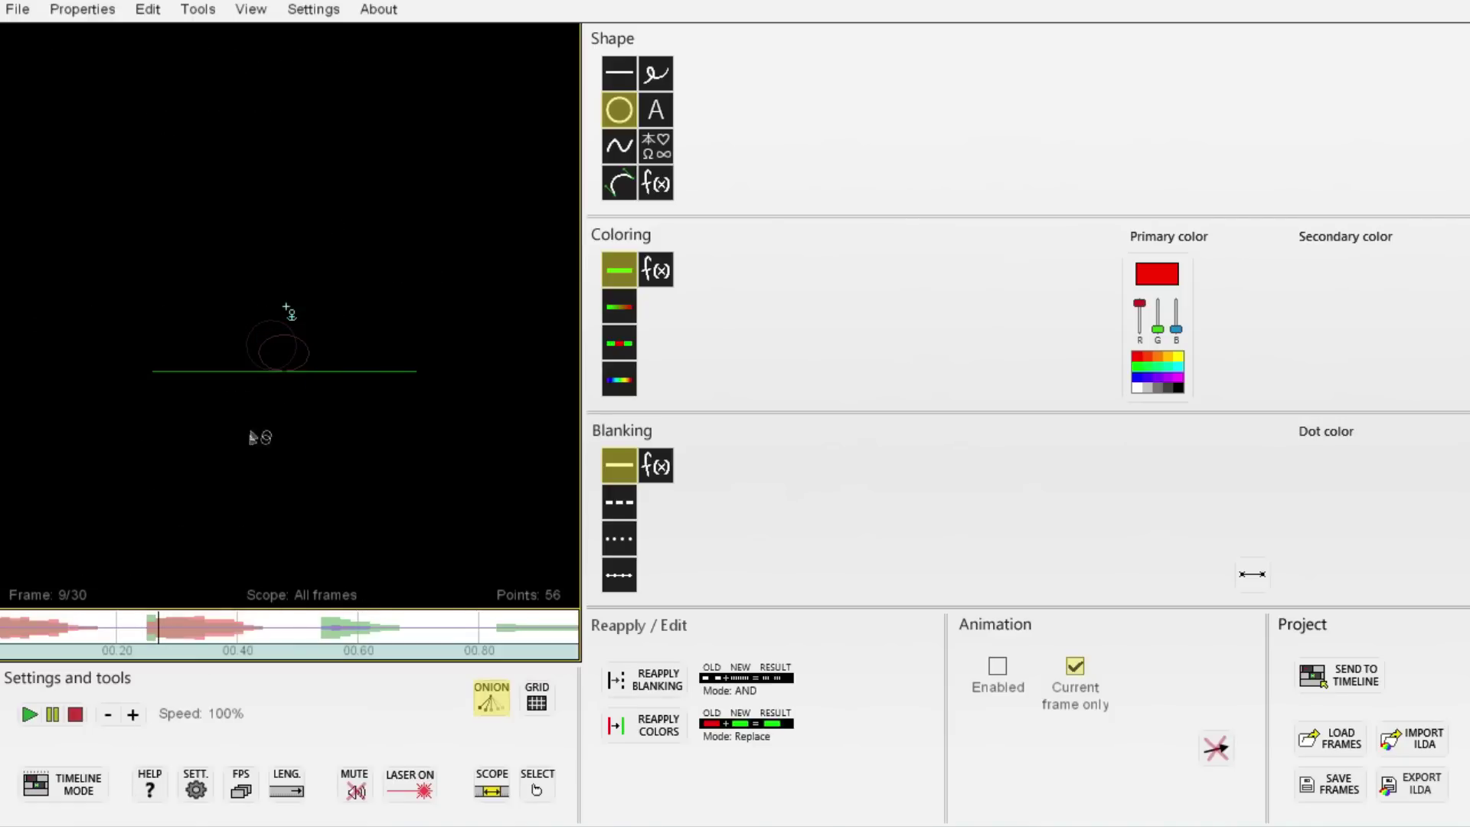
key("ctrl+v")
mouse_move(253, 298)
left_mouse_down()
mouse_move(261, 312)
mouse_move(245, 322)
left_mouse_up()
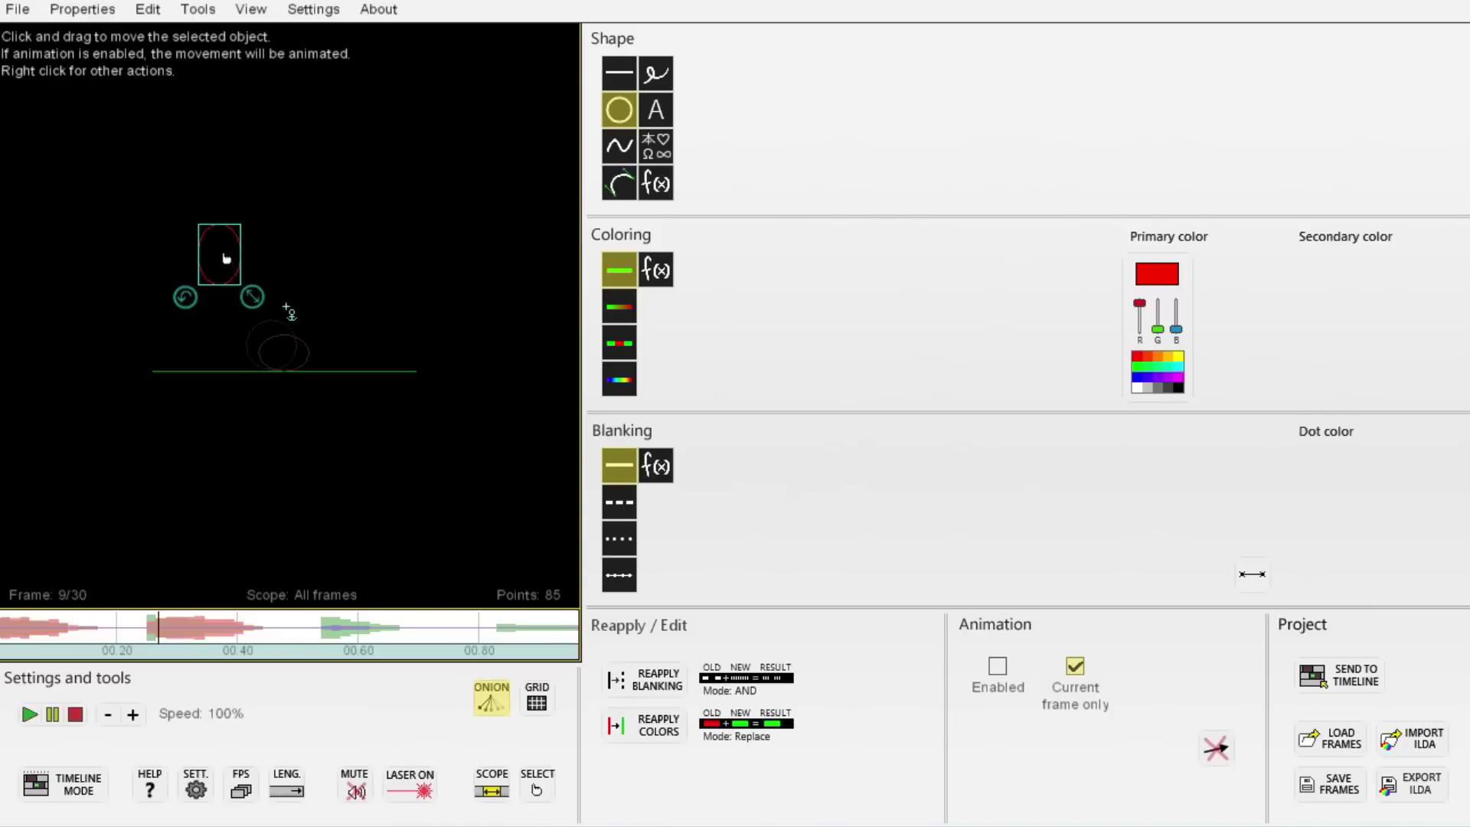
left_click_drag(226, 258, 303, 333)
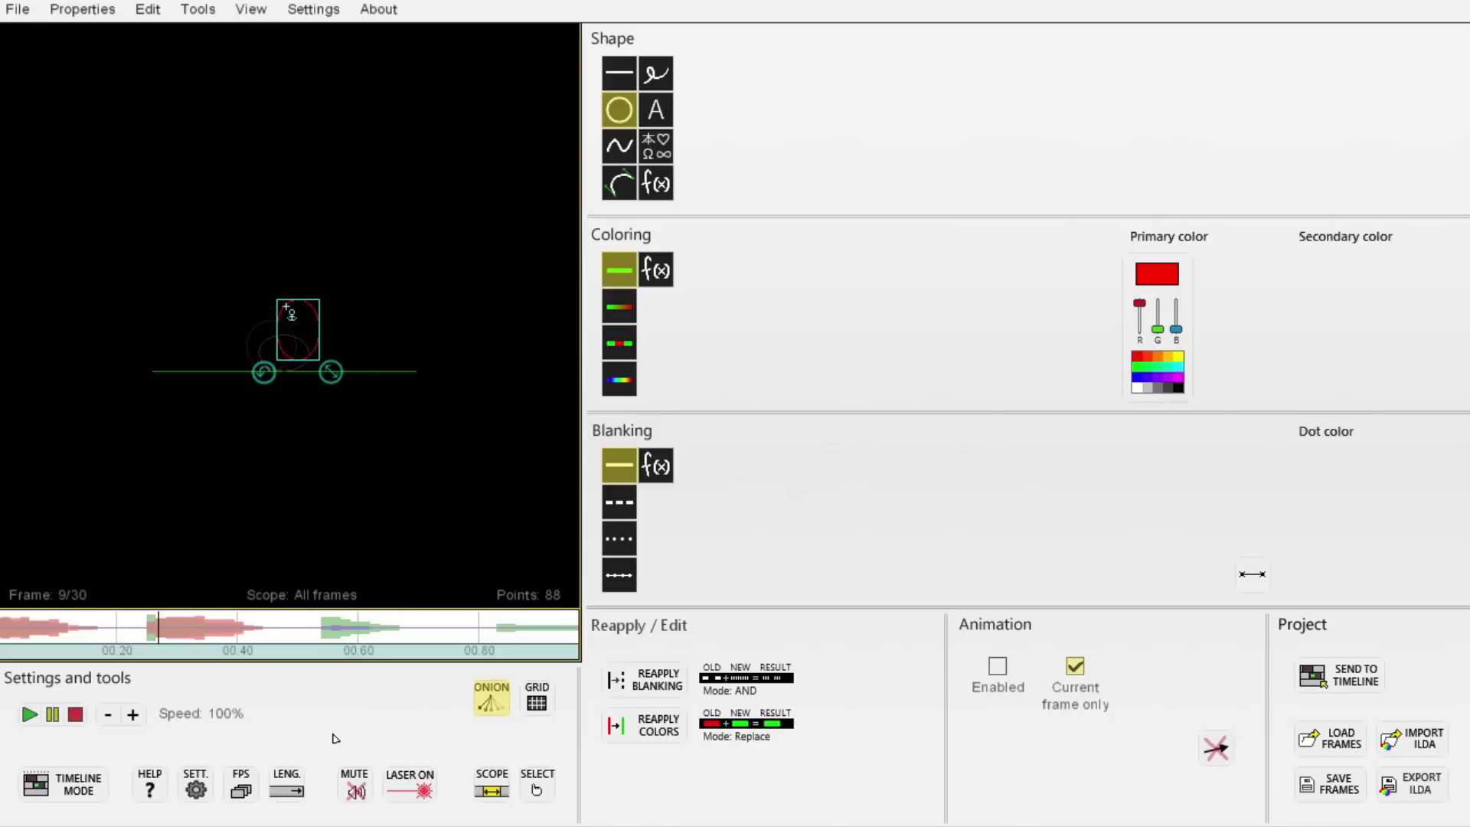
Paste the ball into frames 10–12, raising it along the bounce arc.
key("Right")
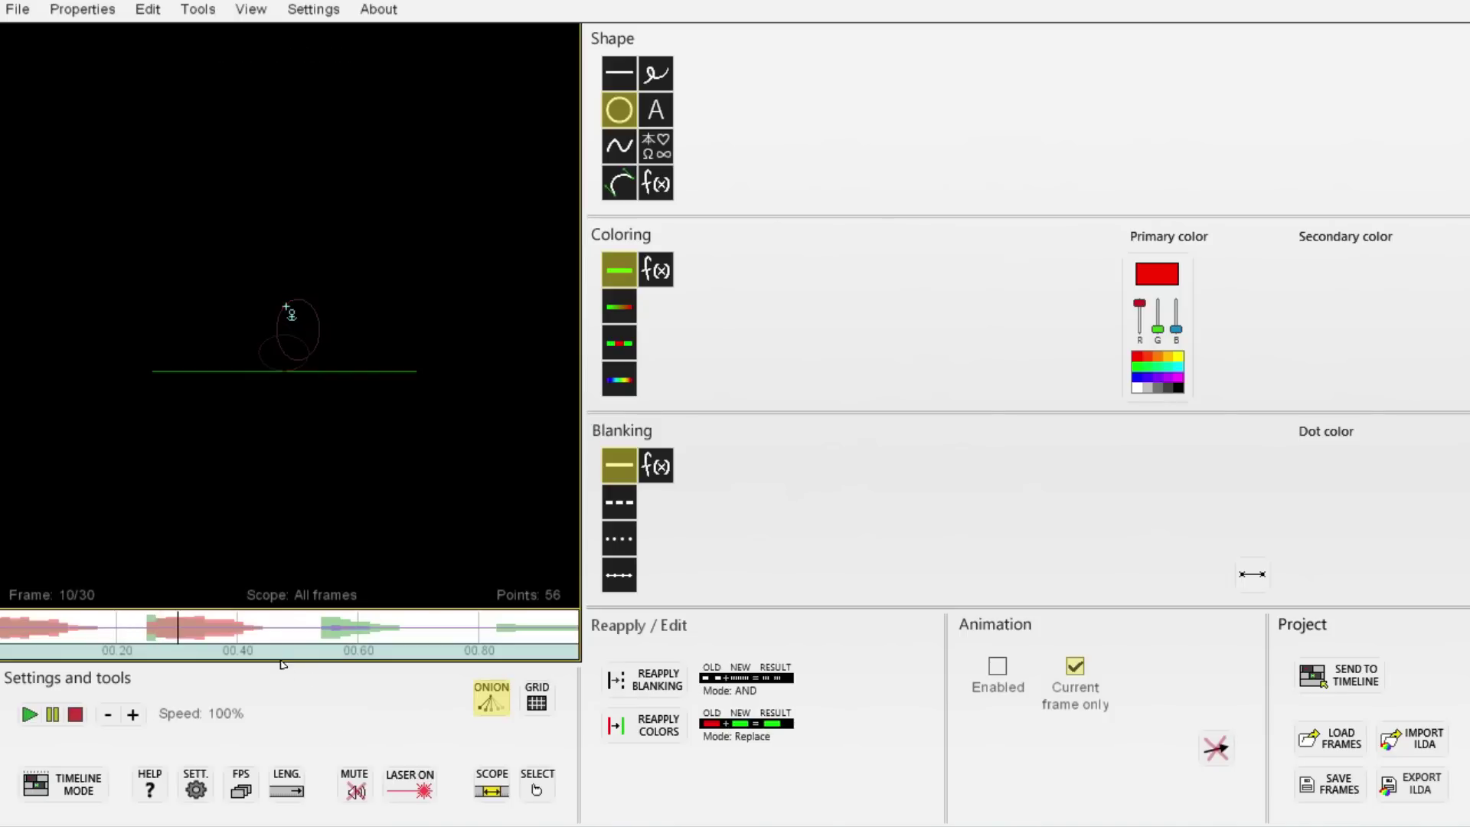
key("ctrl+v")
left_click_drag(206, 258, 309, 314)
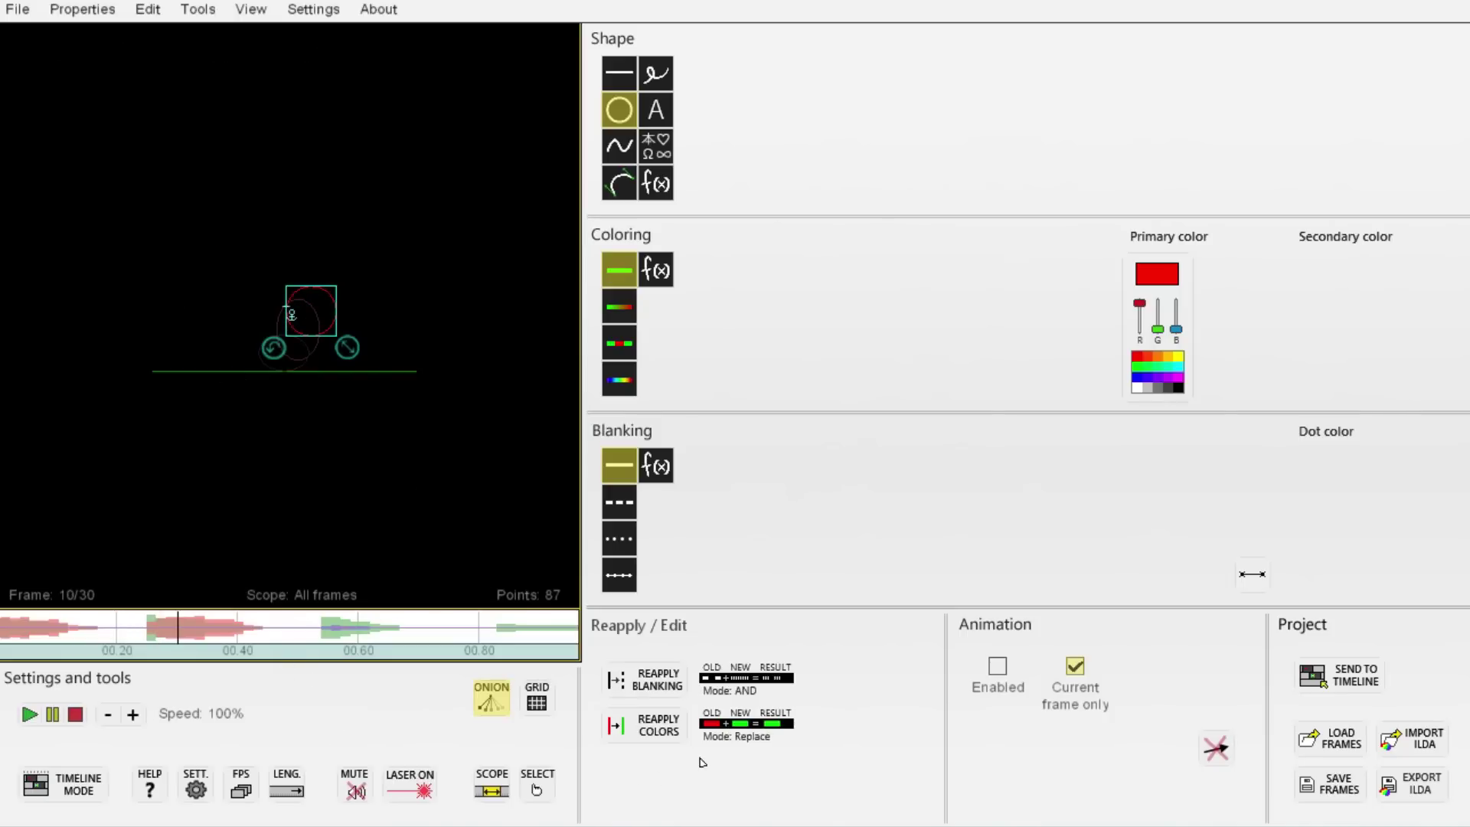
key("Right")
key("ctrl+v")
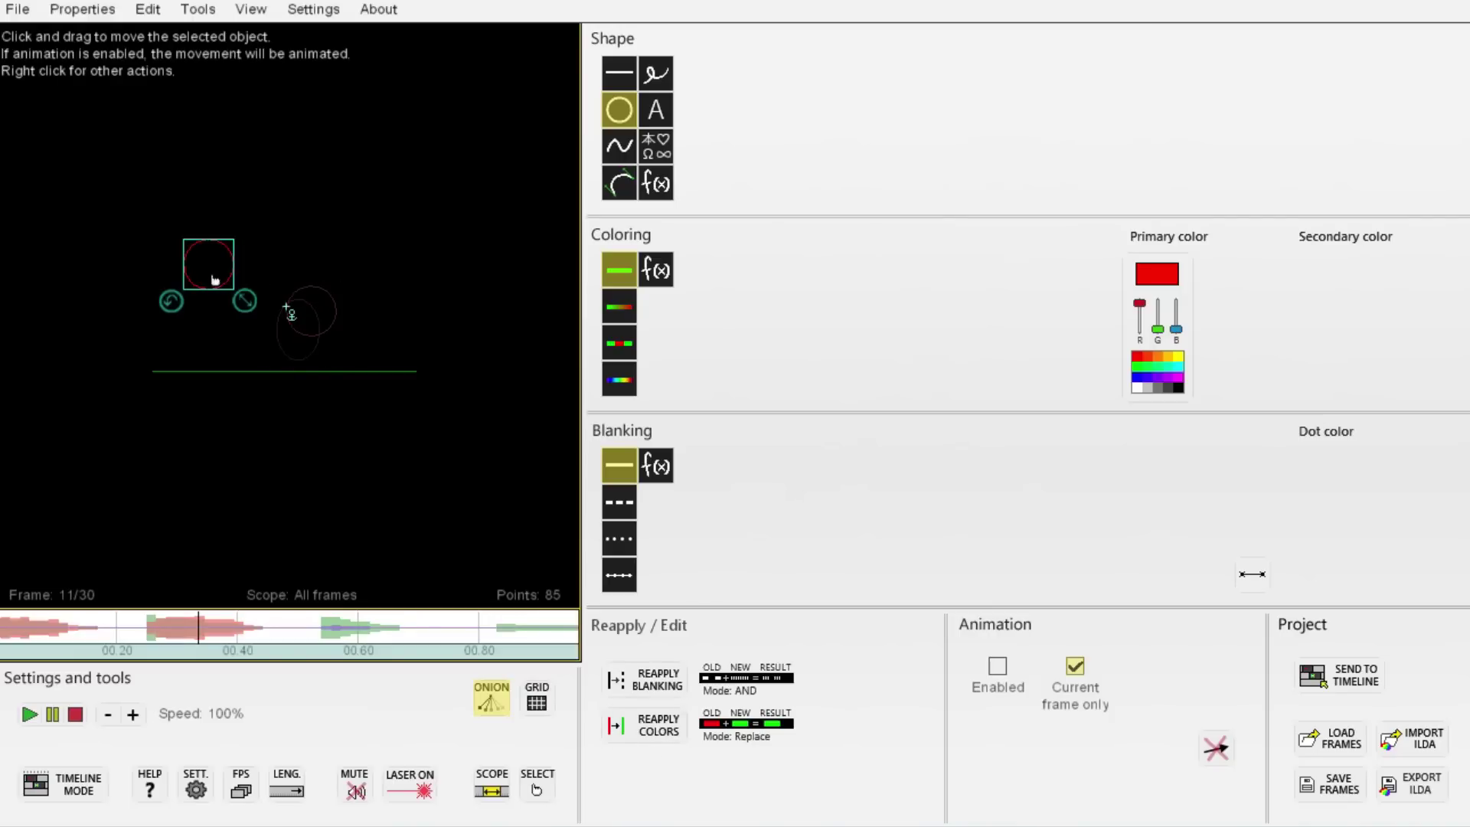
left_click_drag(216, 280, 344, 297)
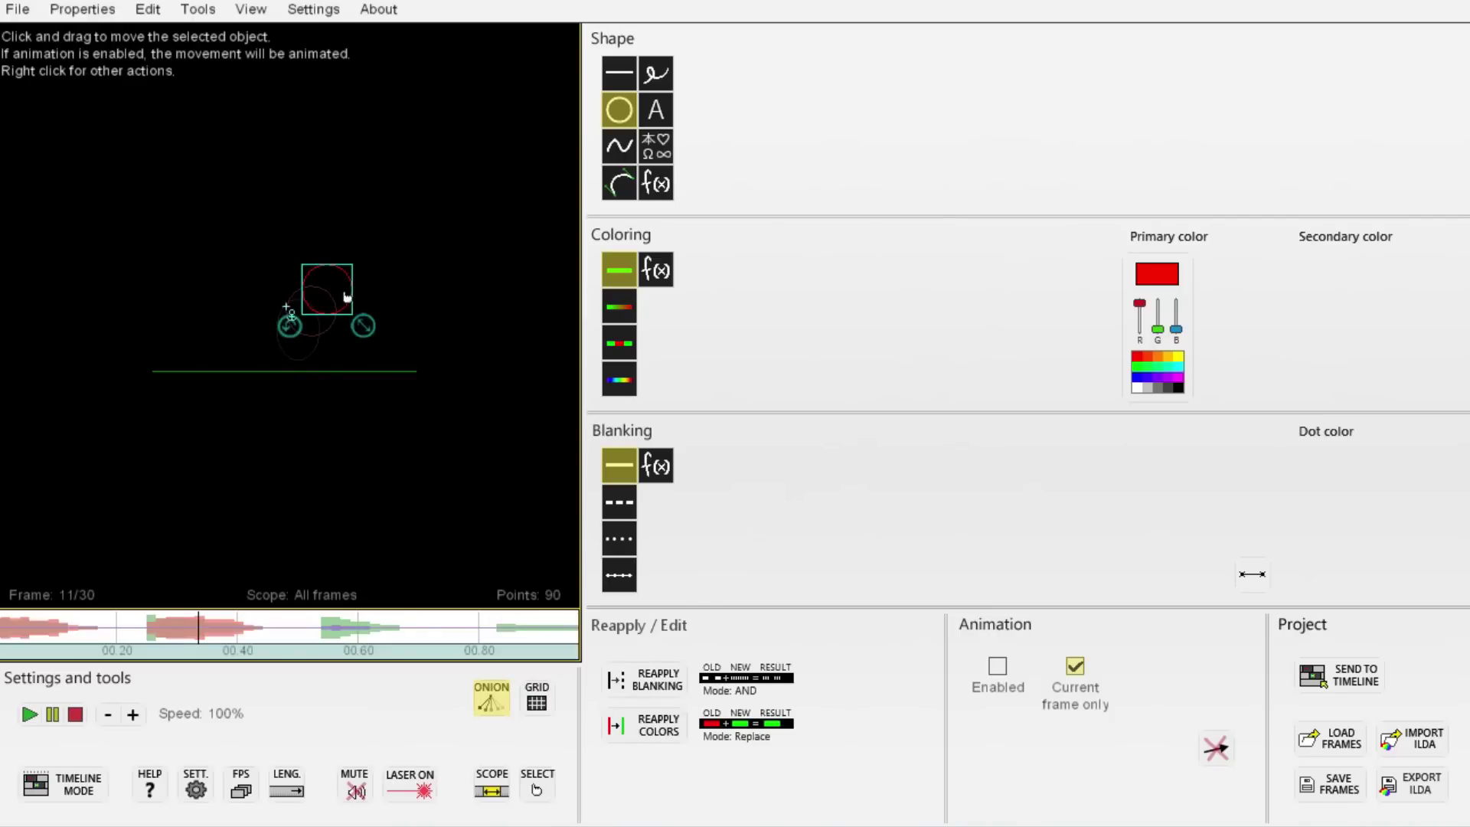
key("Right")
key("ctrl+v")
left_click_drag(203, 278, 338, 278)
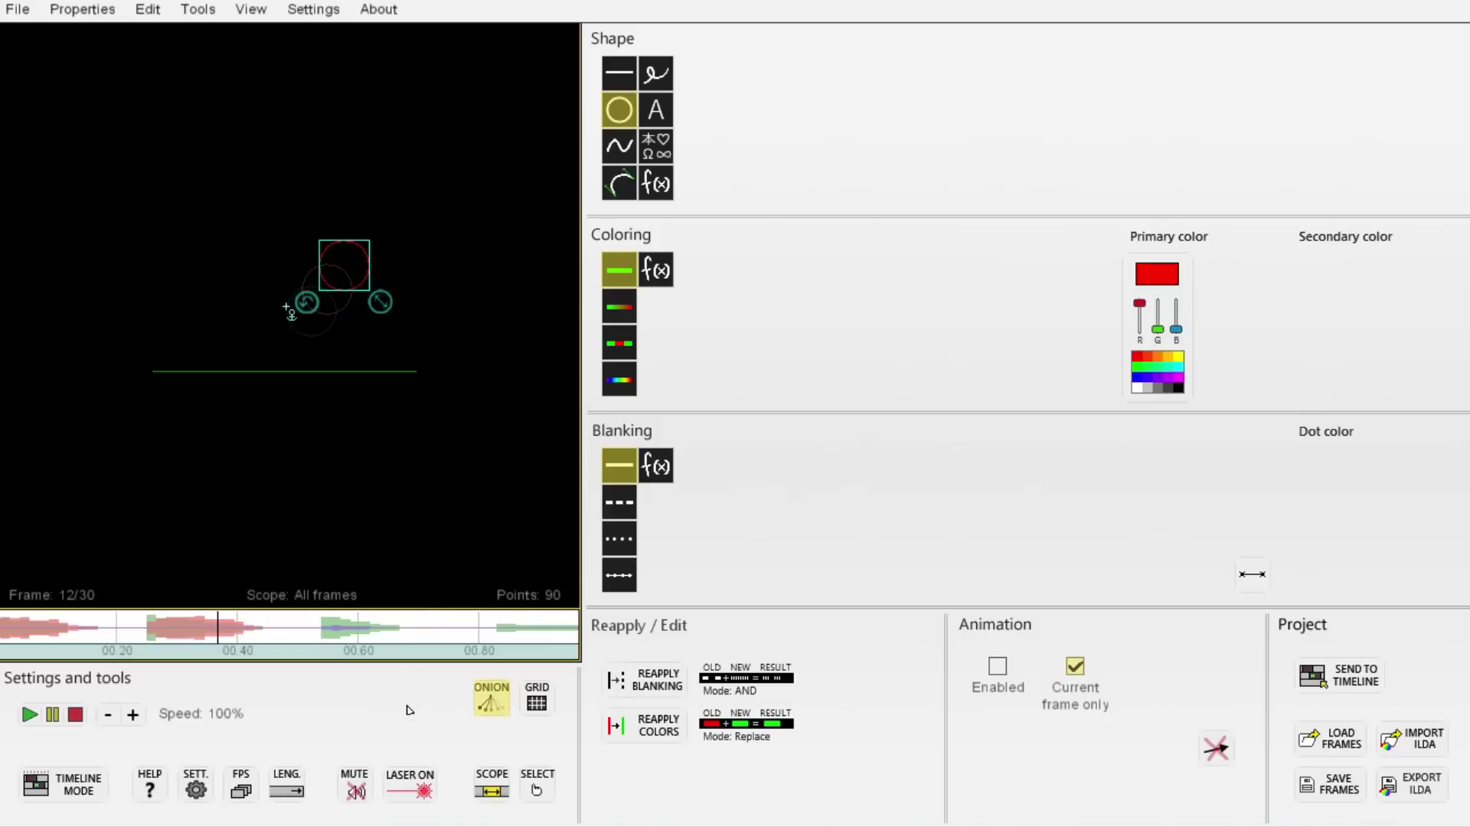
Paste the ball into frames 13–15, carrying it up to the upper right.
key("Right")
key("ctrl+v")
left_click_drag(220, 274, 367, 249)
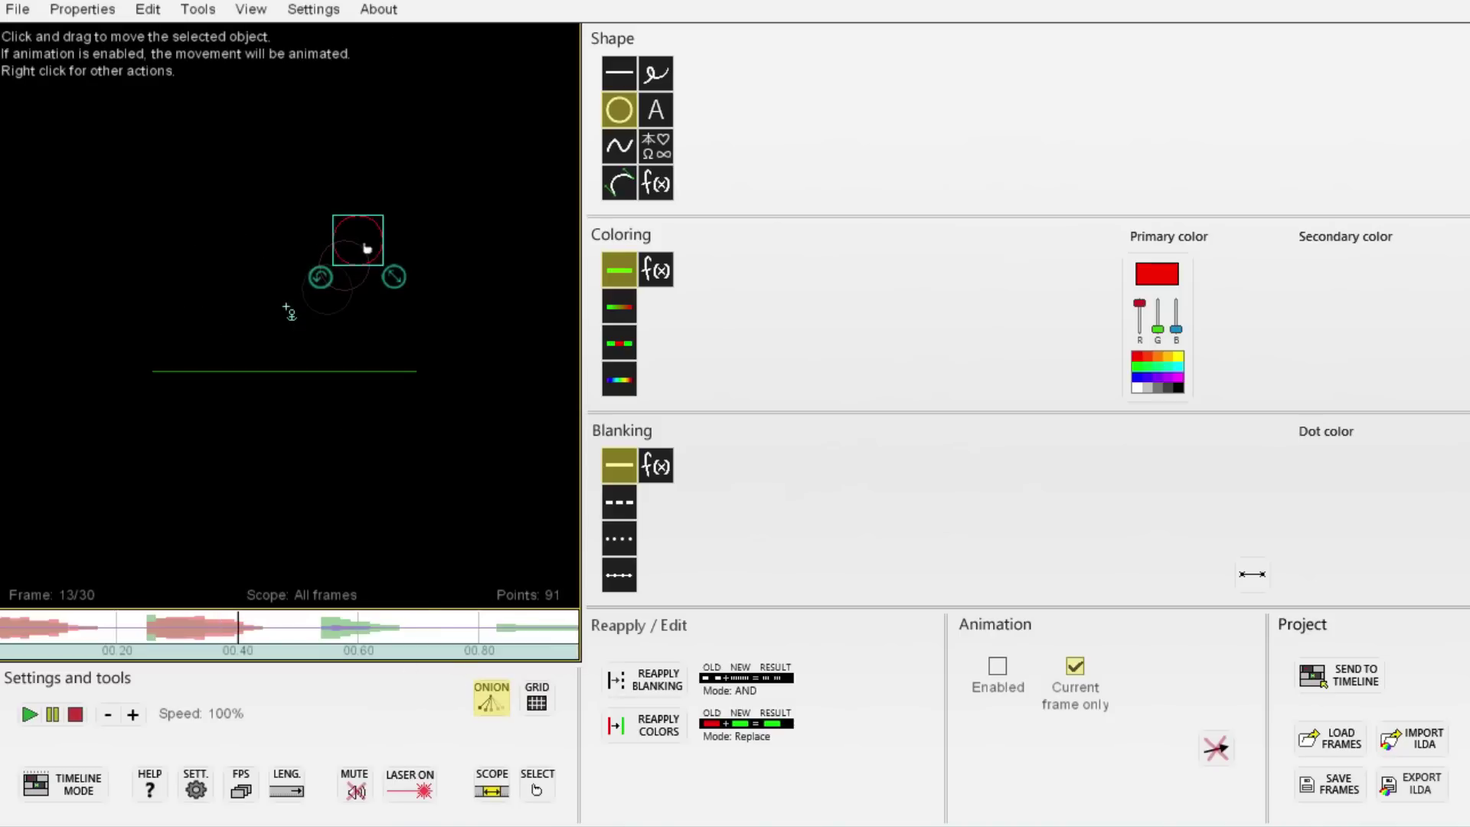
key("Right")
key("ctrl+v")
left_click_drag(218, 276, 367, 234)
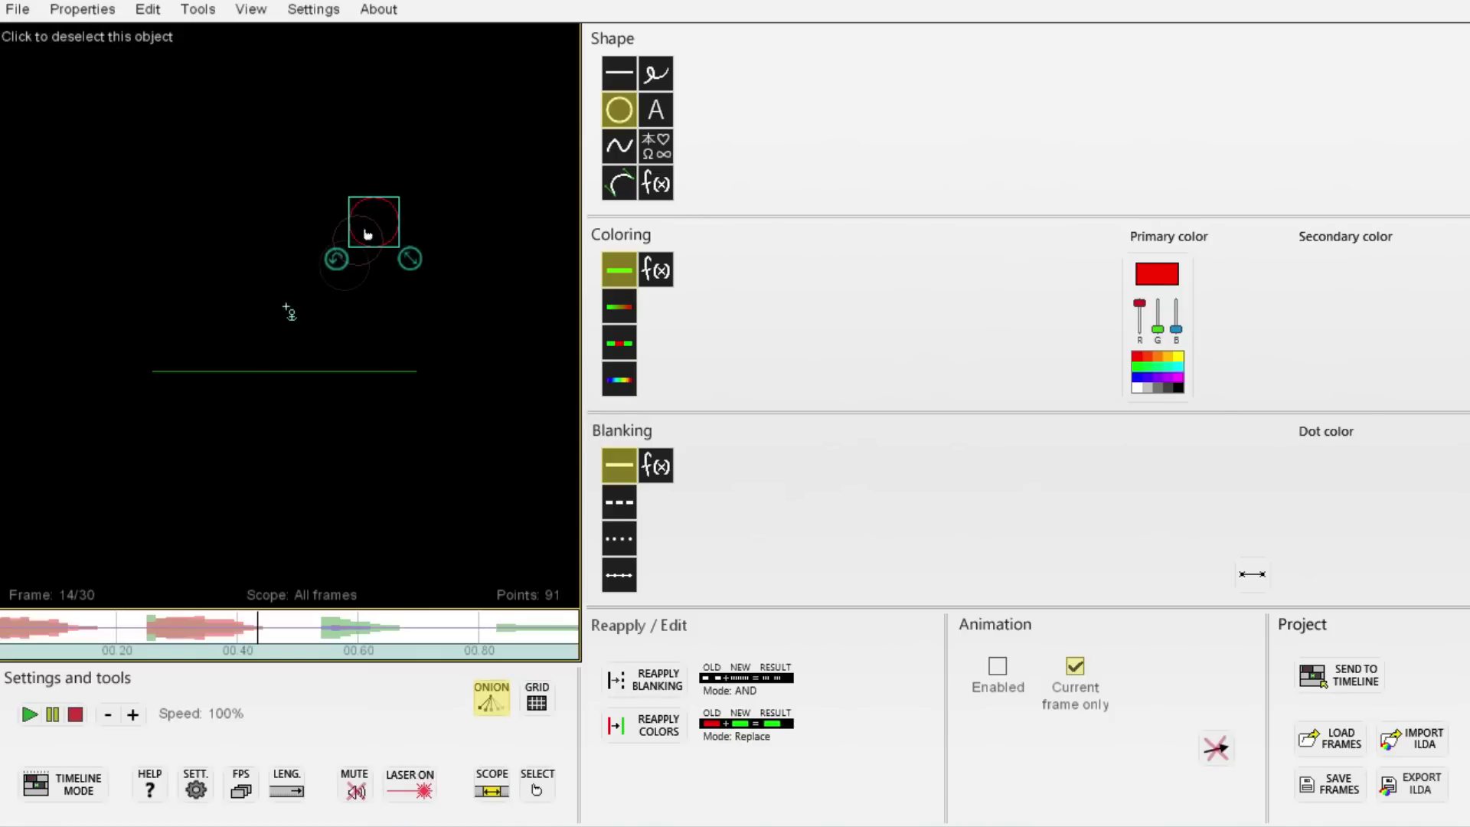
key("ctrl+v")
key("ctrl+z")
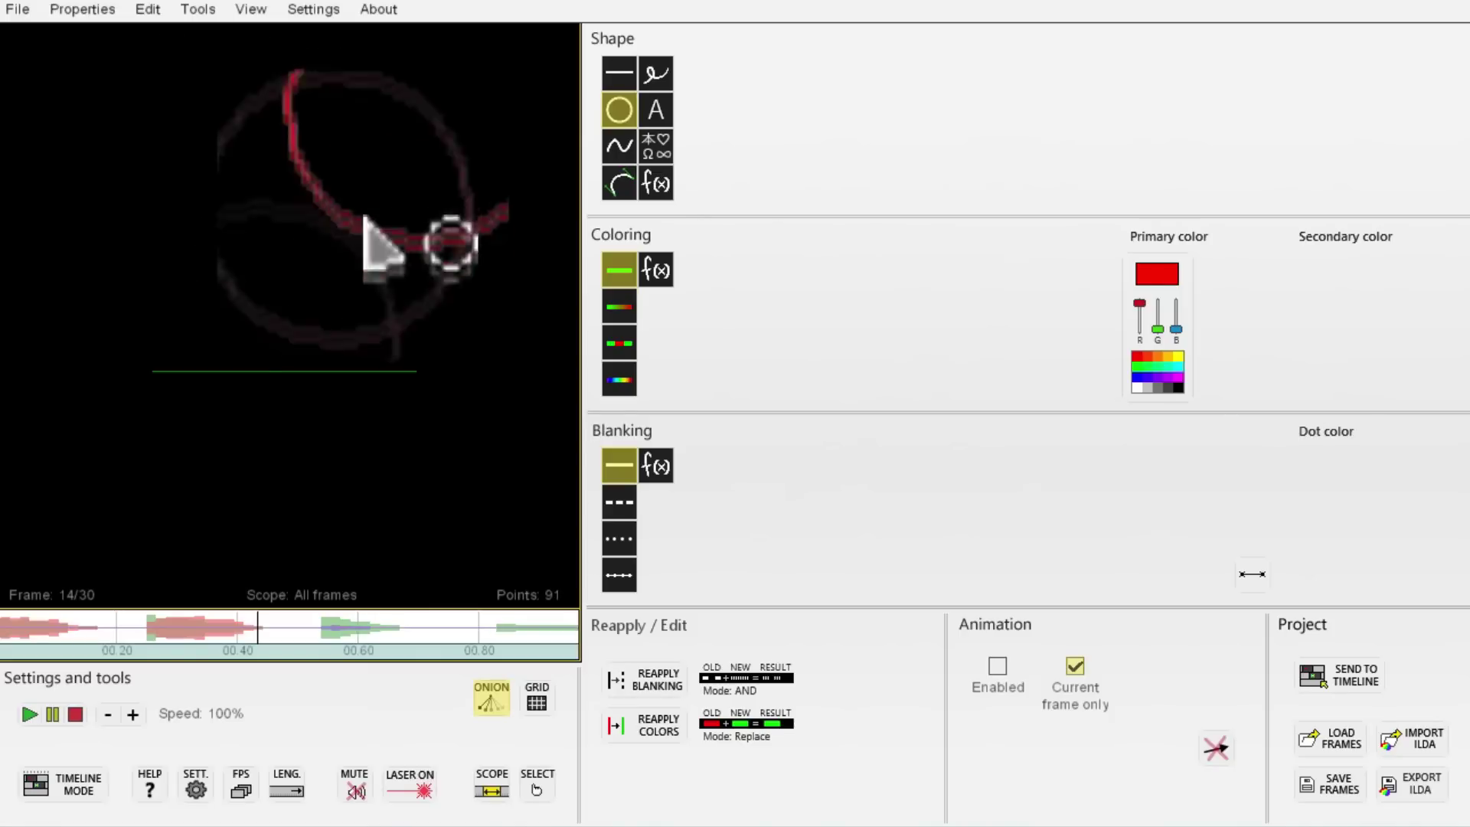
key("ctrl+v")
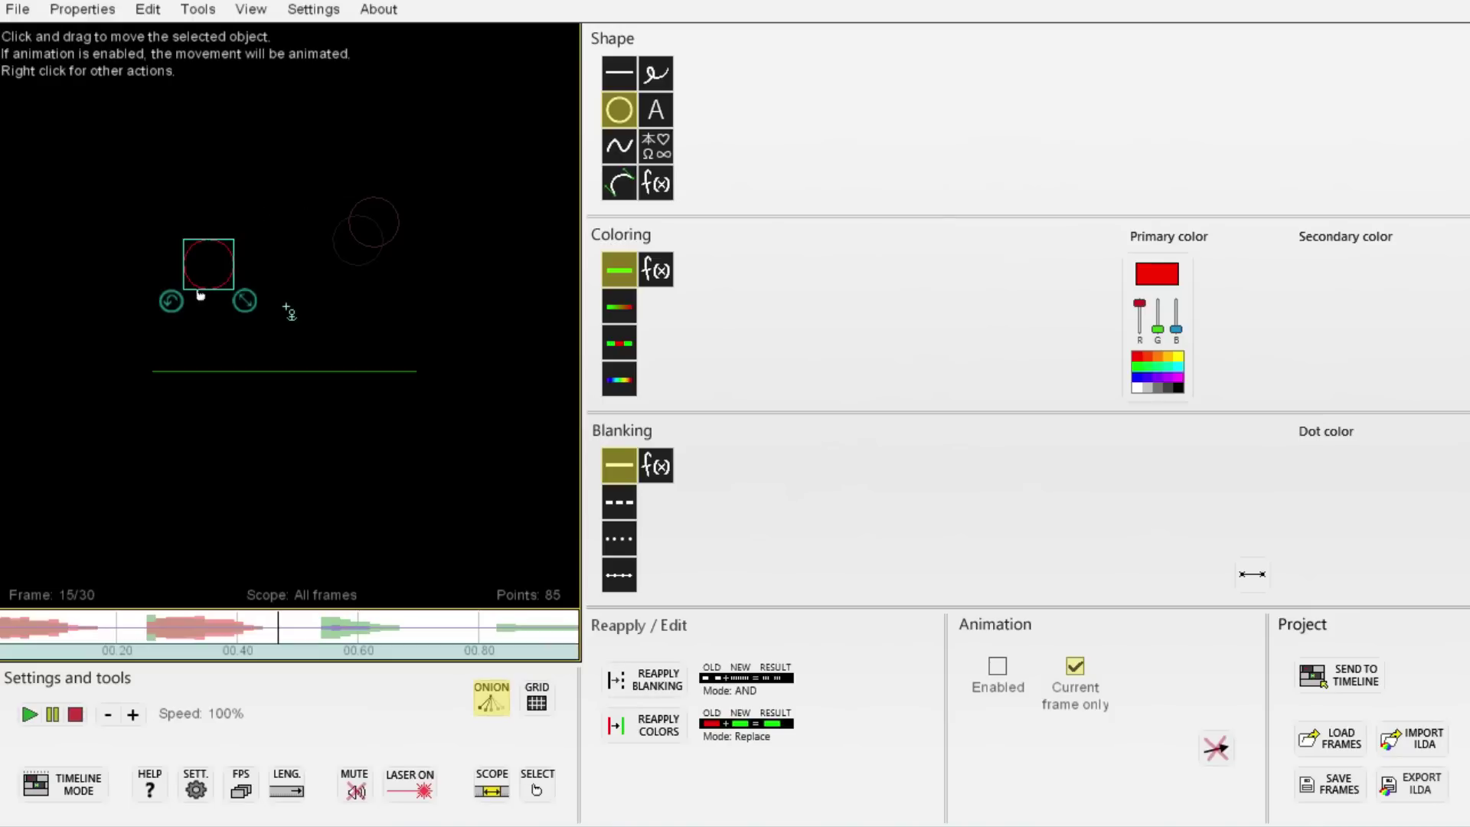
left_click_drag(329, 197, 398, 205)
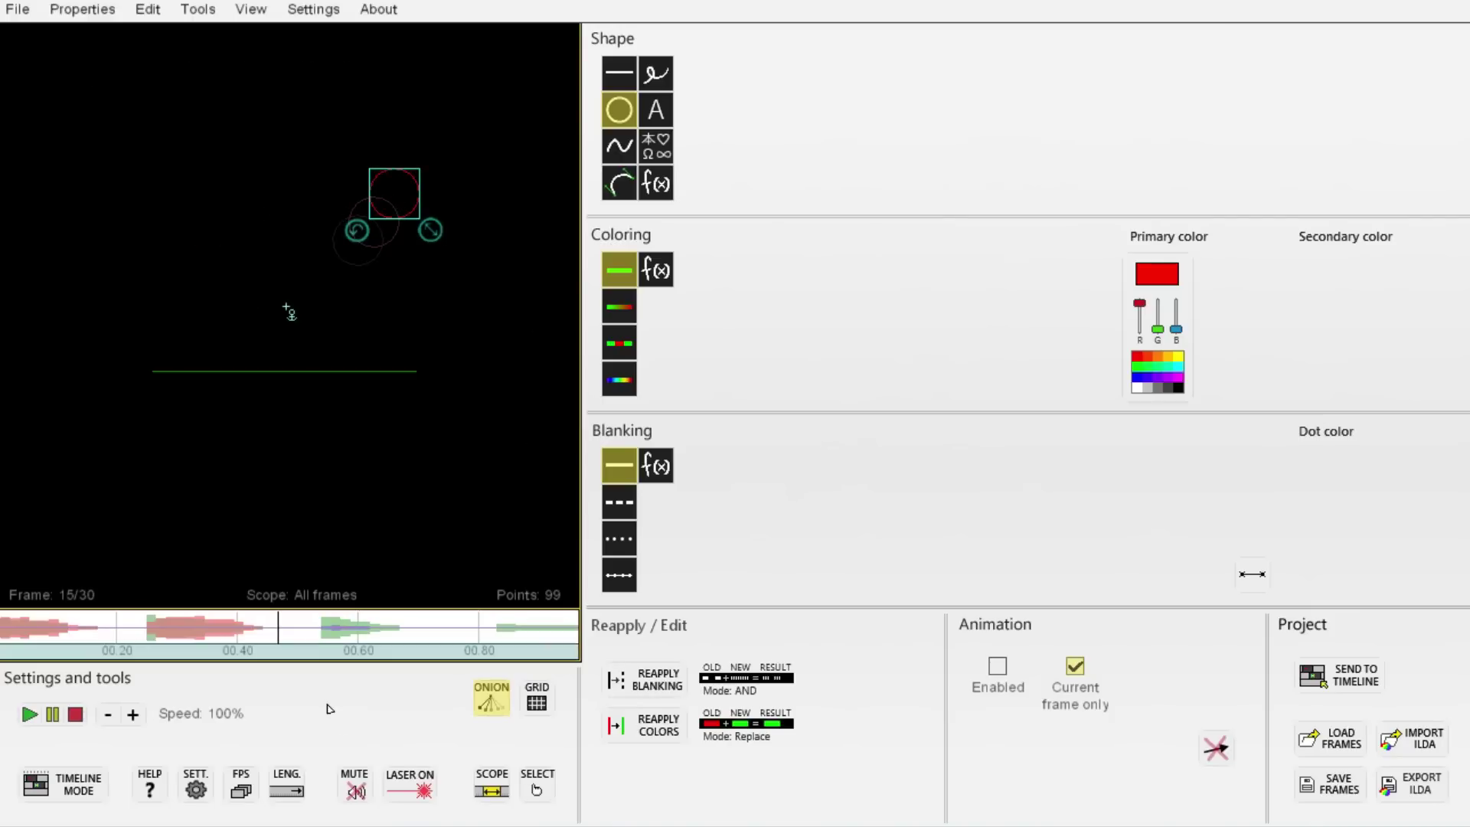
Change the animation's total frame count from 30 to 15.
left_click(287, 785)
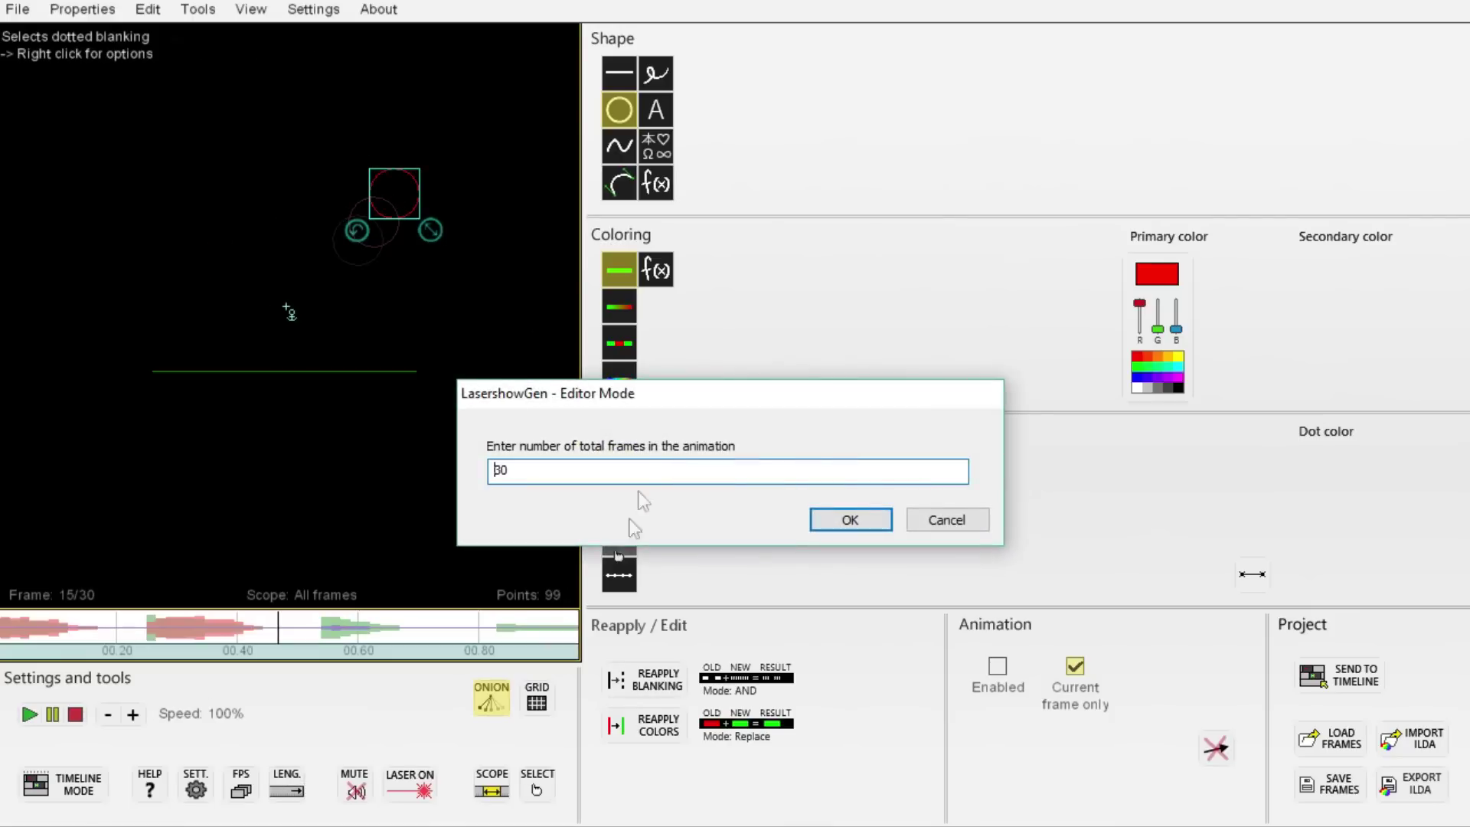
left_click_drag(540, 470, 280, 467)
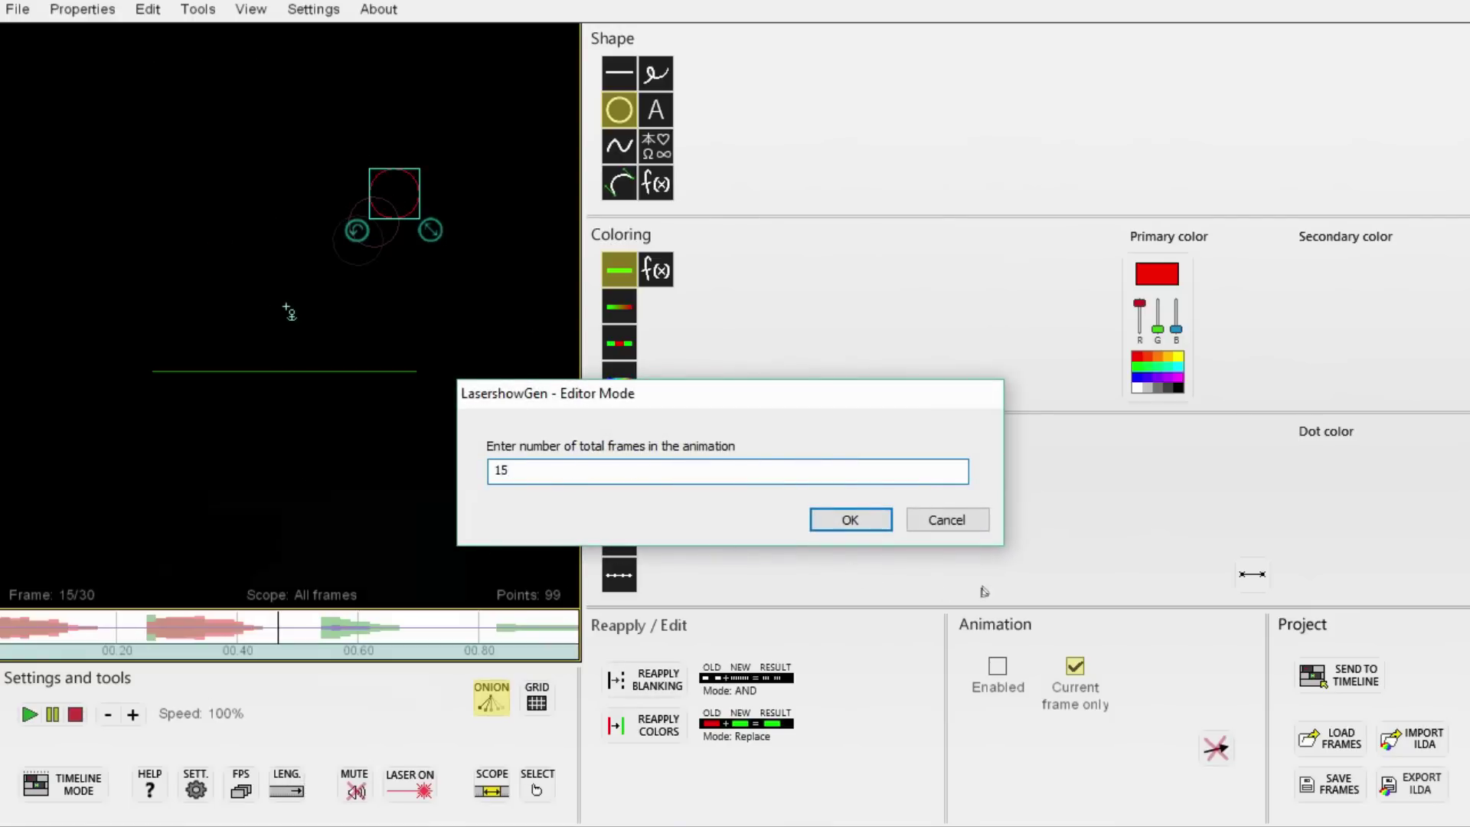
key("Return")
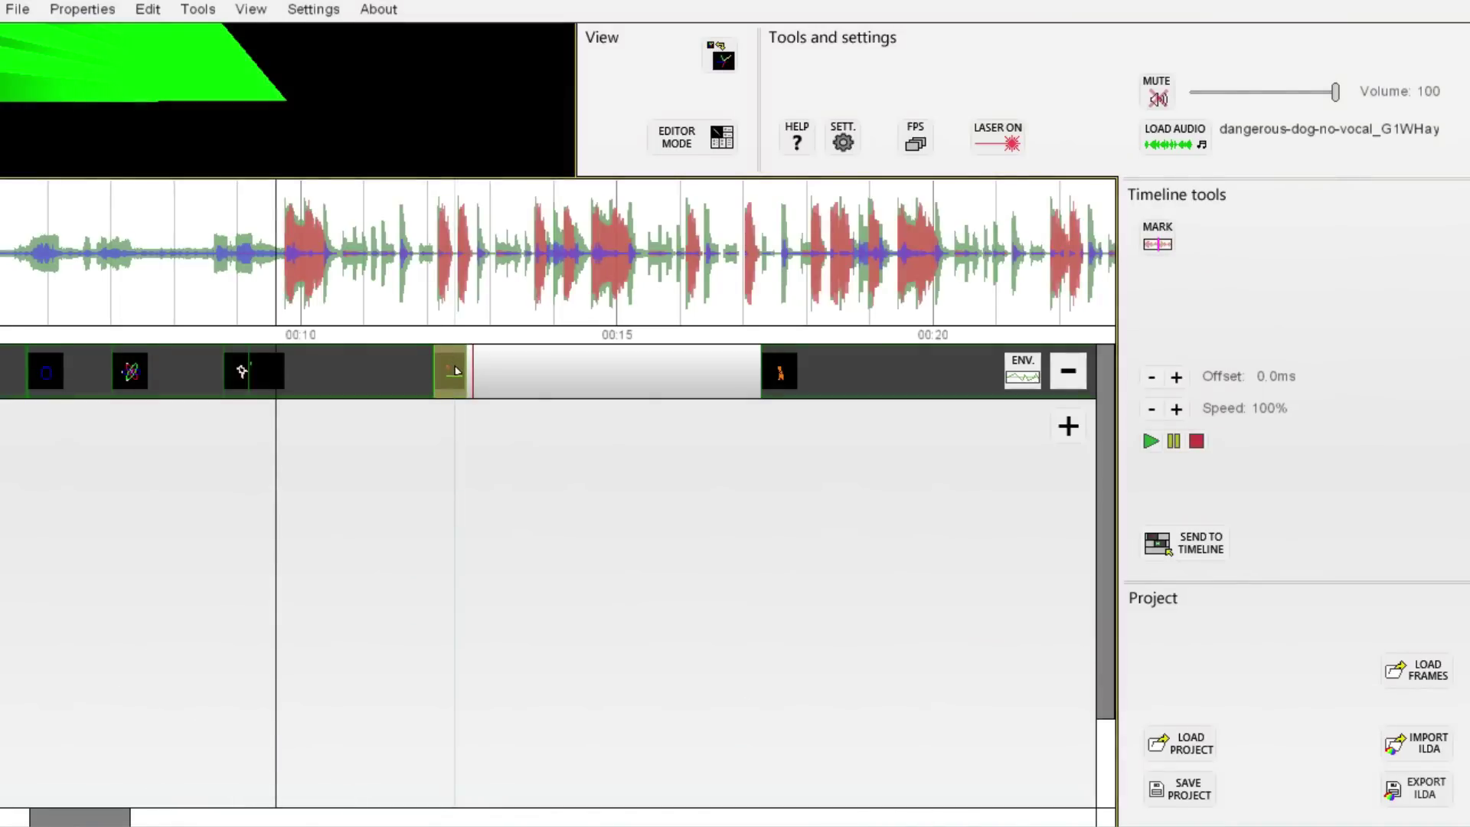
Extend the ball clip's right edge to the dancer clip and play the show from the start.
left_click_drag(469, 373, 766, 398)
left_click(411, 459)
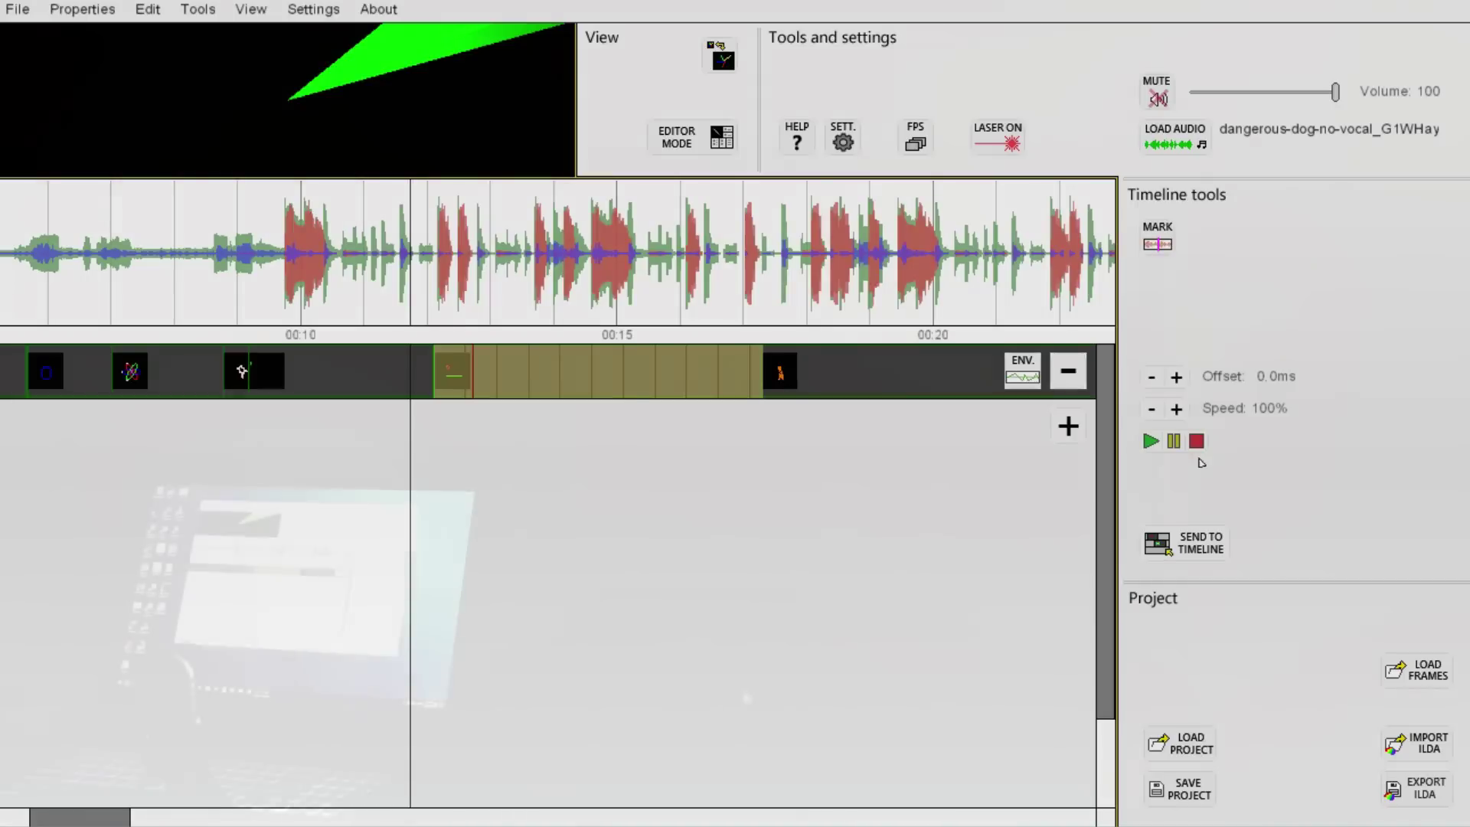
left_click(1198, 443)
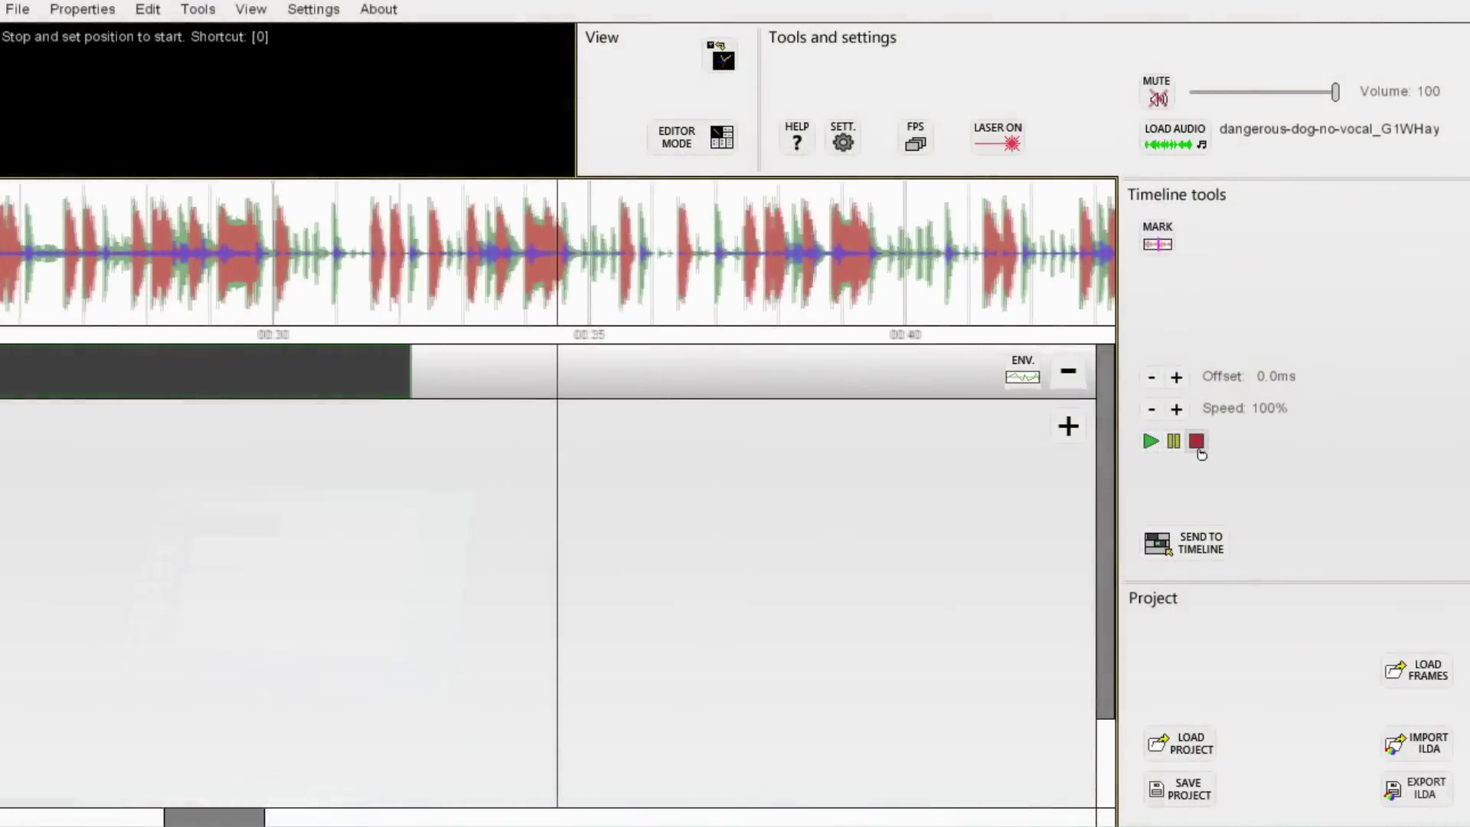
left_click(1198, 449)
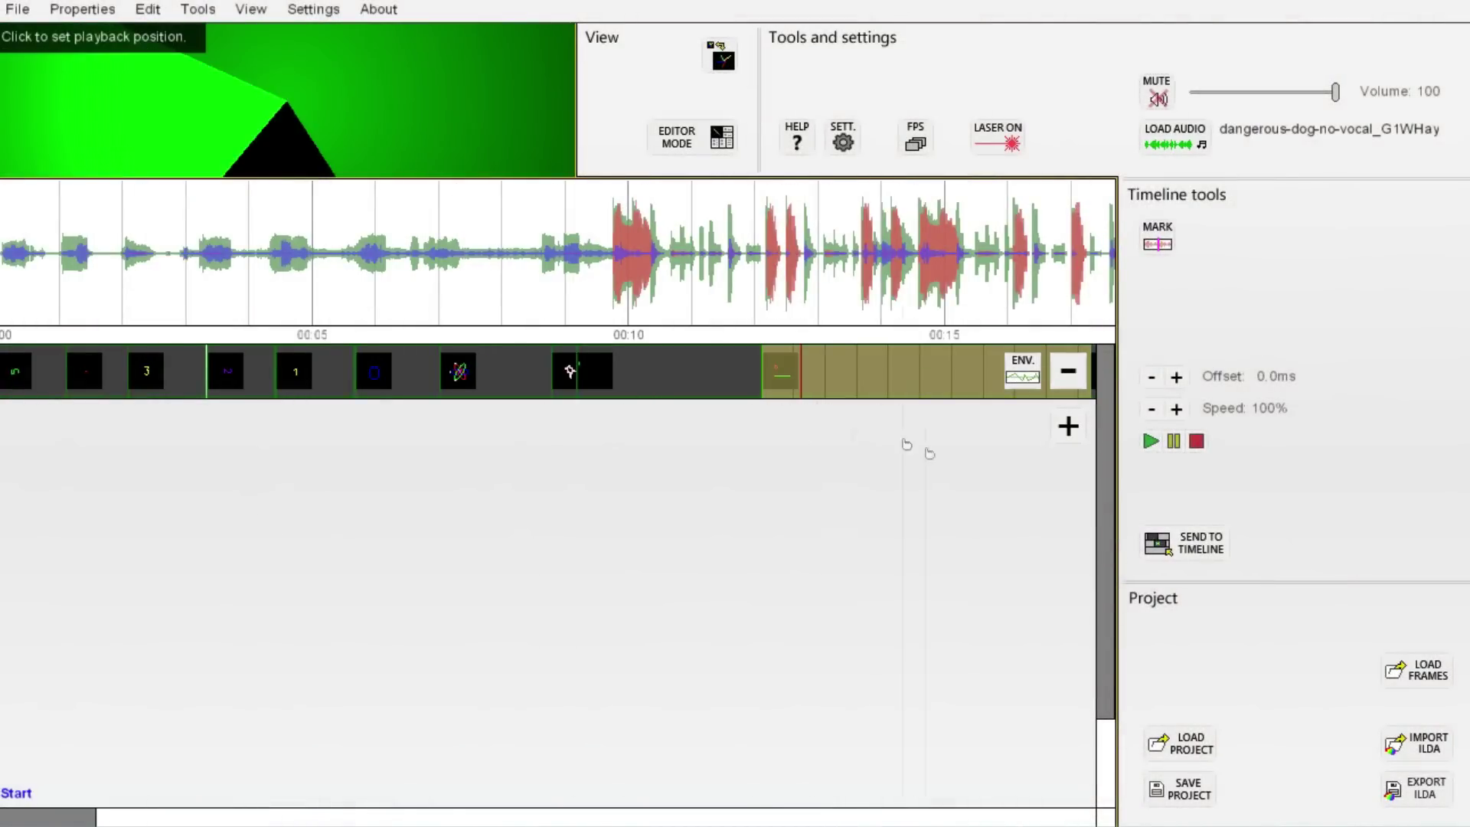
left_click(820, 460)
scroll(912, 486, "down", 2)
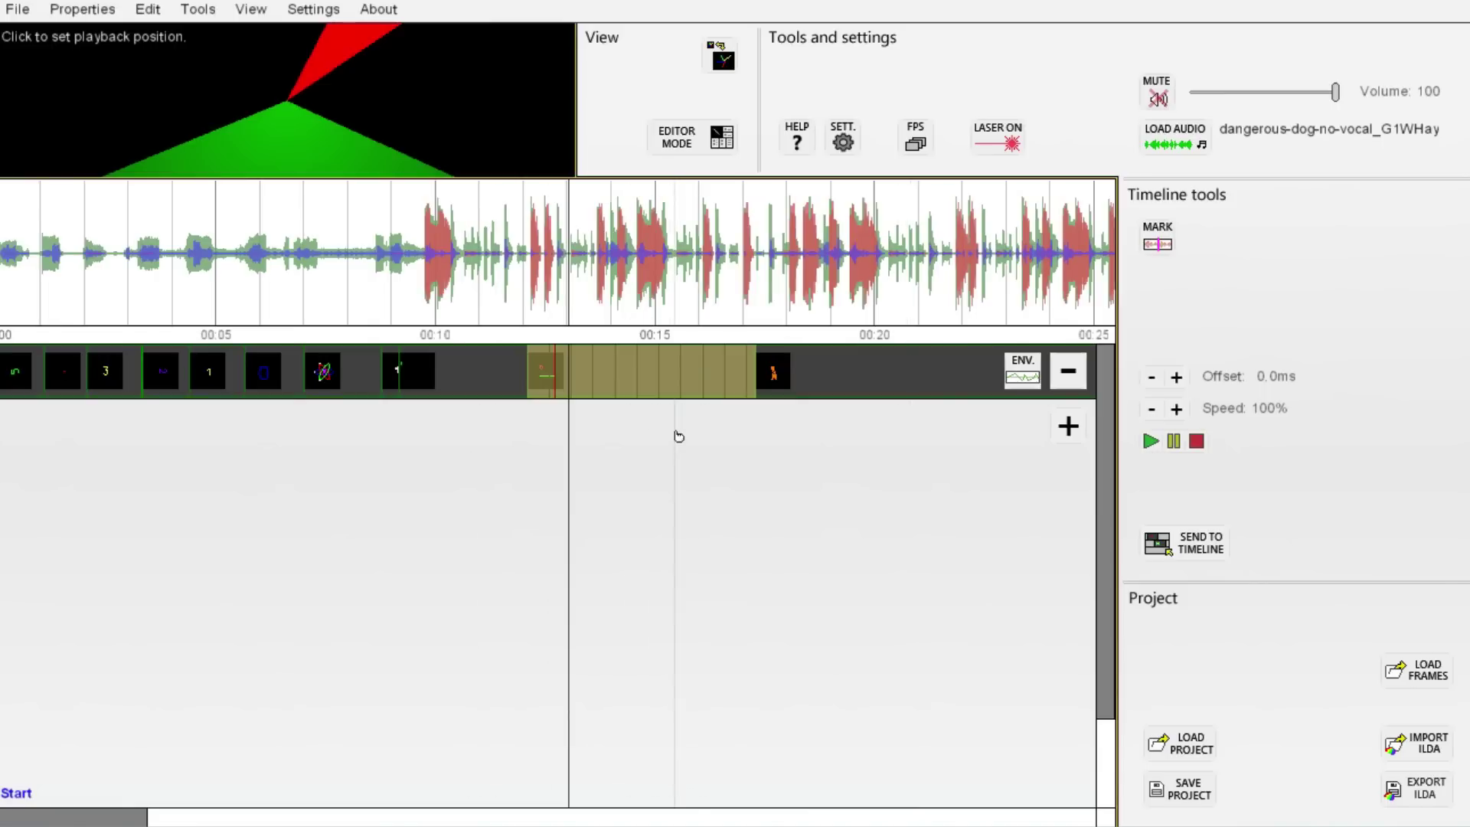
left_click(597, 436)
left_click(502, 432)
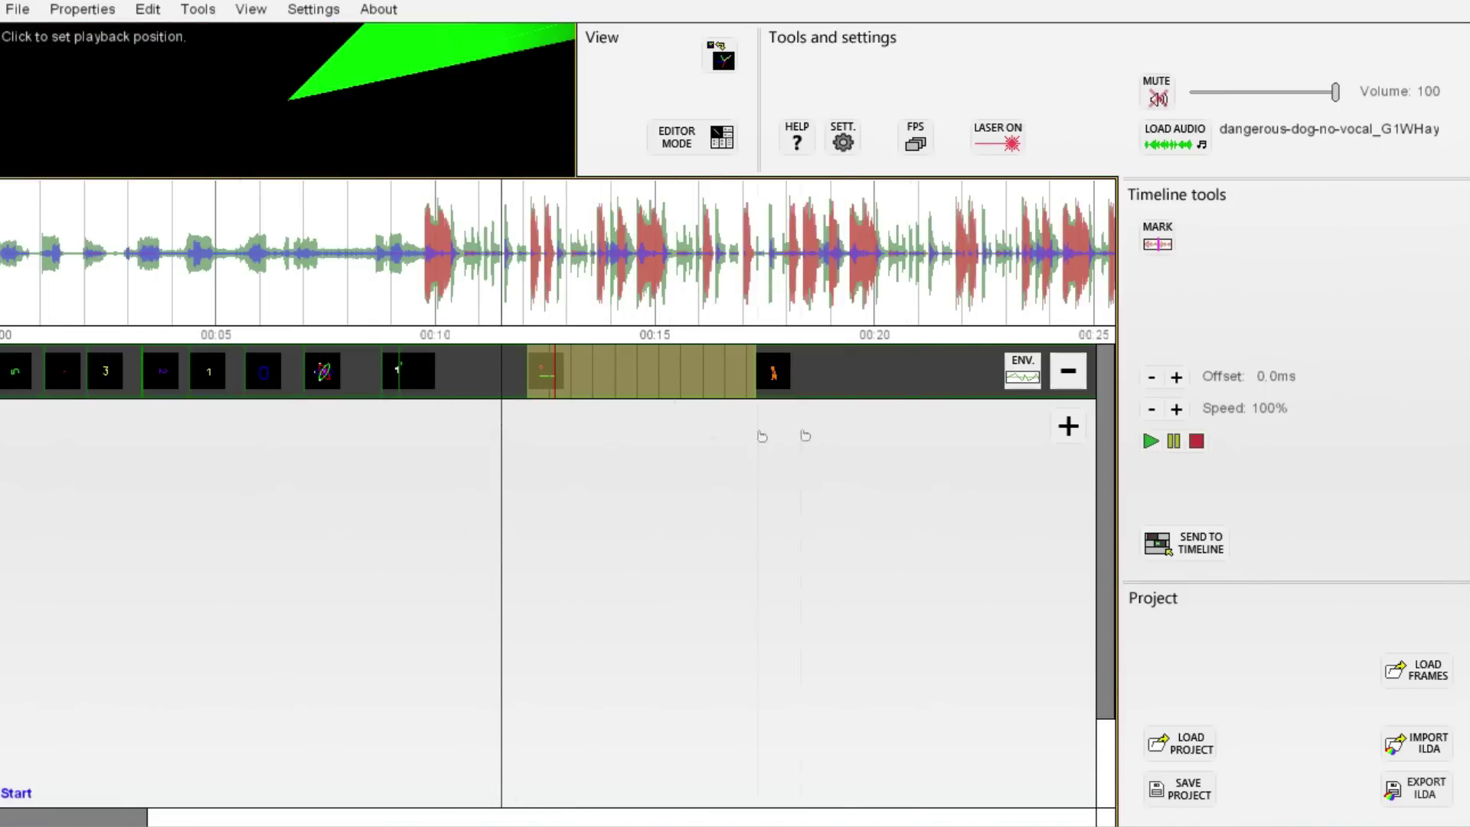
left_click(614, 450)
left_click(388, 459)
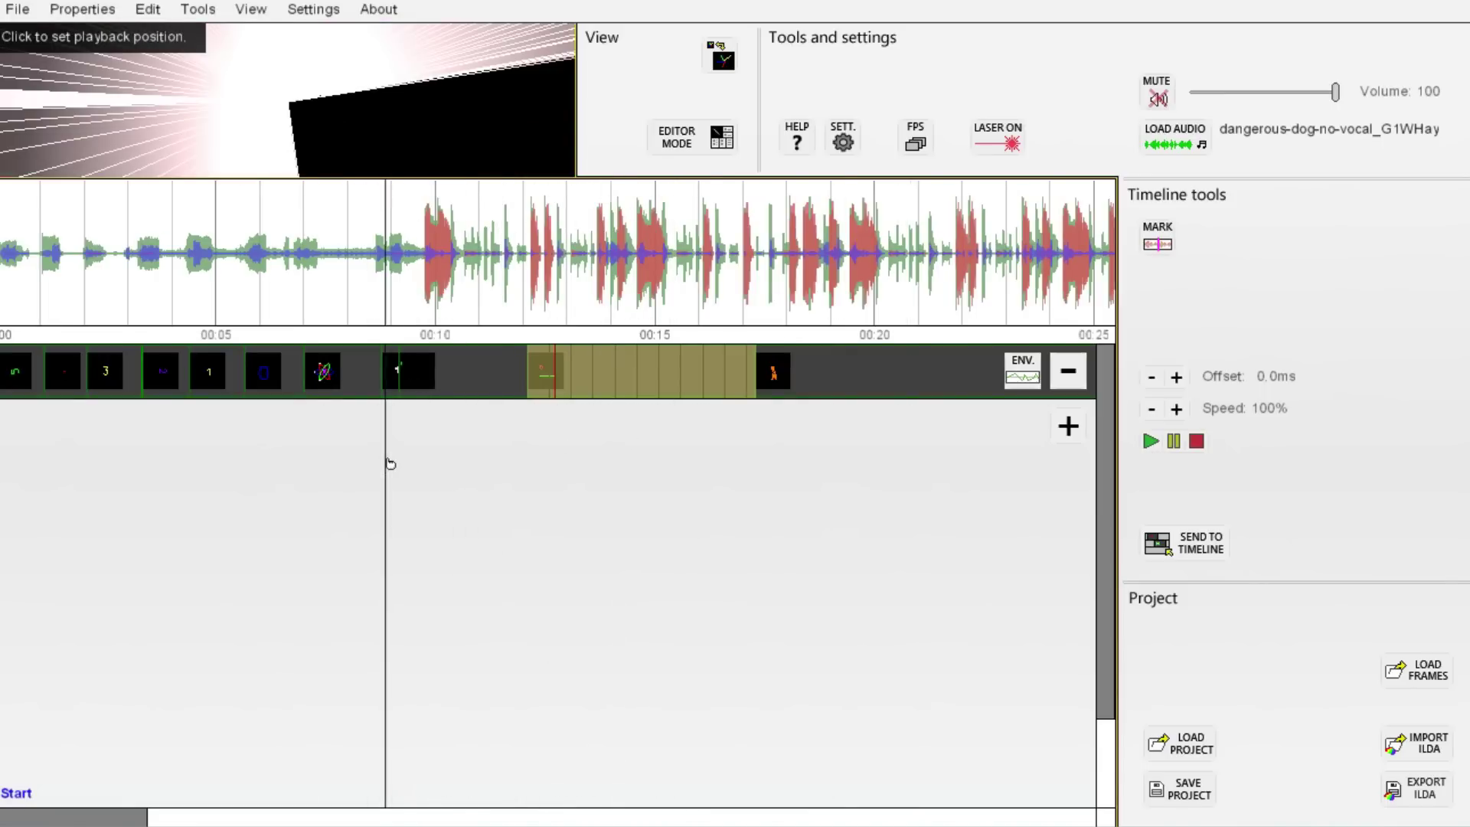
left_click(259, 435)
scroll(391, 466, "down", 1)
scroll(391, 466, "down", 1)
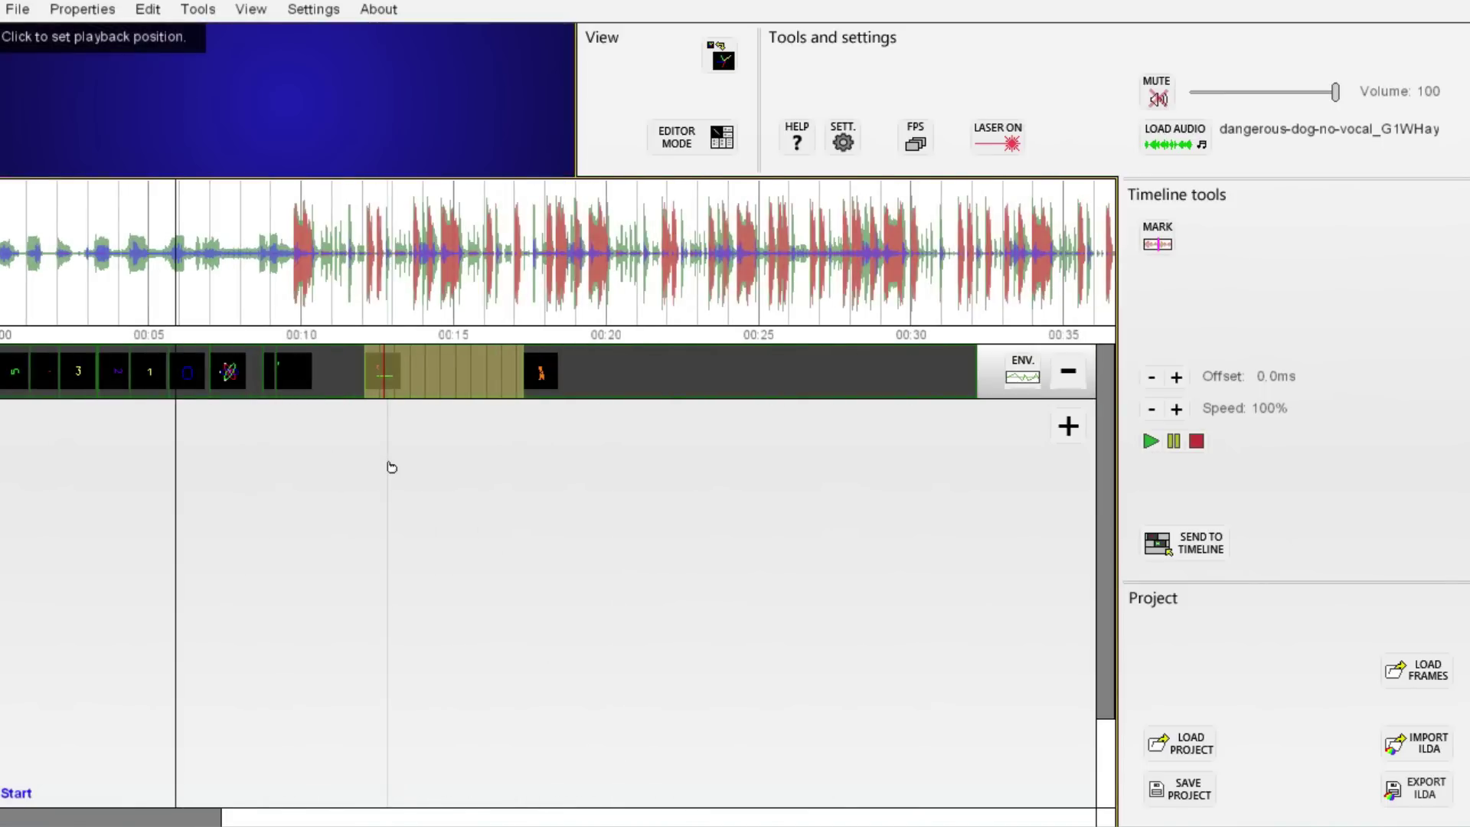
left_click(554, 477)
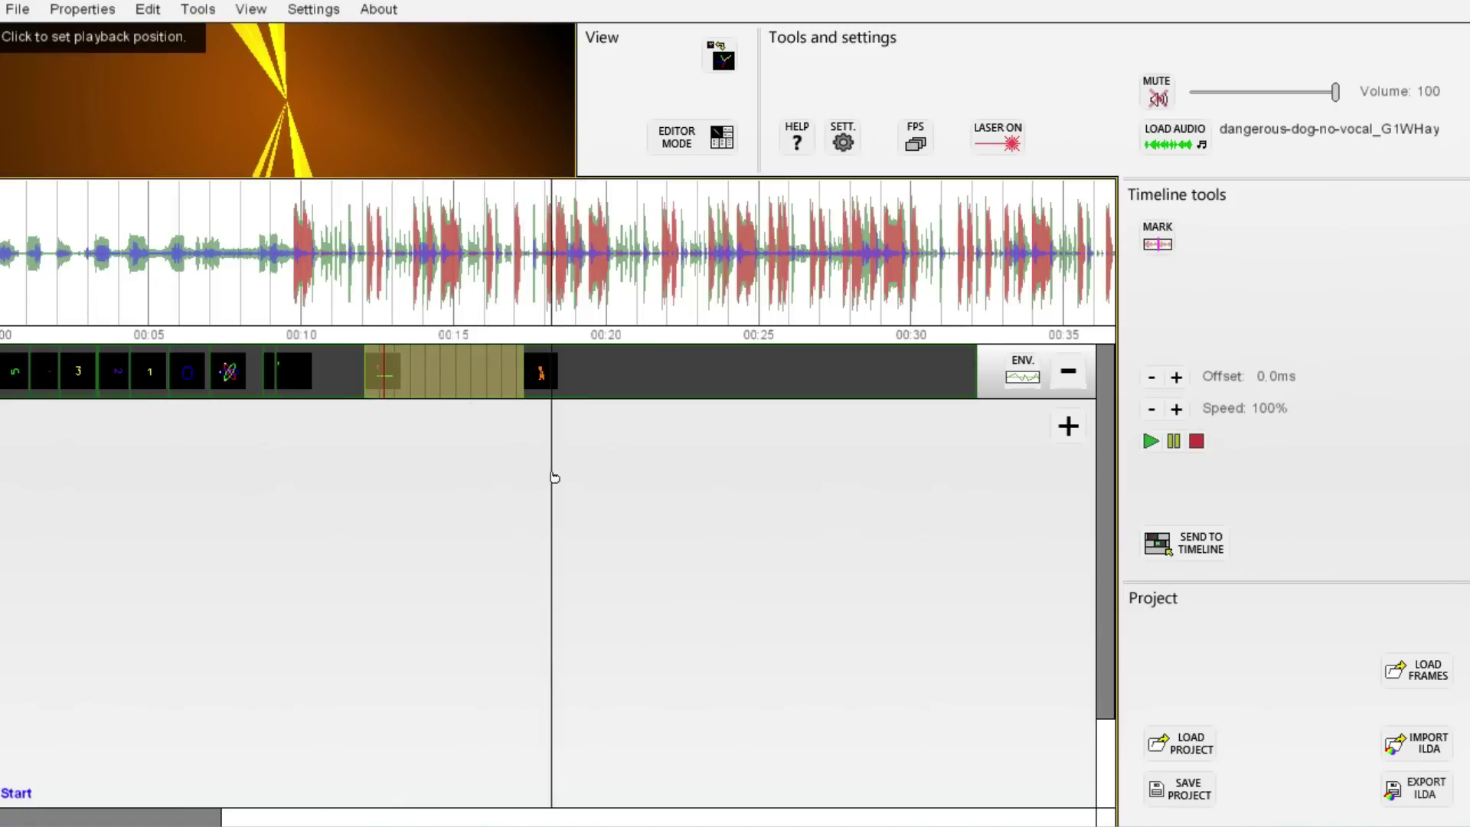
scroll(551, 479, "down", 1)
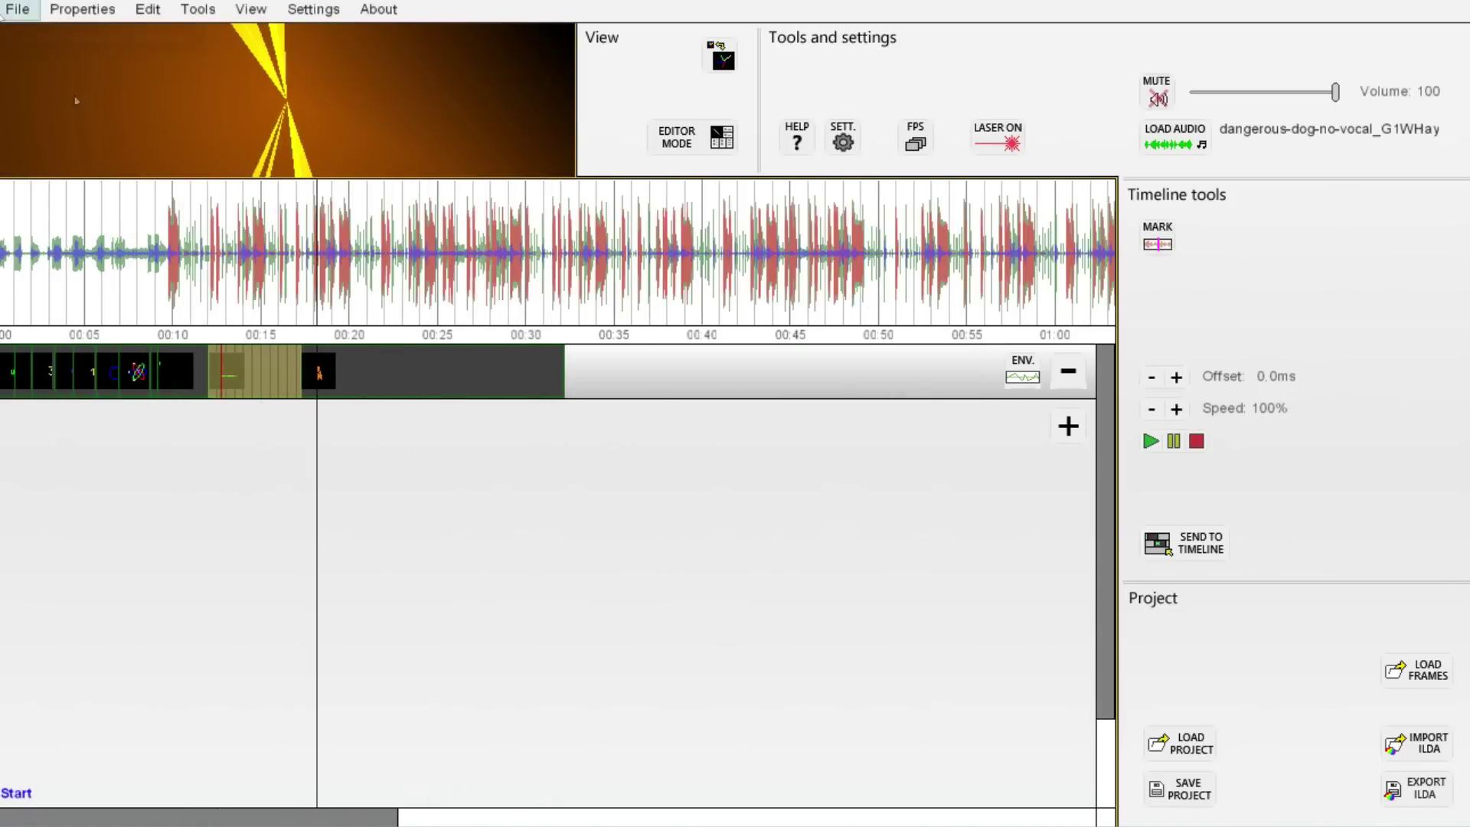